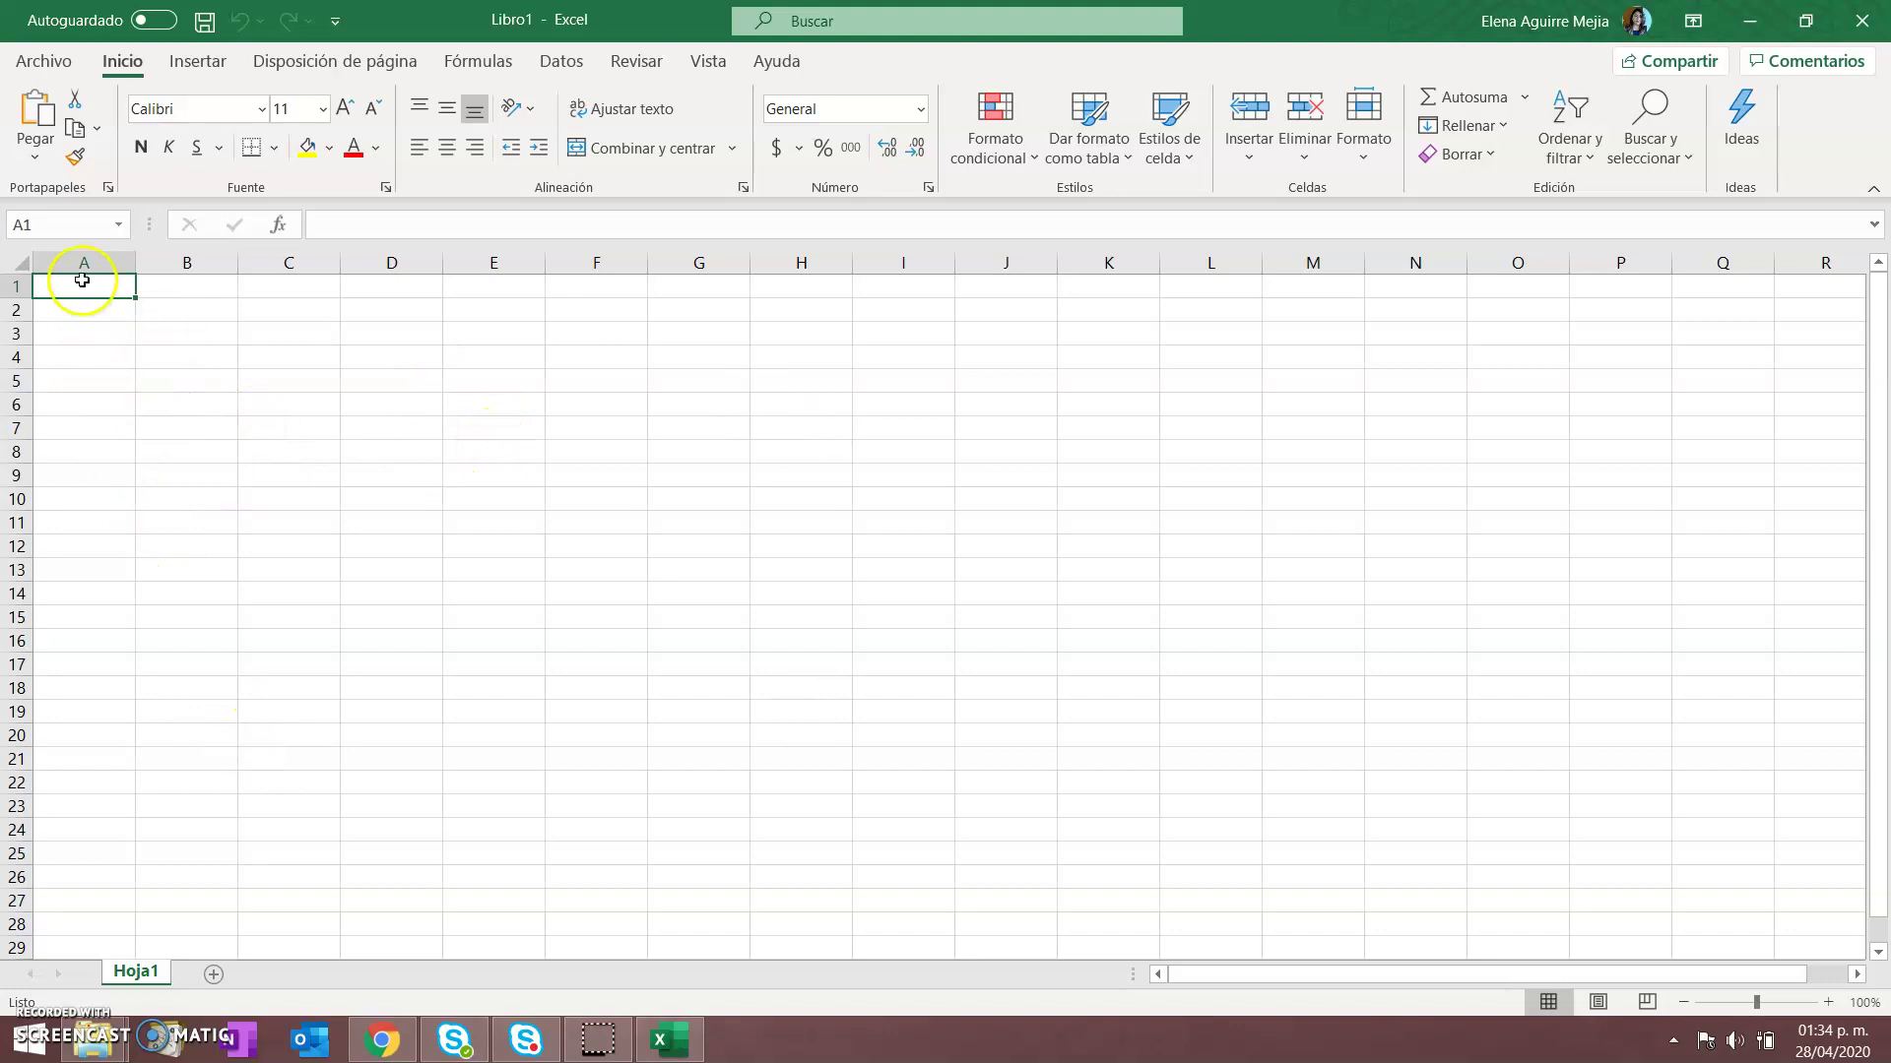
Examine the blank sheet's grid by selecting individual cells, columns A, B and C, and row 1
click(93, 331)
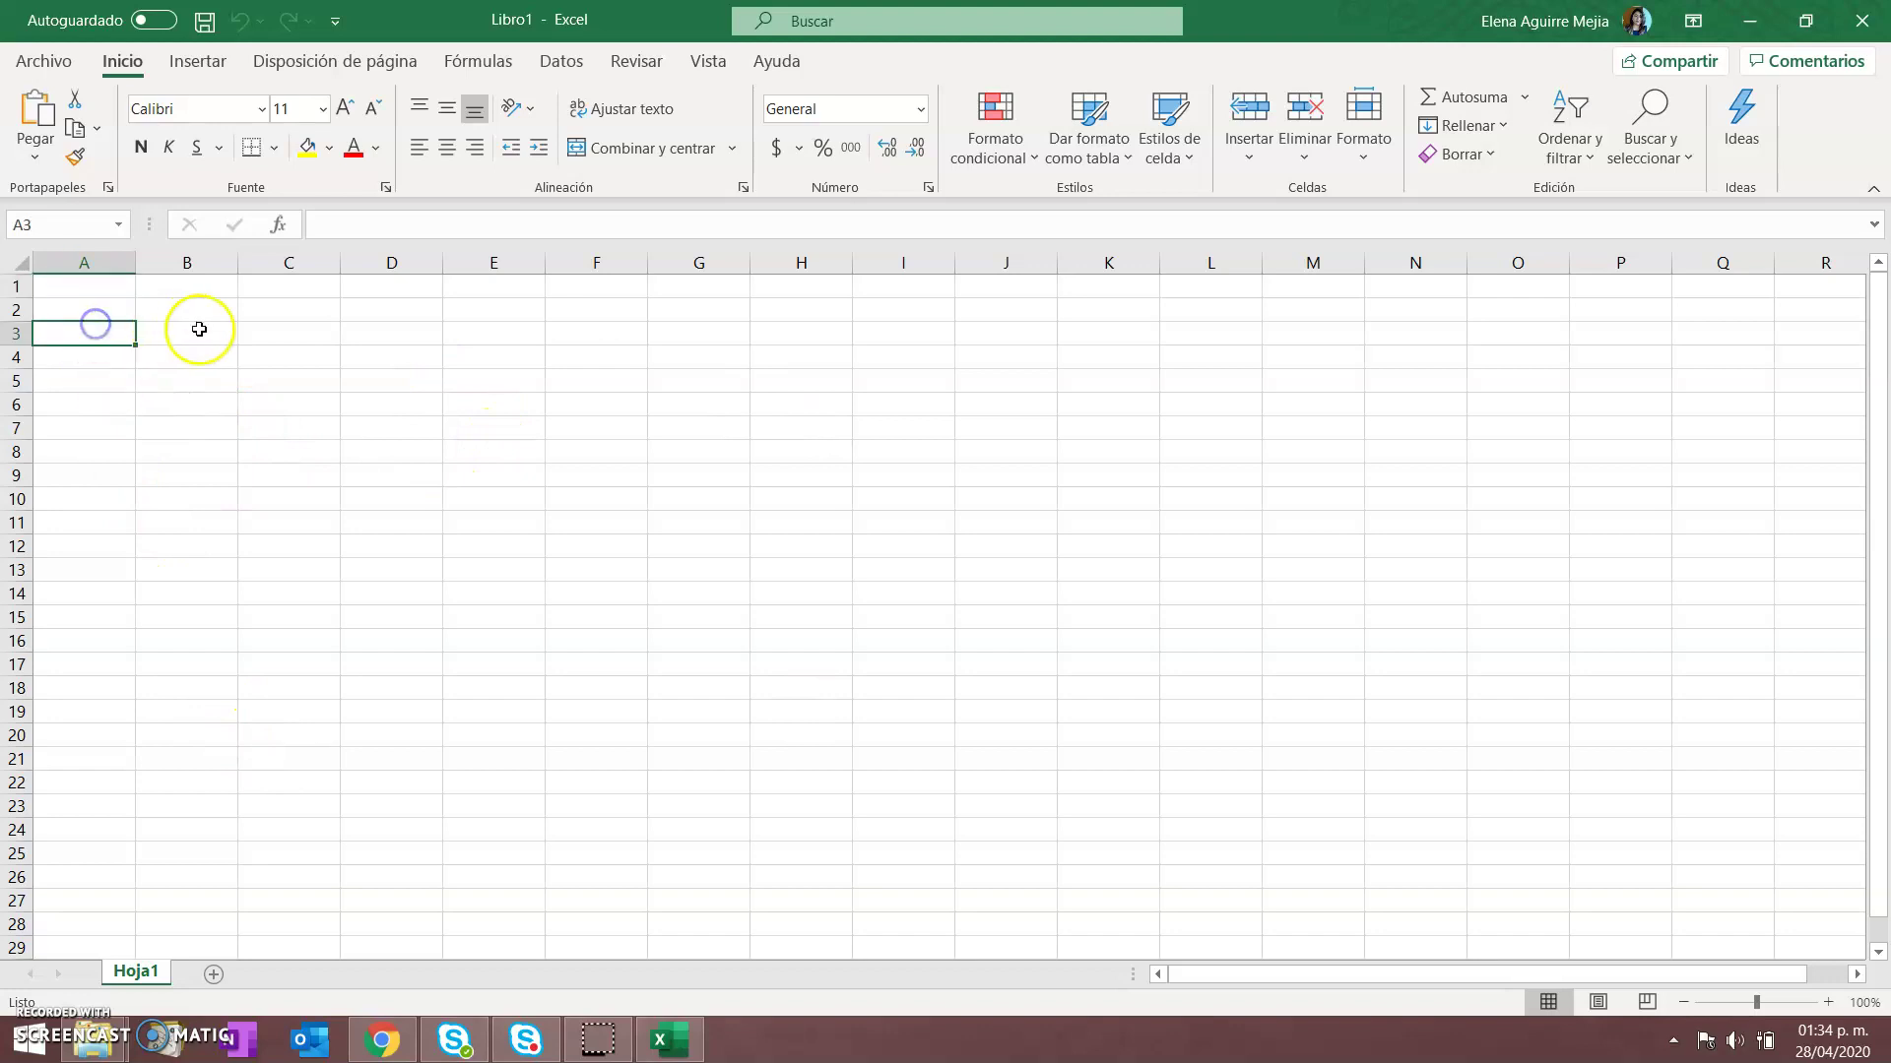
click(221, 335)
click(404, 421)
click(397, 495)
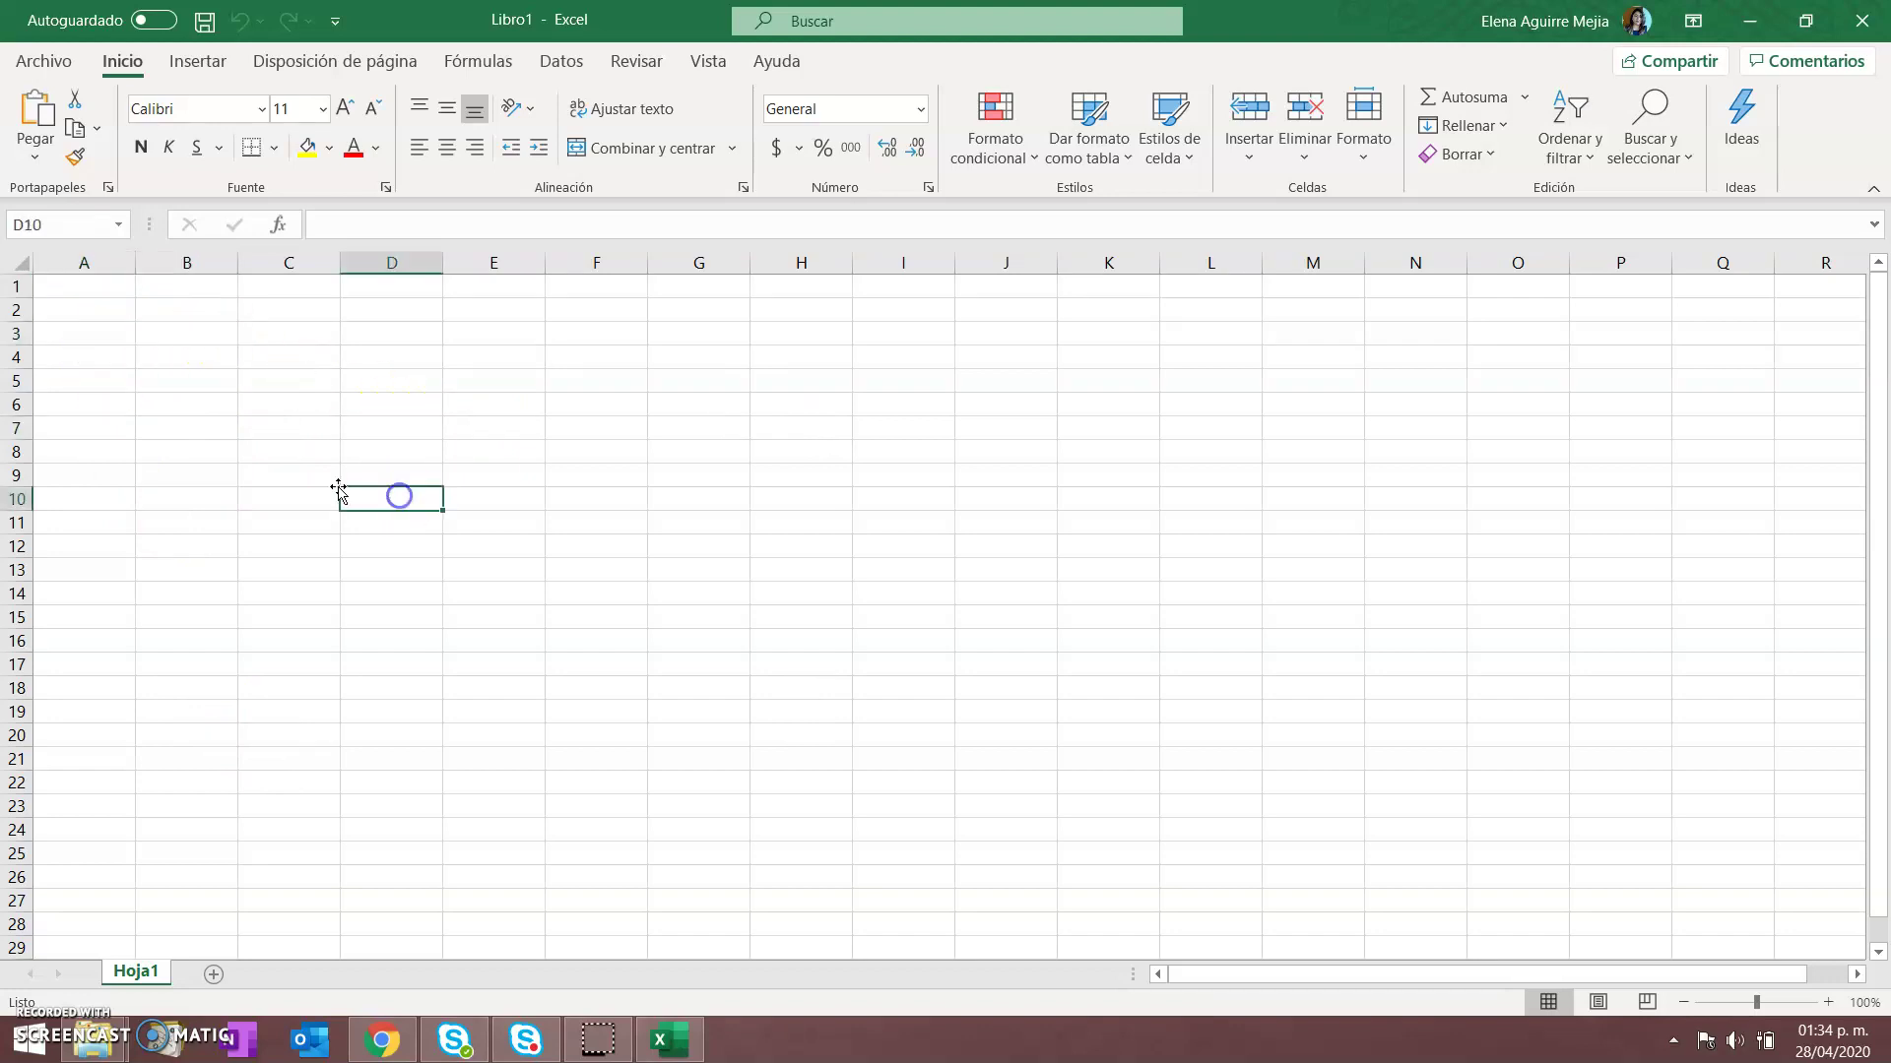
click(302, 476)
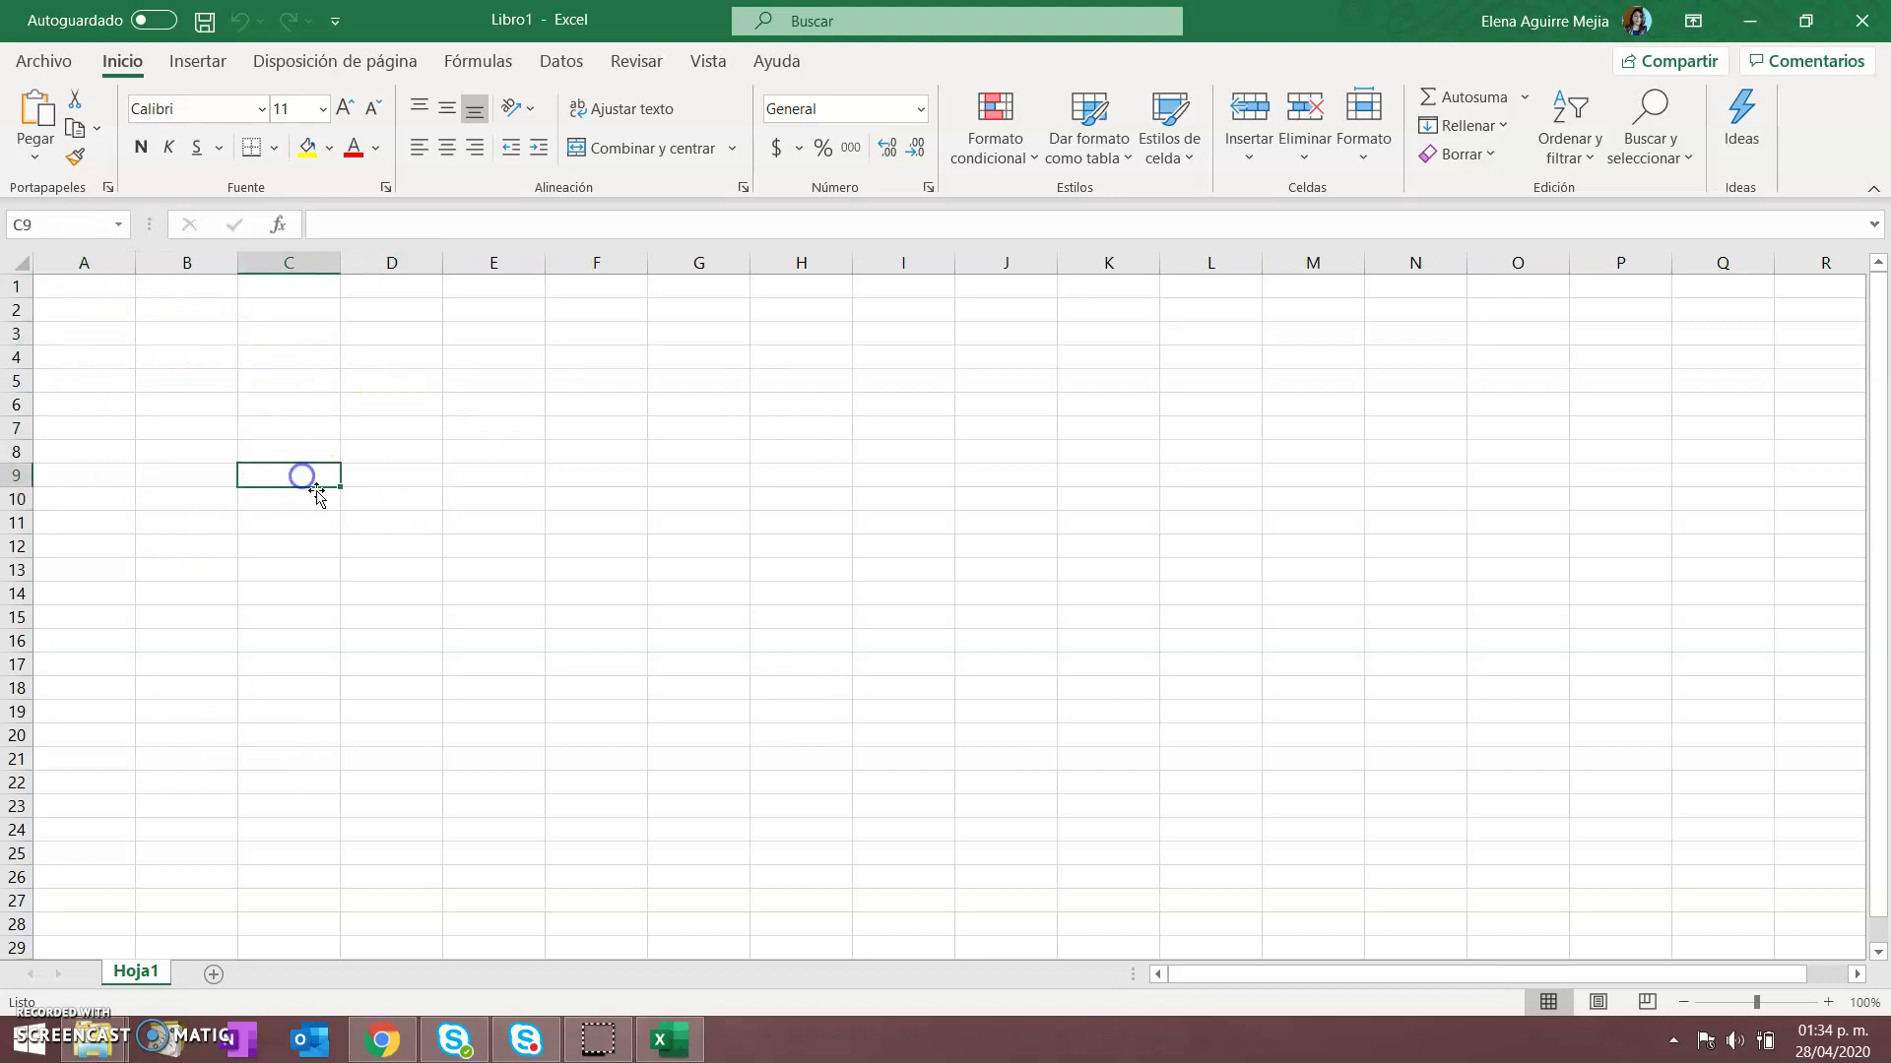
click(80, 263)
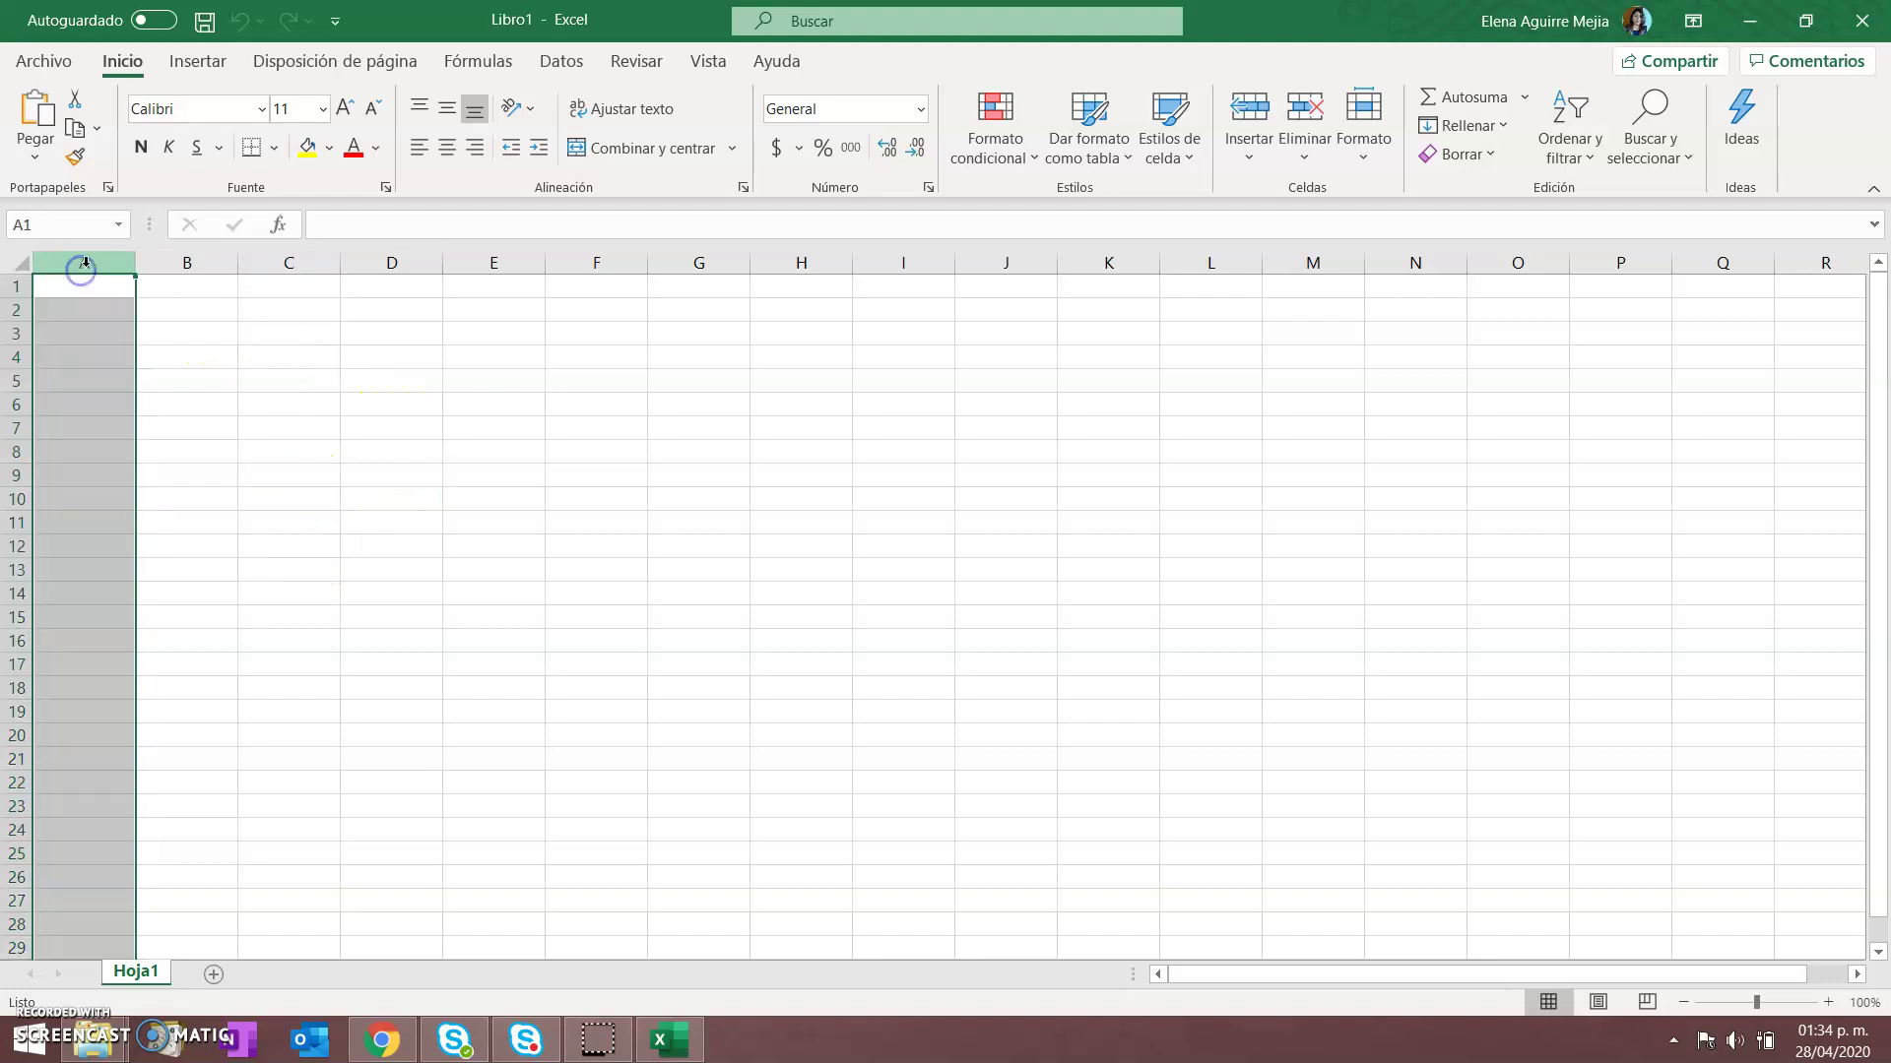
click(202, 263)
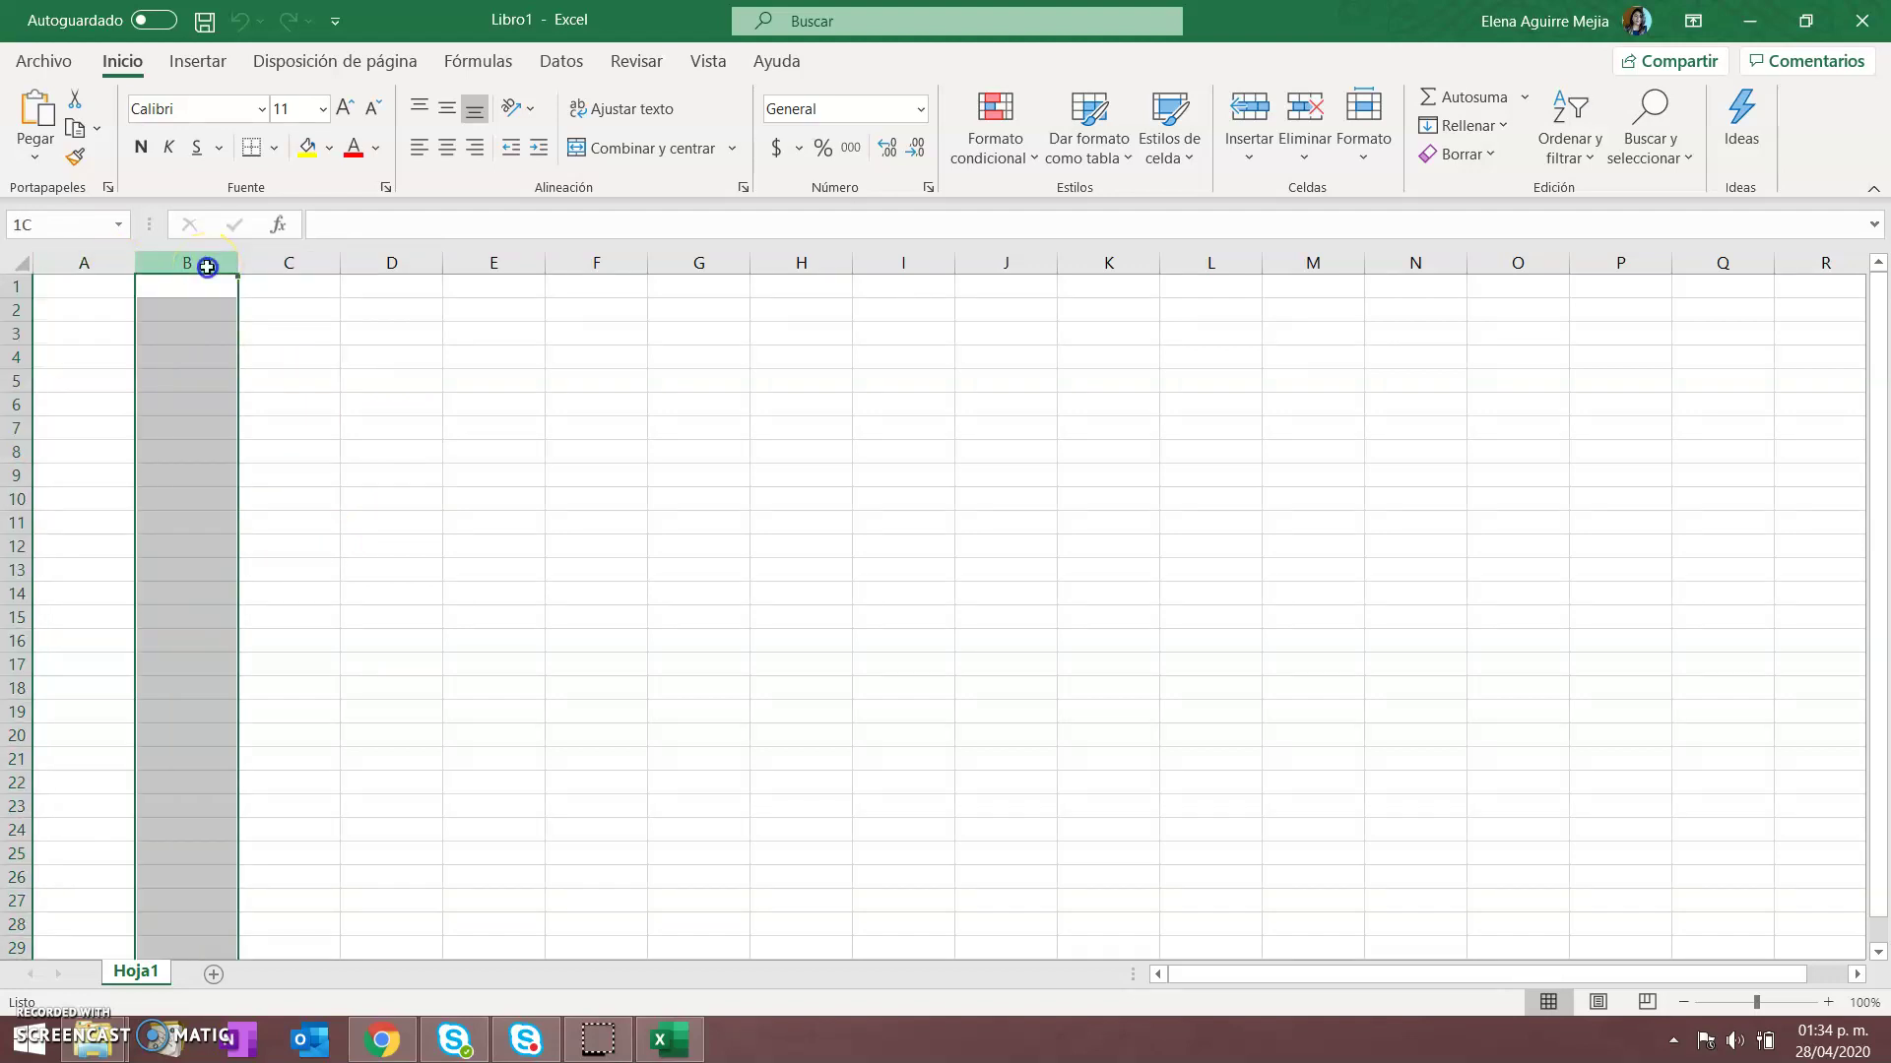
click(286, 262)
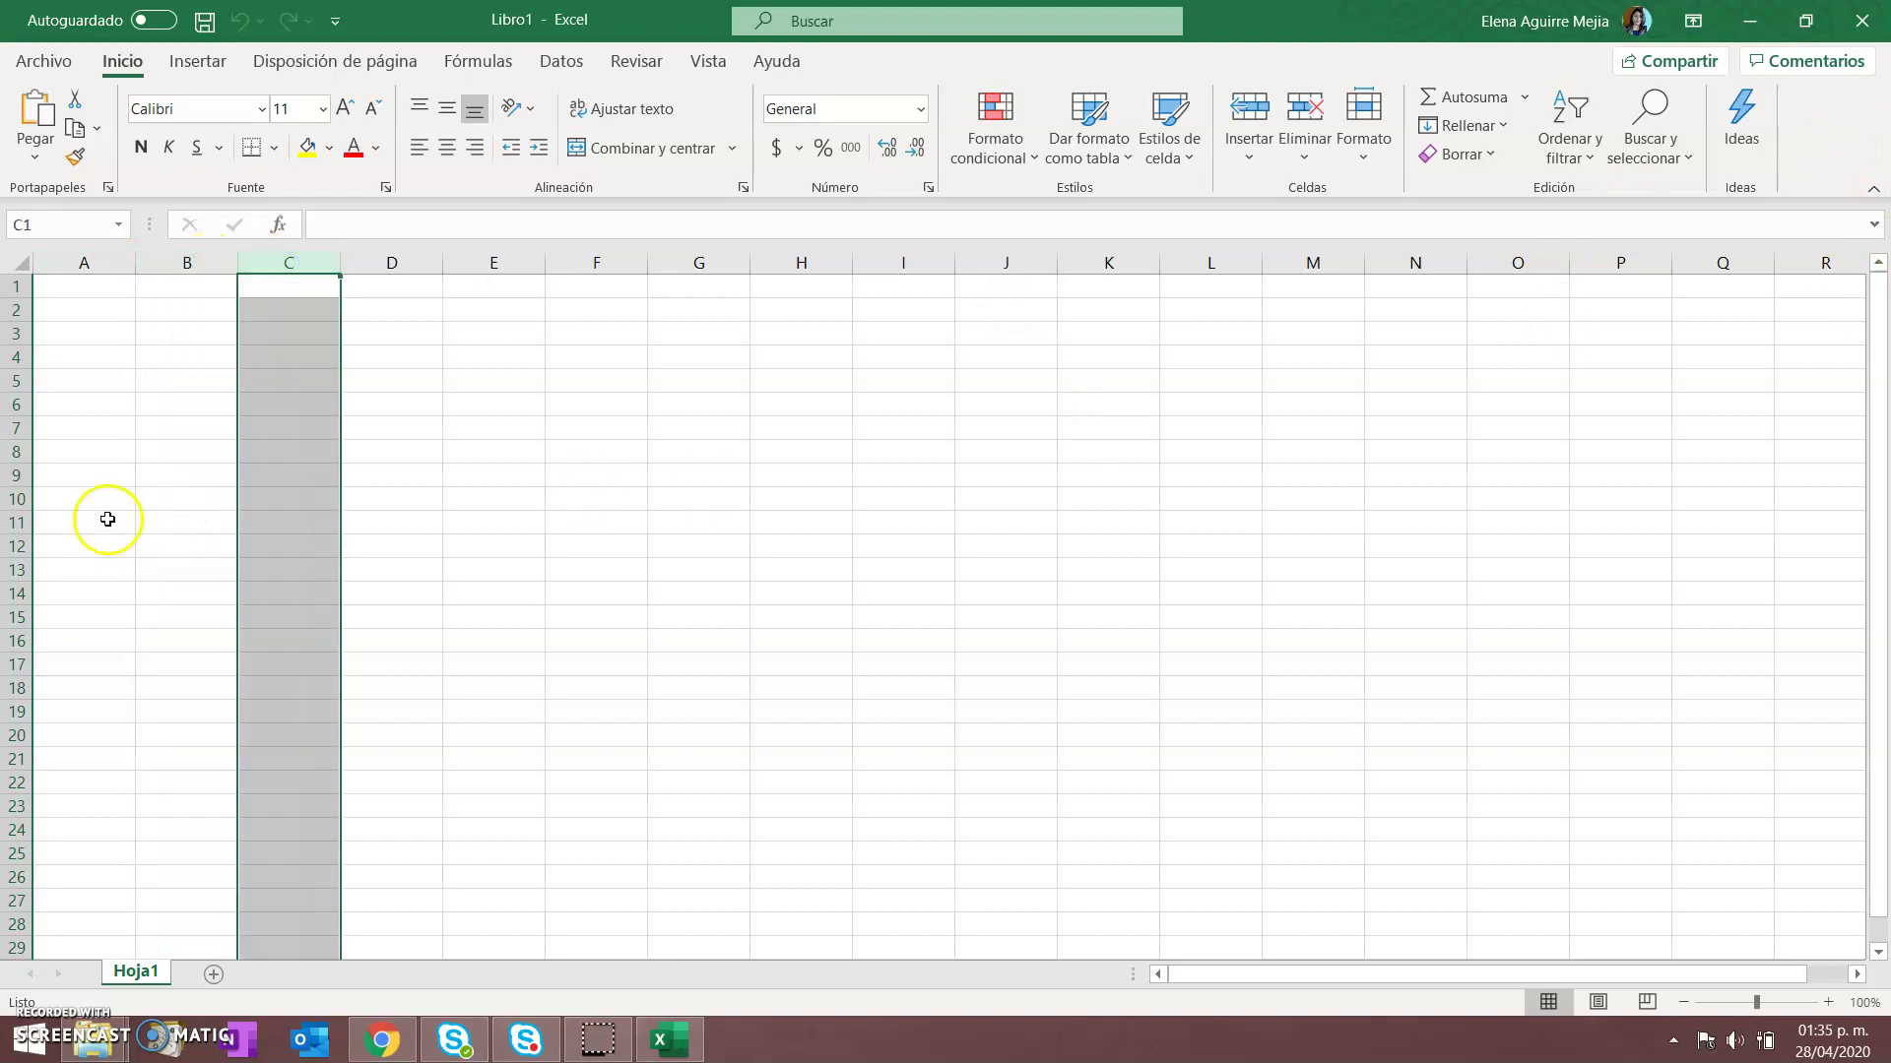
click(16, 287)
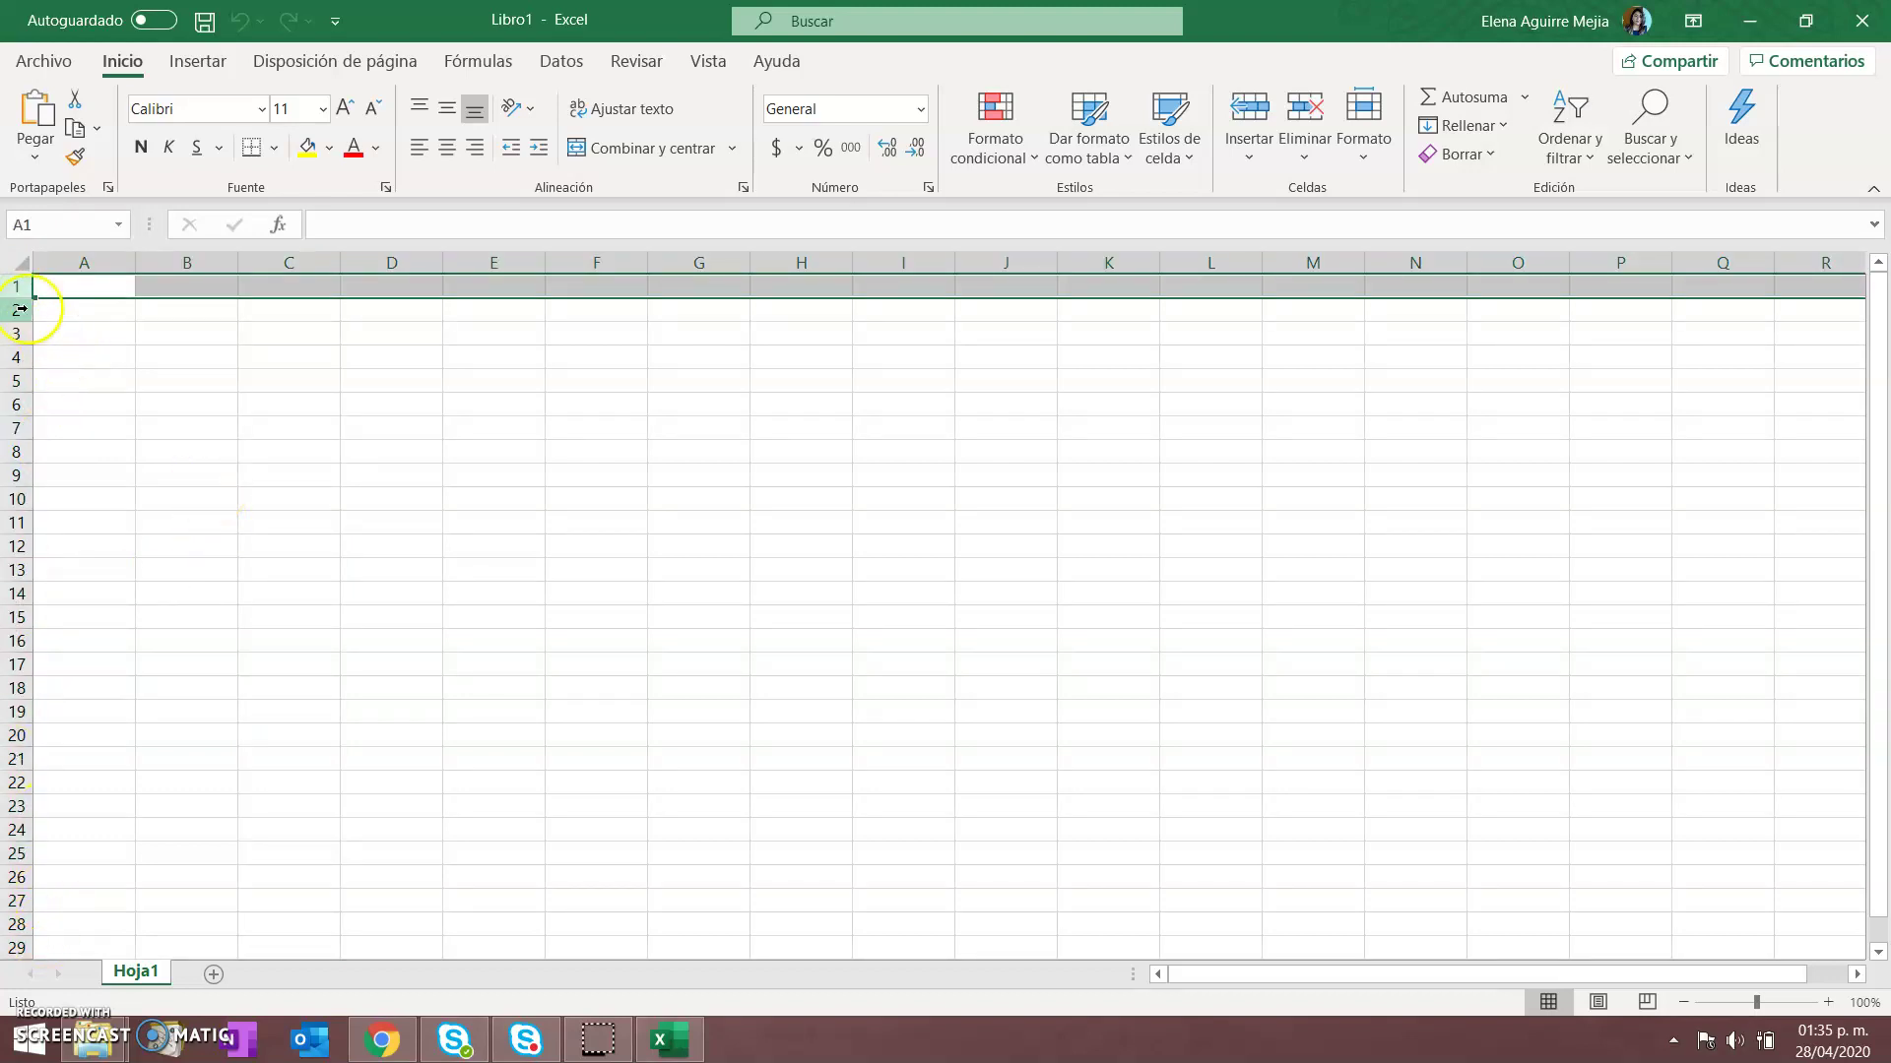
click(157, 333)
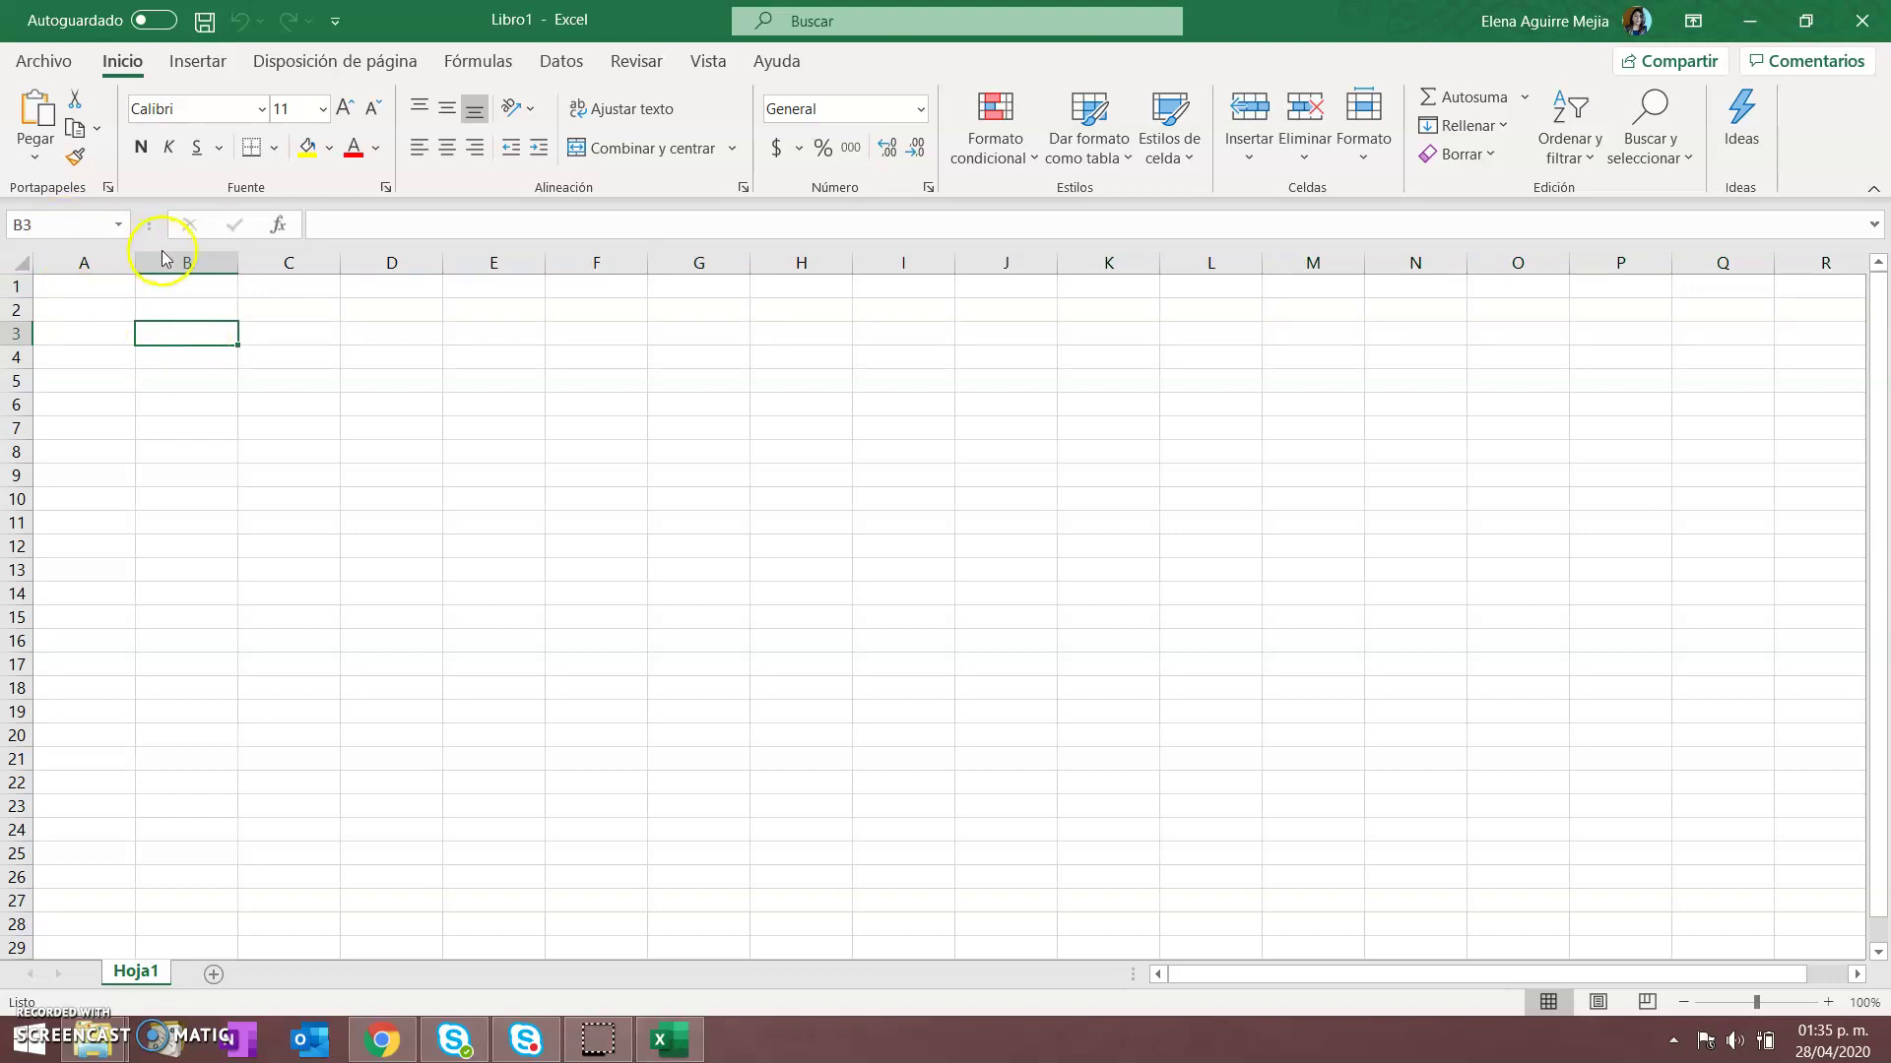
click(473, 478)
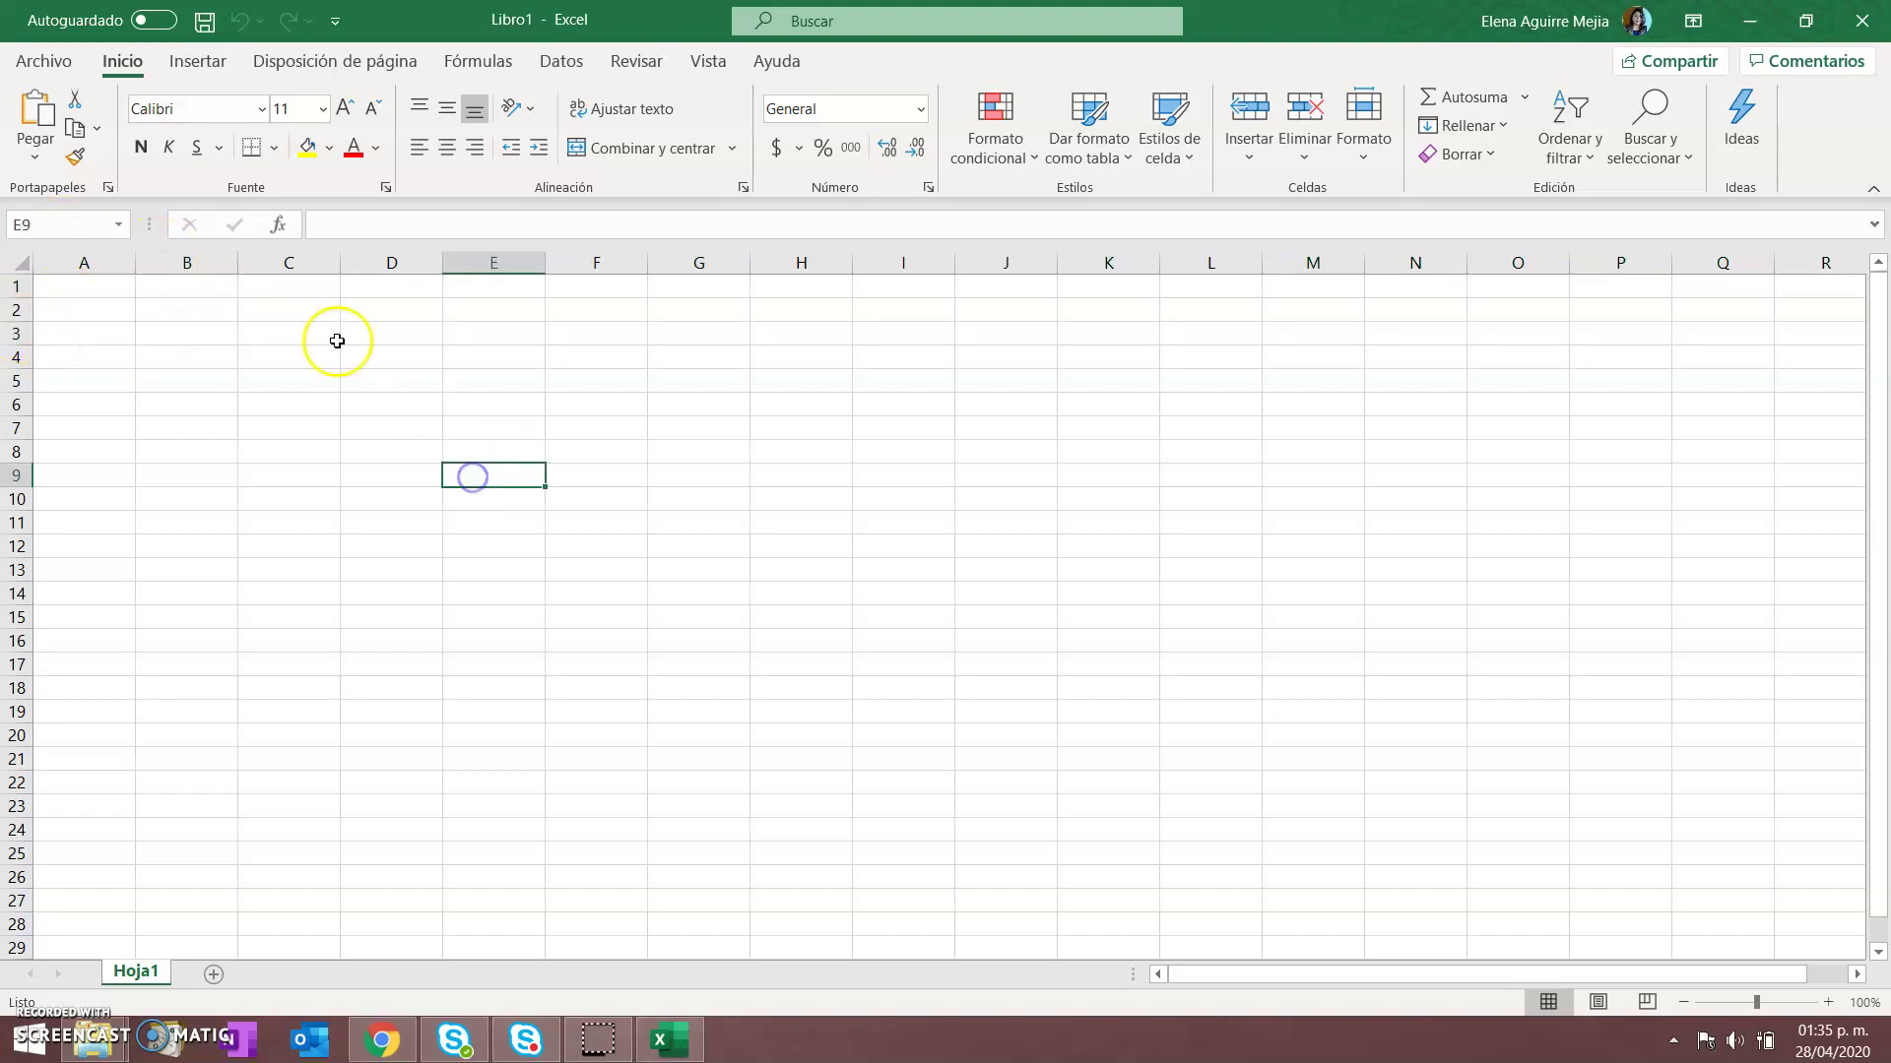
click(782, 536)
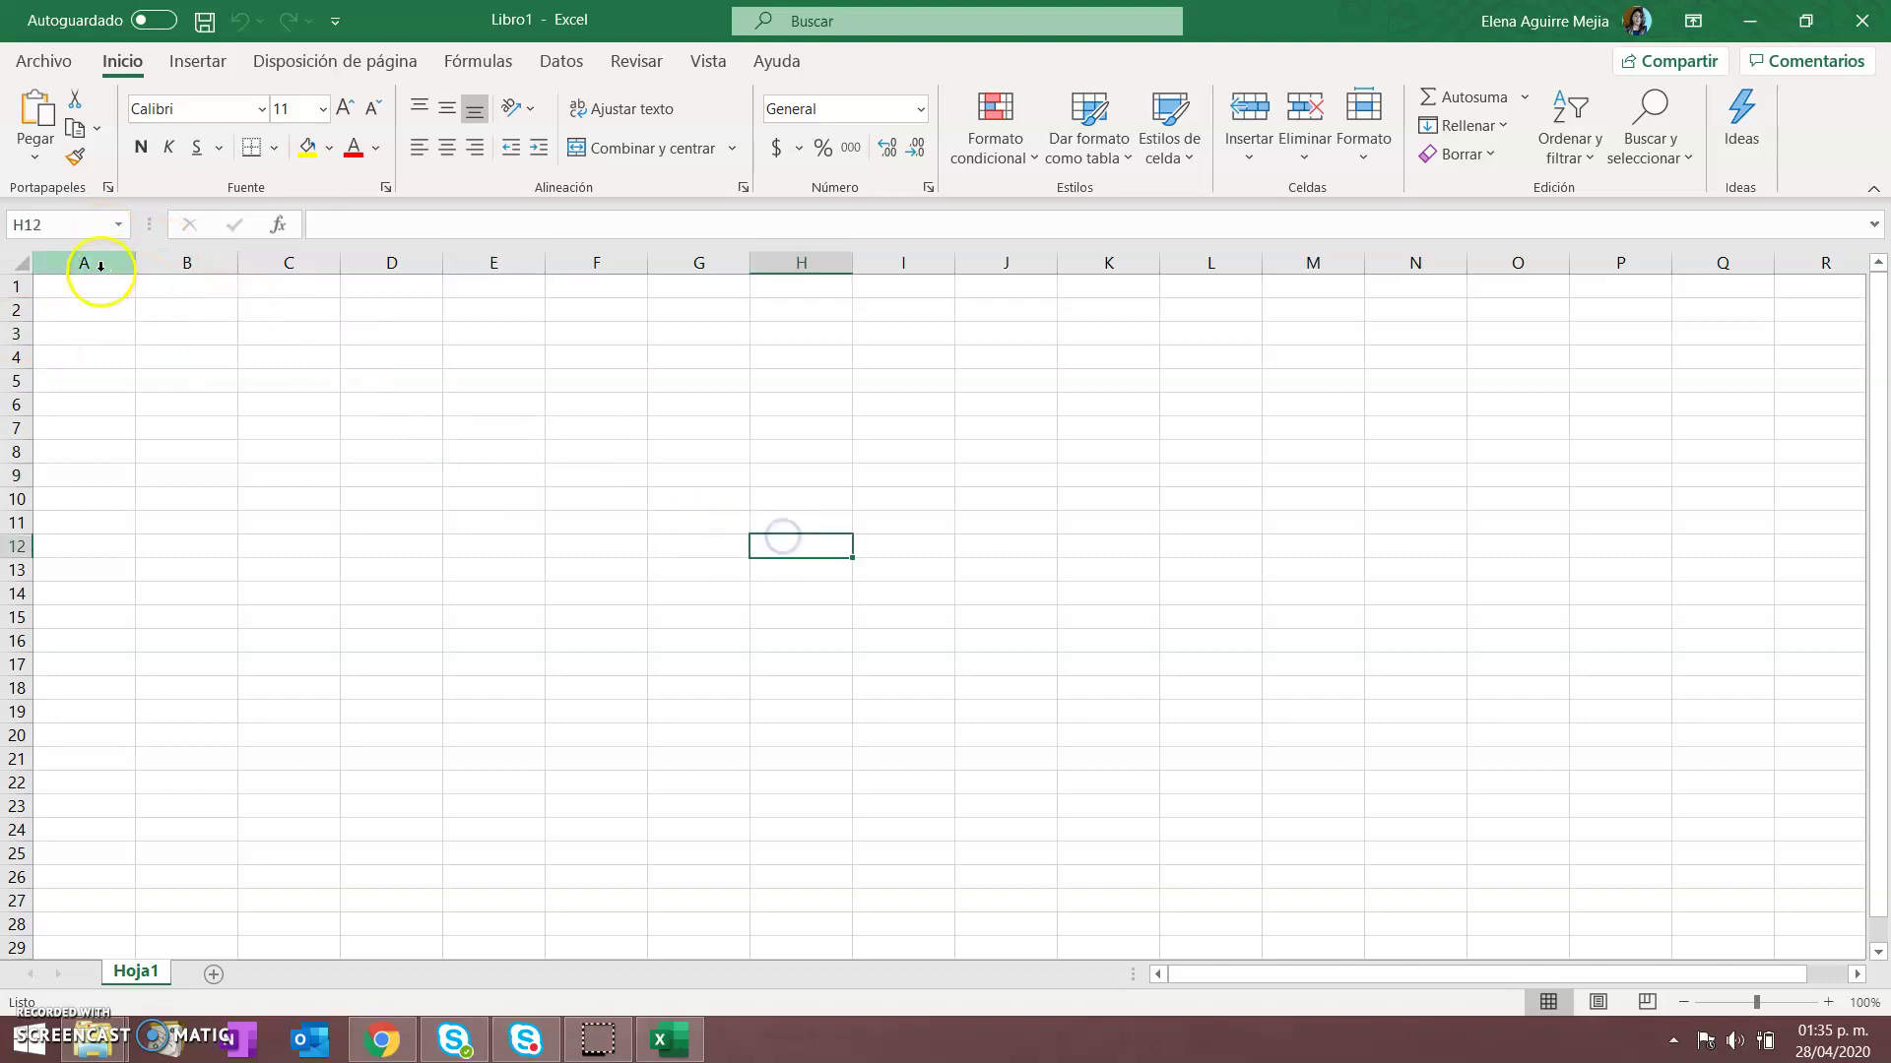
click(317, 502)
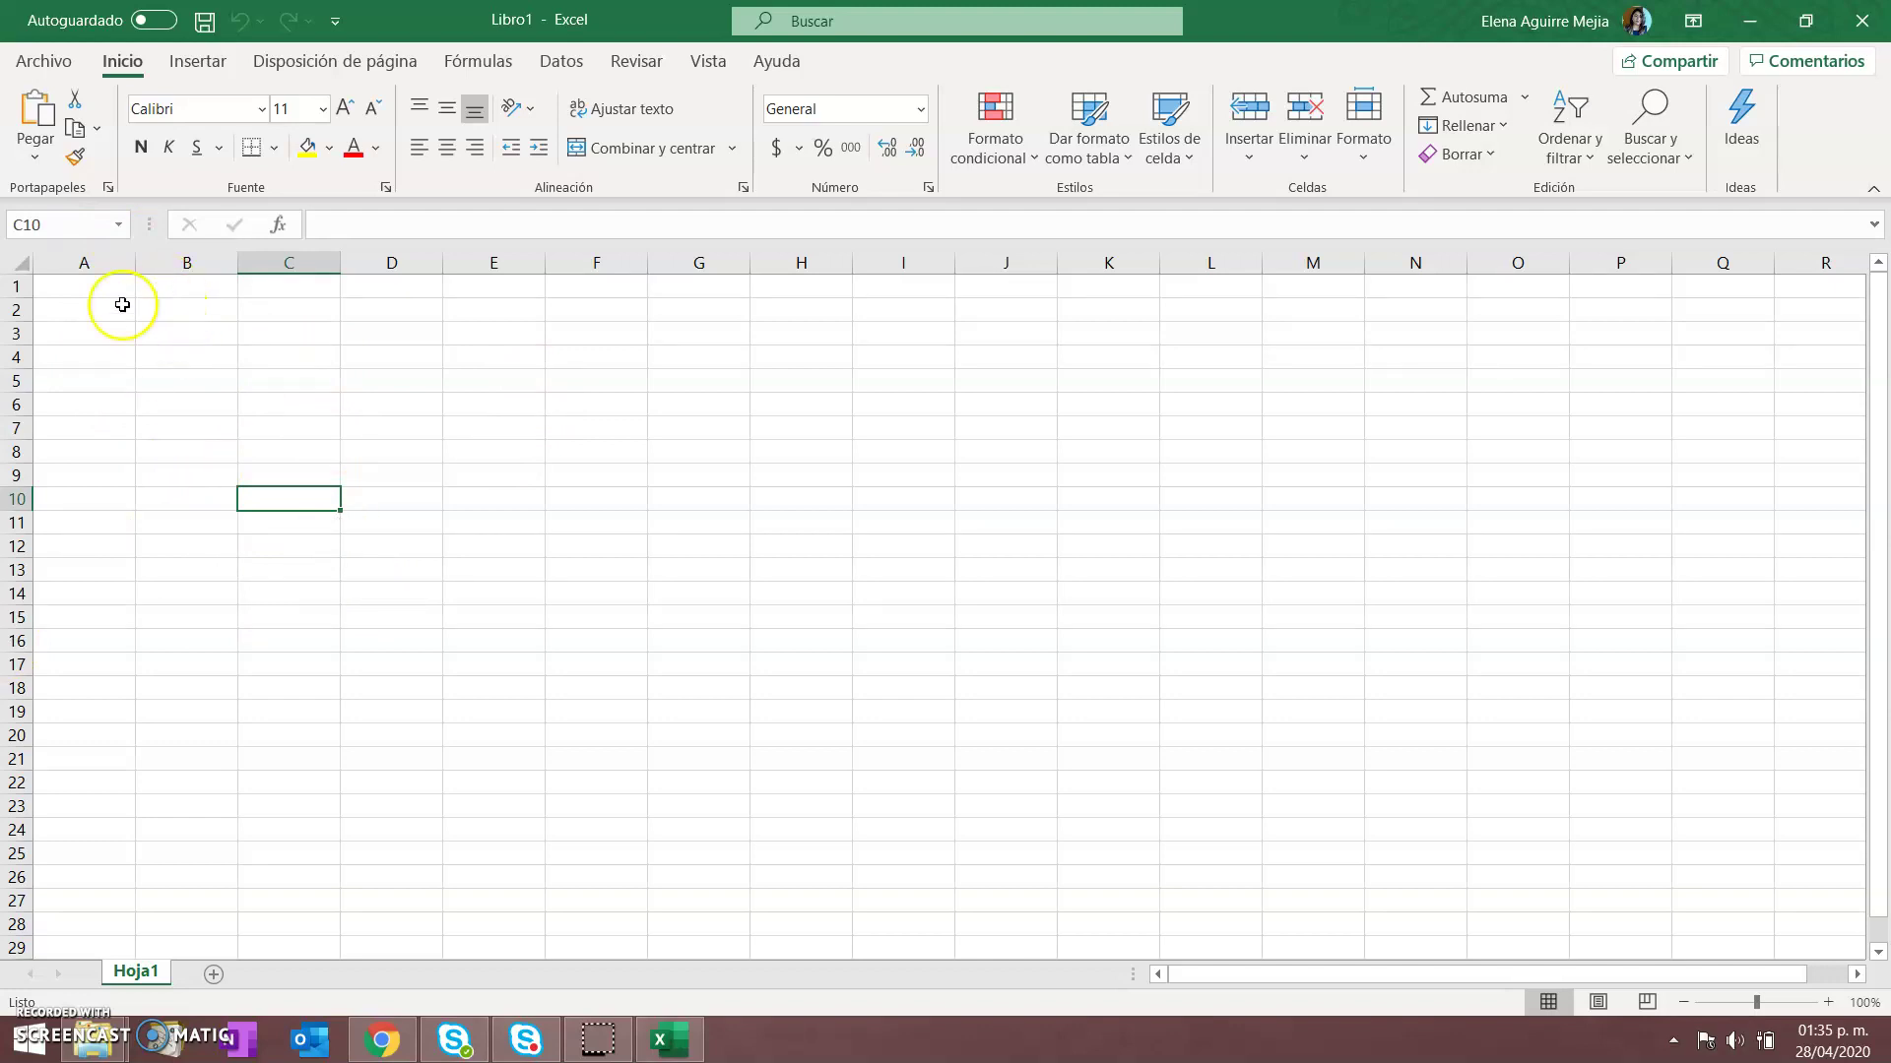
Enter the headers "nombre" in A1 and "matematicas" in B1
click(73, 291)
text(nobre)
key(BackSpace)
key(BackSpace)
key(BackSpace)
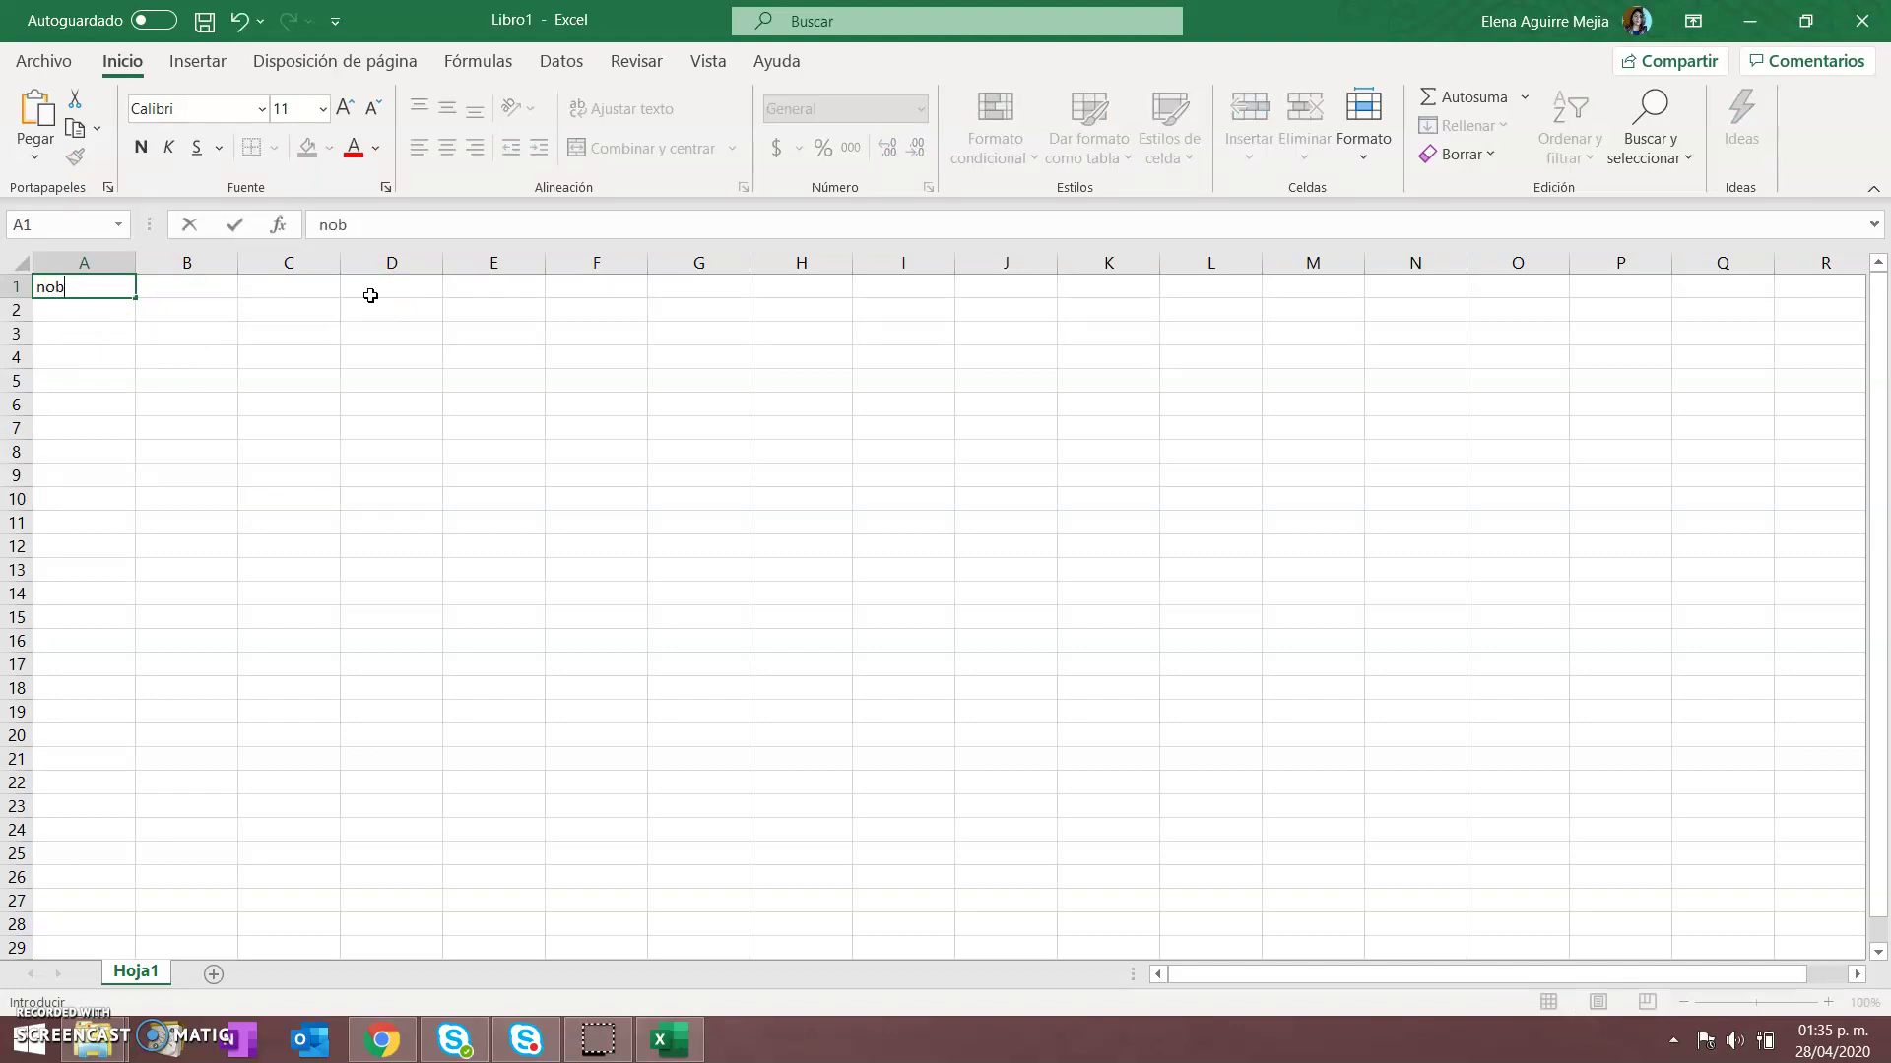
text(mbre)
key(Tab)
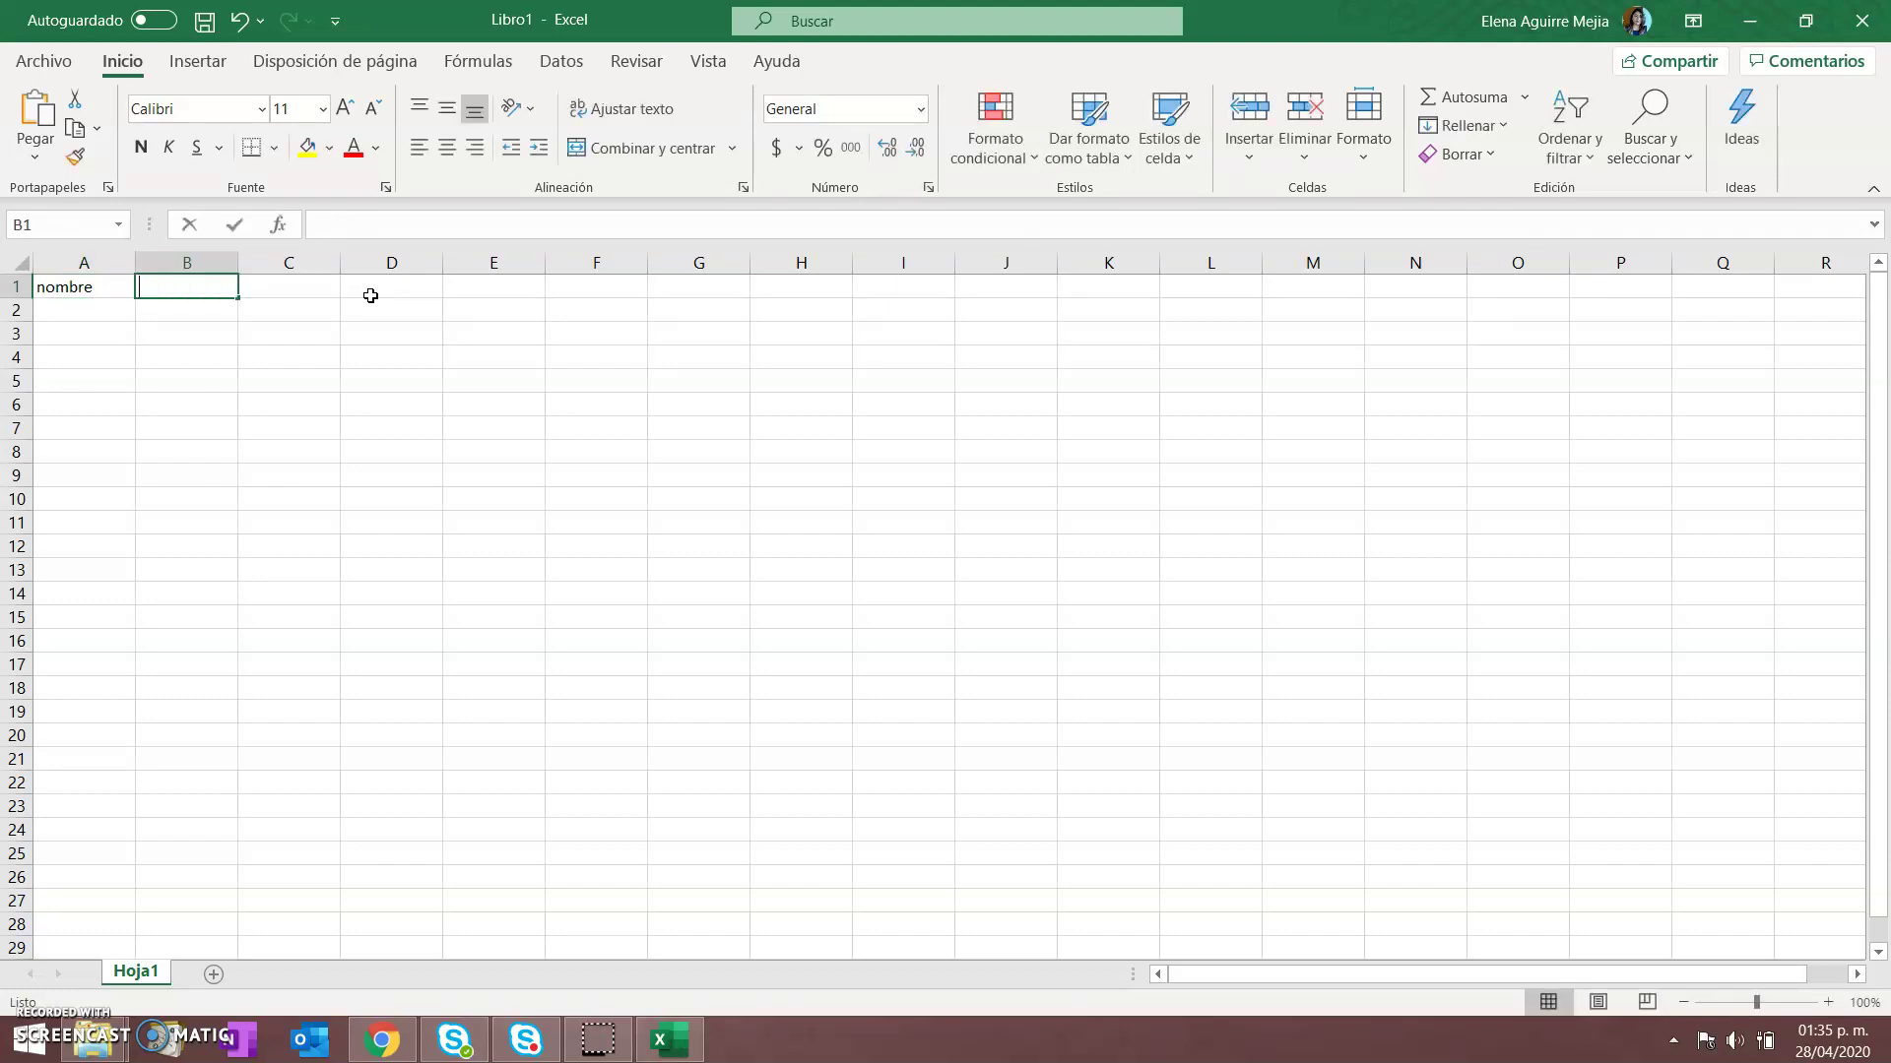
text(matematicas)
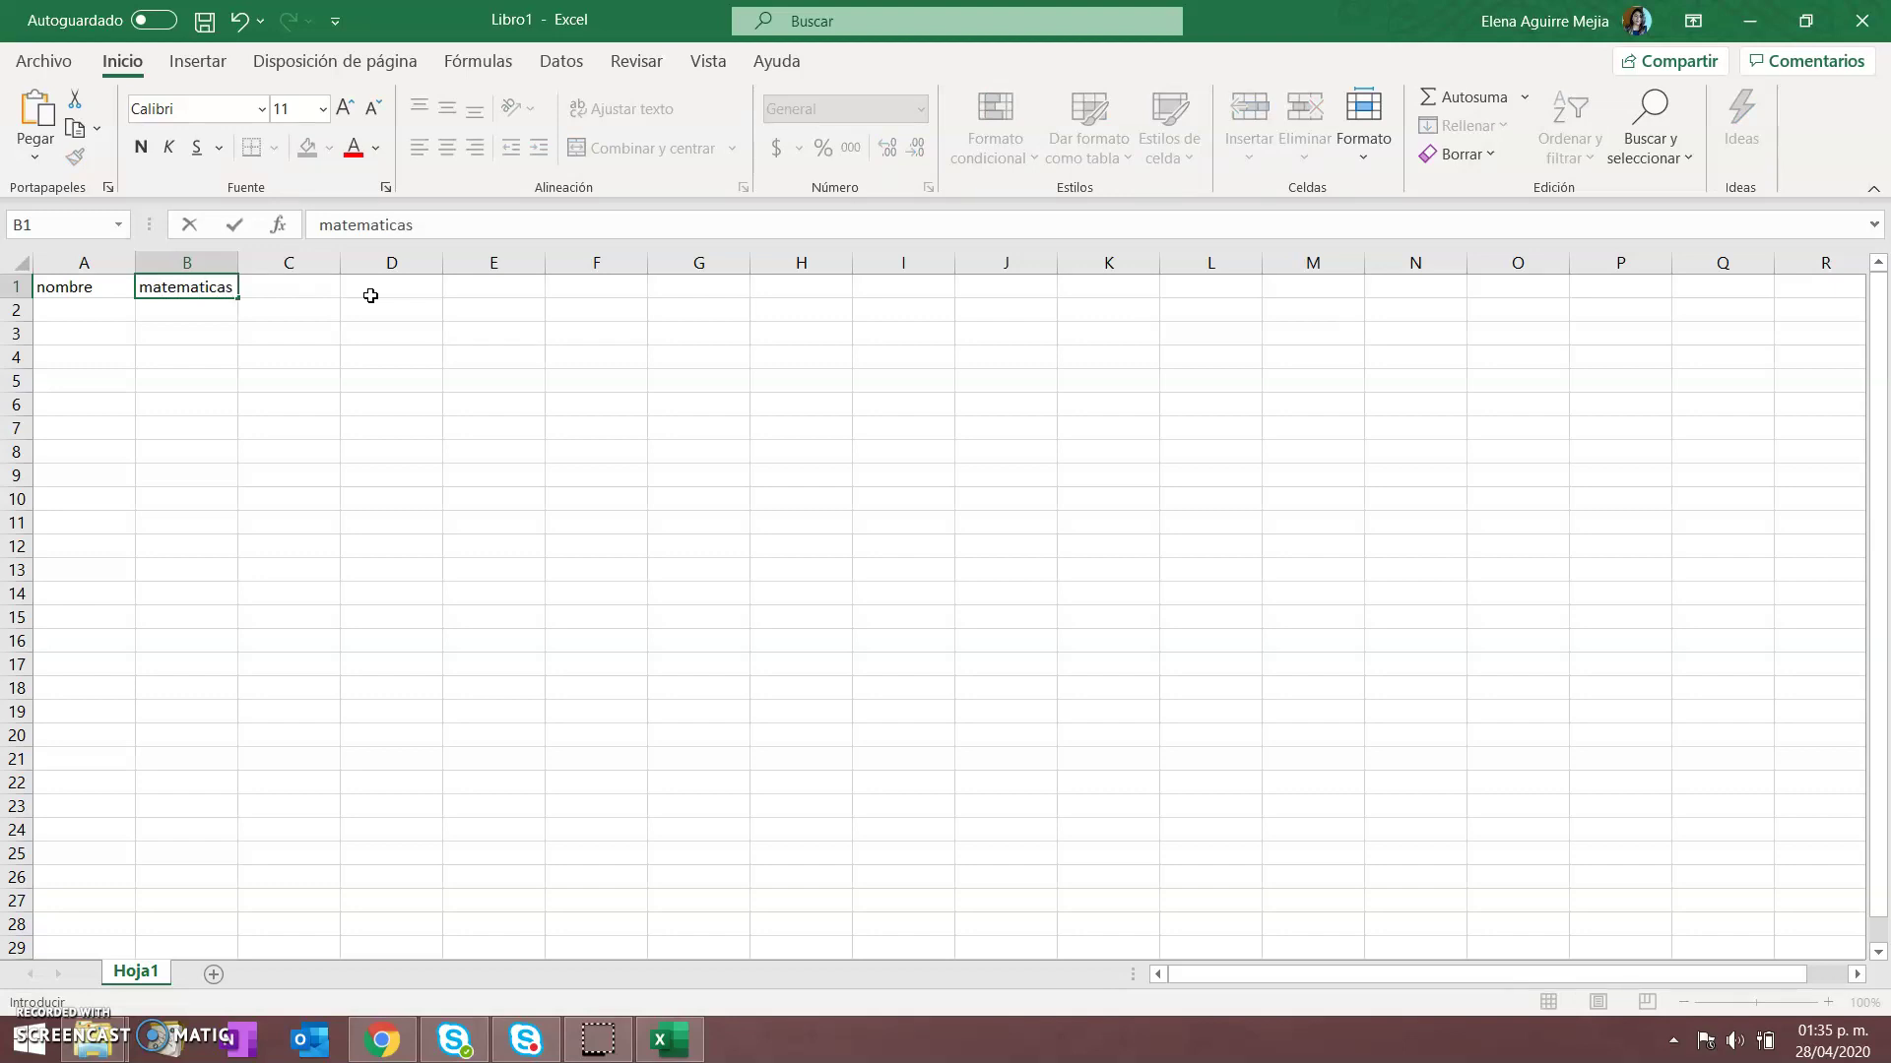
key(Tab)
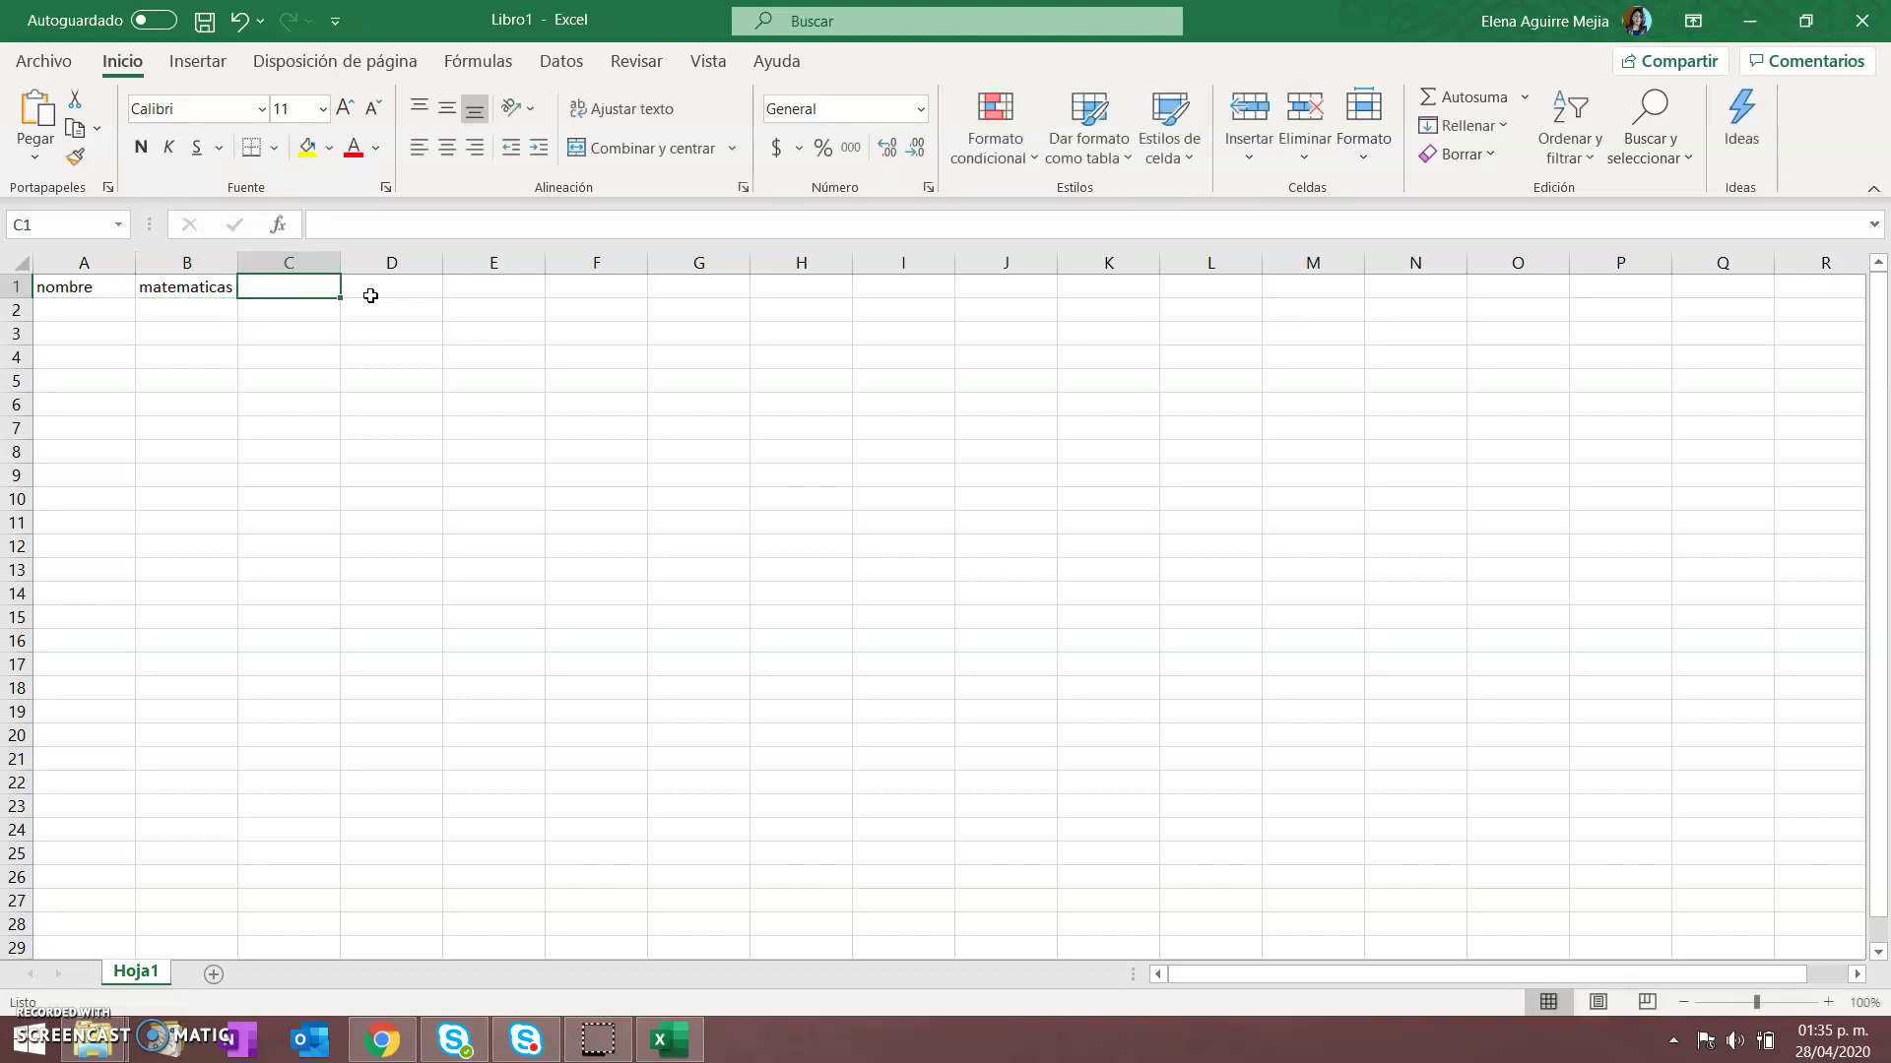
Add the subject headers "español", "historia" and "ingles" in cells C1 to E1
text(español)
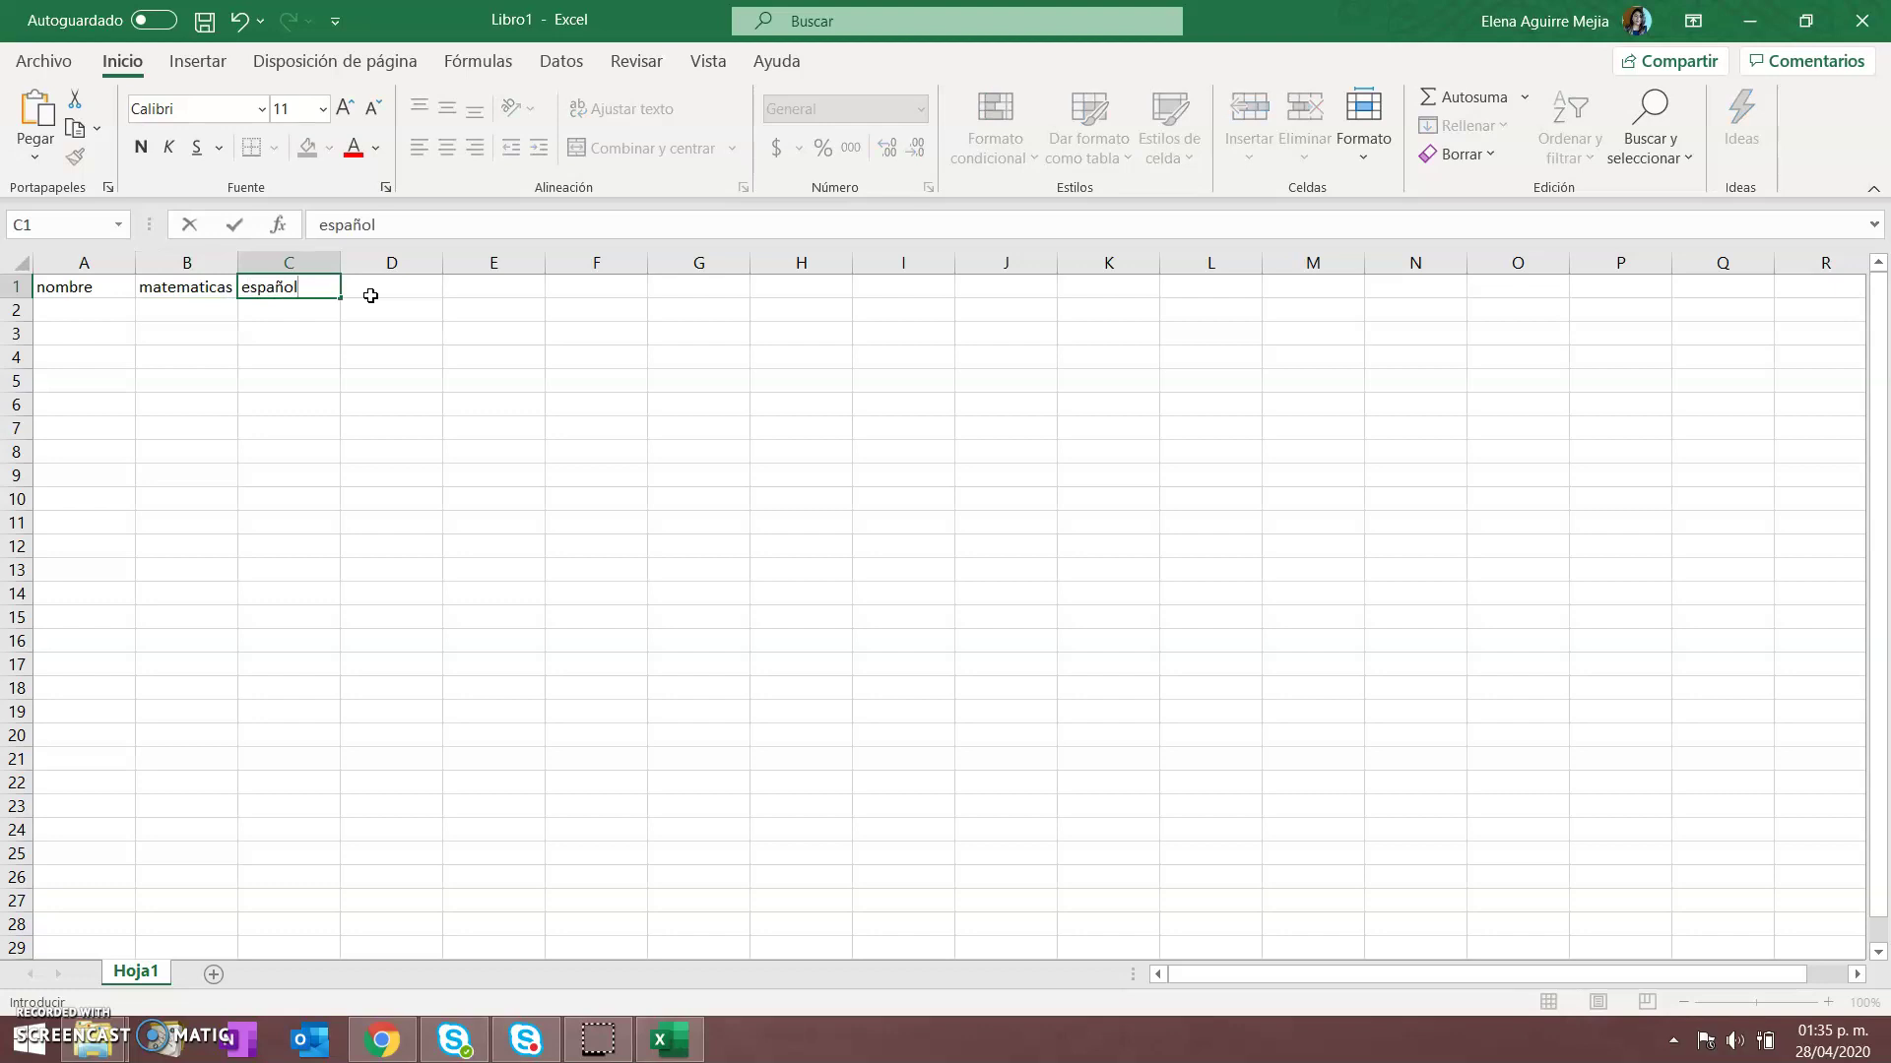
key(Tab)
text(histo)
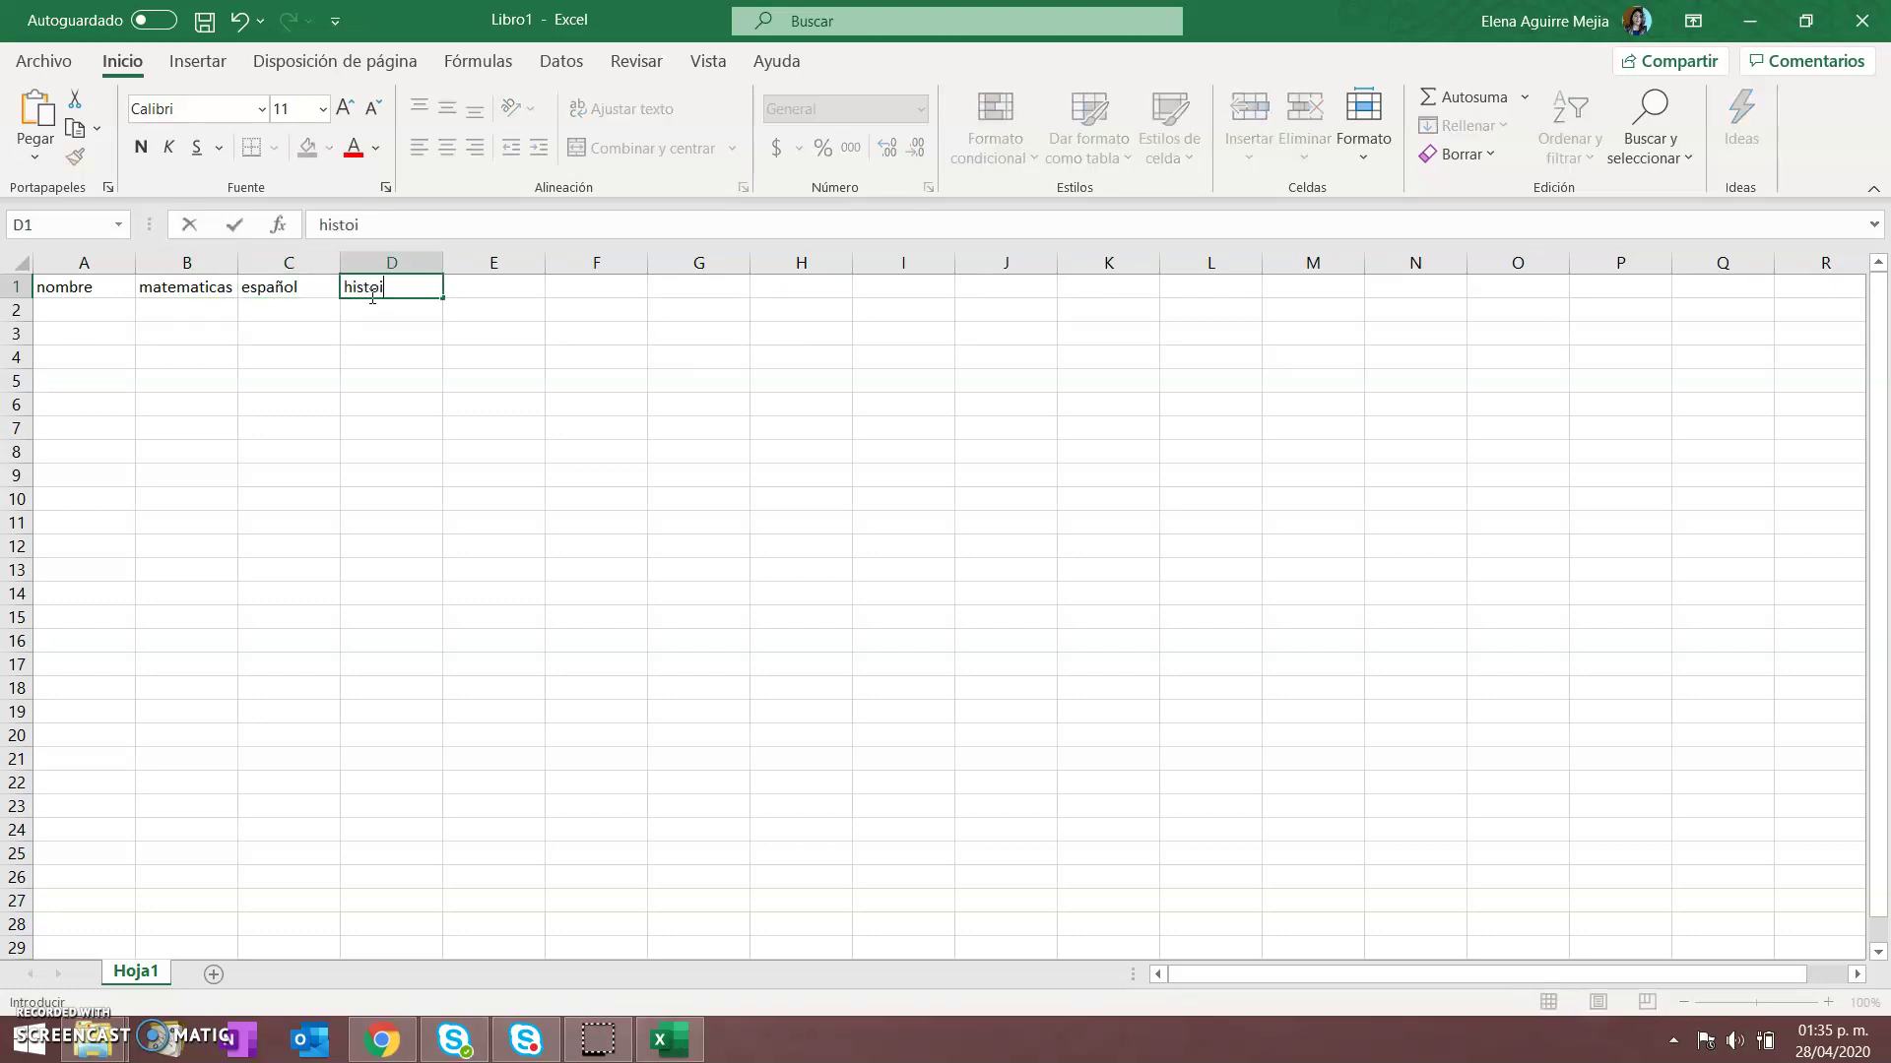
text(ria)
key(Tab)
text(ingles)
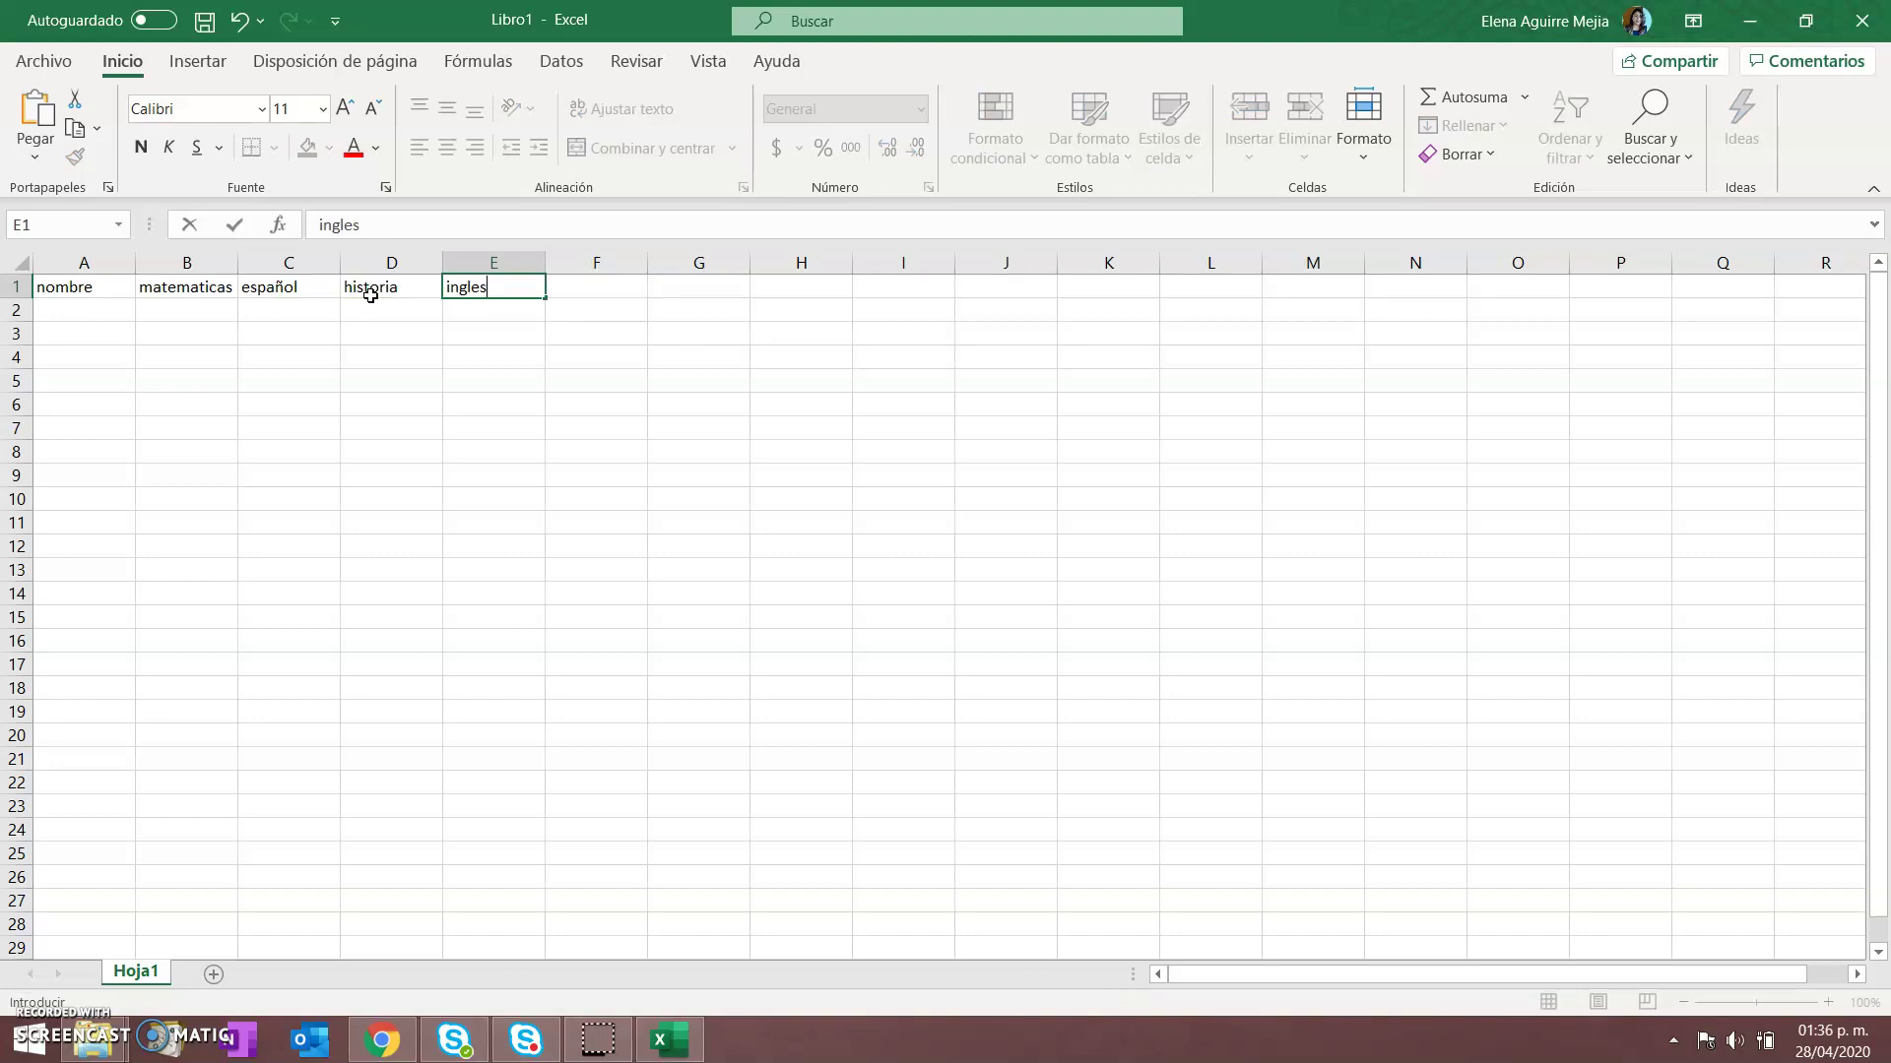
key(Tab)
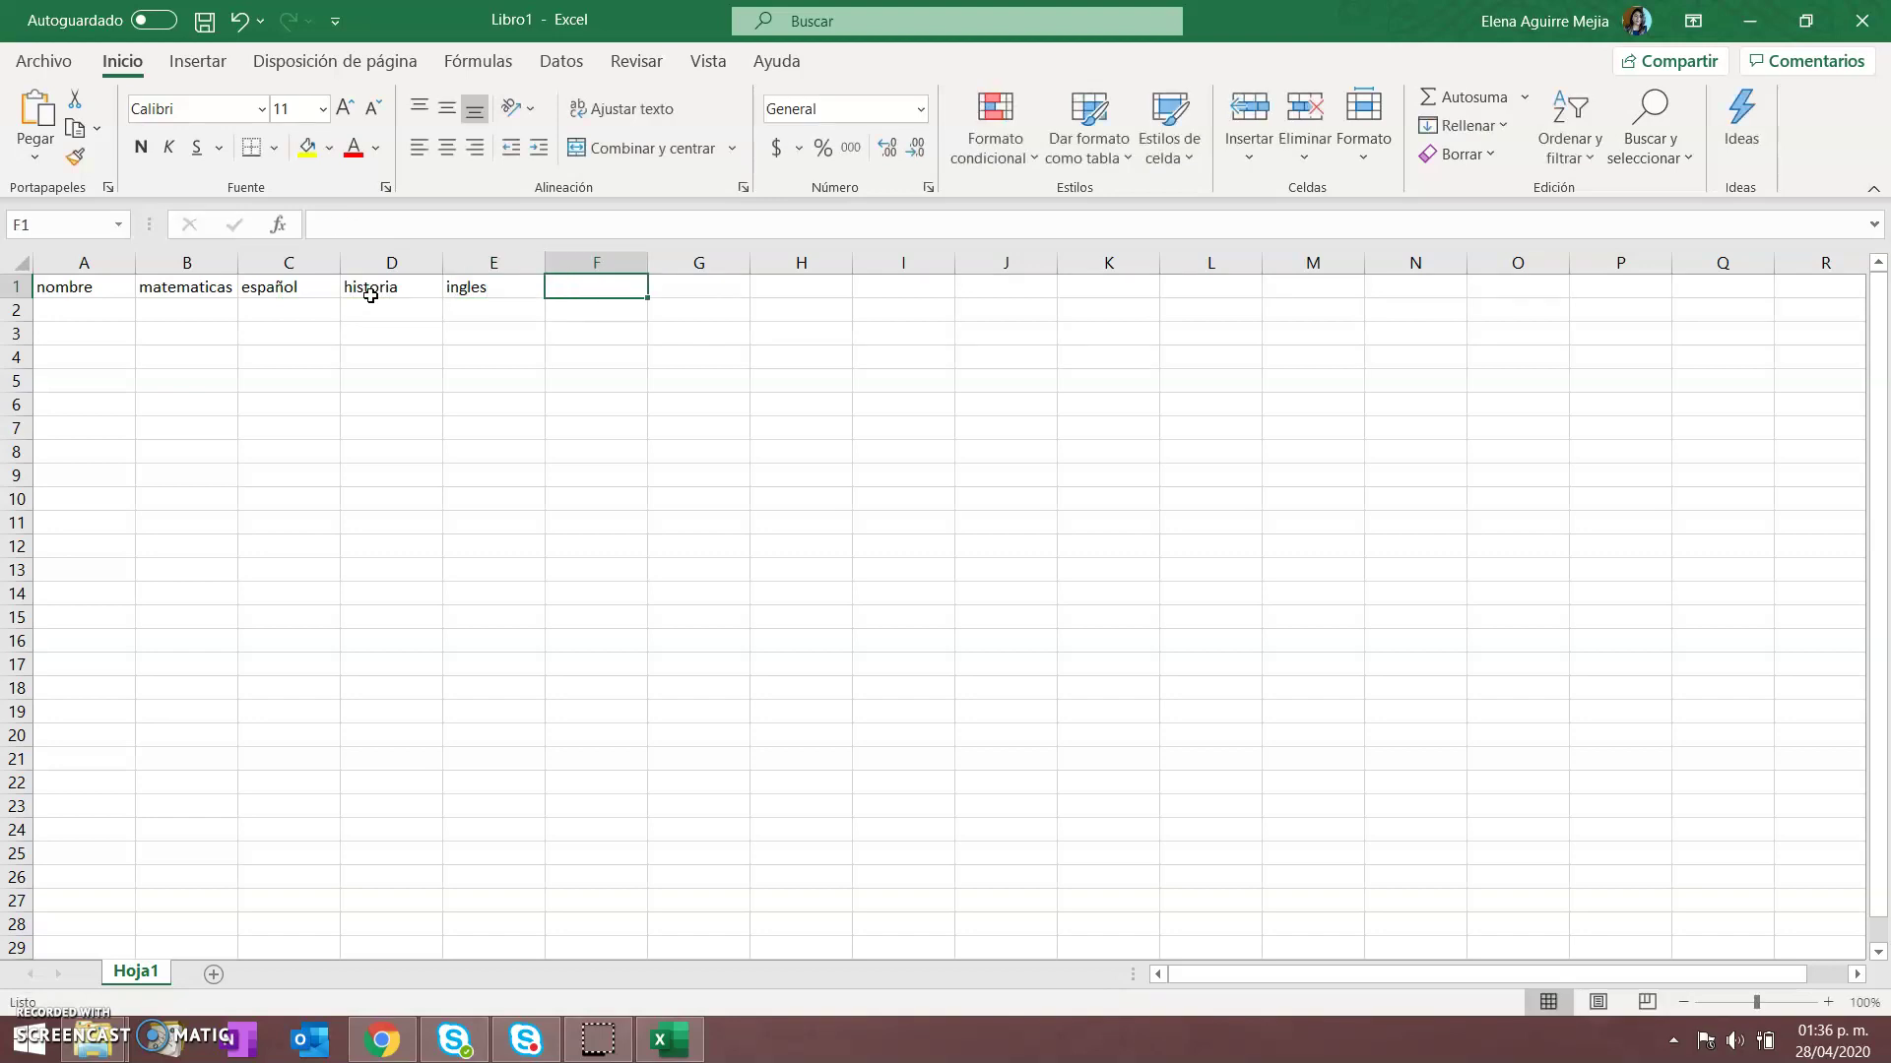
Complete the header row with "total" in F1 and "promedio" in G1
text(total)
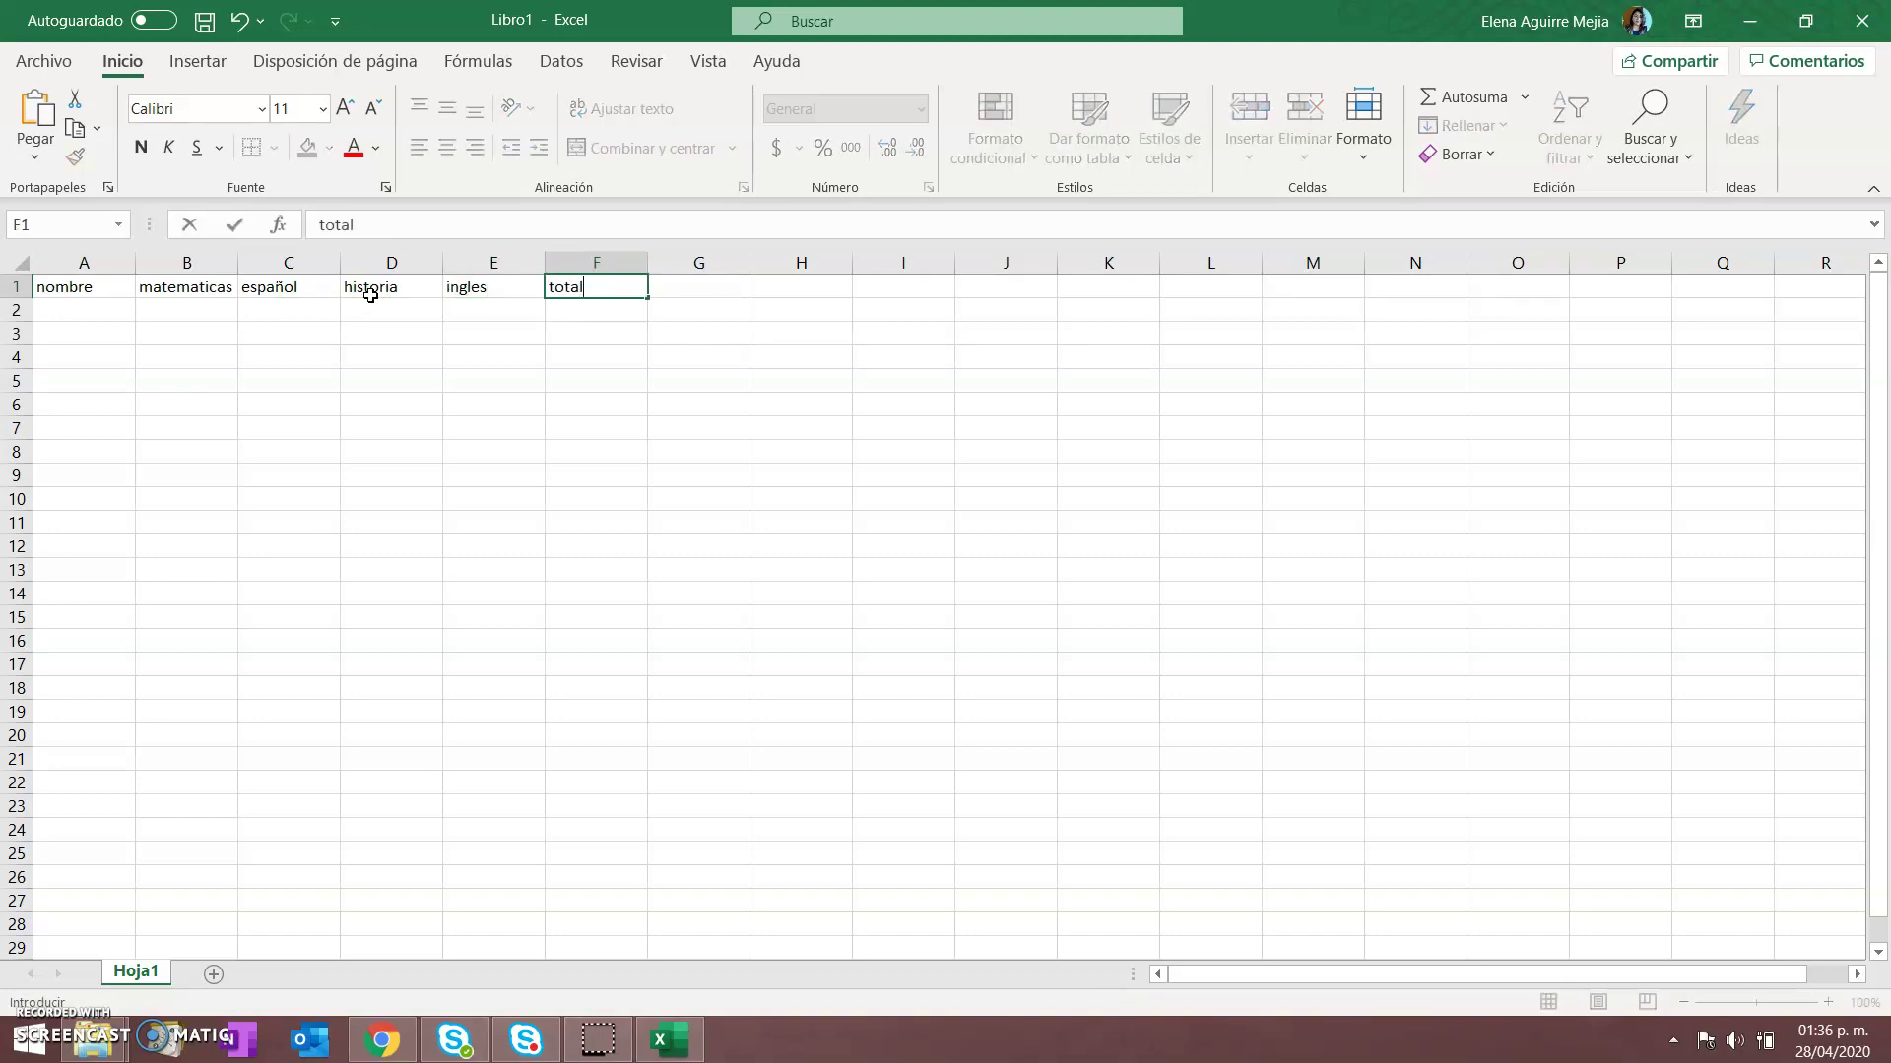
key(Tab)
text(promedio)
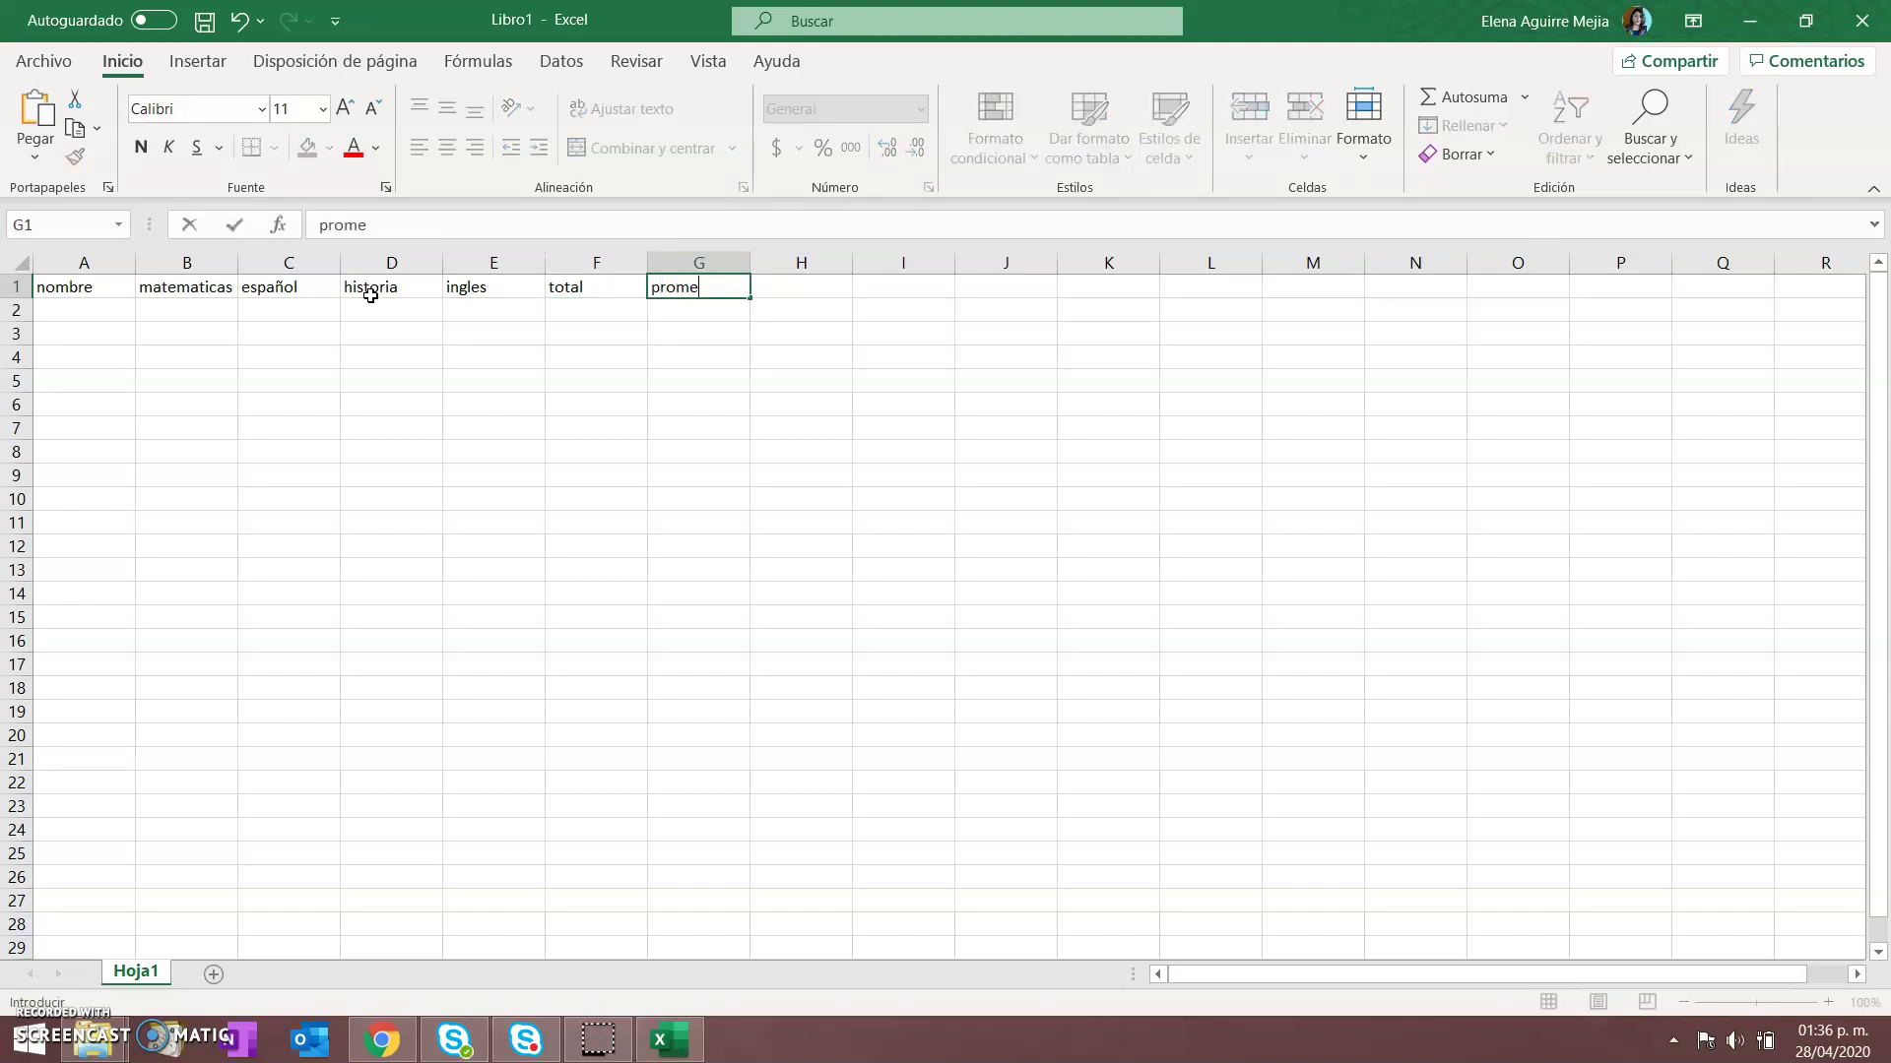
key(Tab)
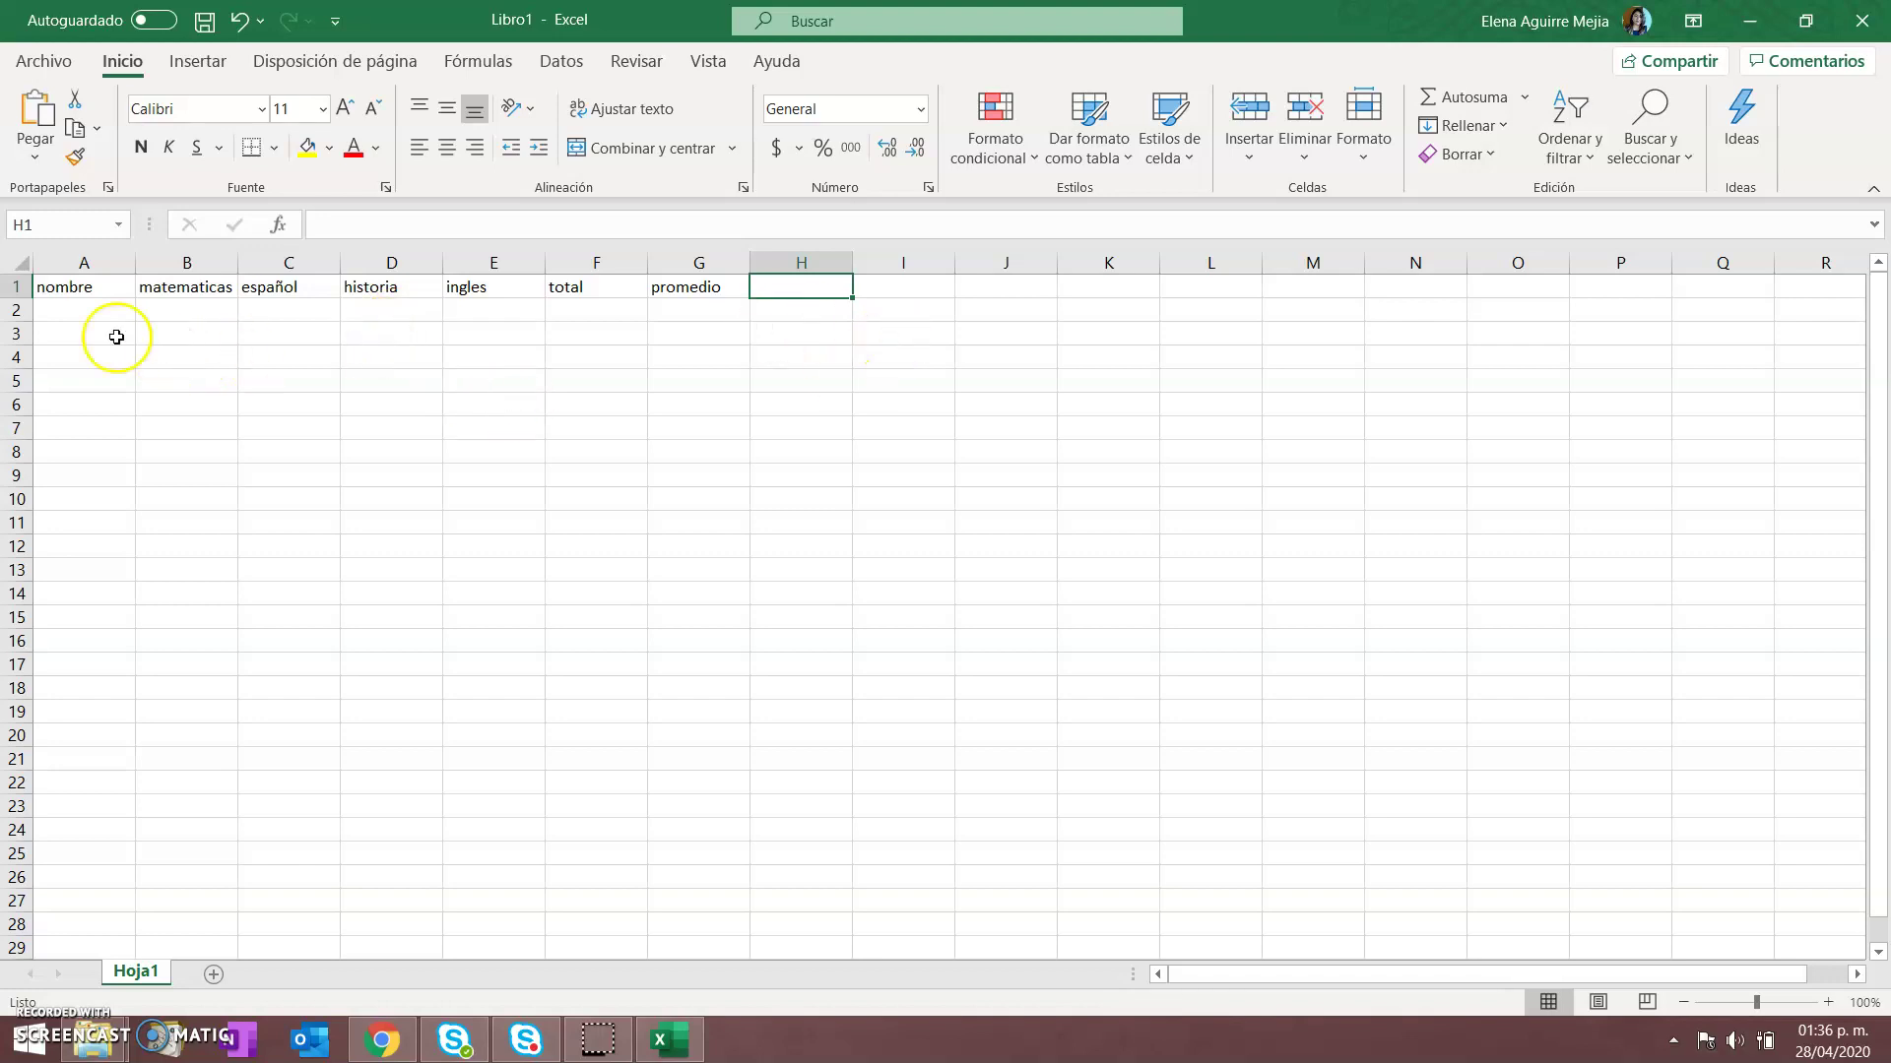
Fill row 2 with the student's first name and the grades 85, 100, 60 and 78 in columns B to E
click(93, 313)
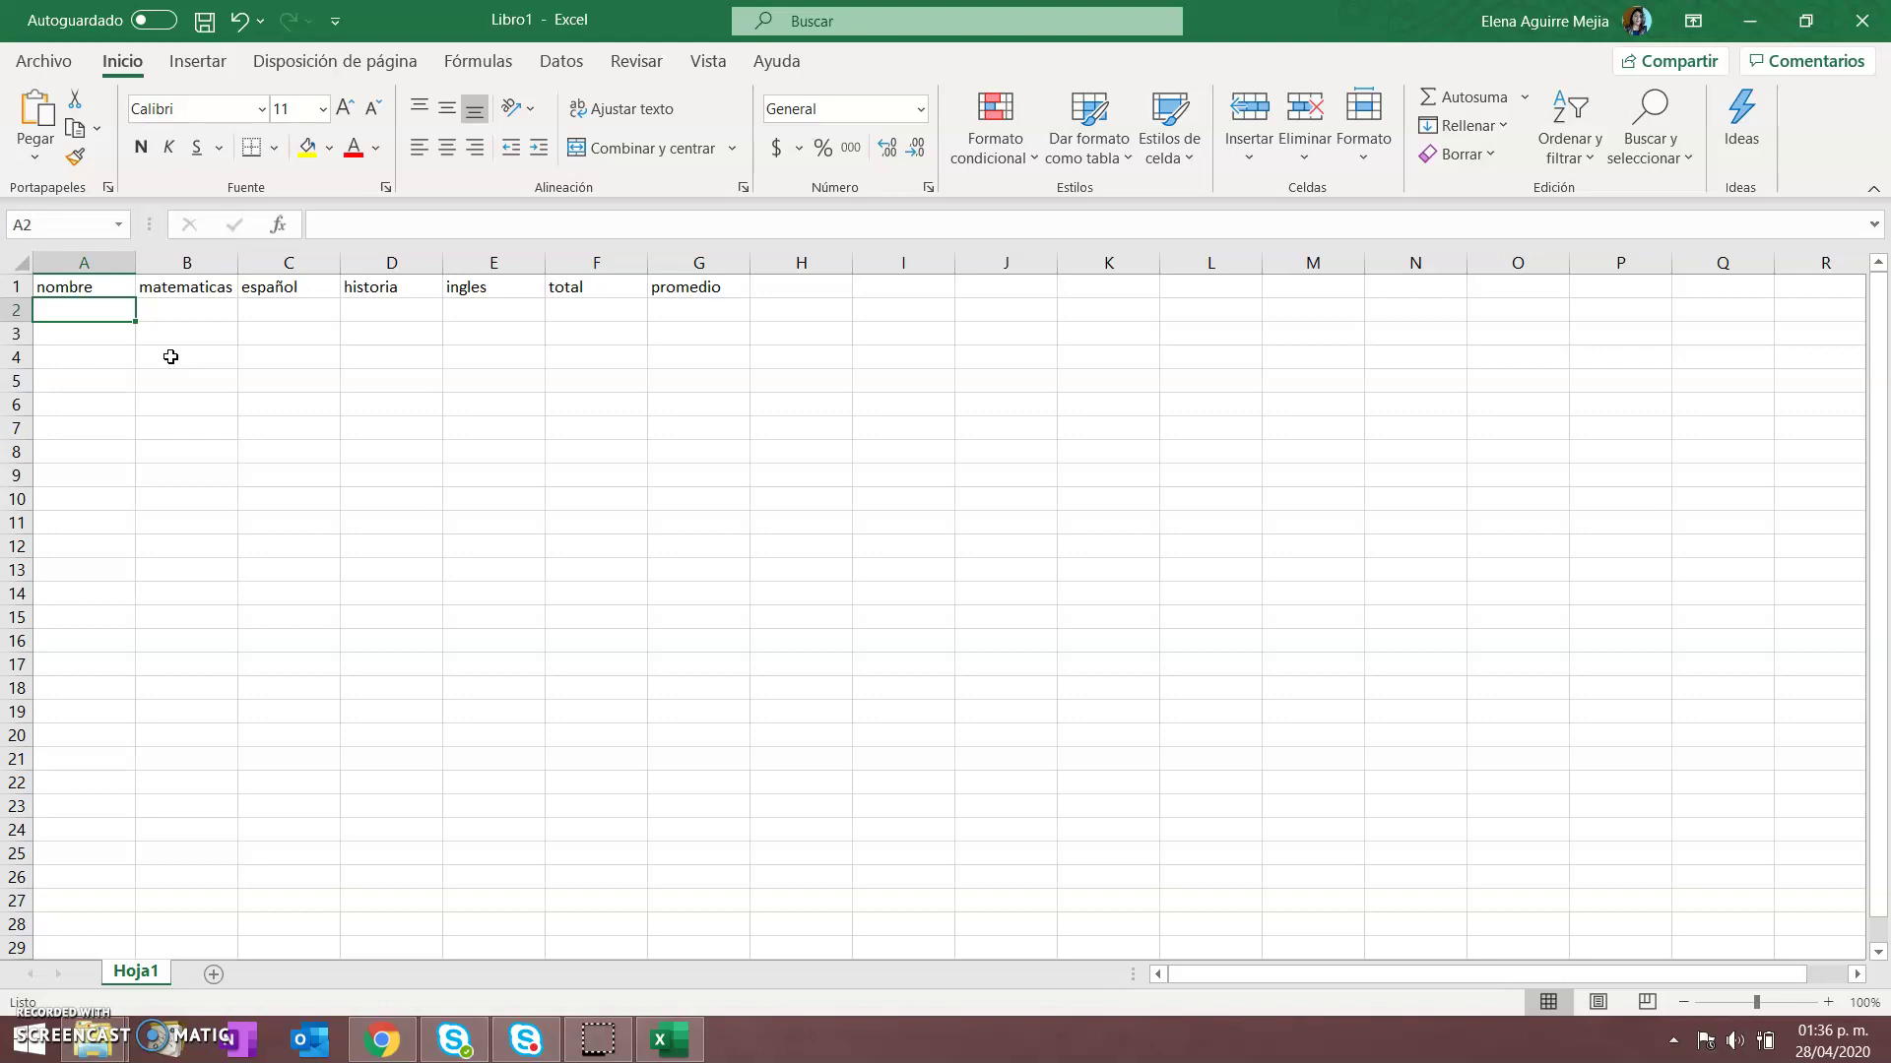
text(elena)
key(Tab)
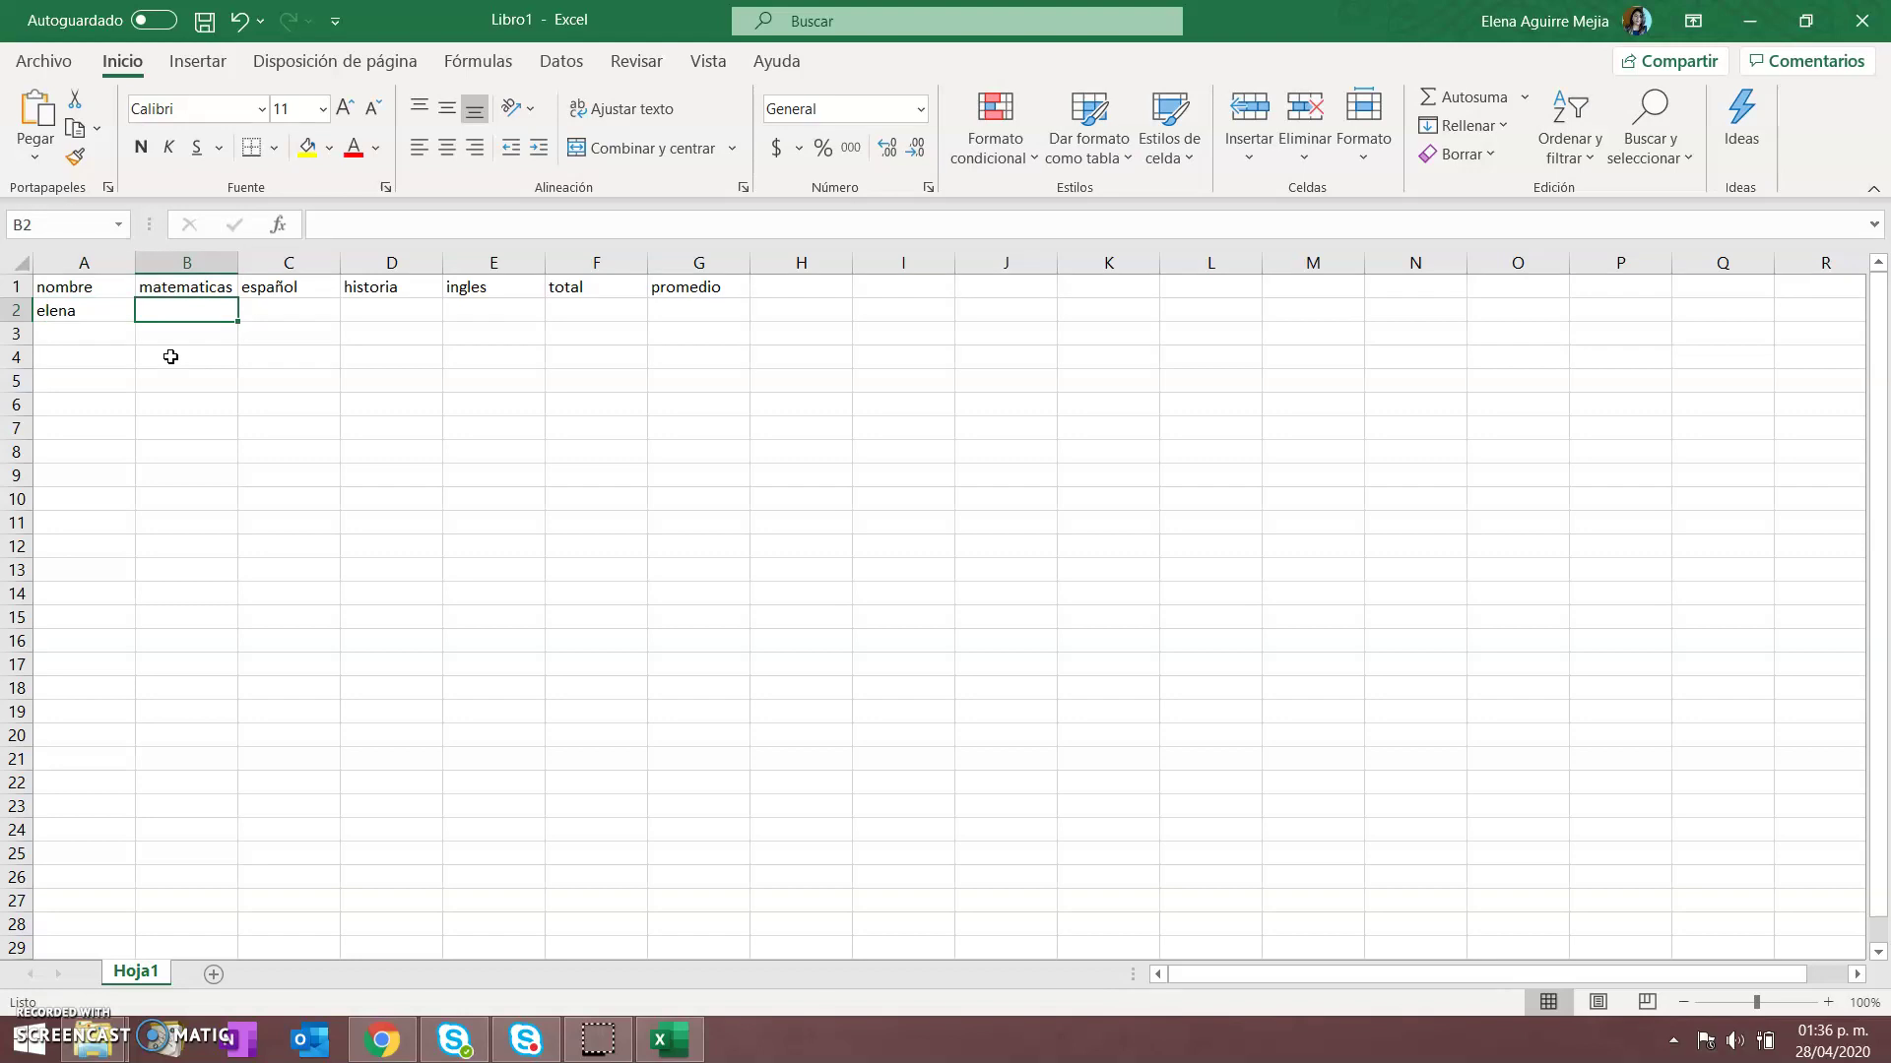
text(85)
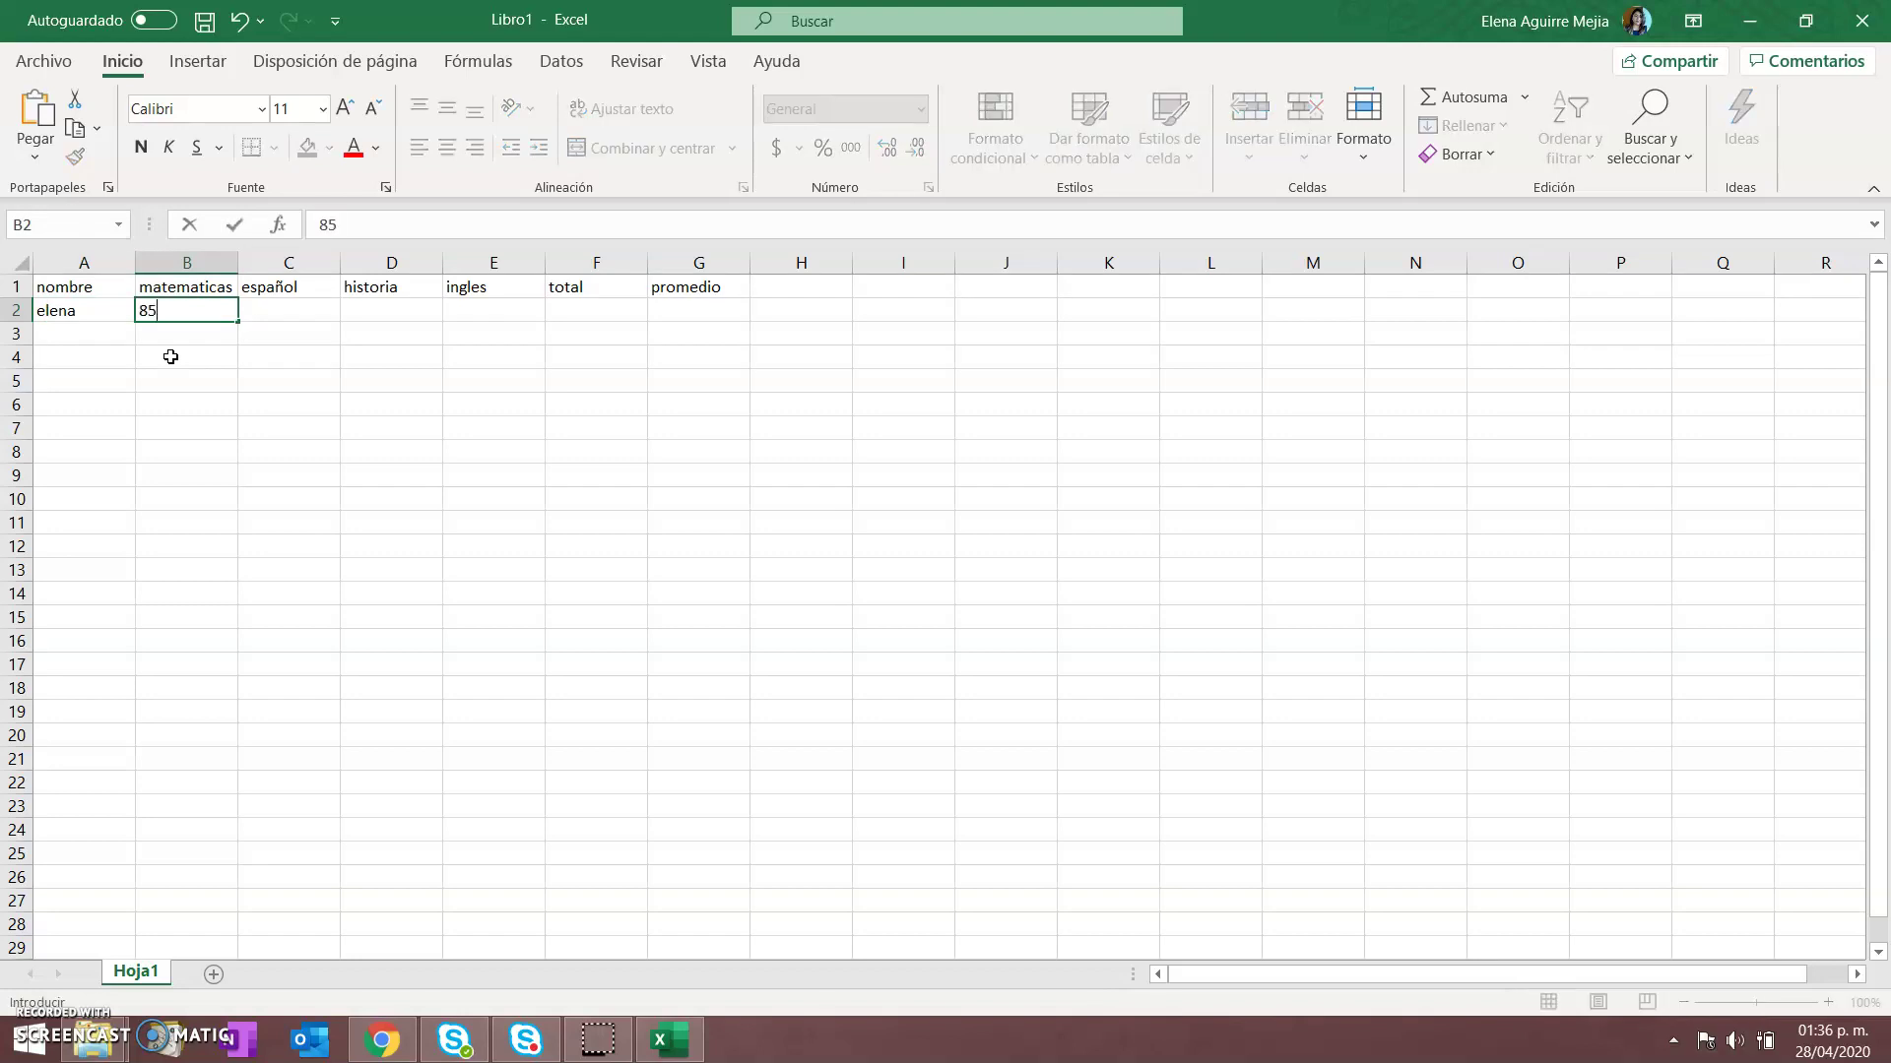
key(Tab)
text(100)
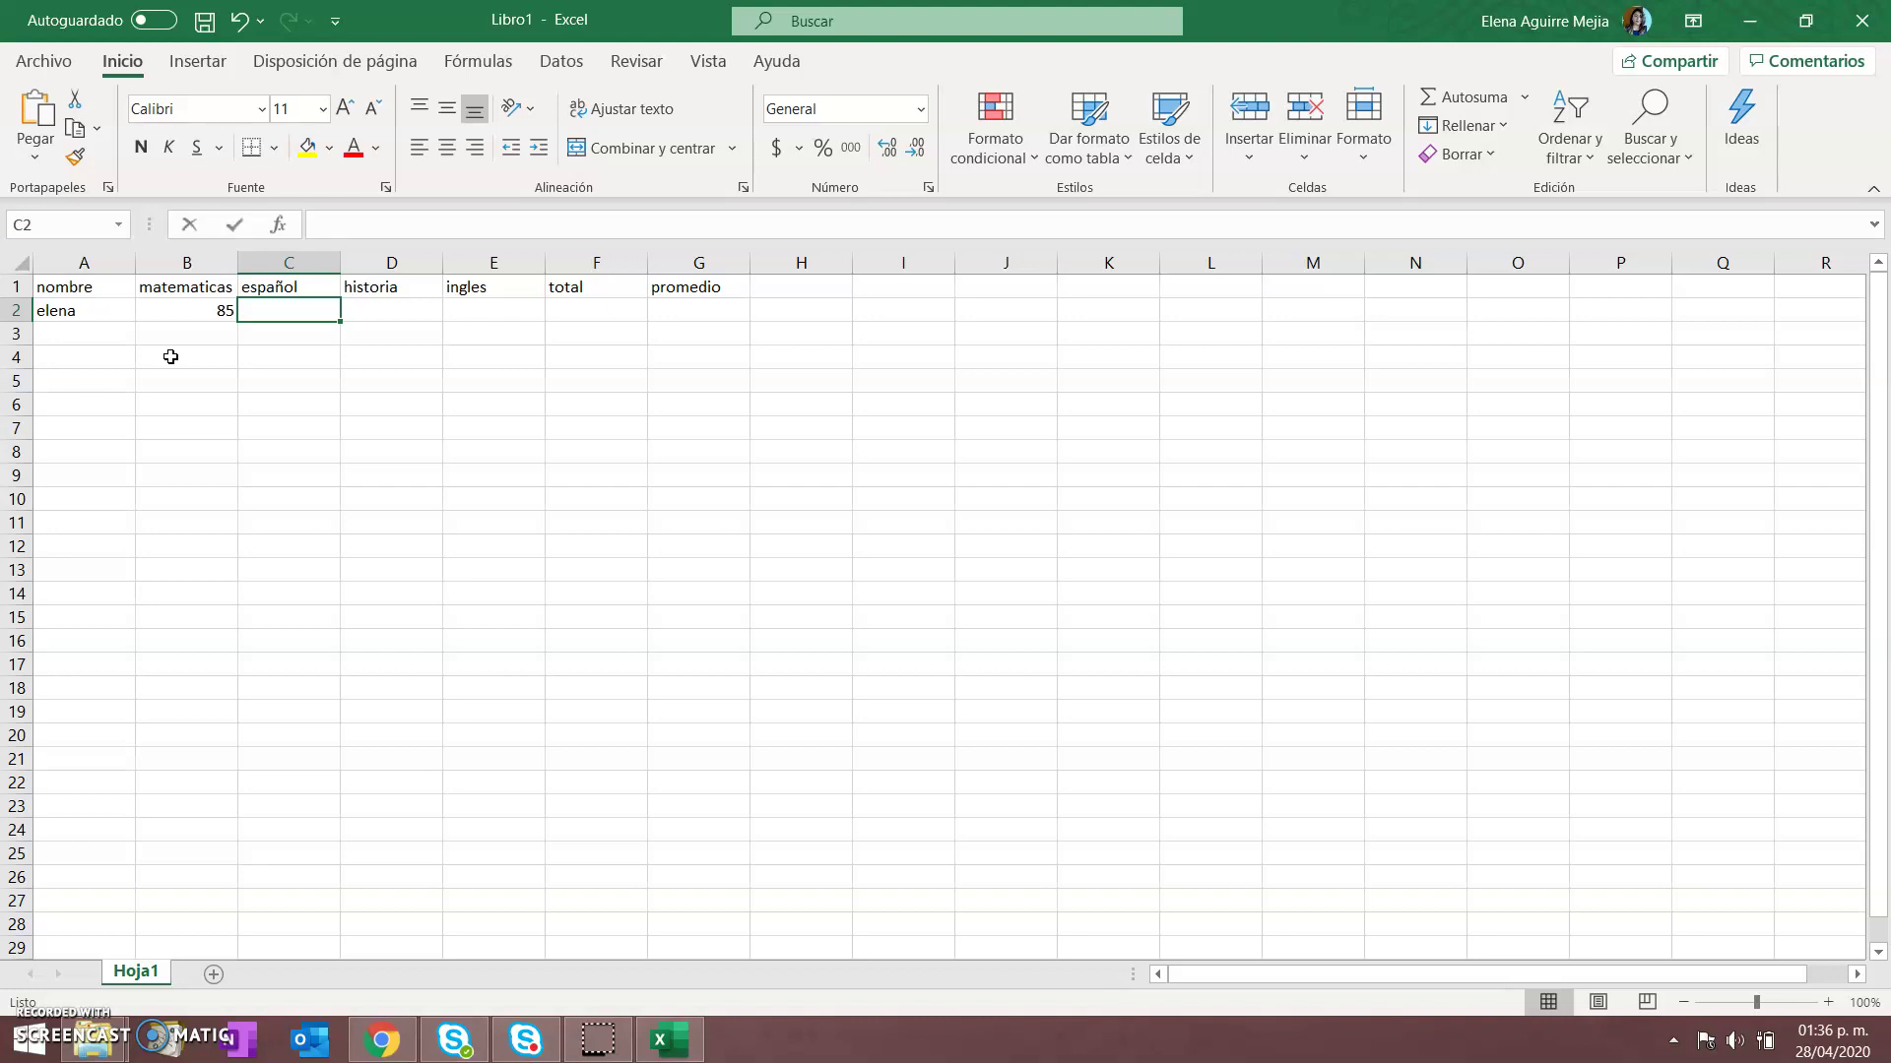
key(Tab)
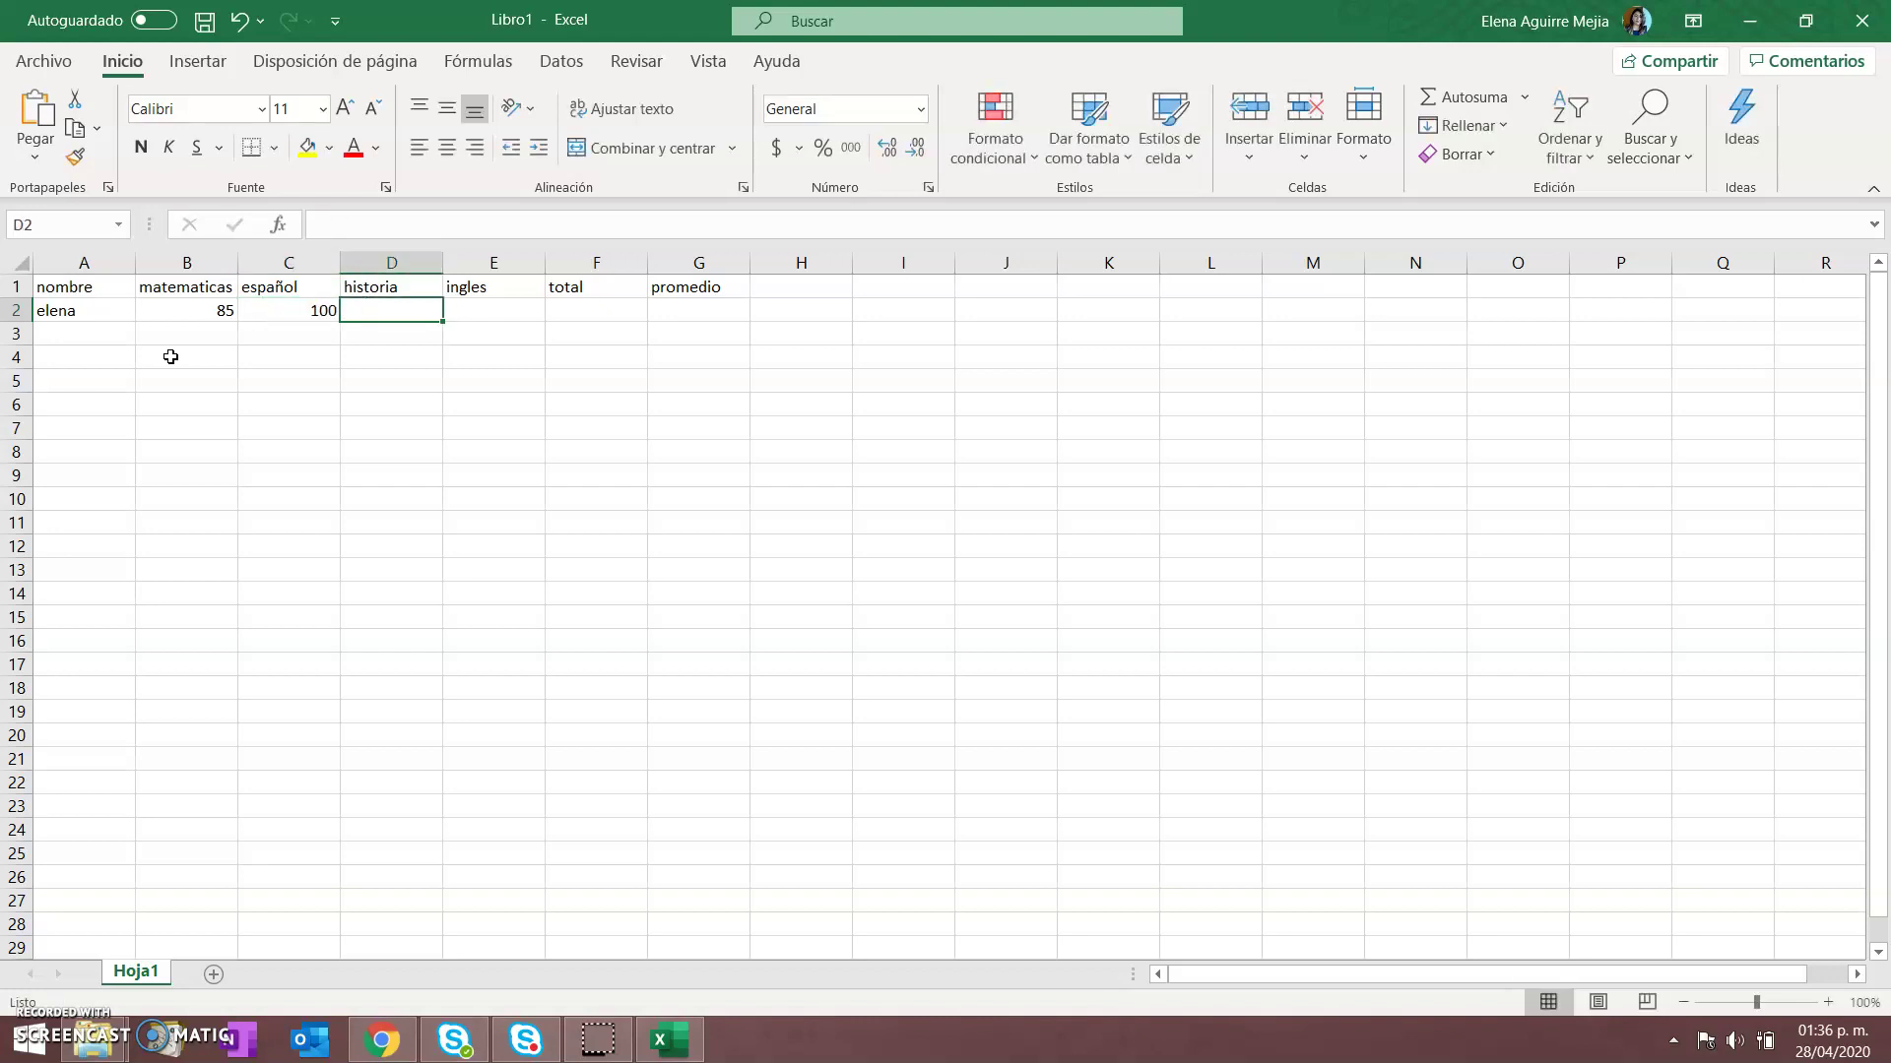
text(60)
key(Tab)
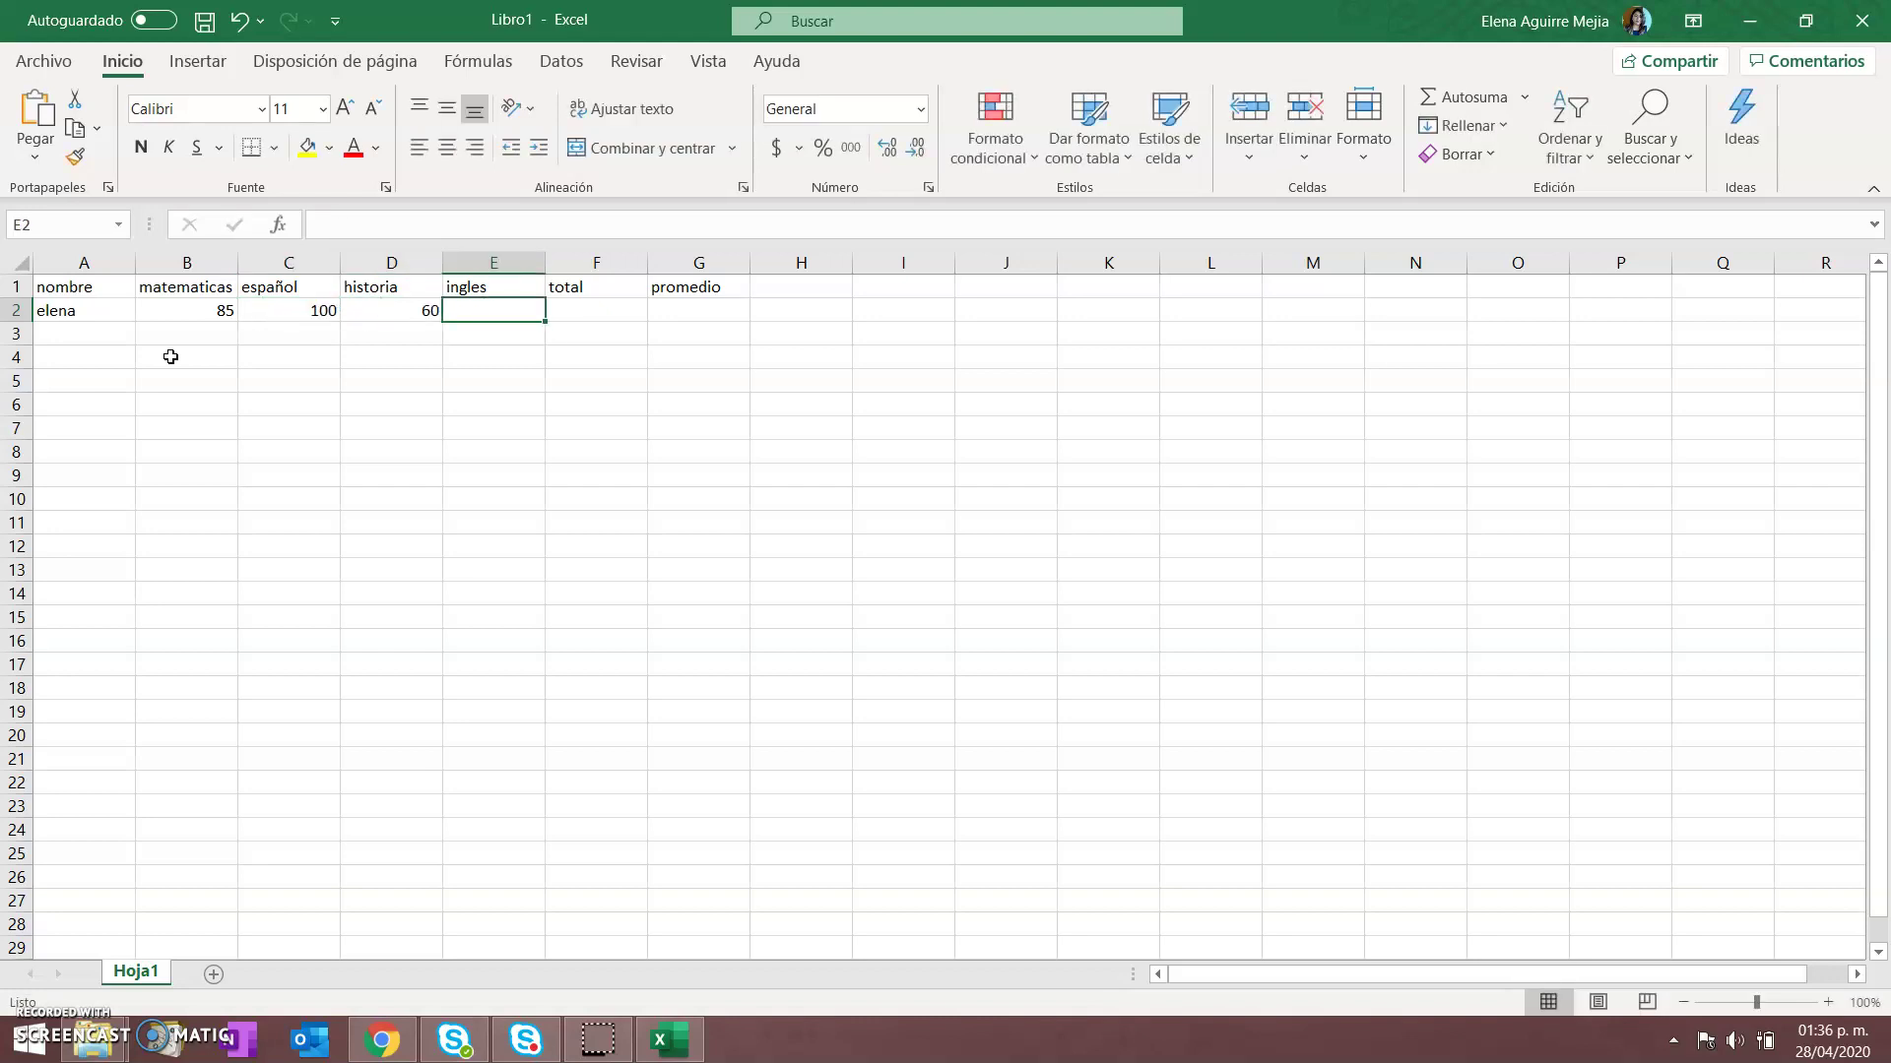
text(78)
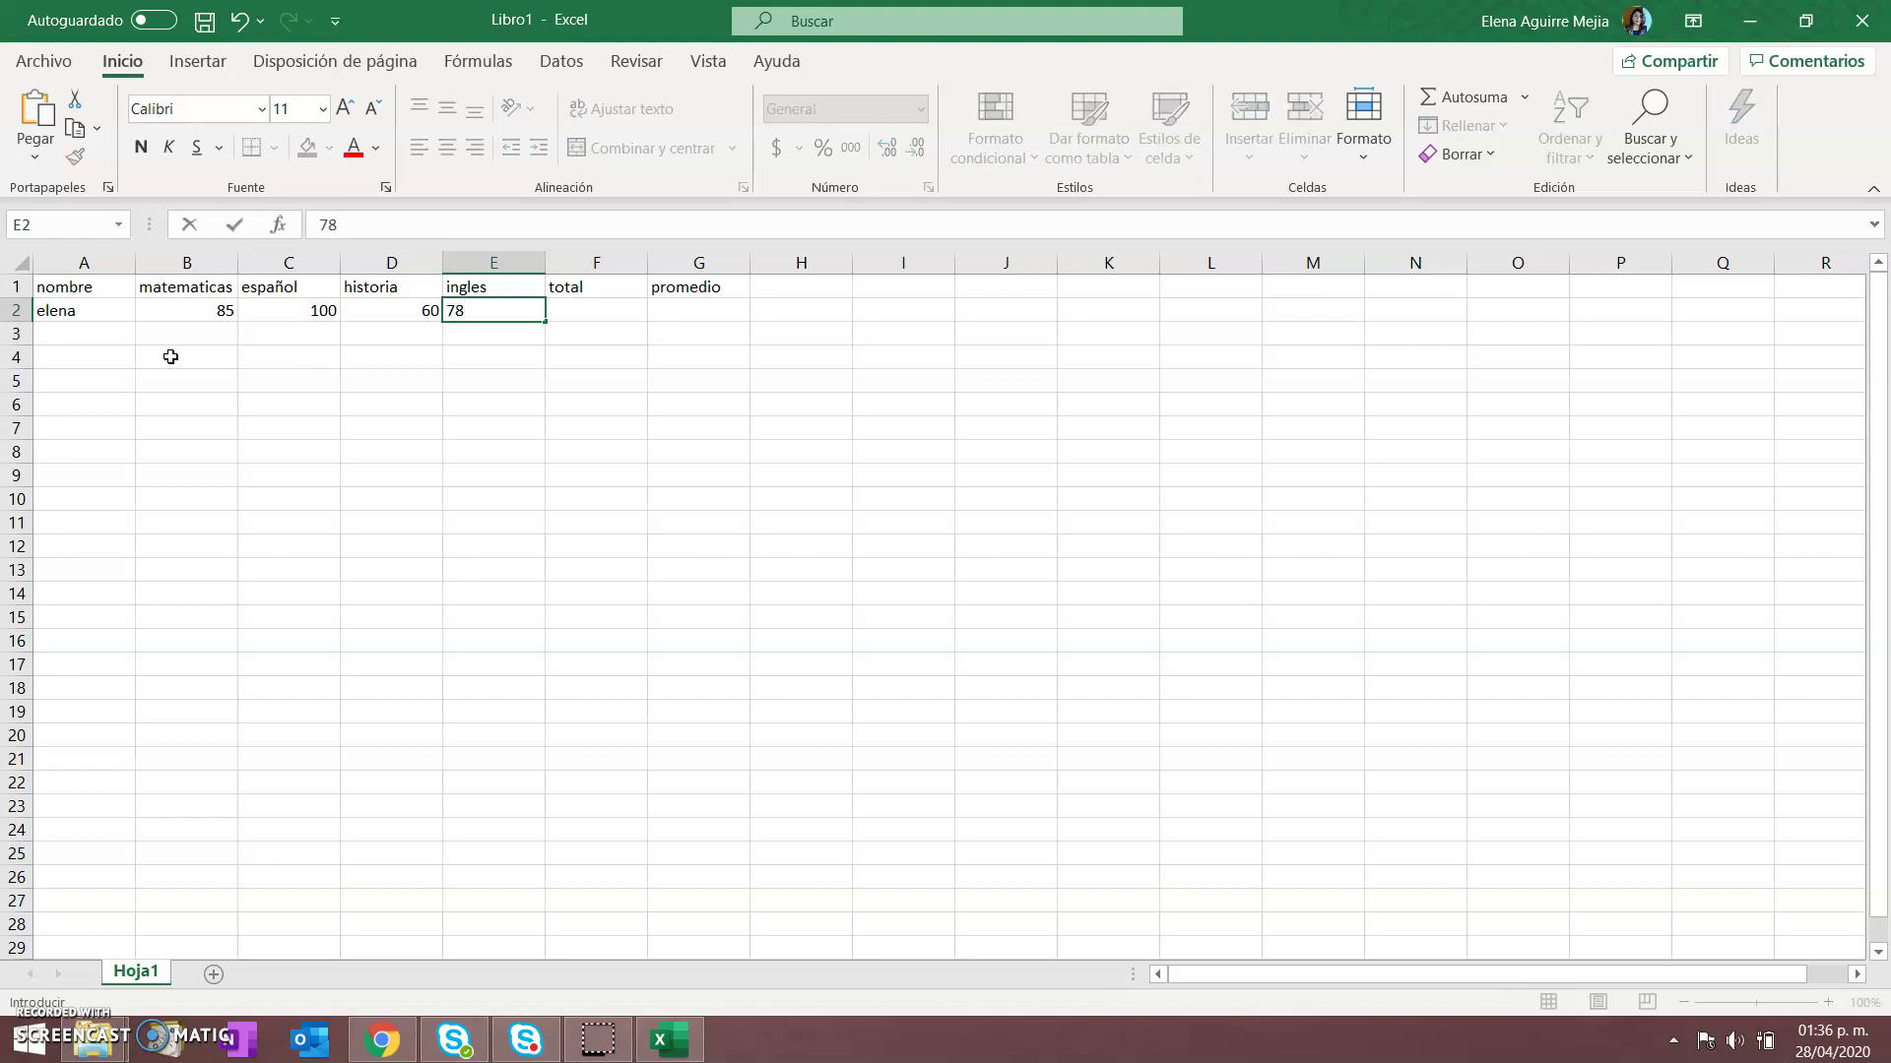
key(Tab)
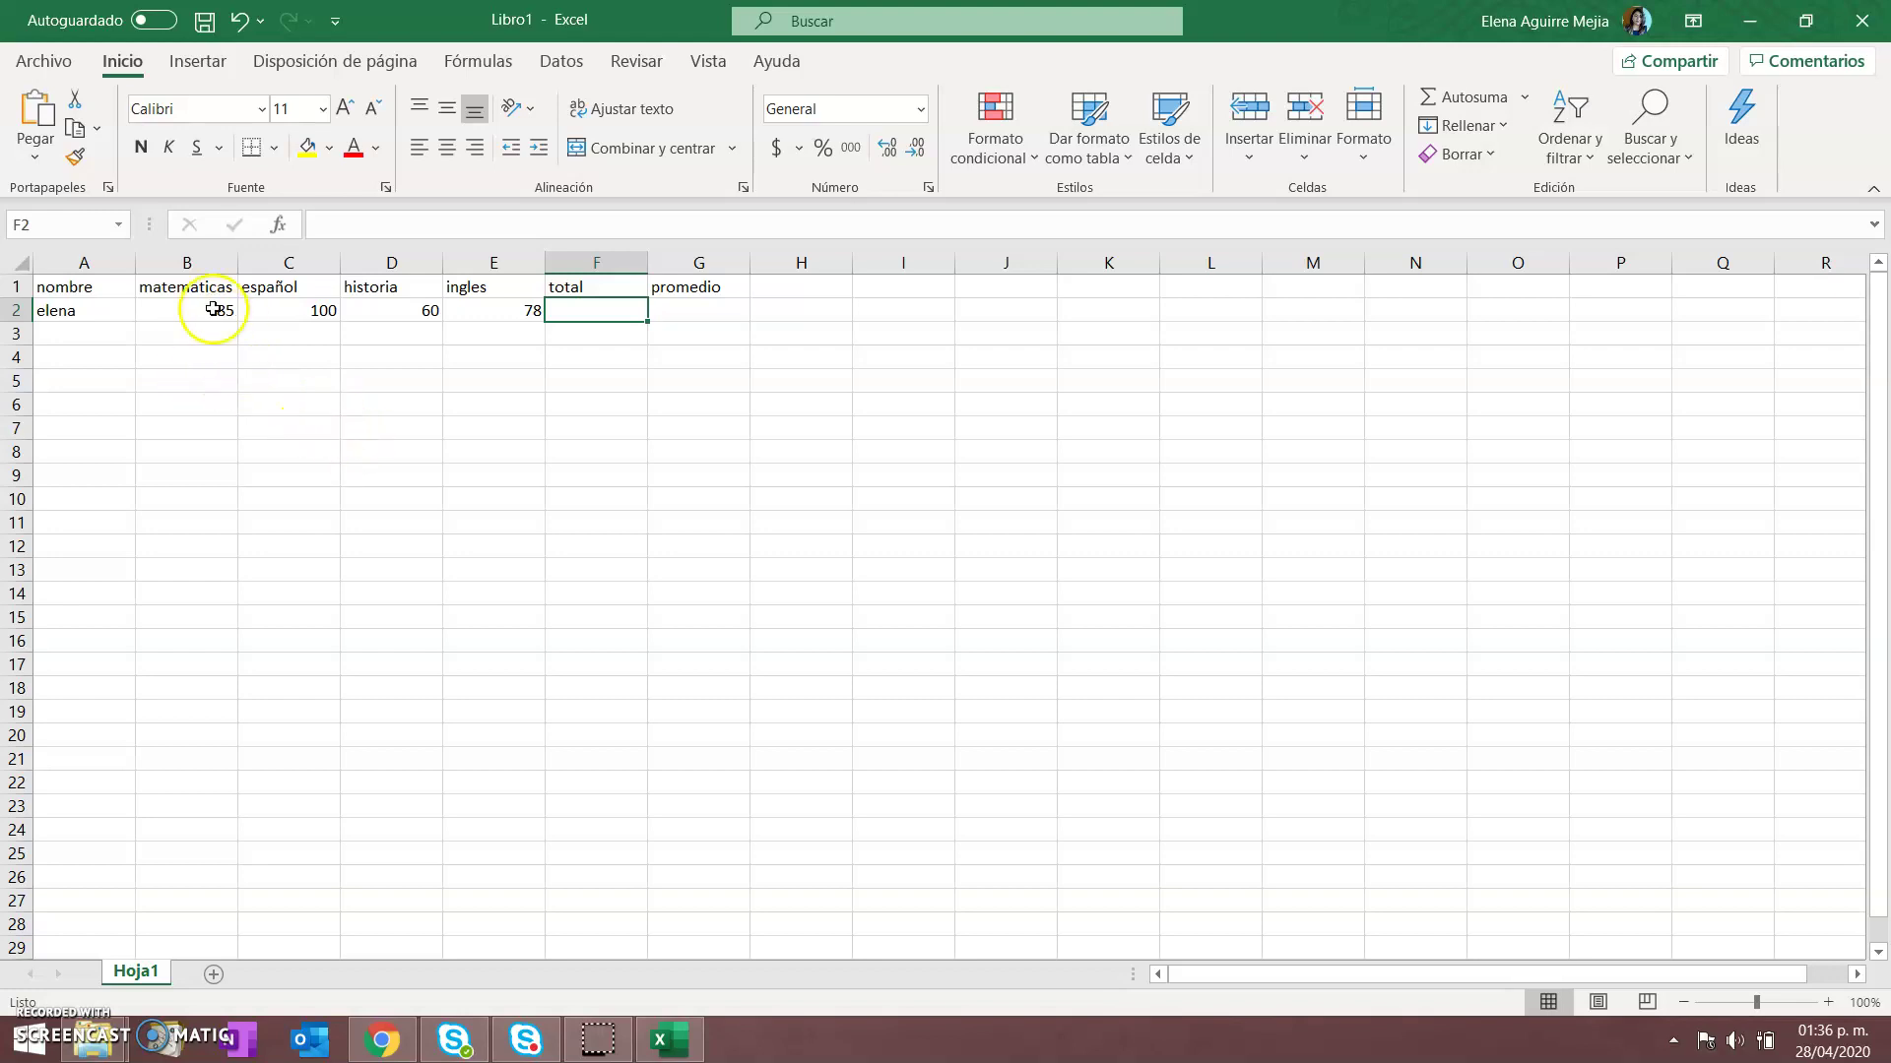
Calculate the first student's total in F2 with the addition formula =B2+C2+D2+E2
drag(211, 309, 492, 314)
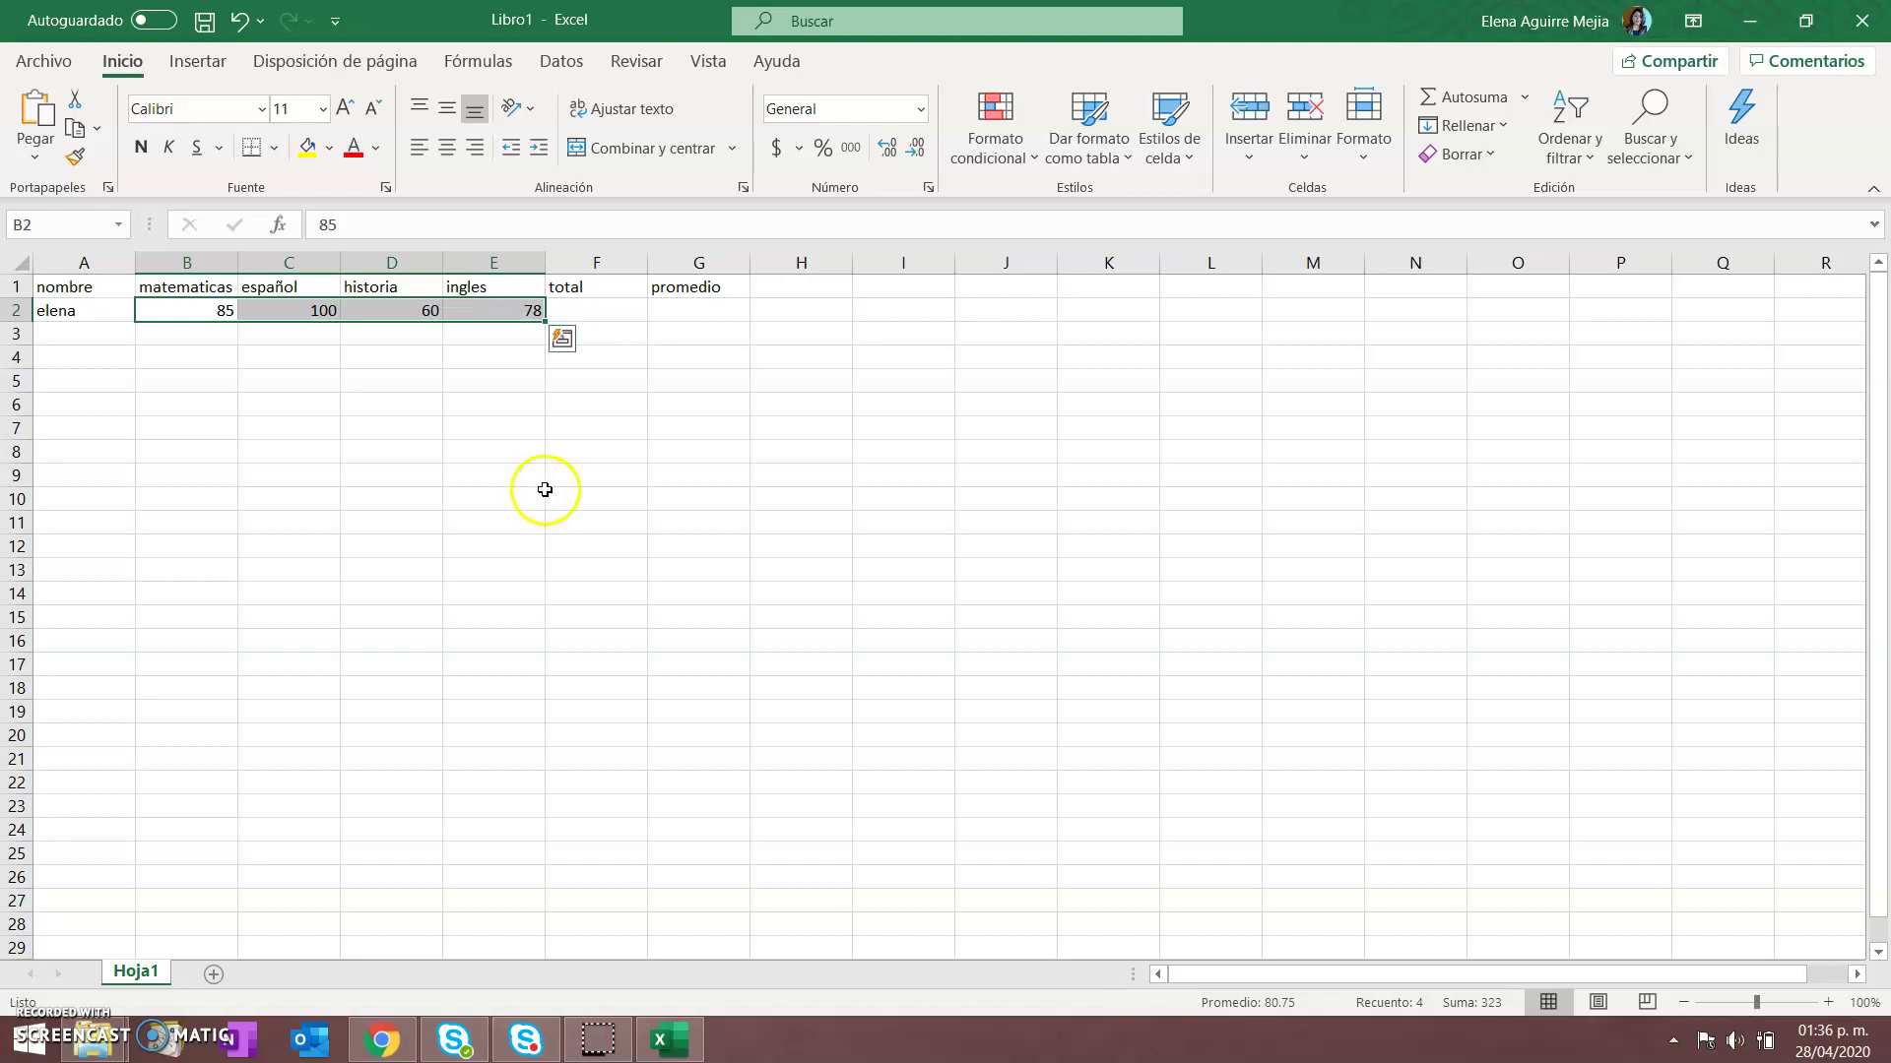
click(611, 318)
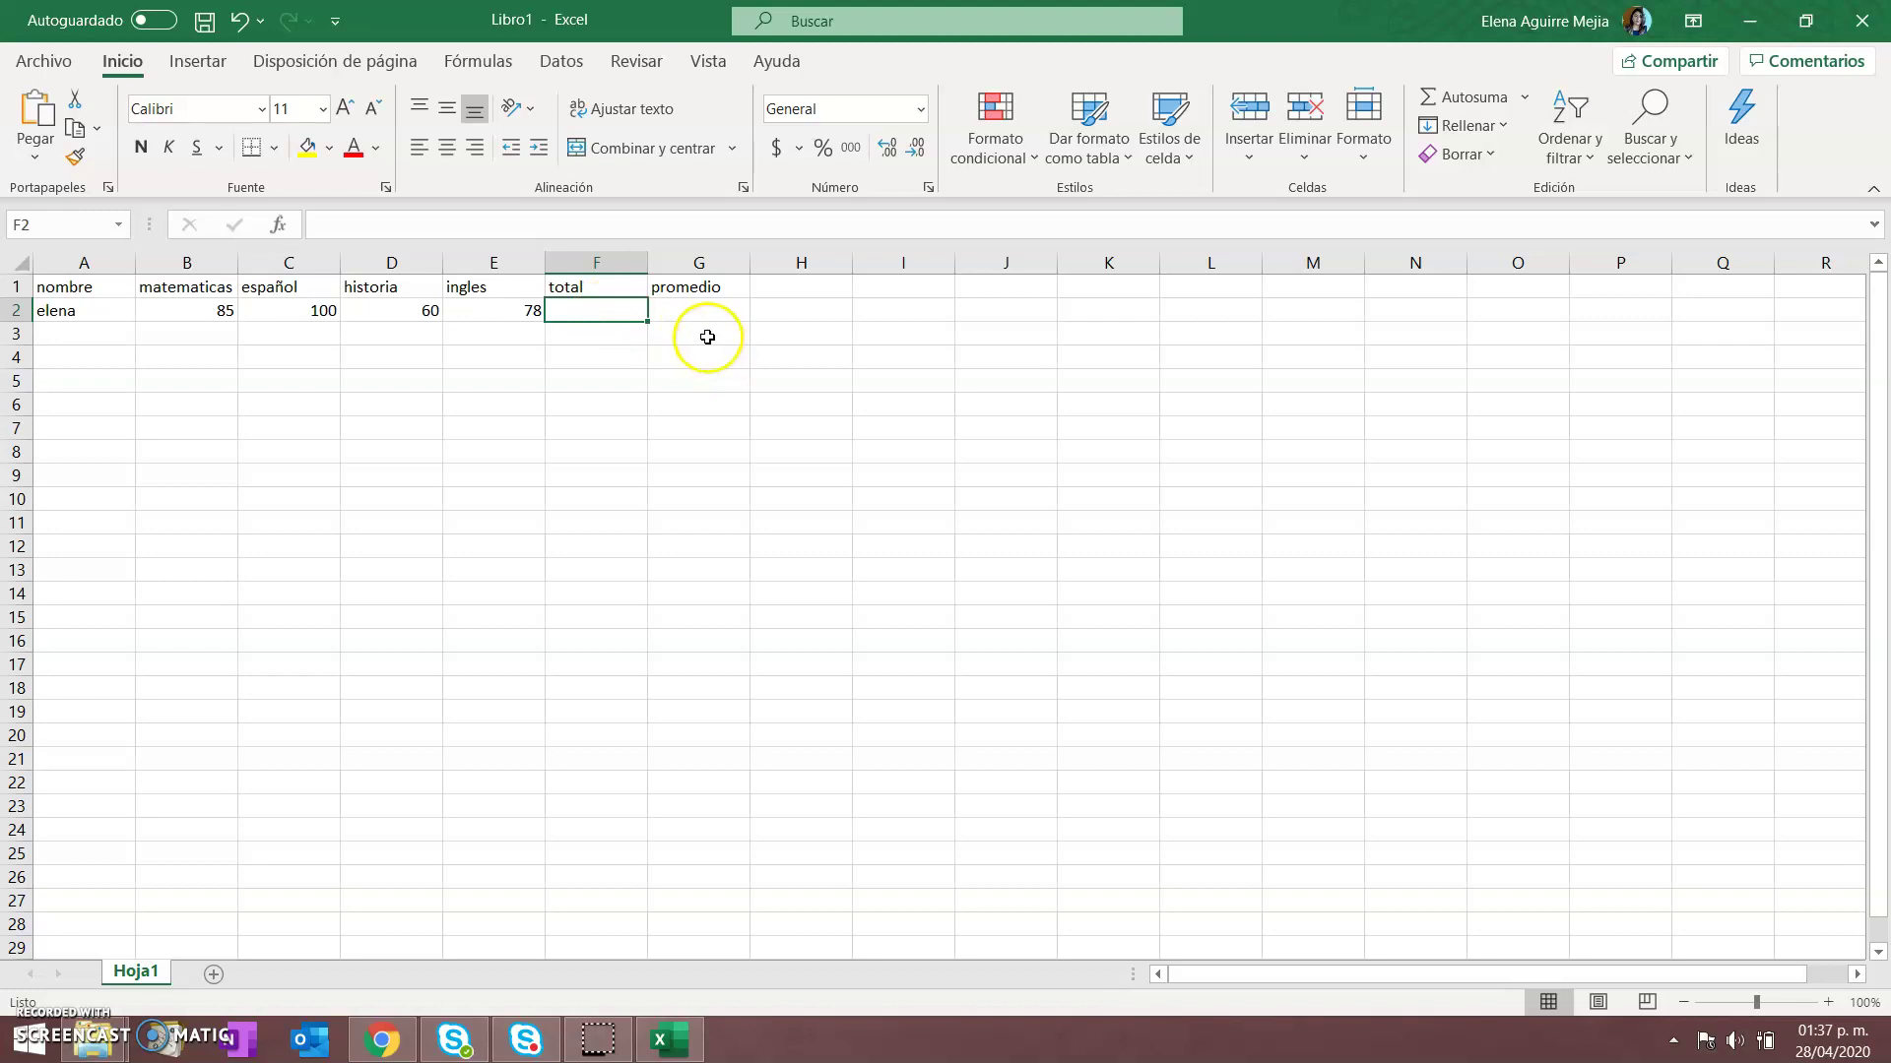
text(=)
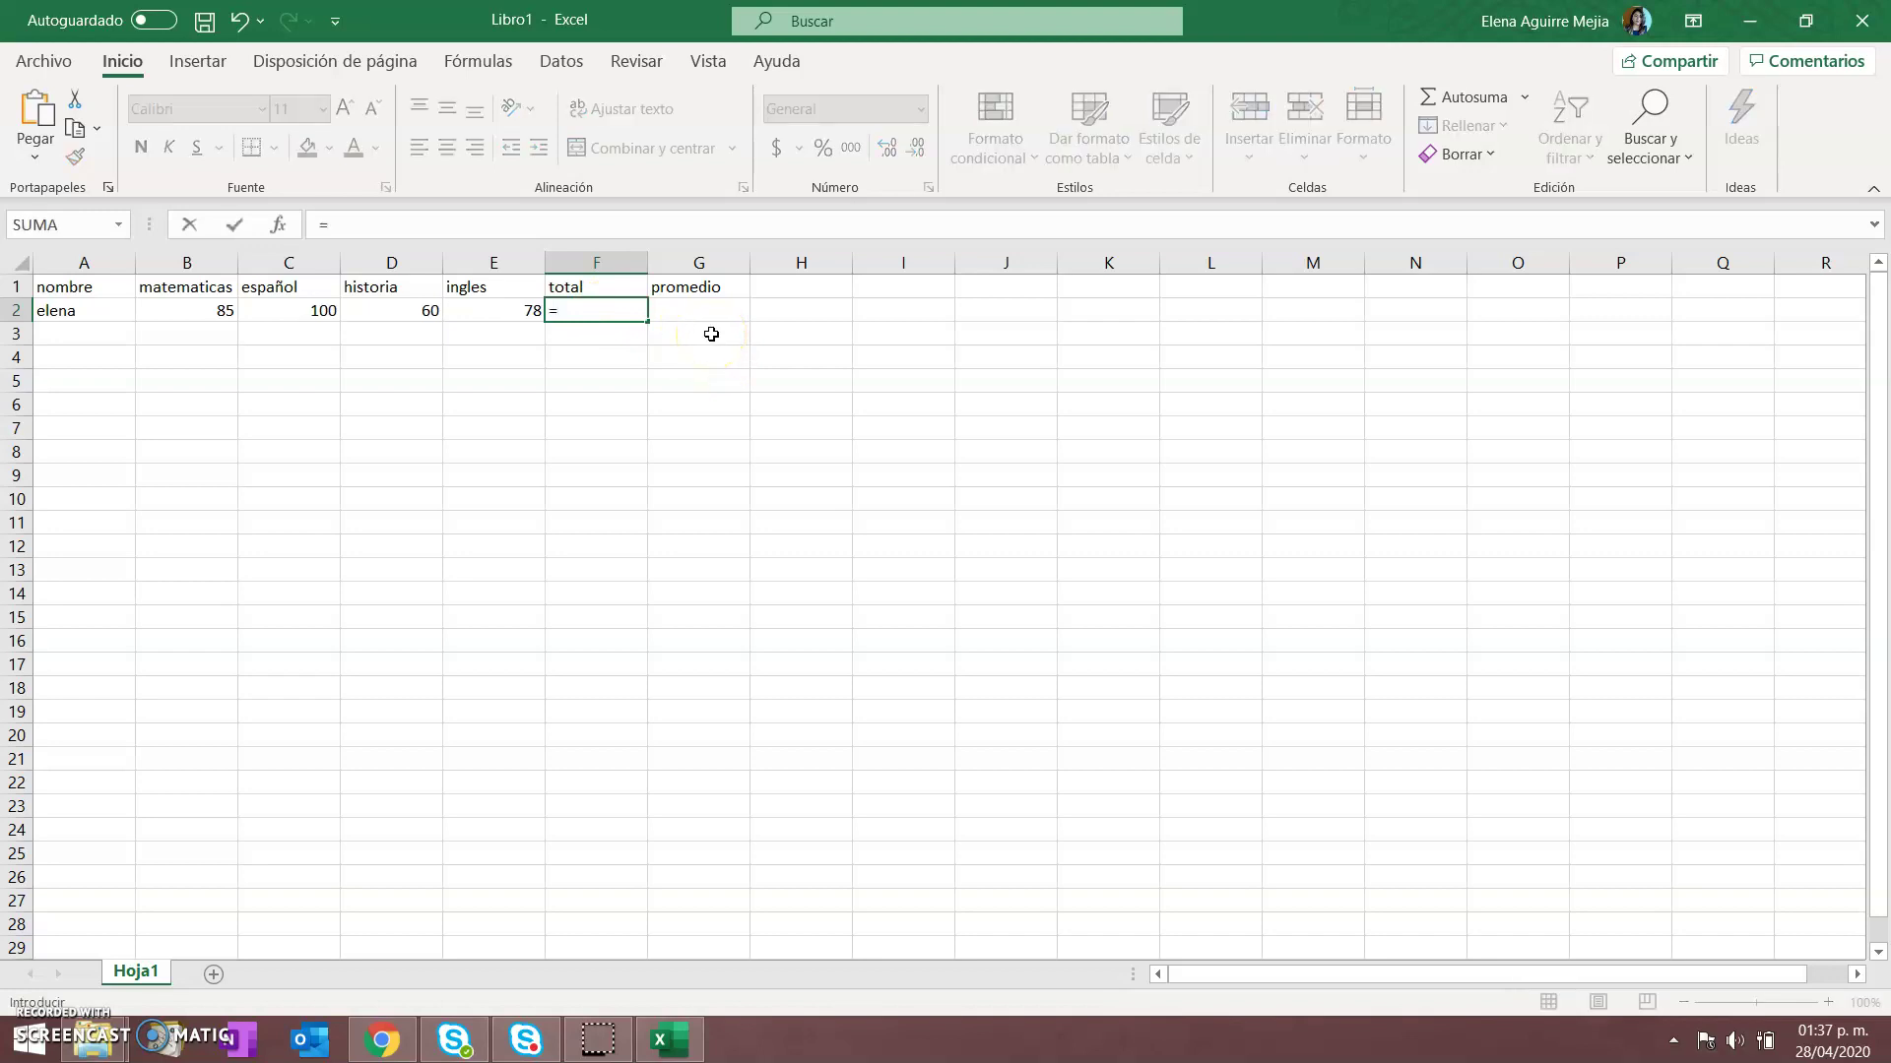
click(701, 314)
click(227, 312)
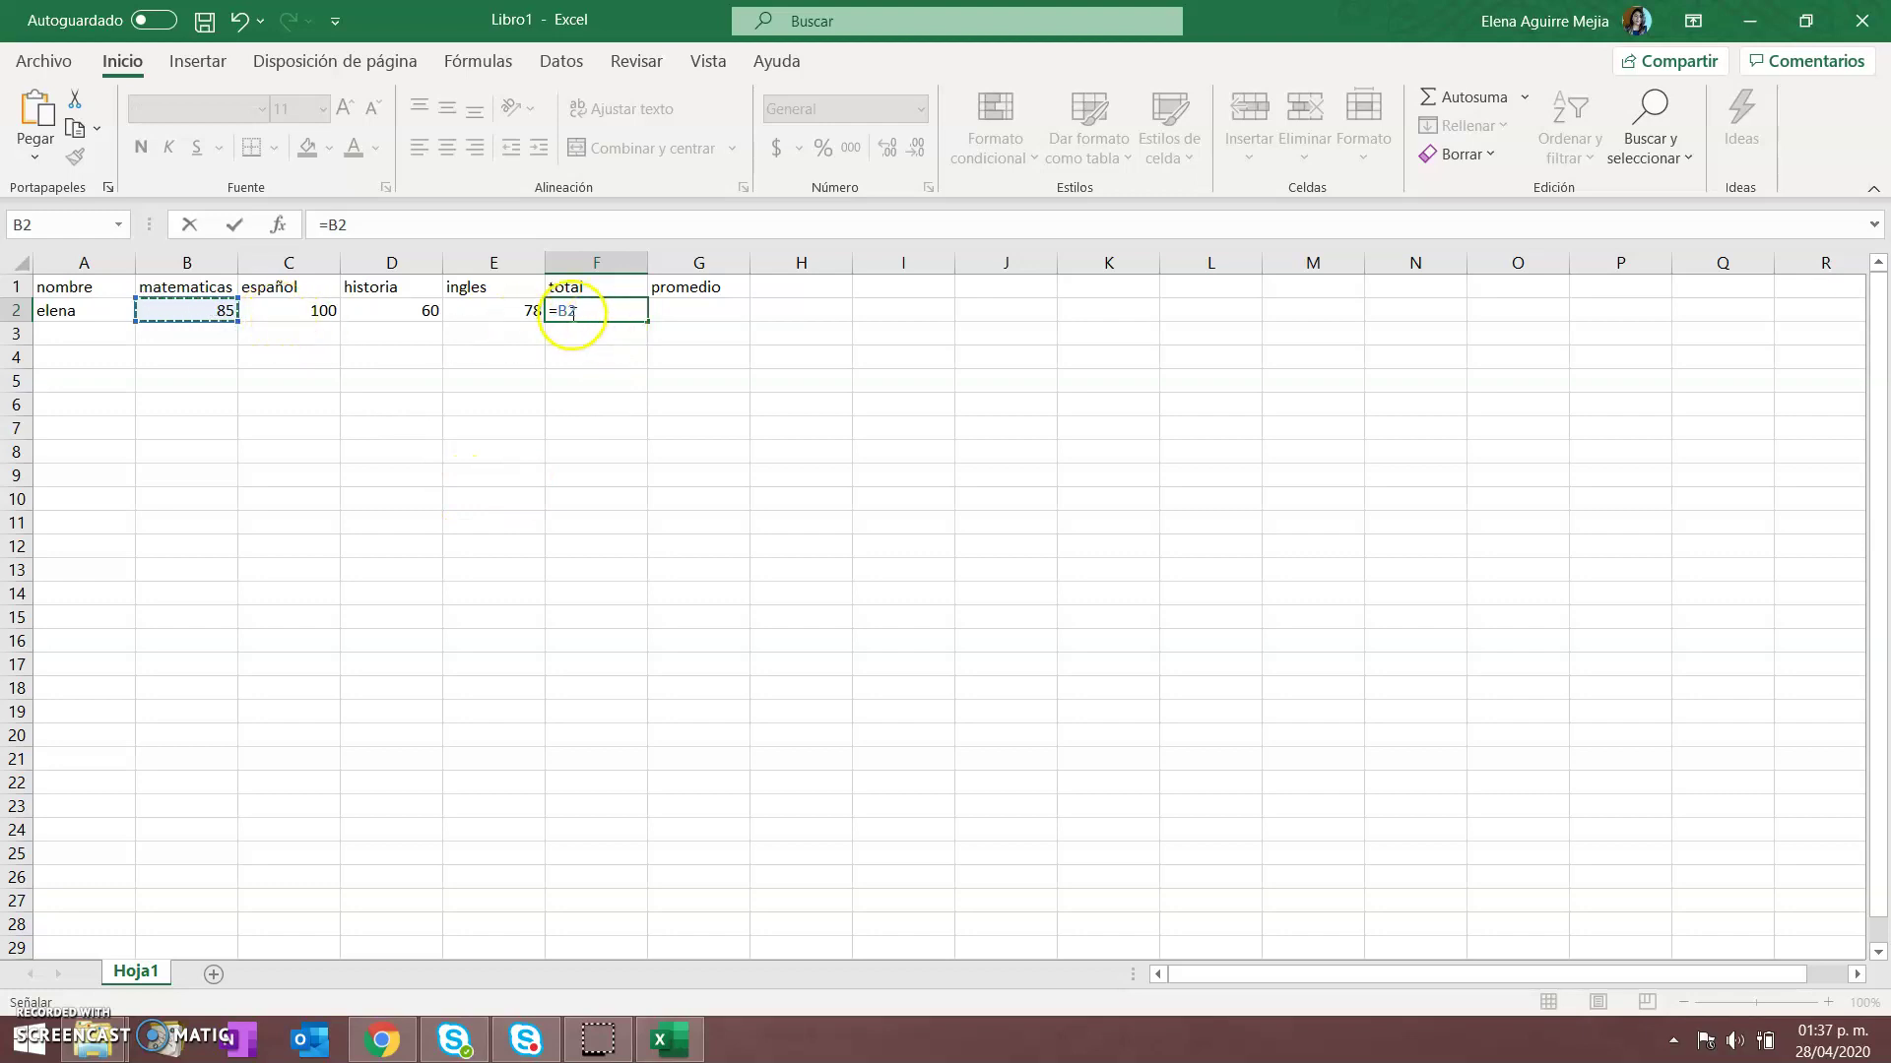
text(+)
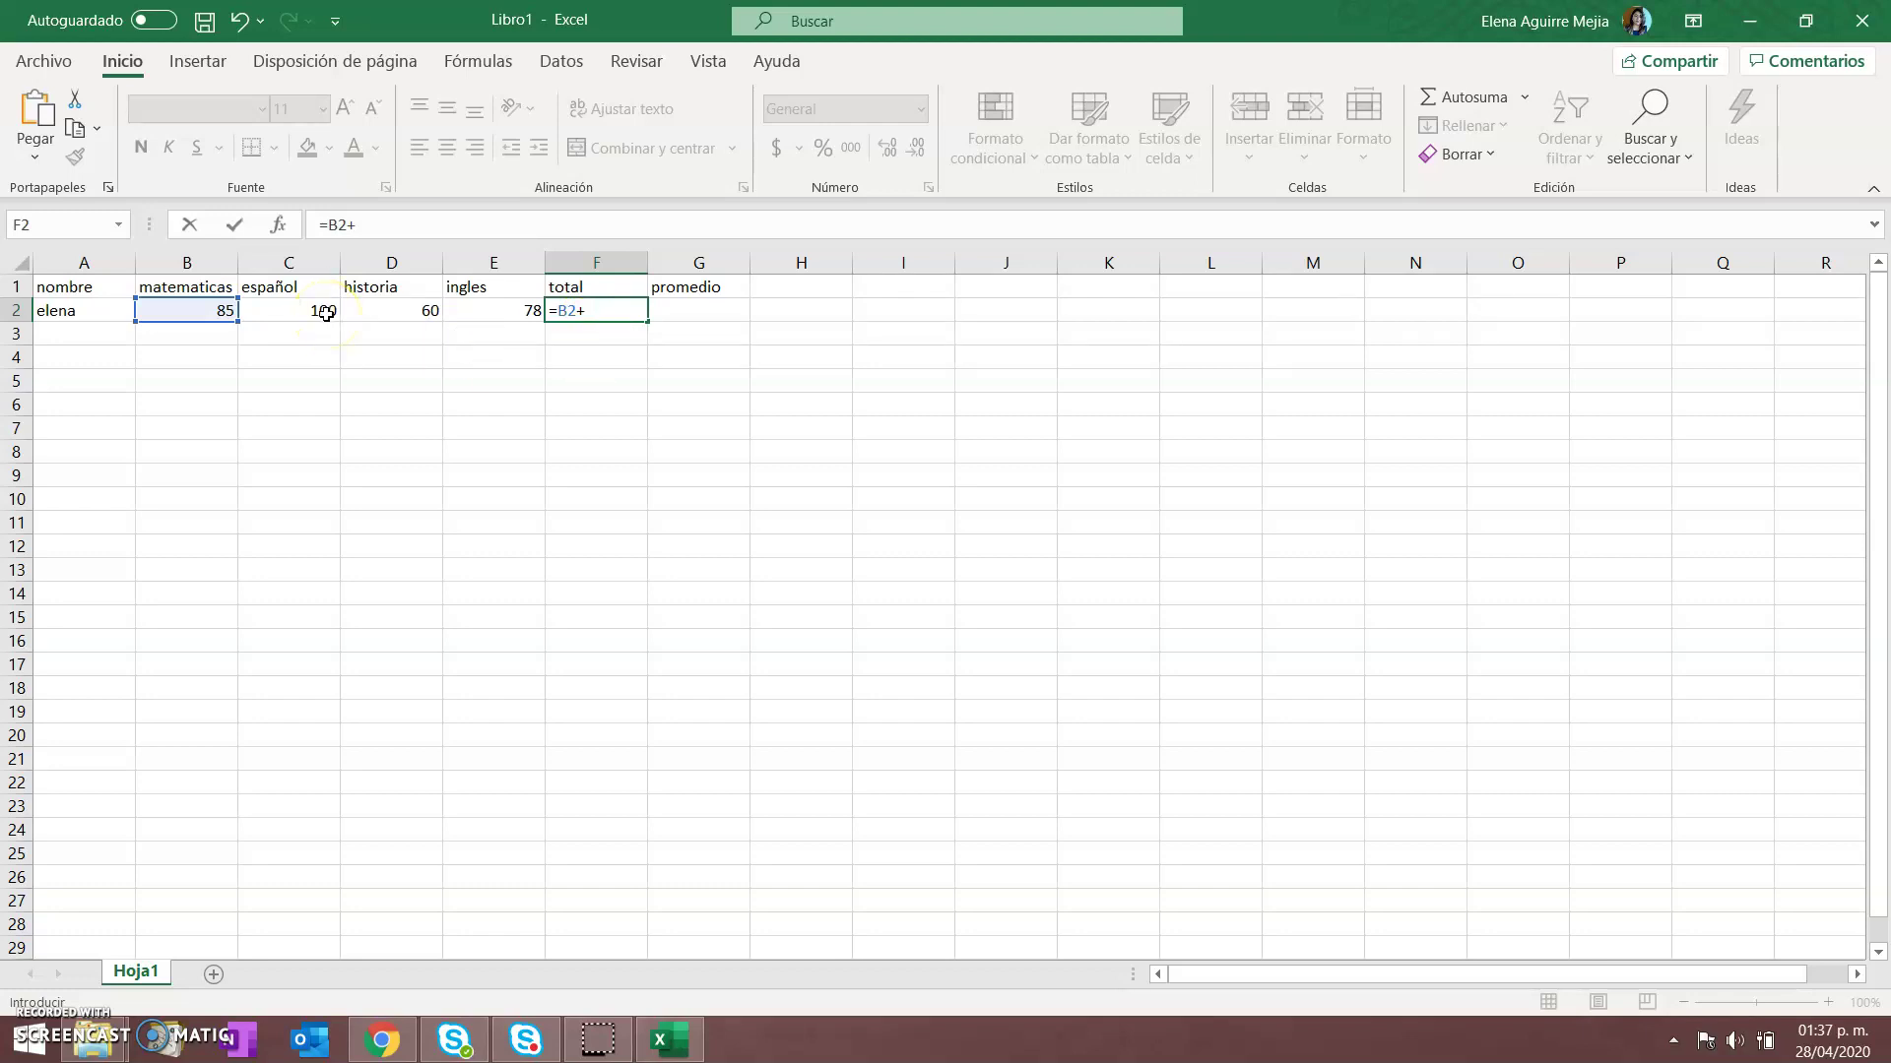
click(326, 313)
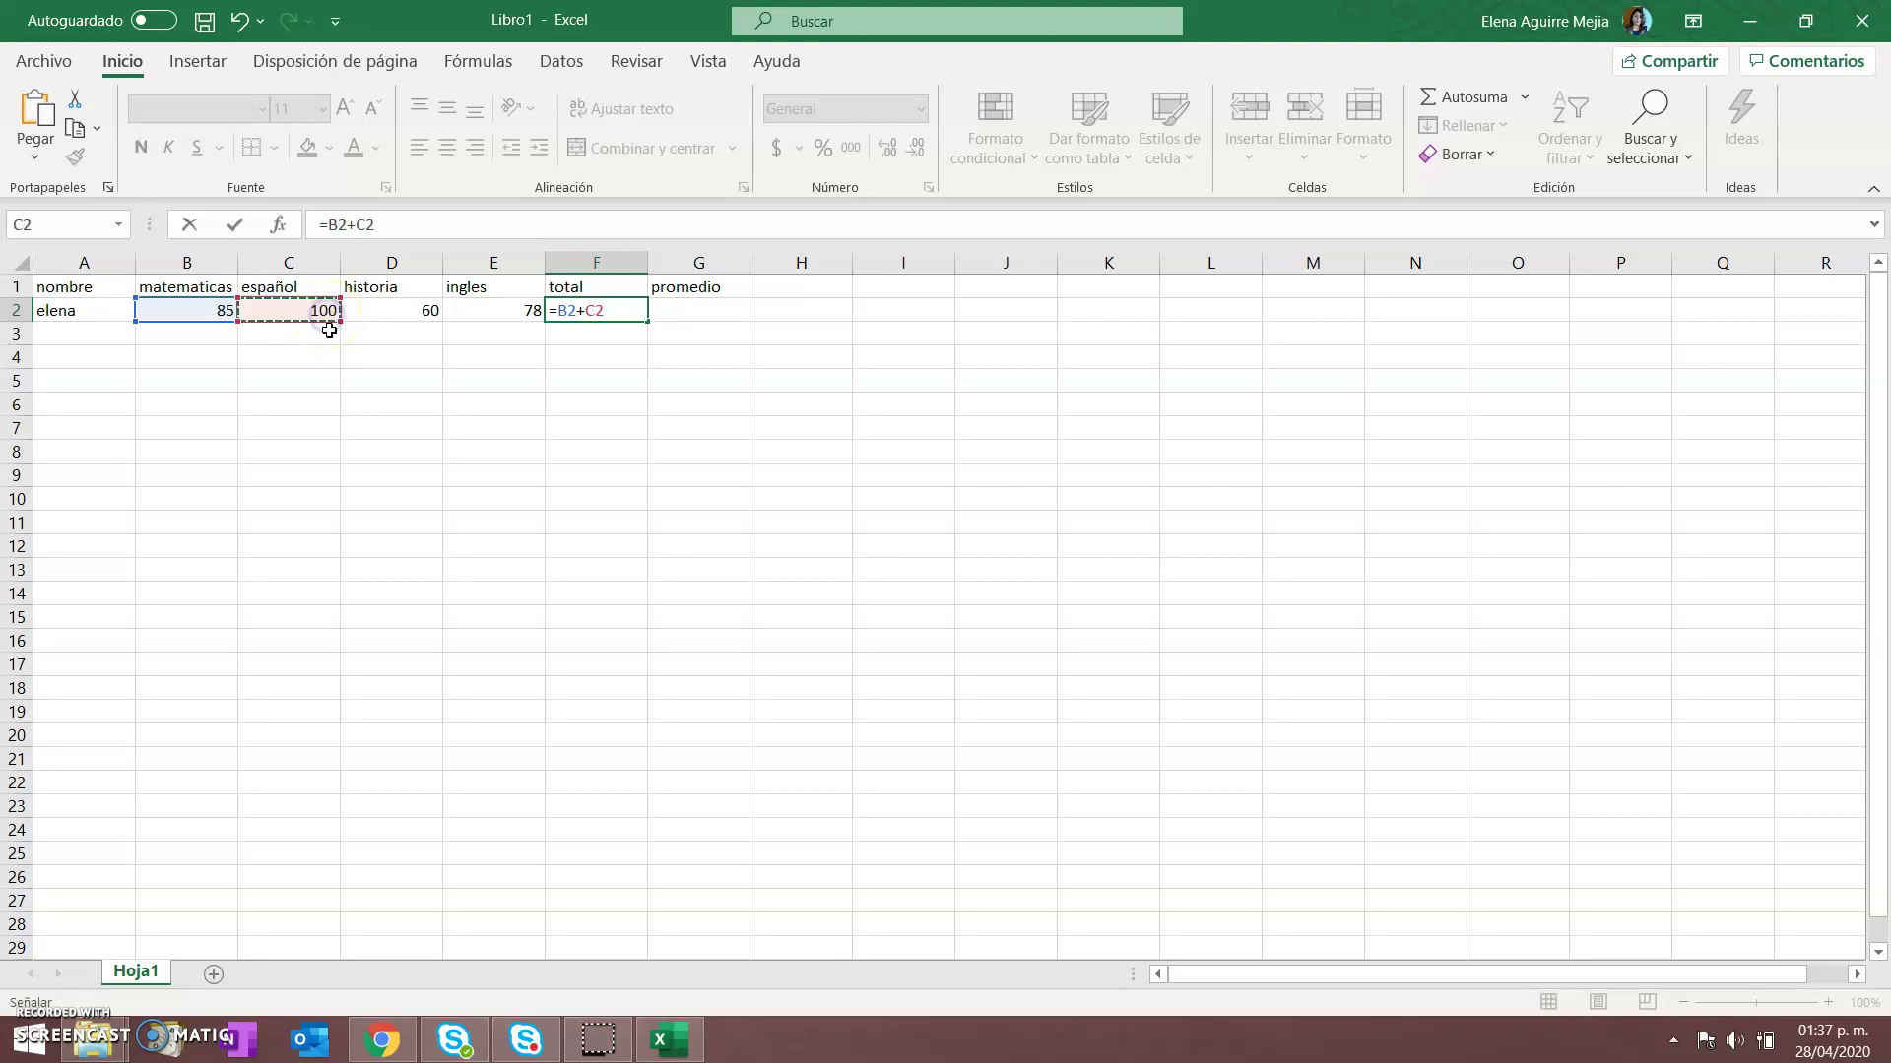
text(+)
click(418, 314)
text(+)
click(506, 310)
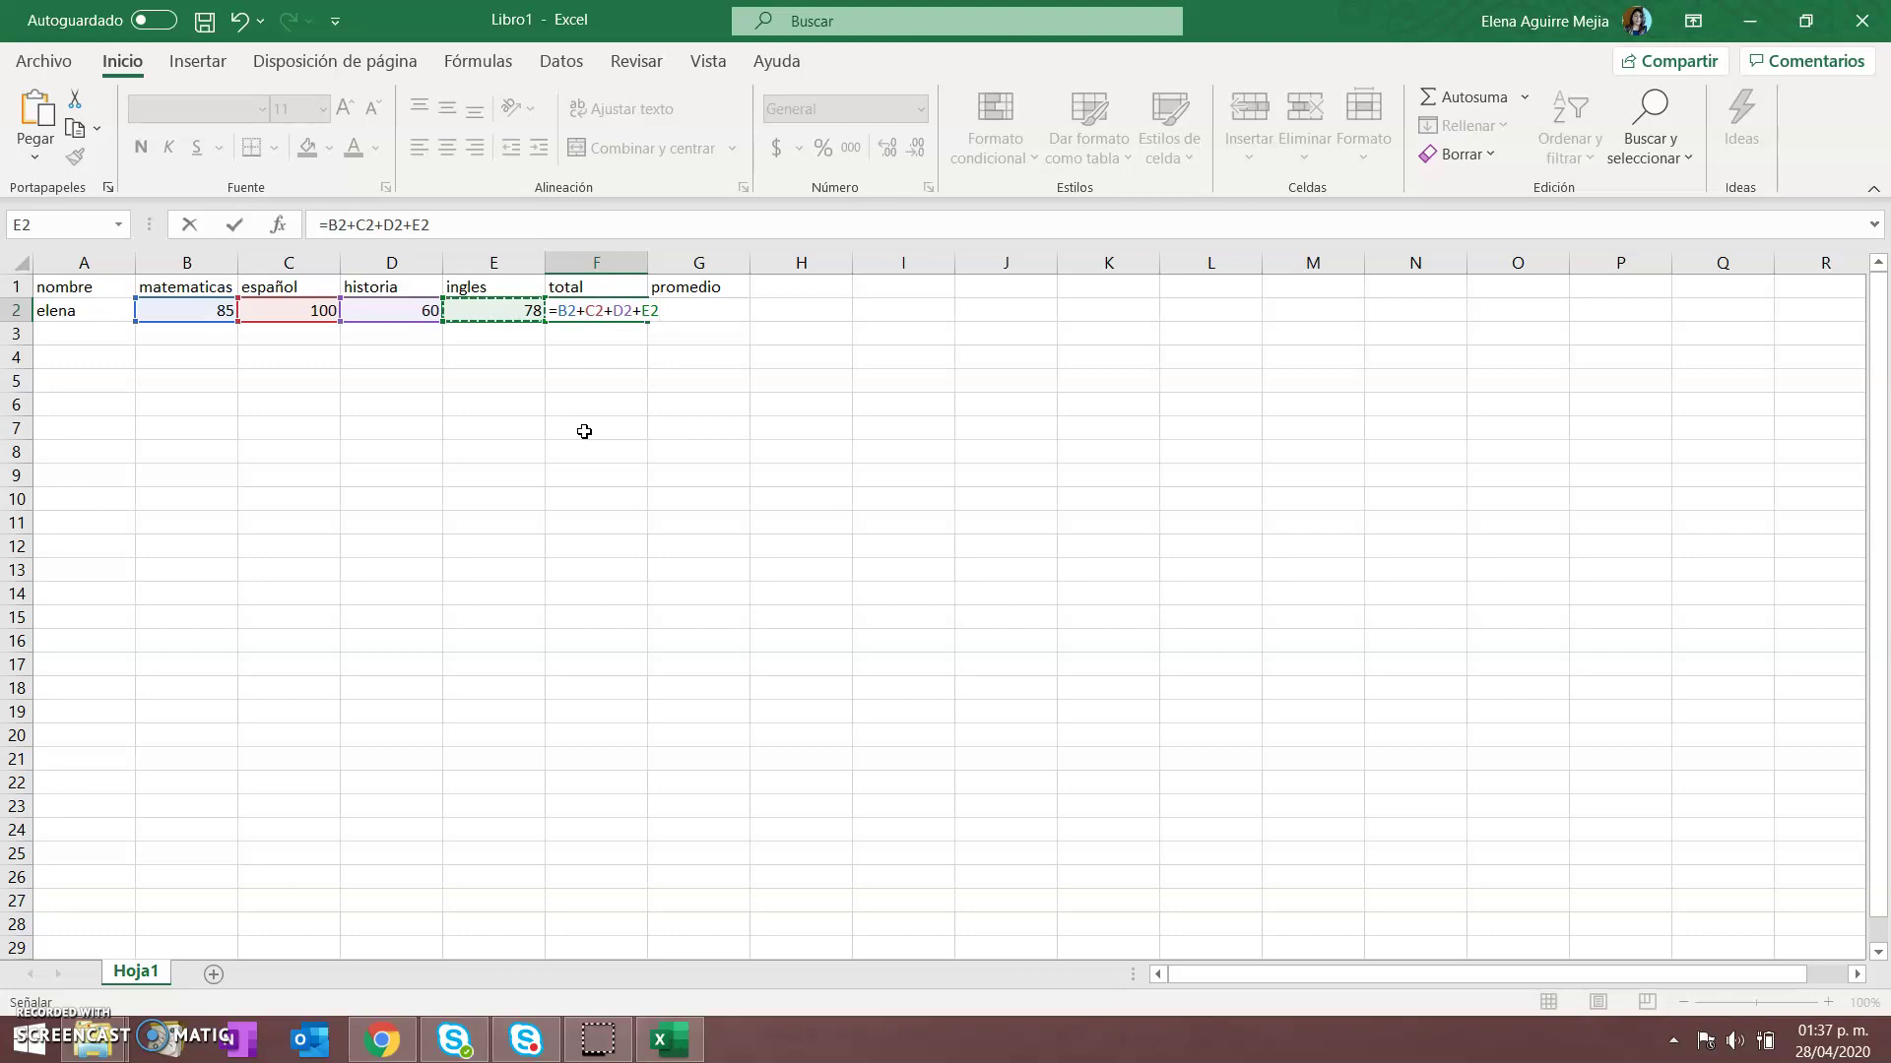
key(Return)
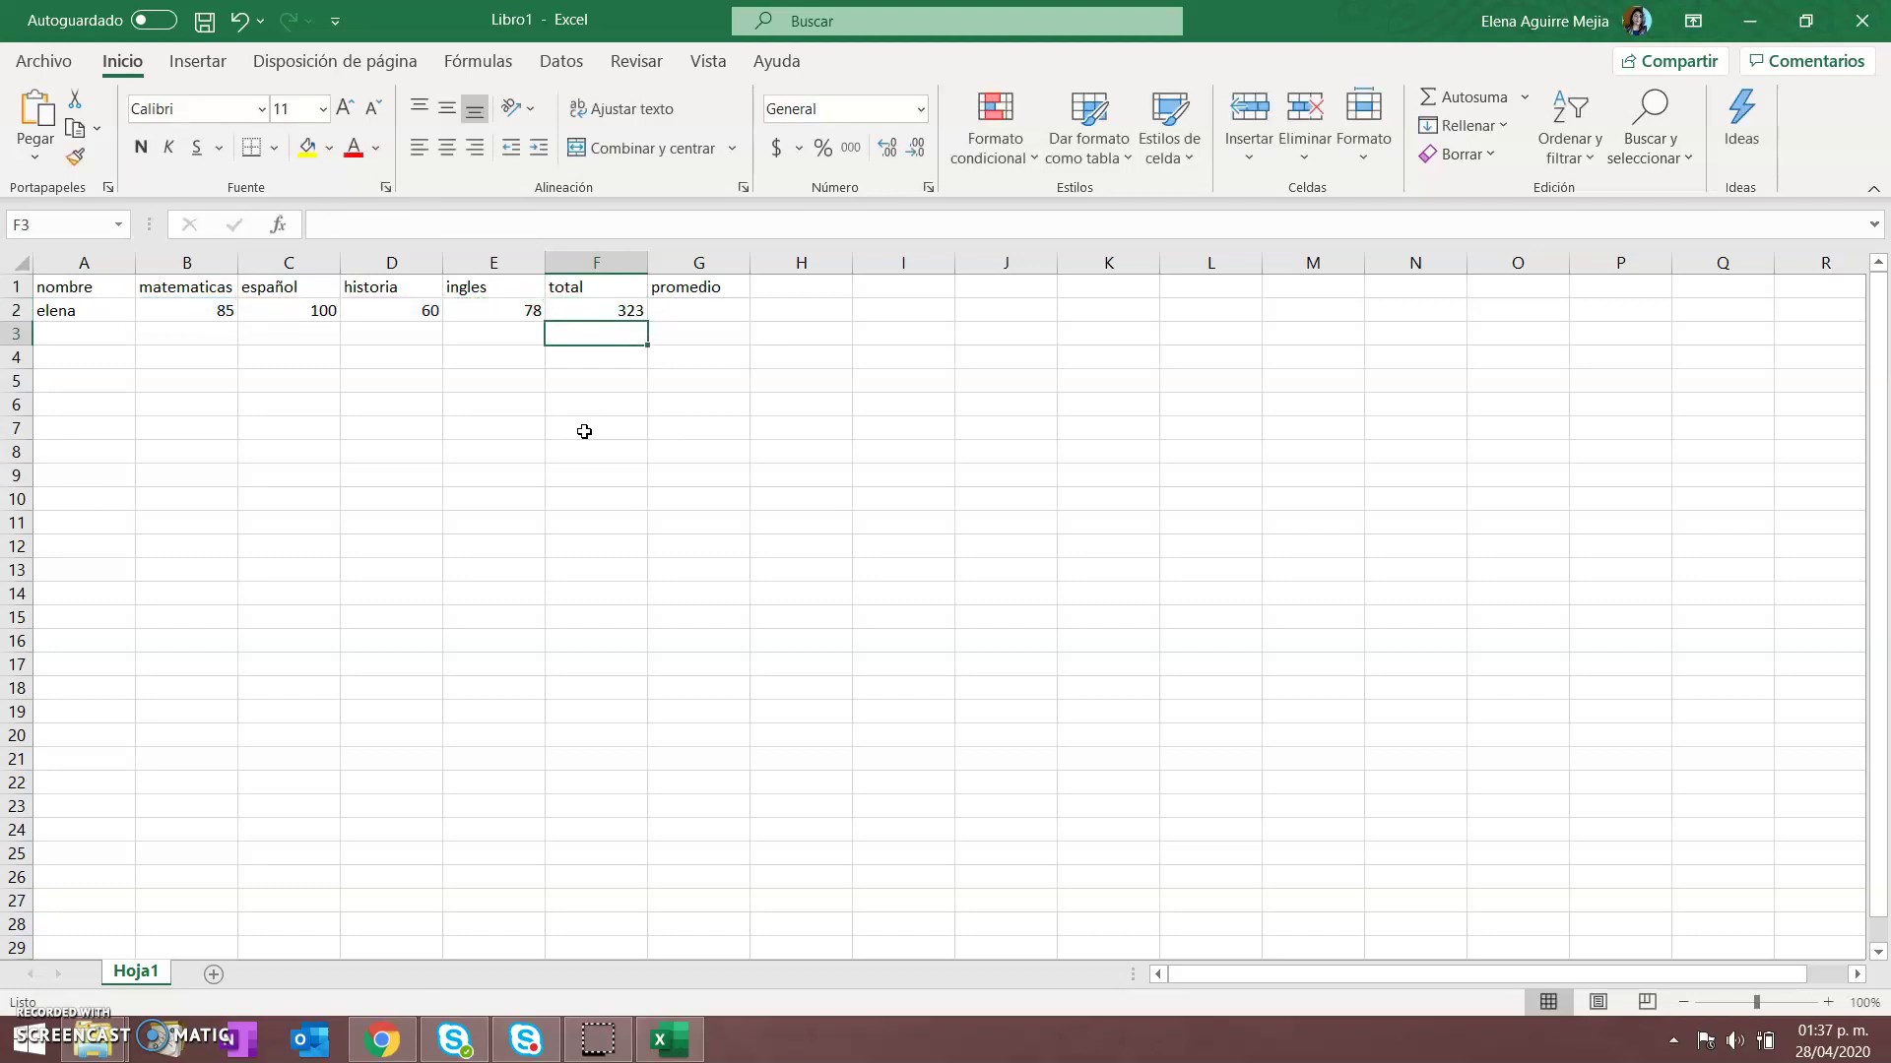
key(Up)
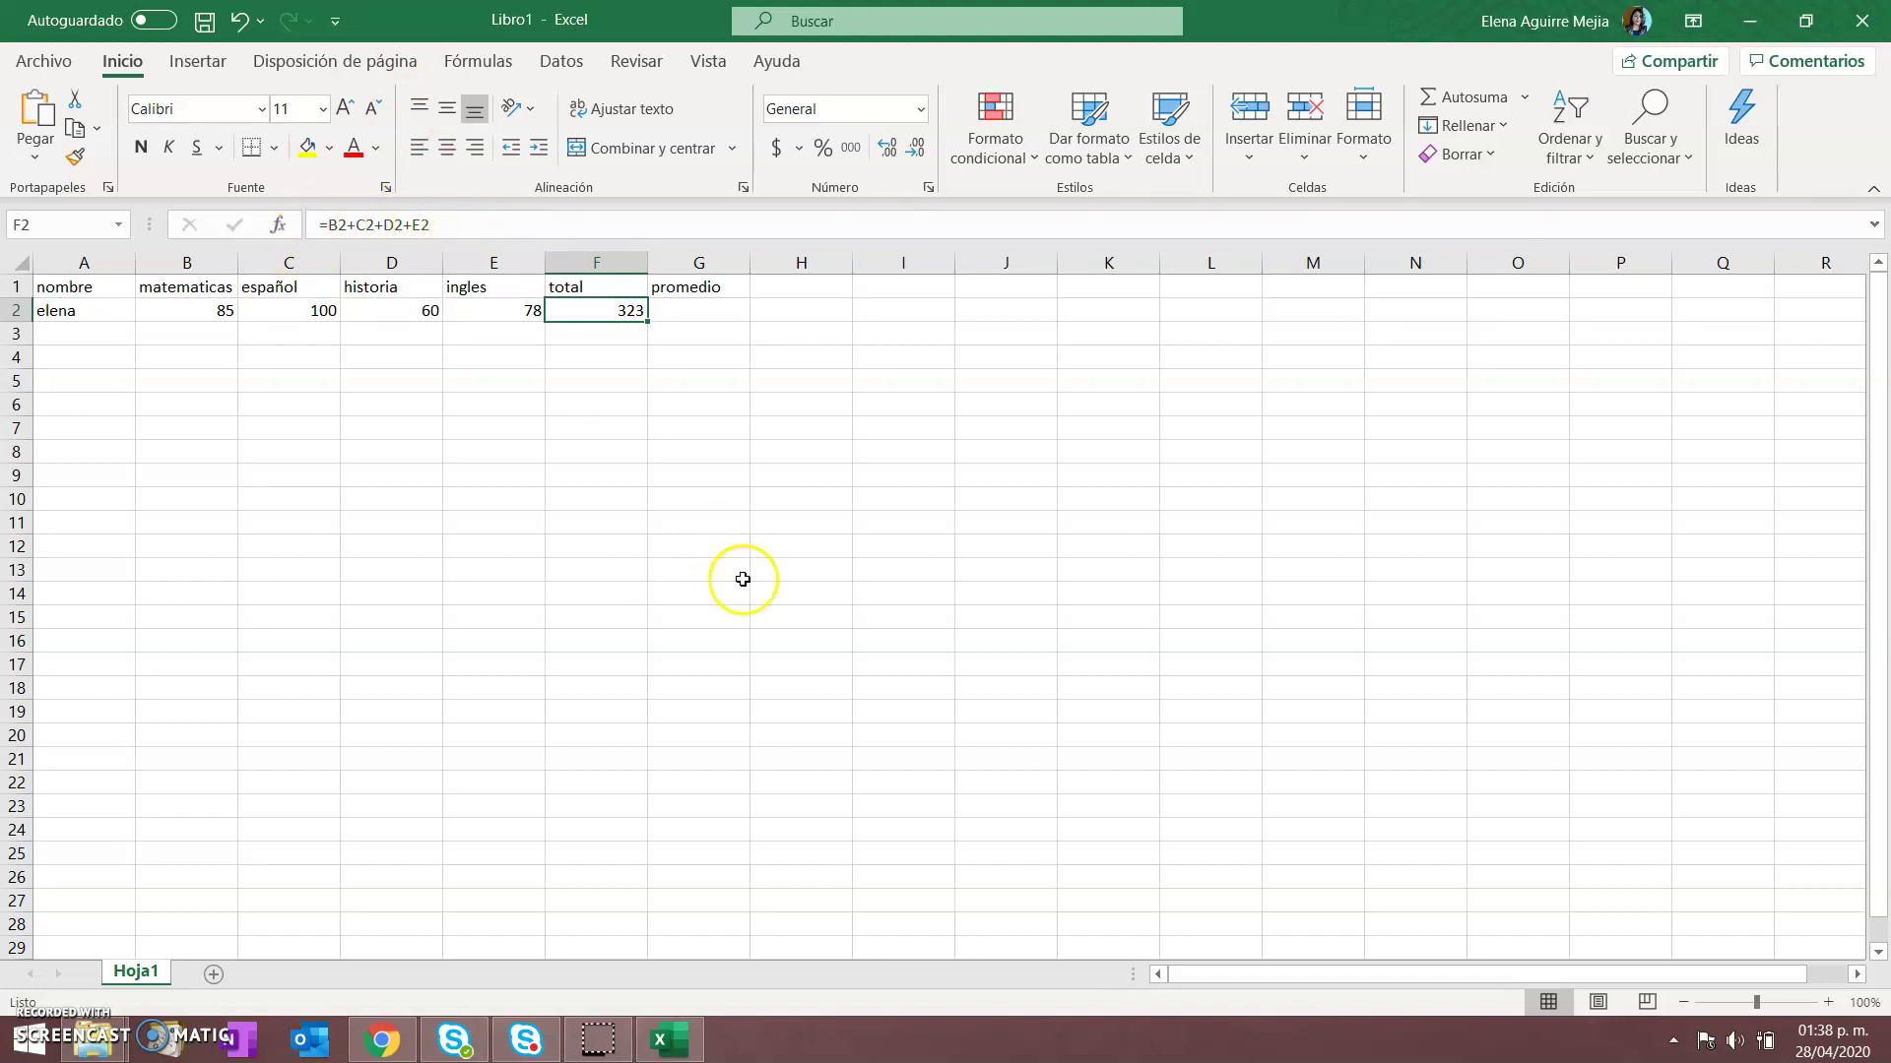
Fill row 3 with the second student's first name and the grades 90, 89, 98 and 100 in columns B to E
click(64, 333)
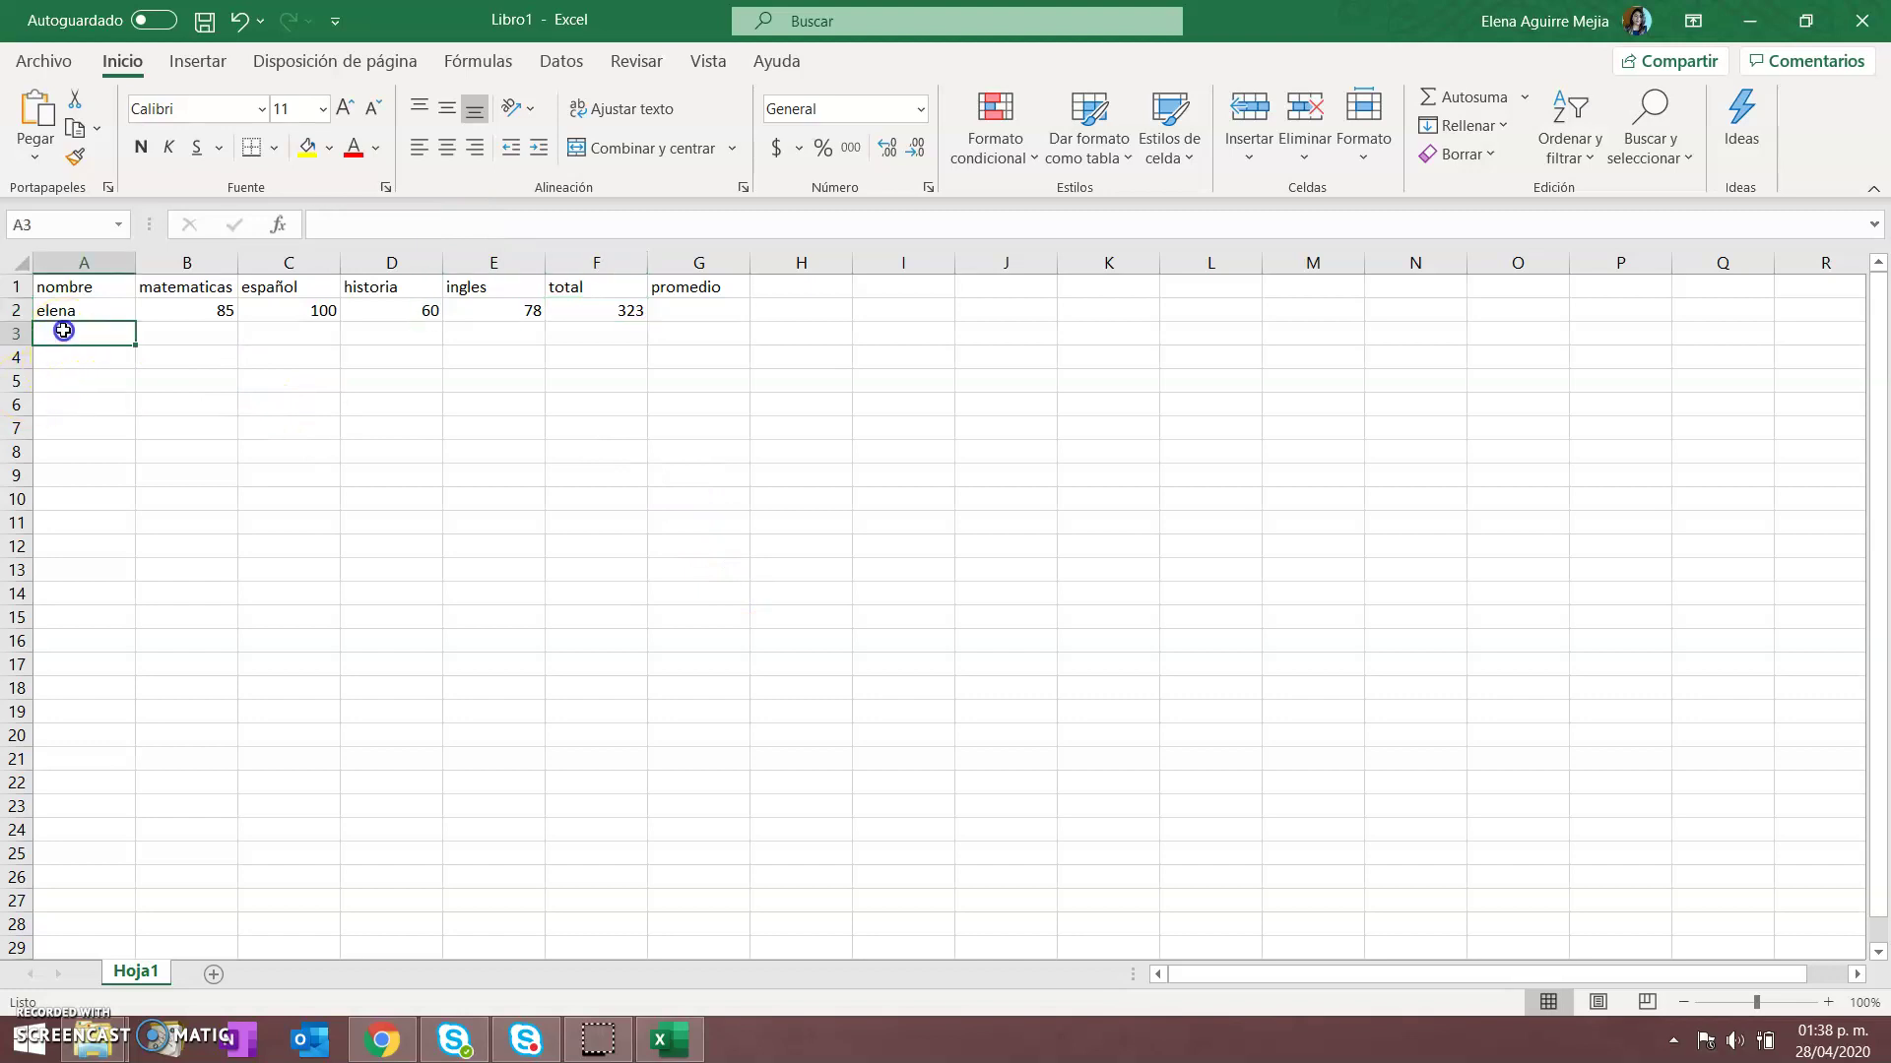
text(vanesa)
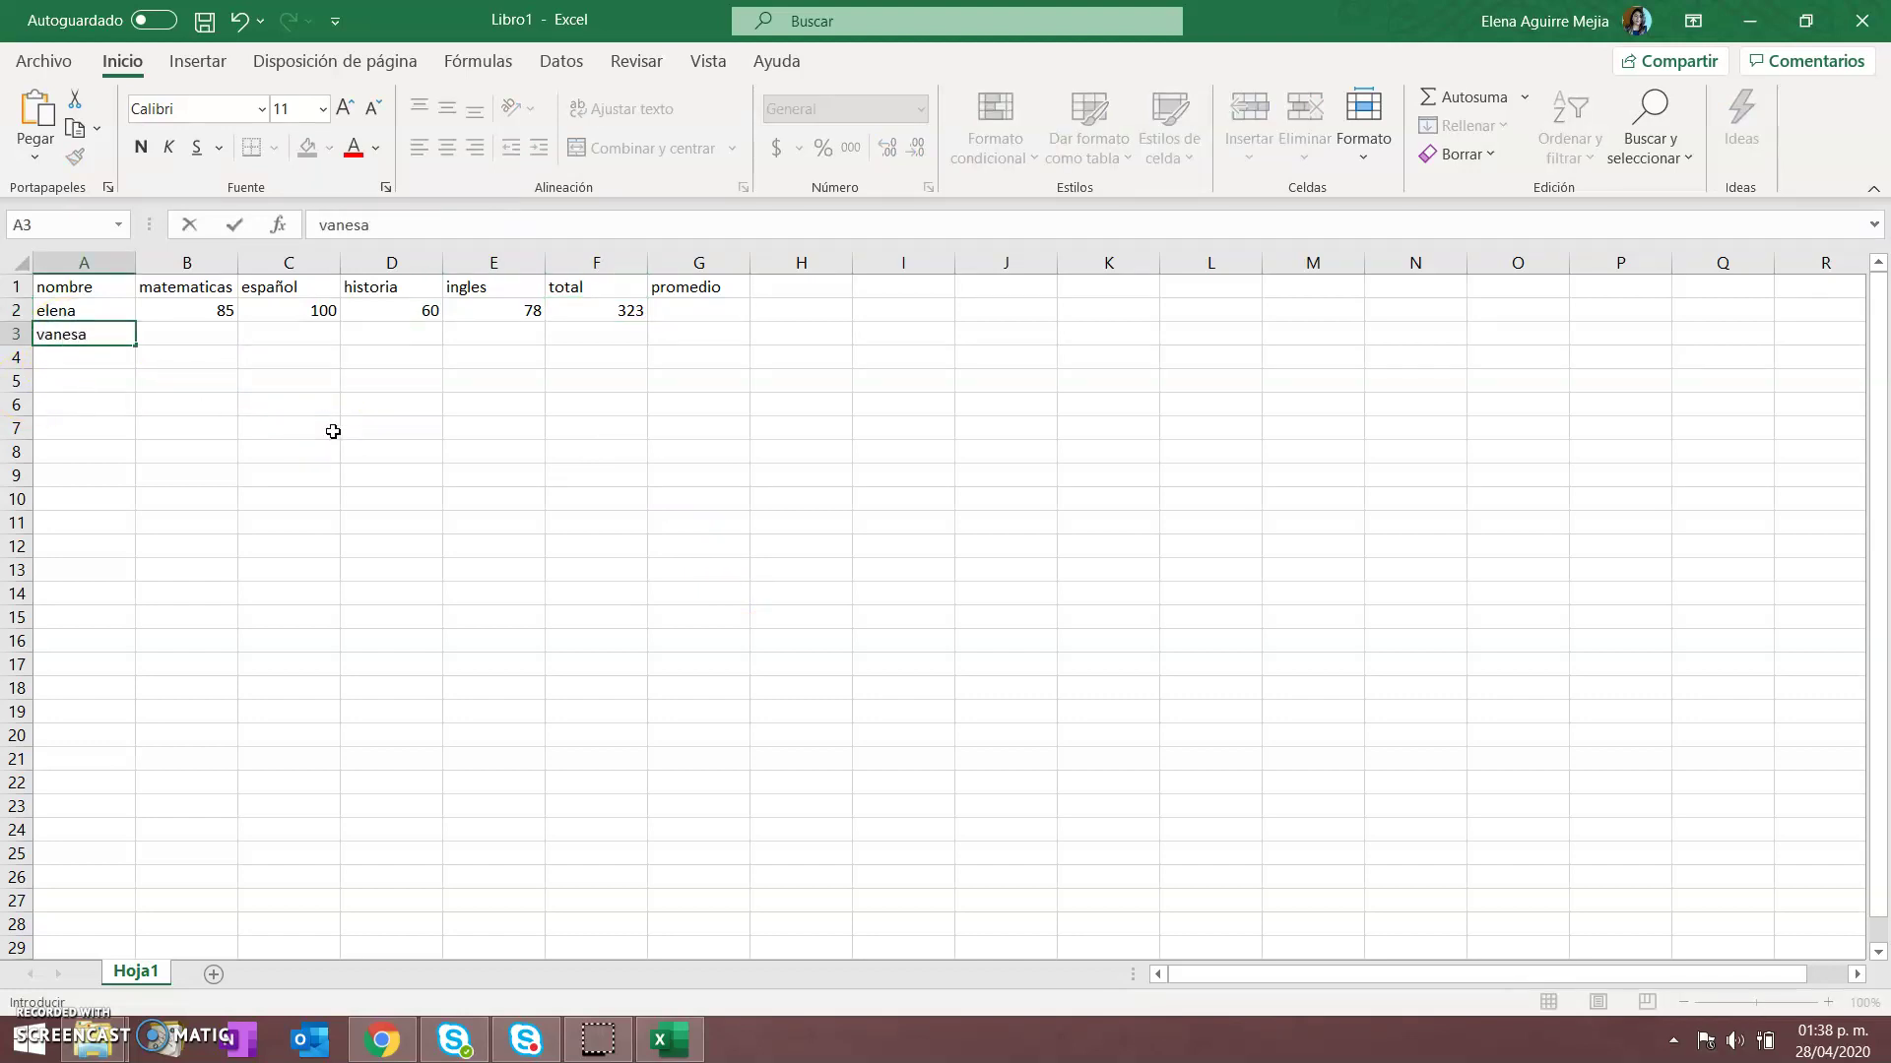
key(Tab)
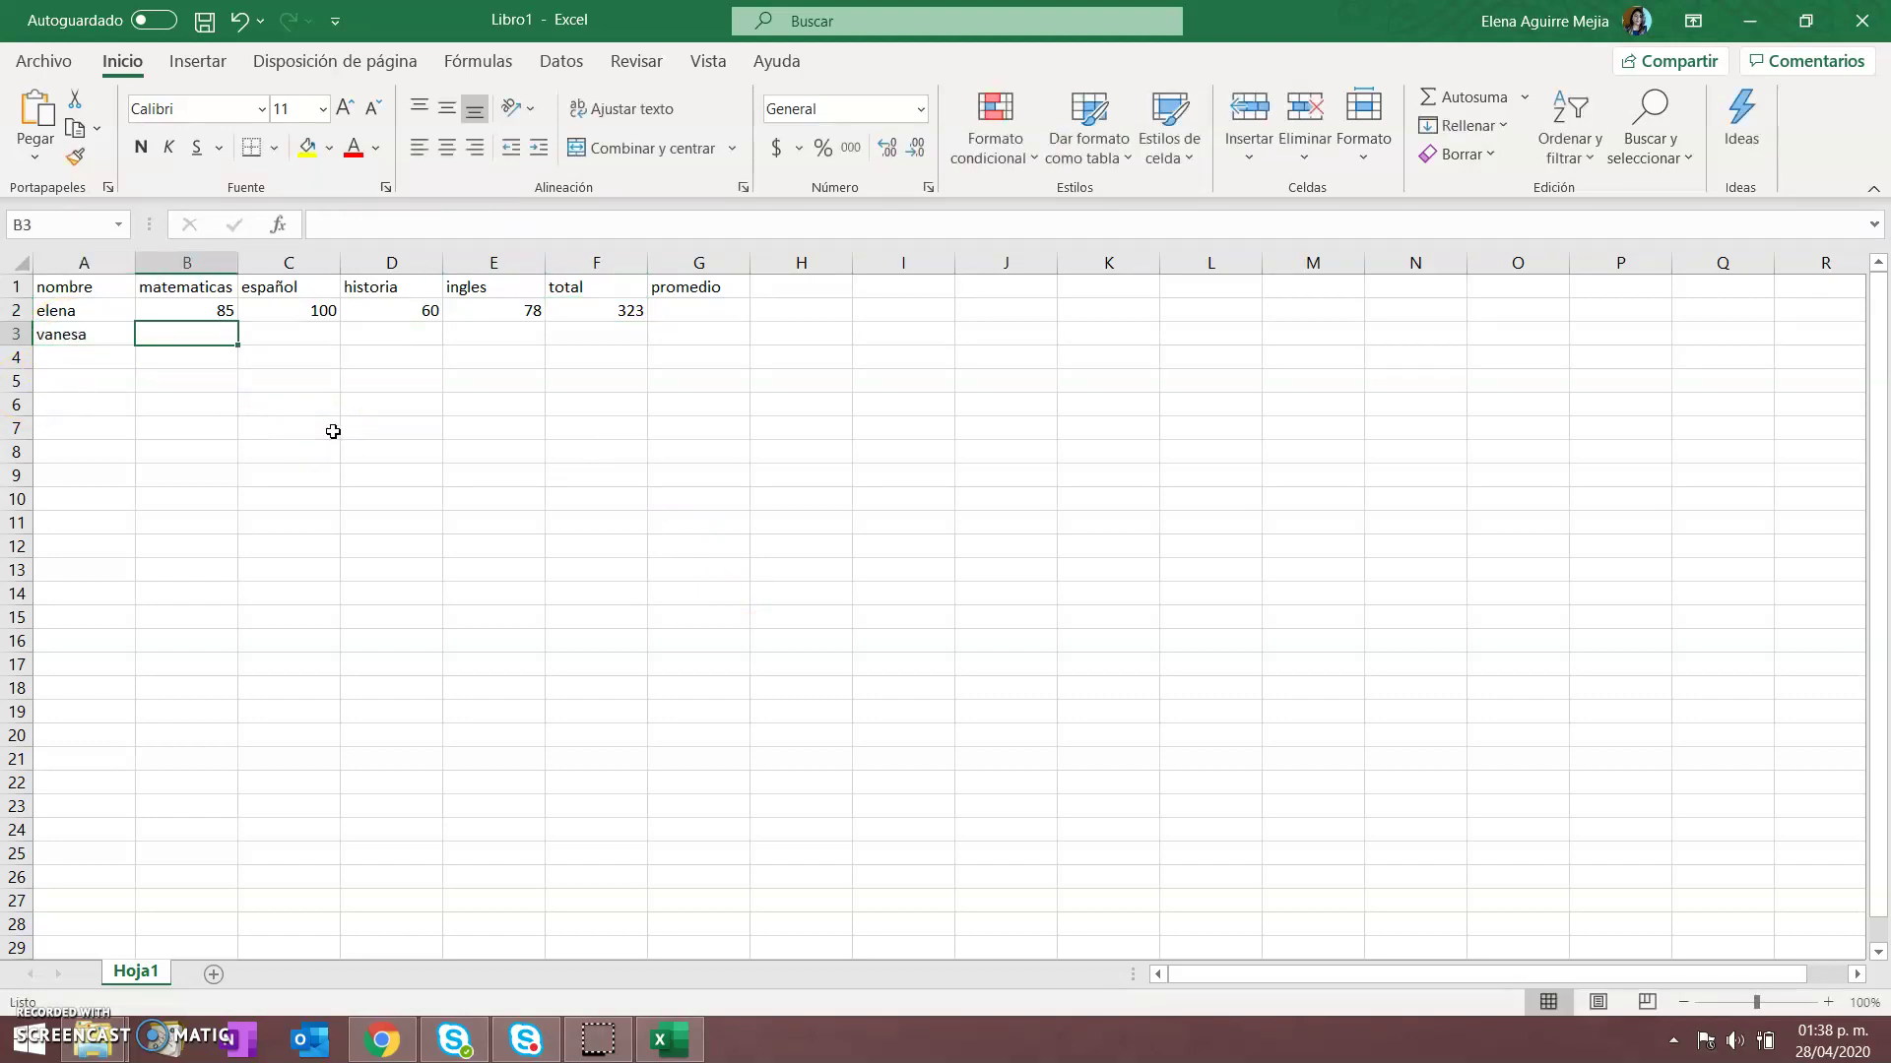
text(90)
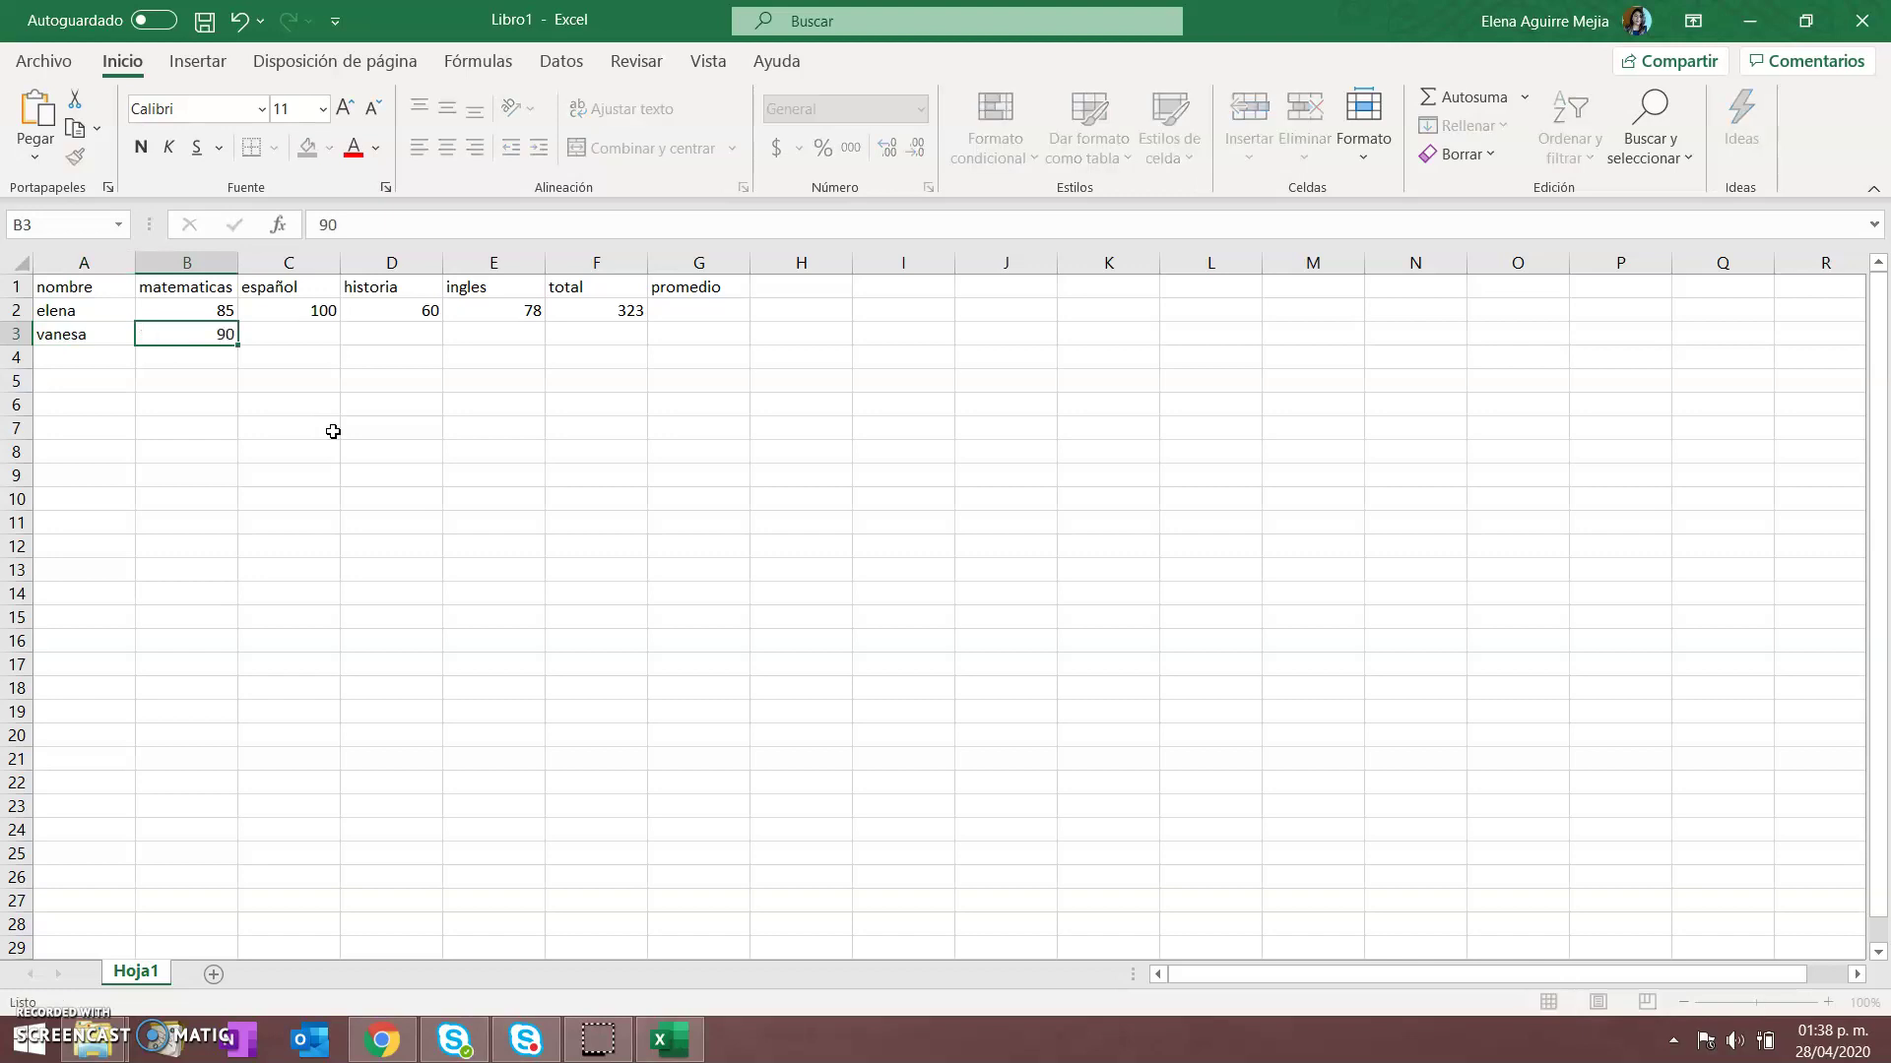
key(Tab)
text(89)
key(Tab)
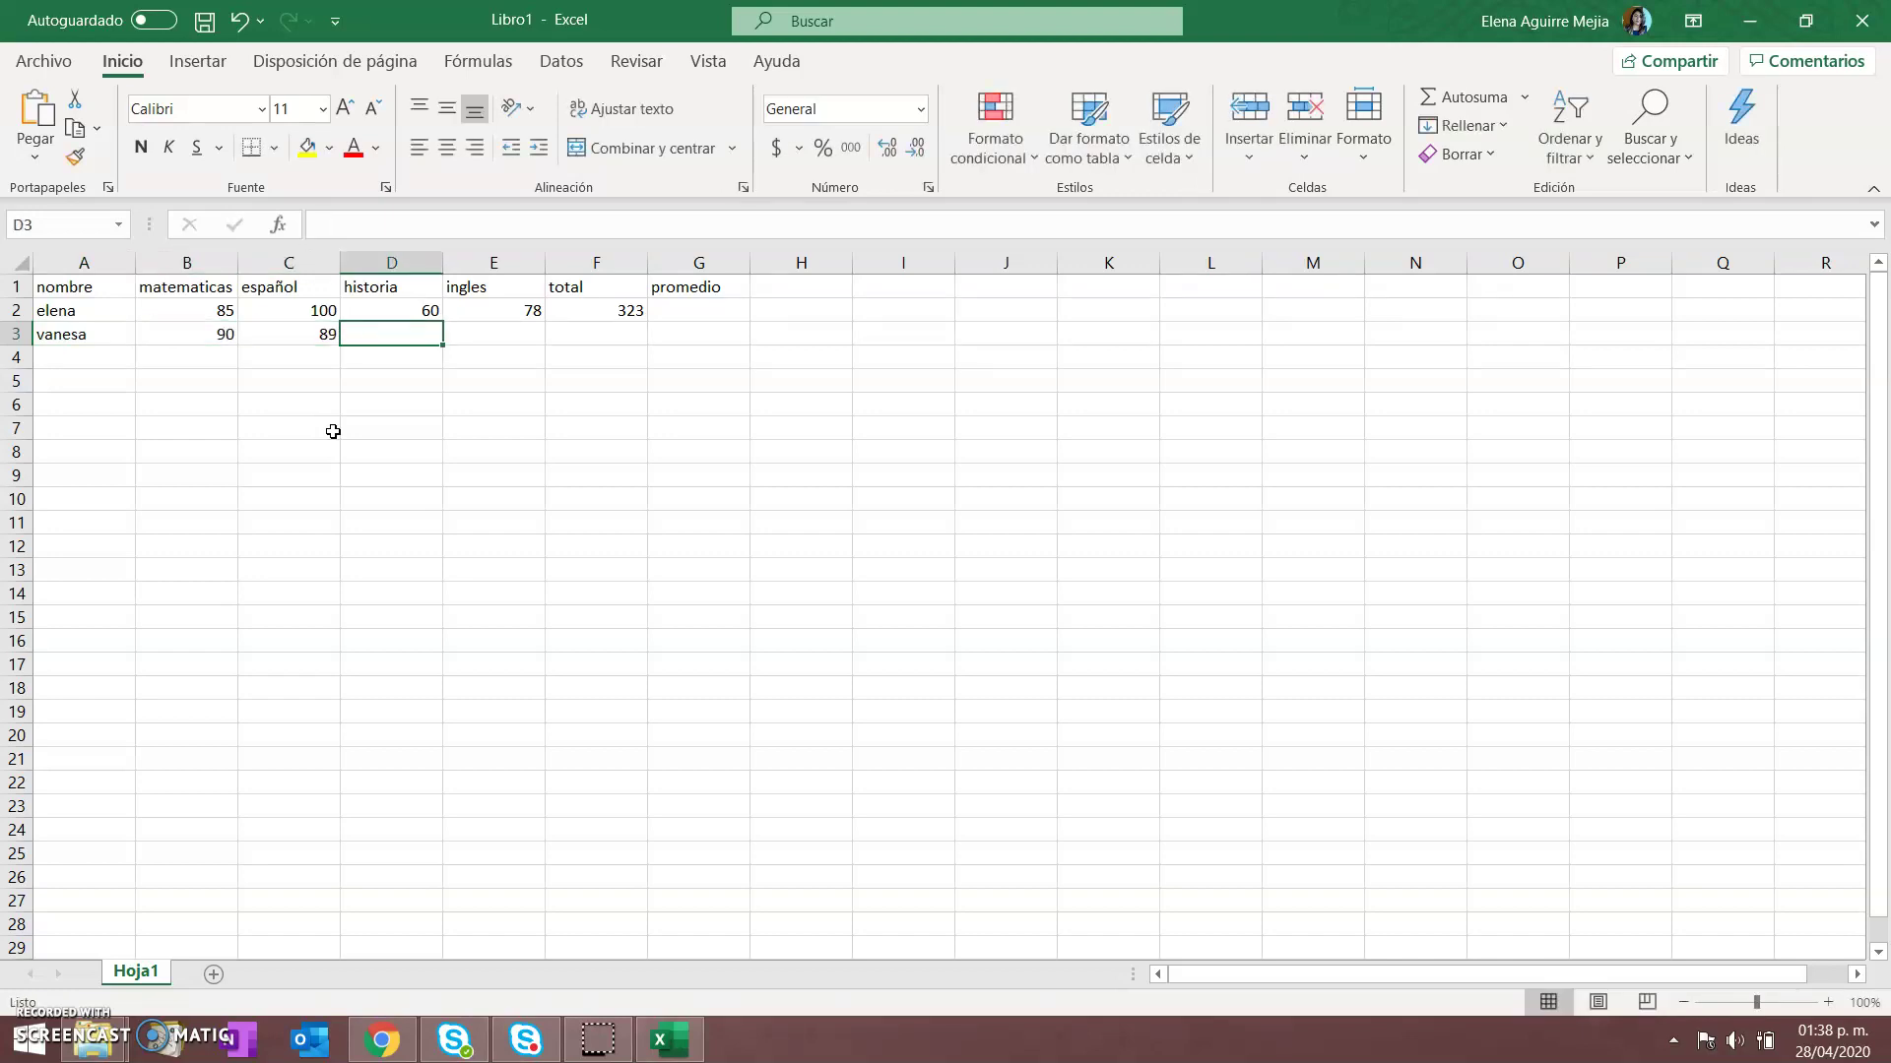
text(98)
key(Tab)
text(1)
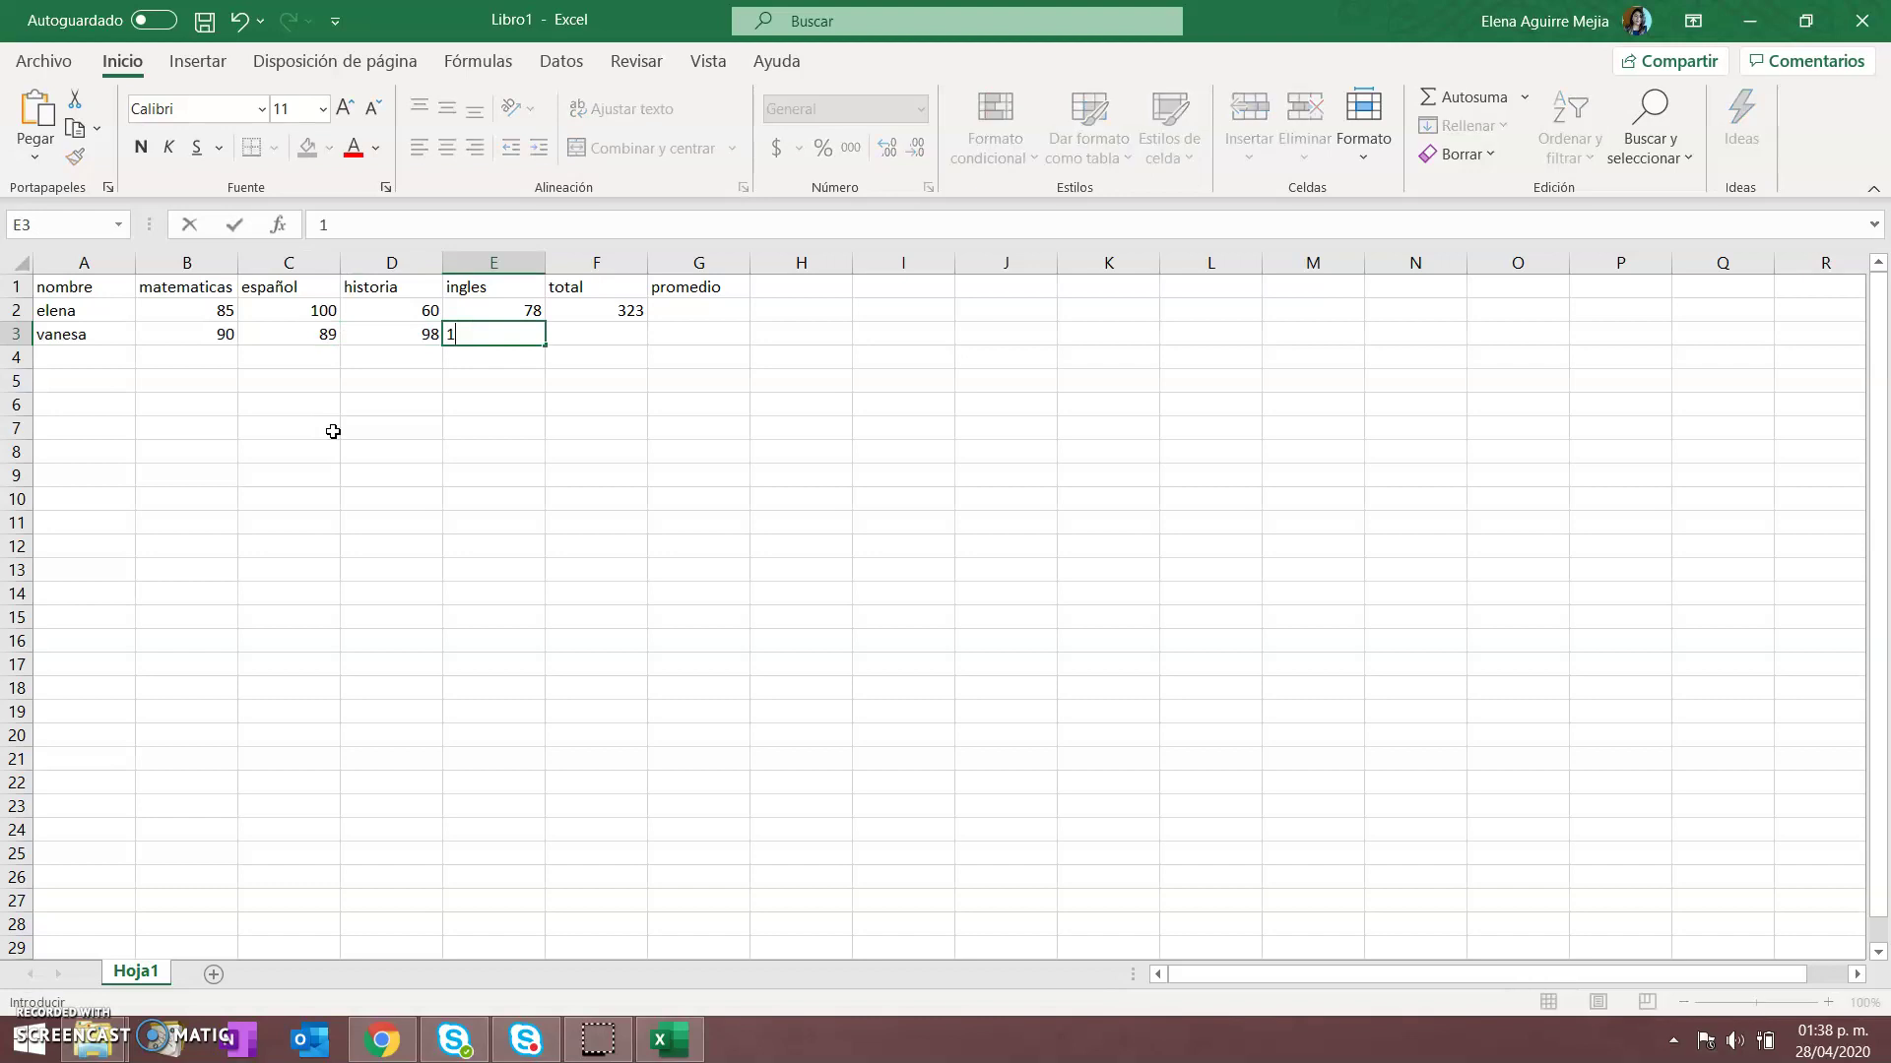
key(Tab)
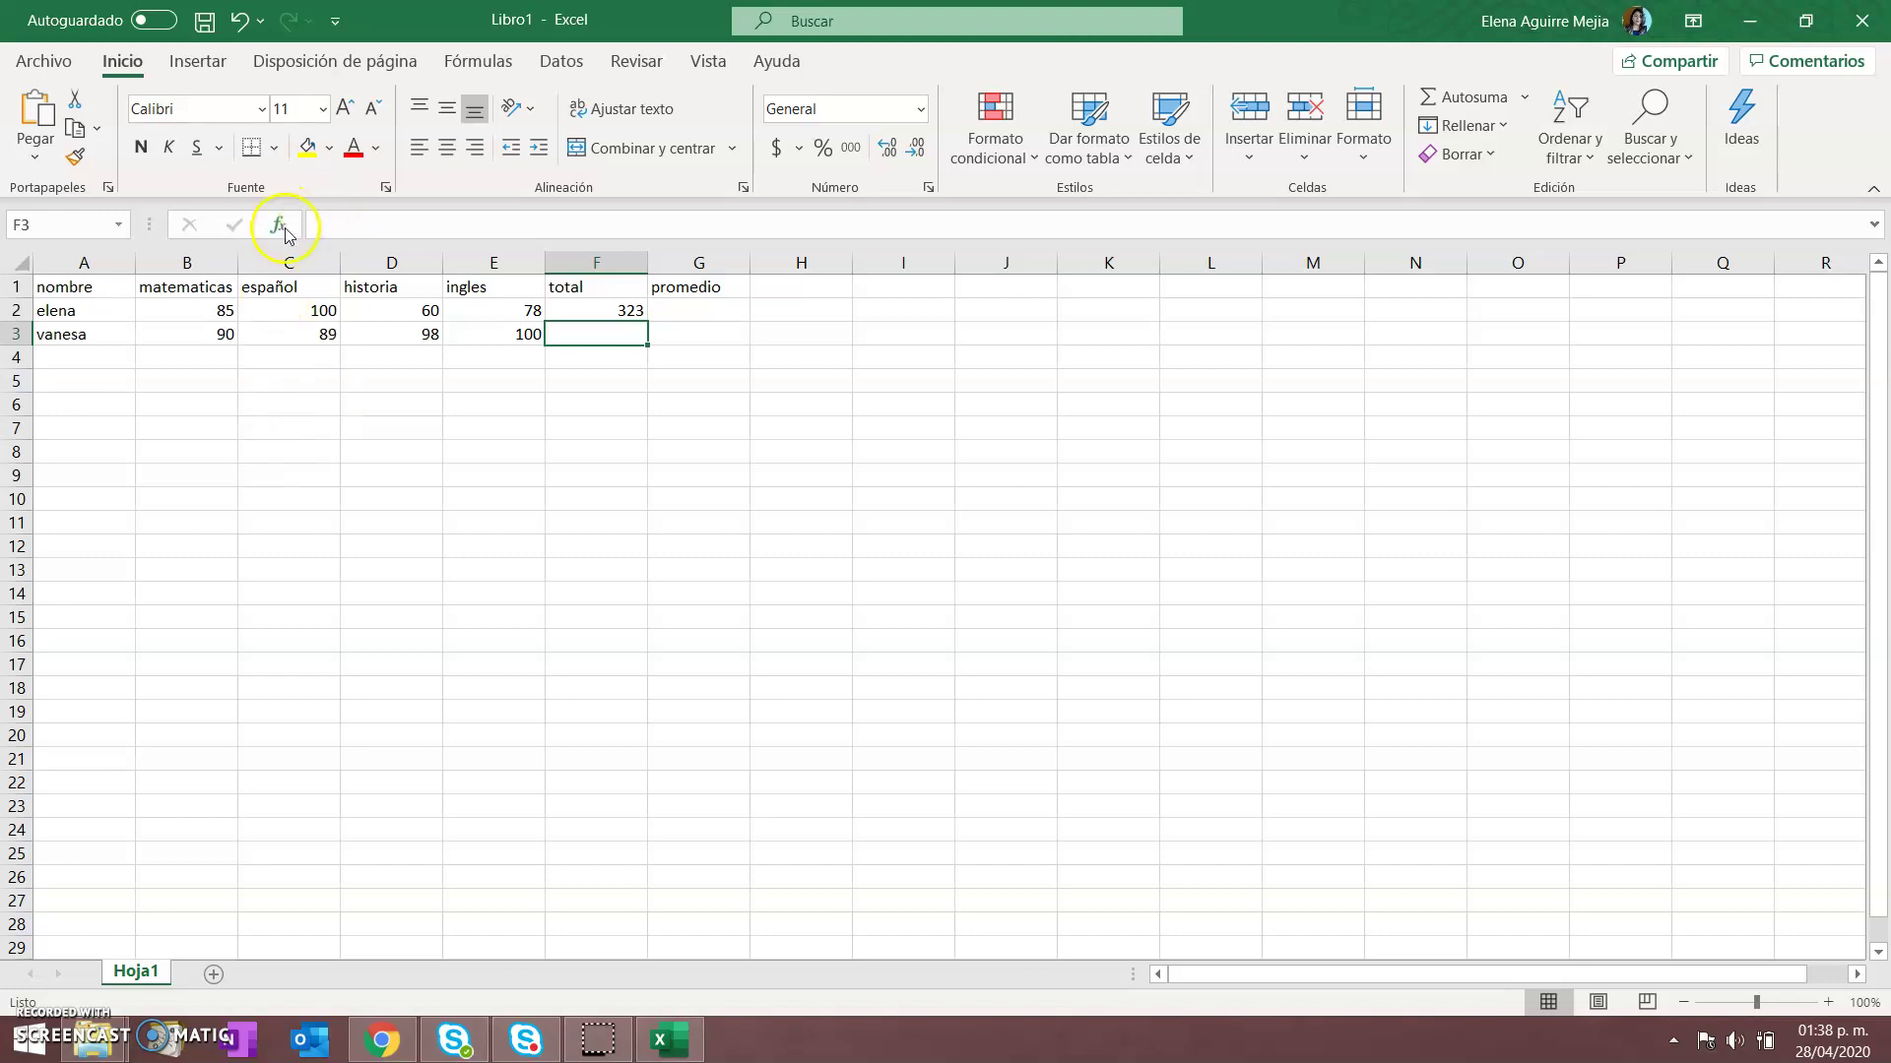
Insert the SUMA function in F3 for the second student's total
click(337, 224)
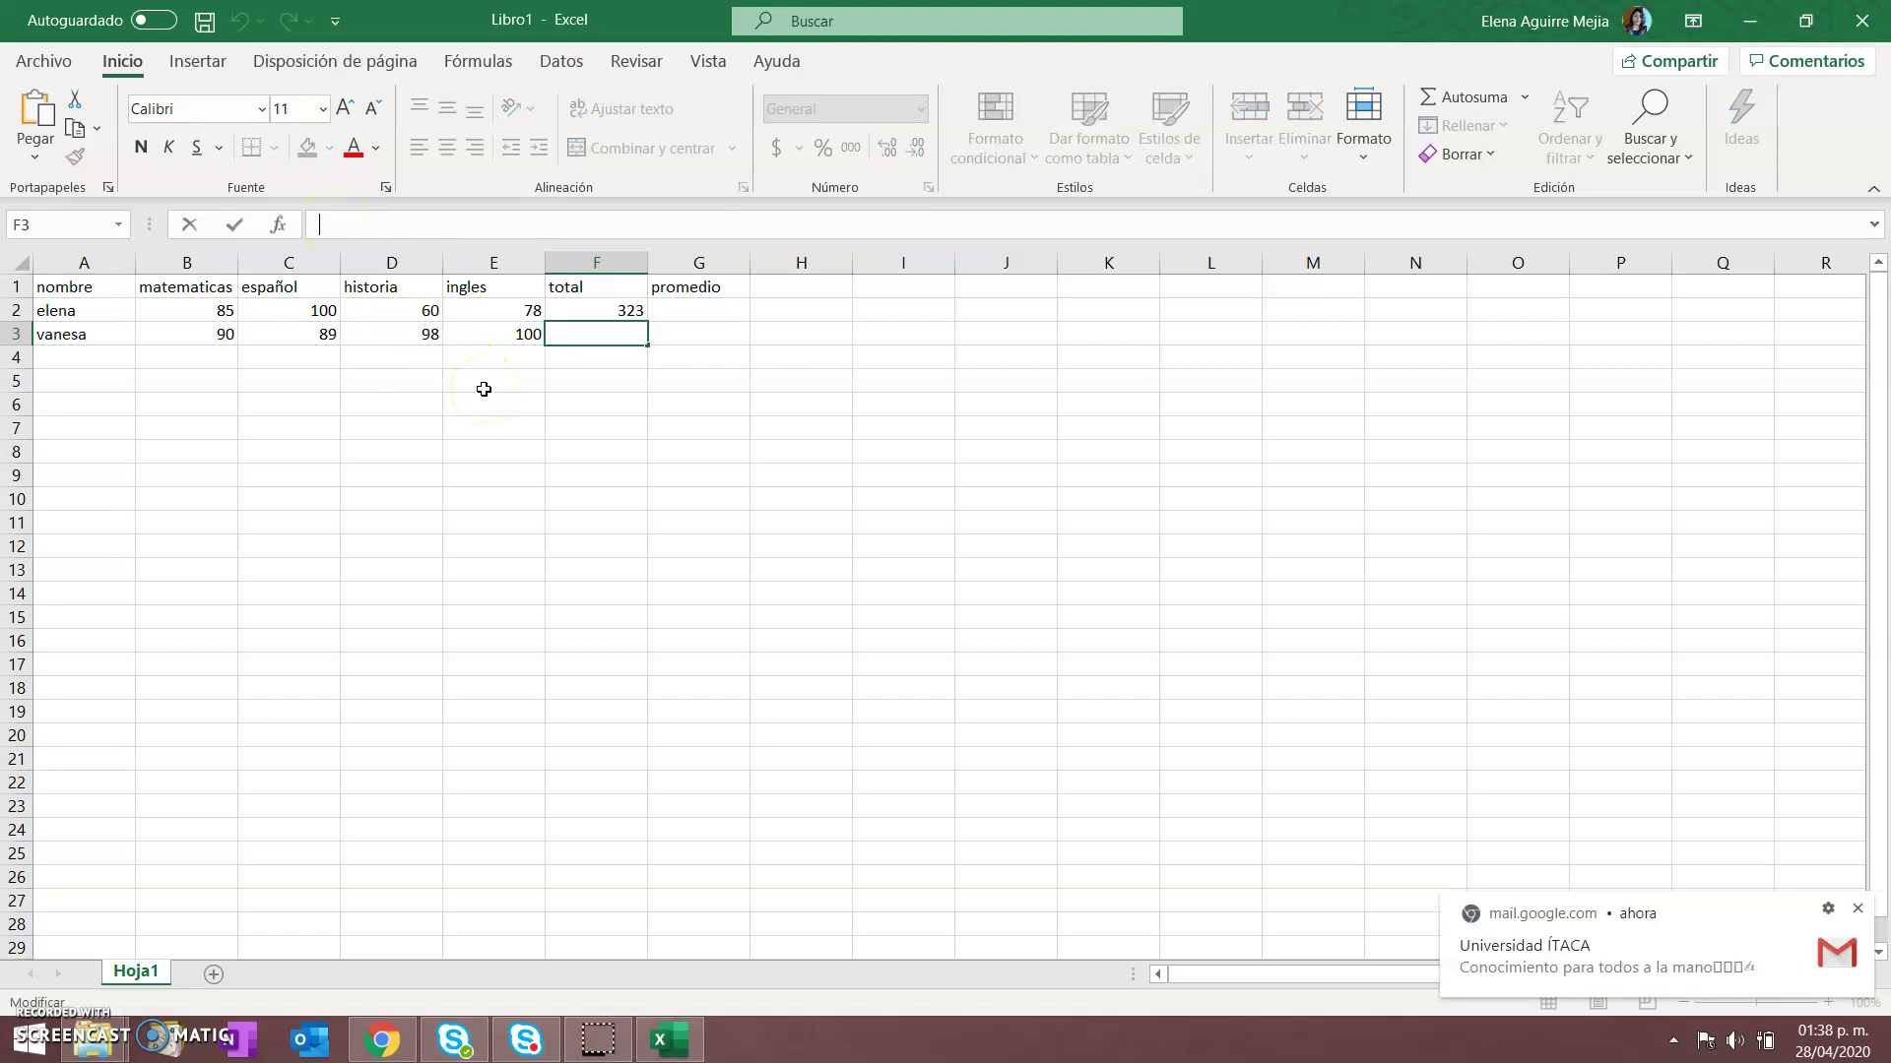
click(281, 226)
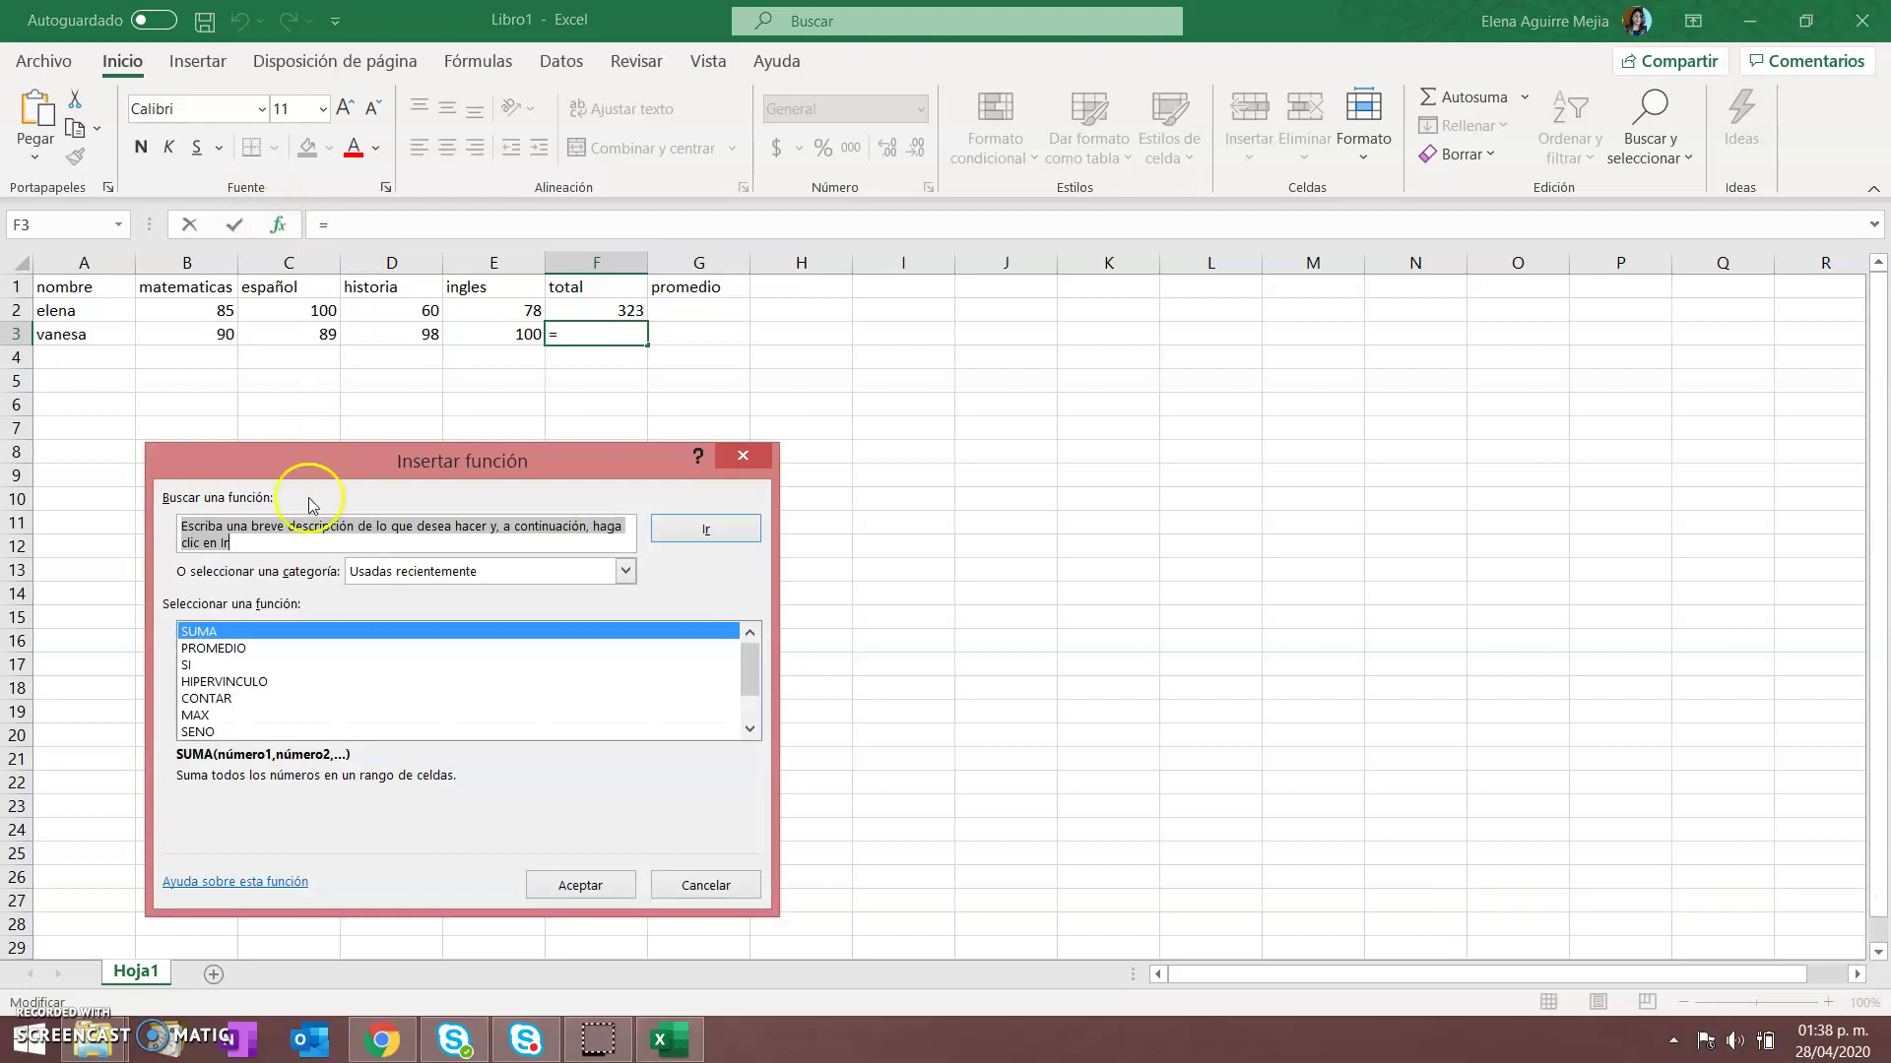
click(248, 633)
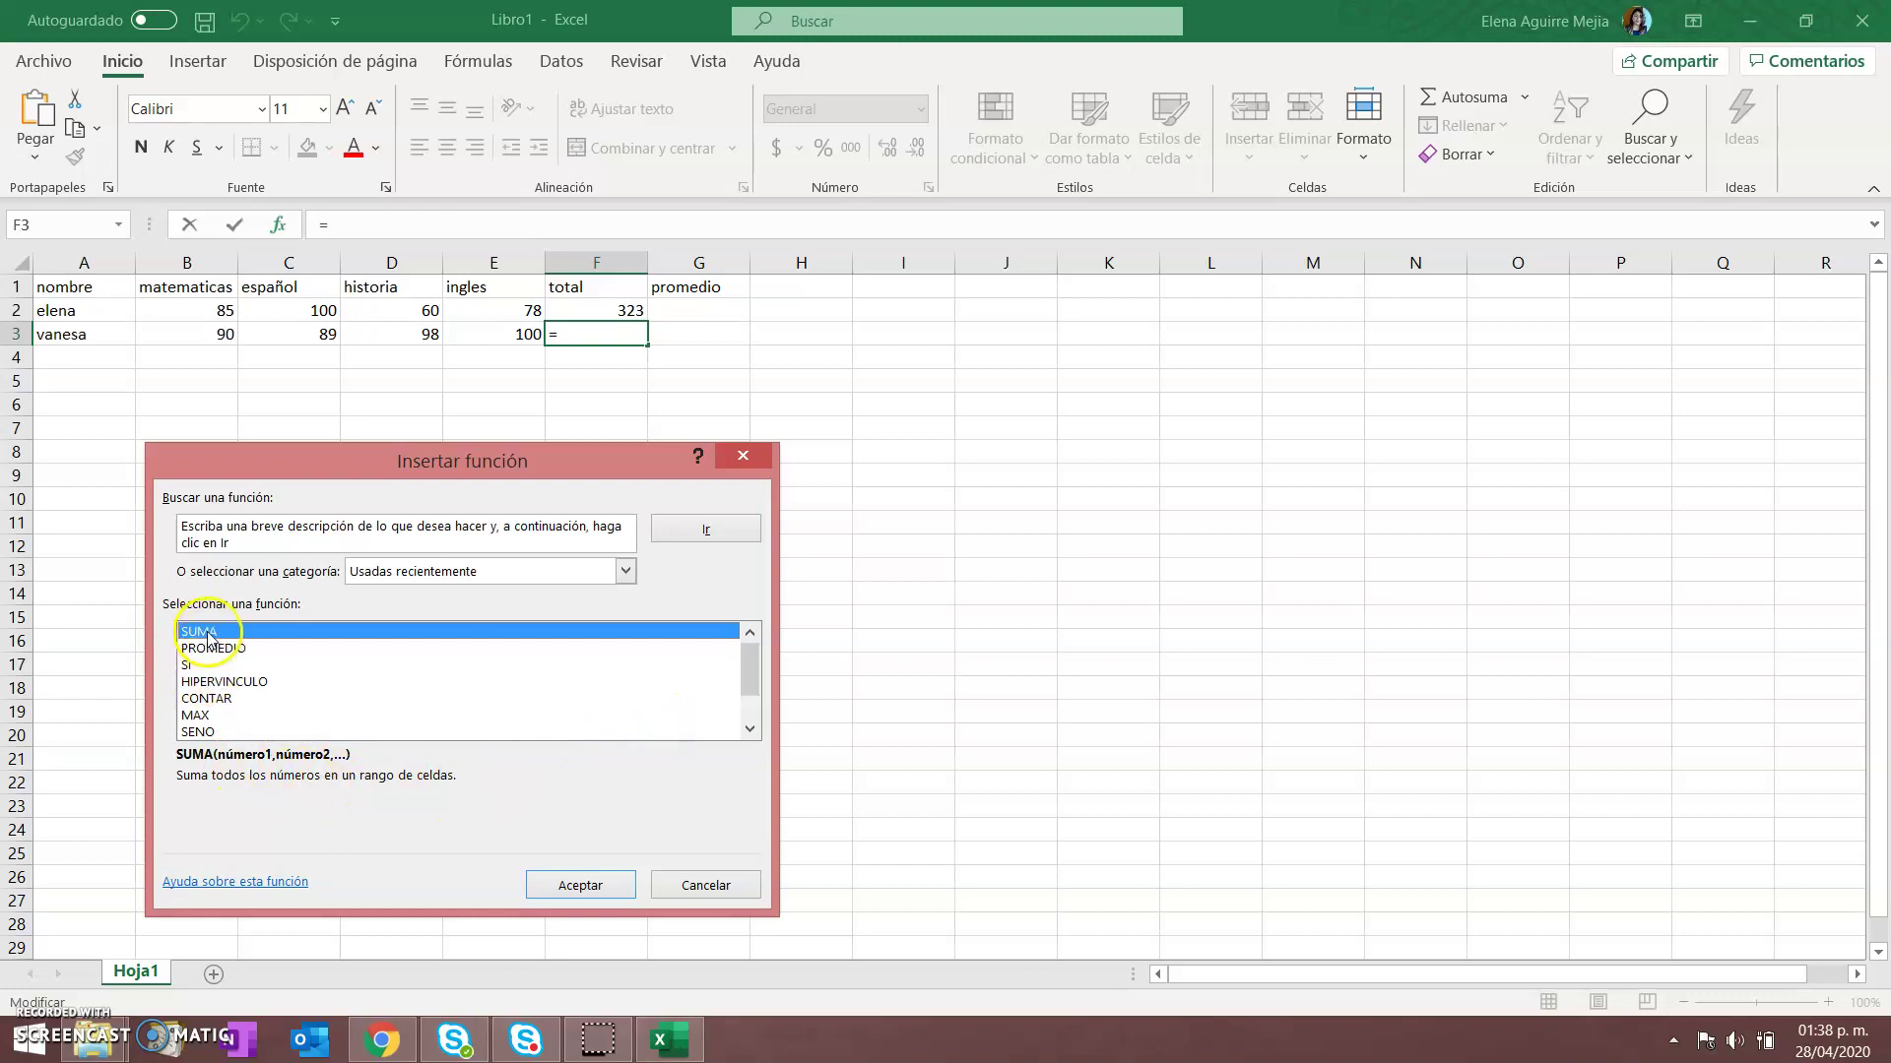
click(581, 886)
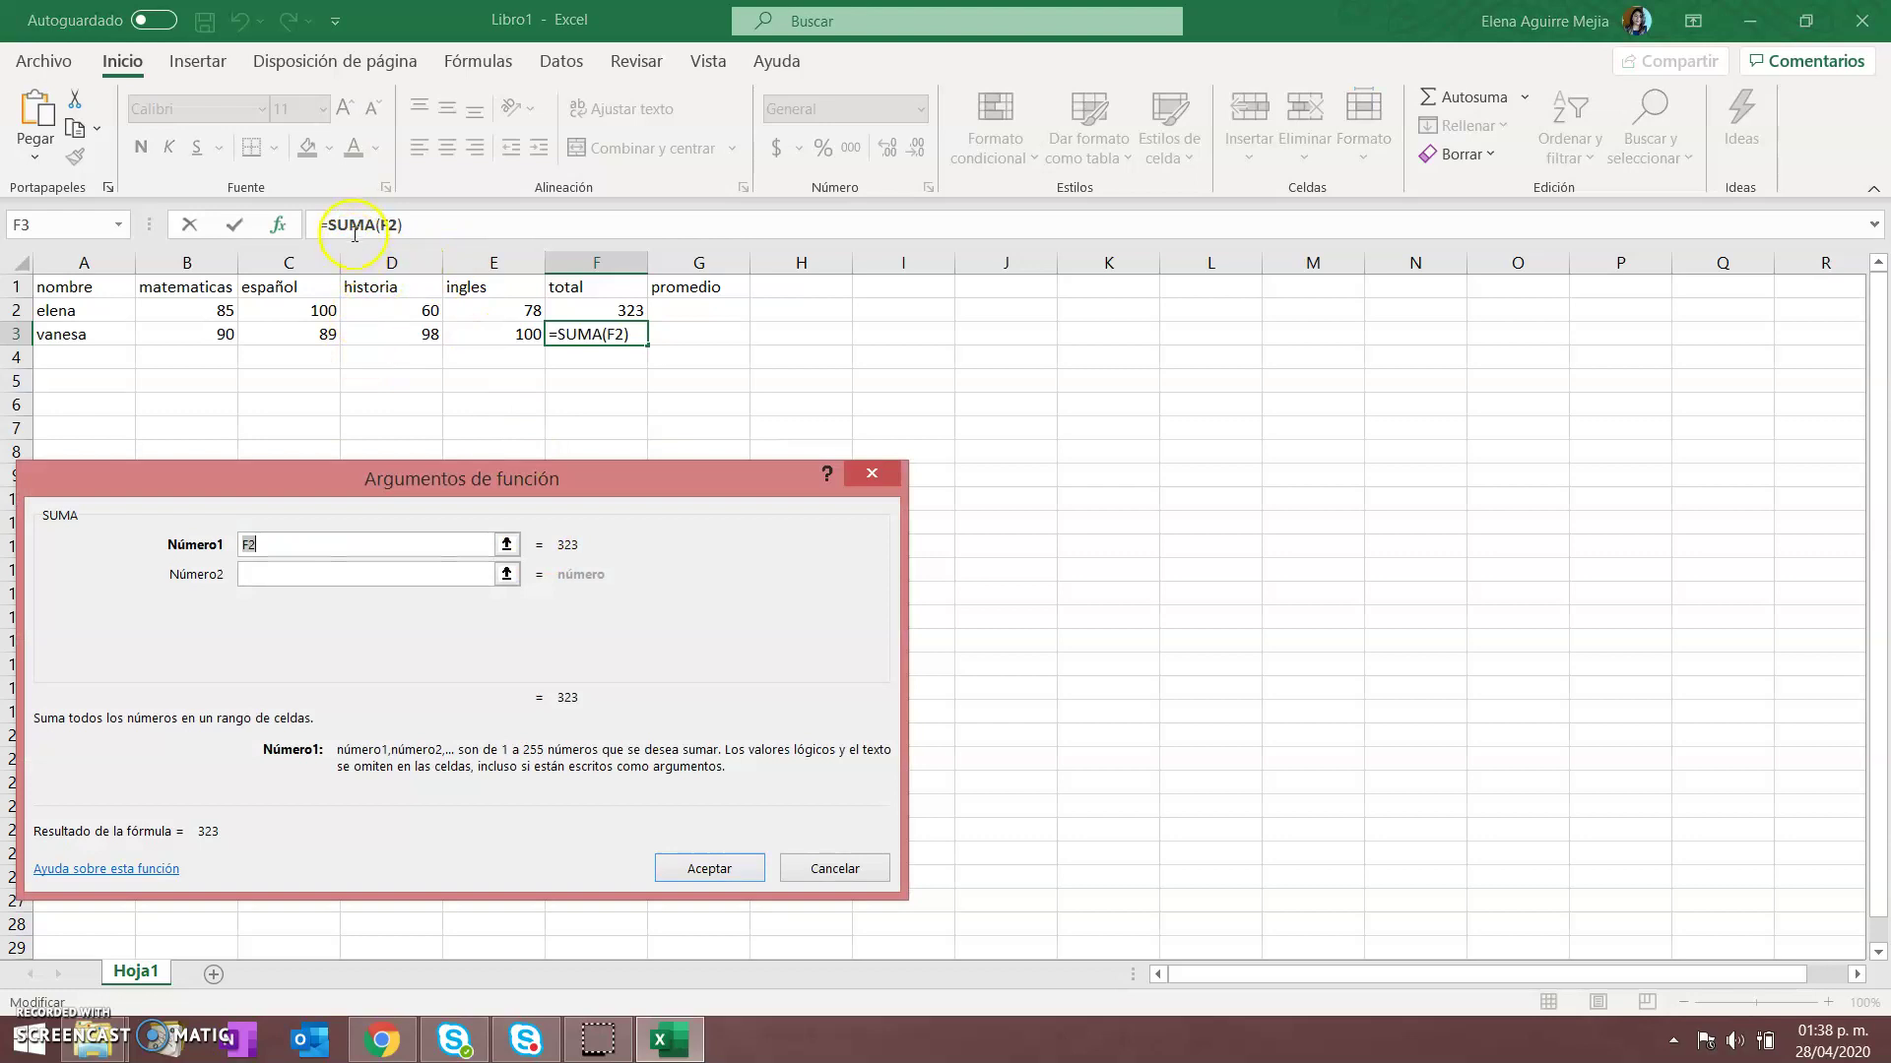
Set the SUMA arguments to B3, C3, D3 and E3, apply the function, and compare the formulas in F2 and F3
click(316, 545)
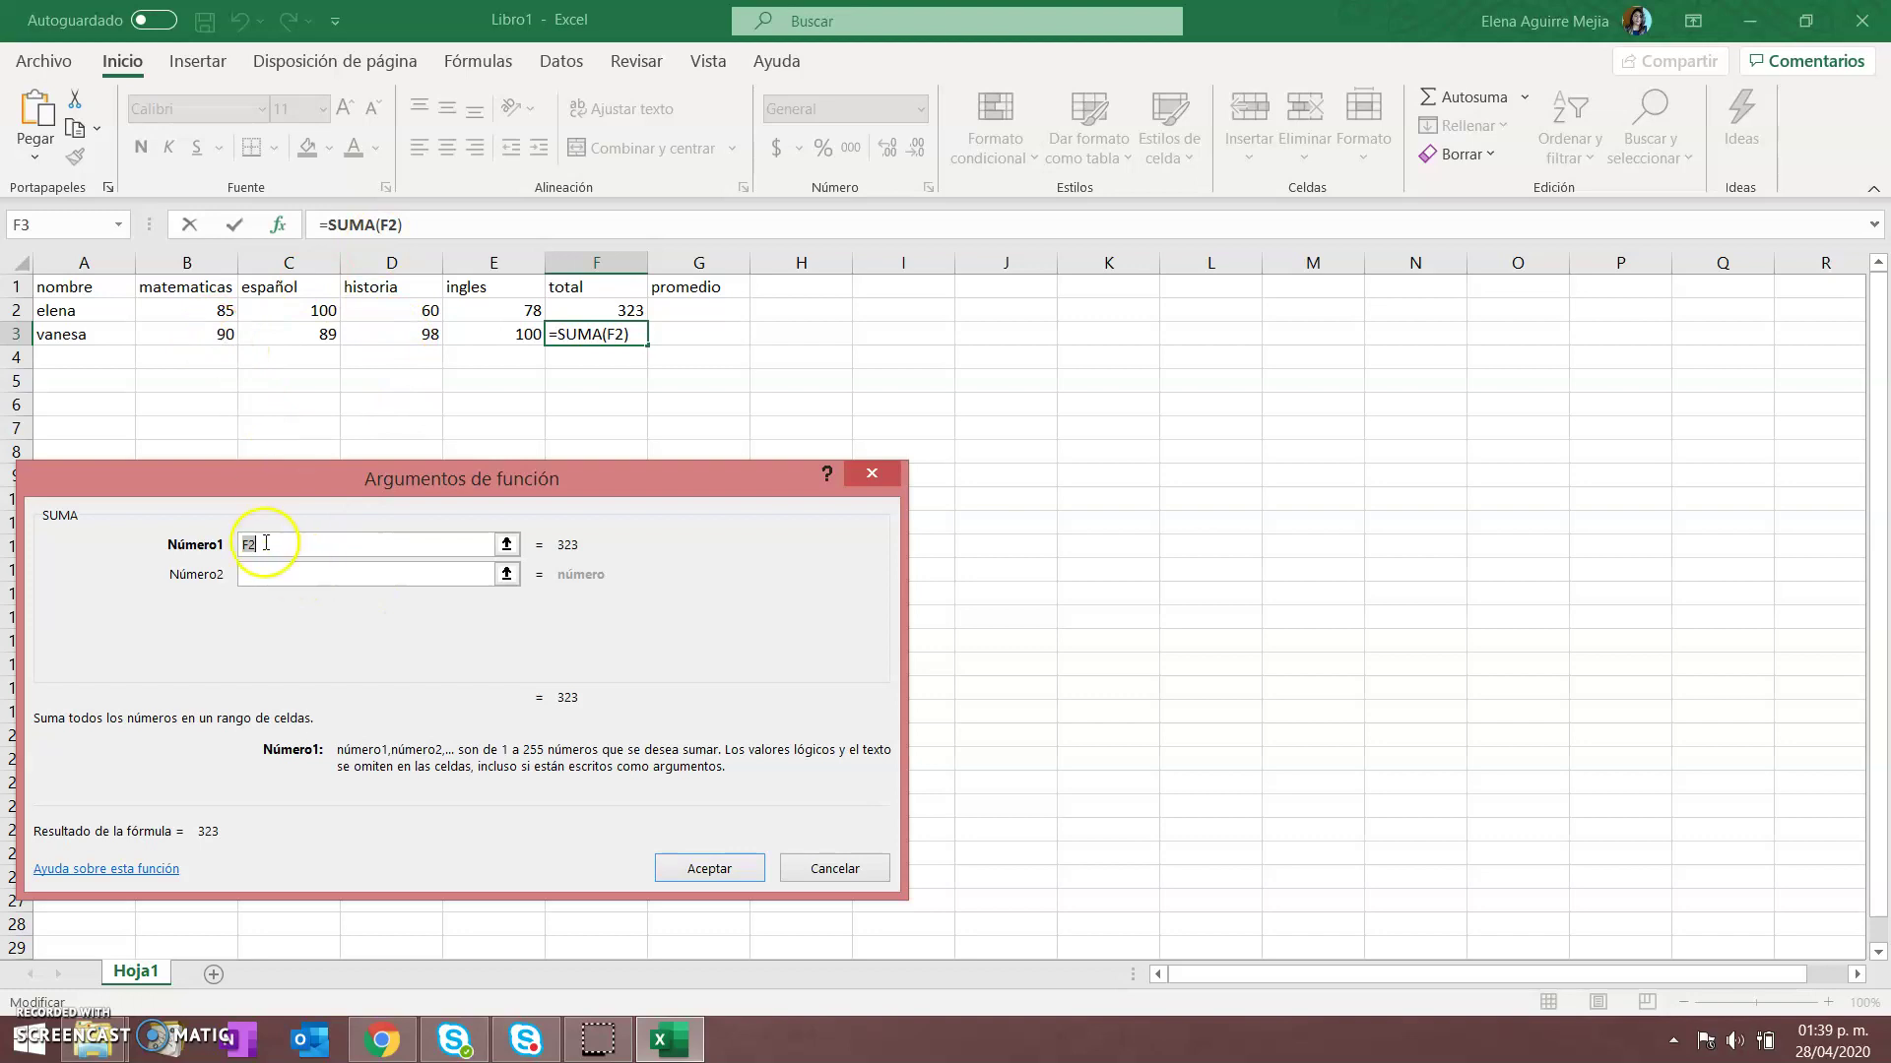
click(226, 330)
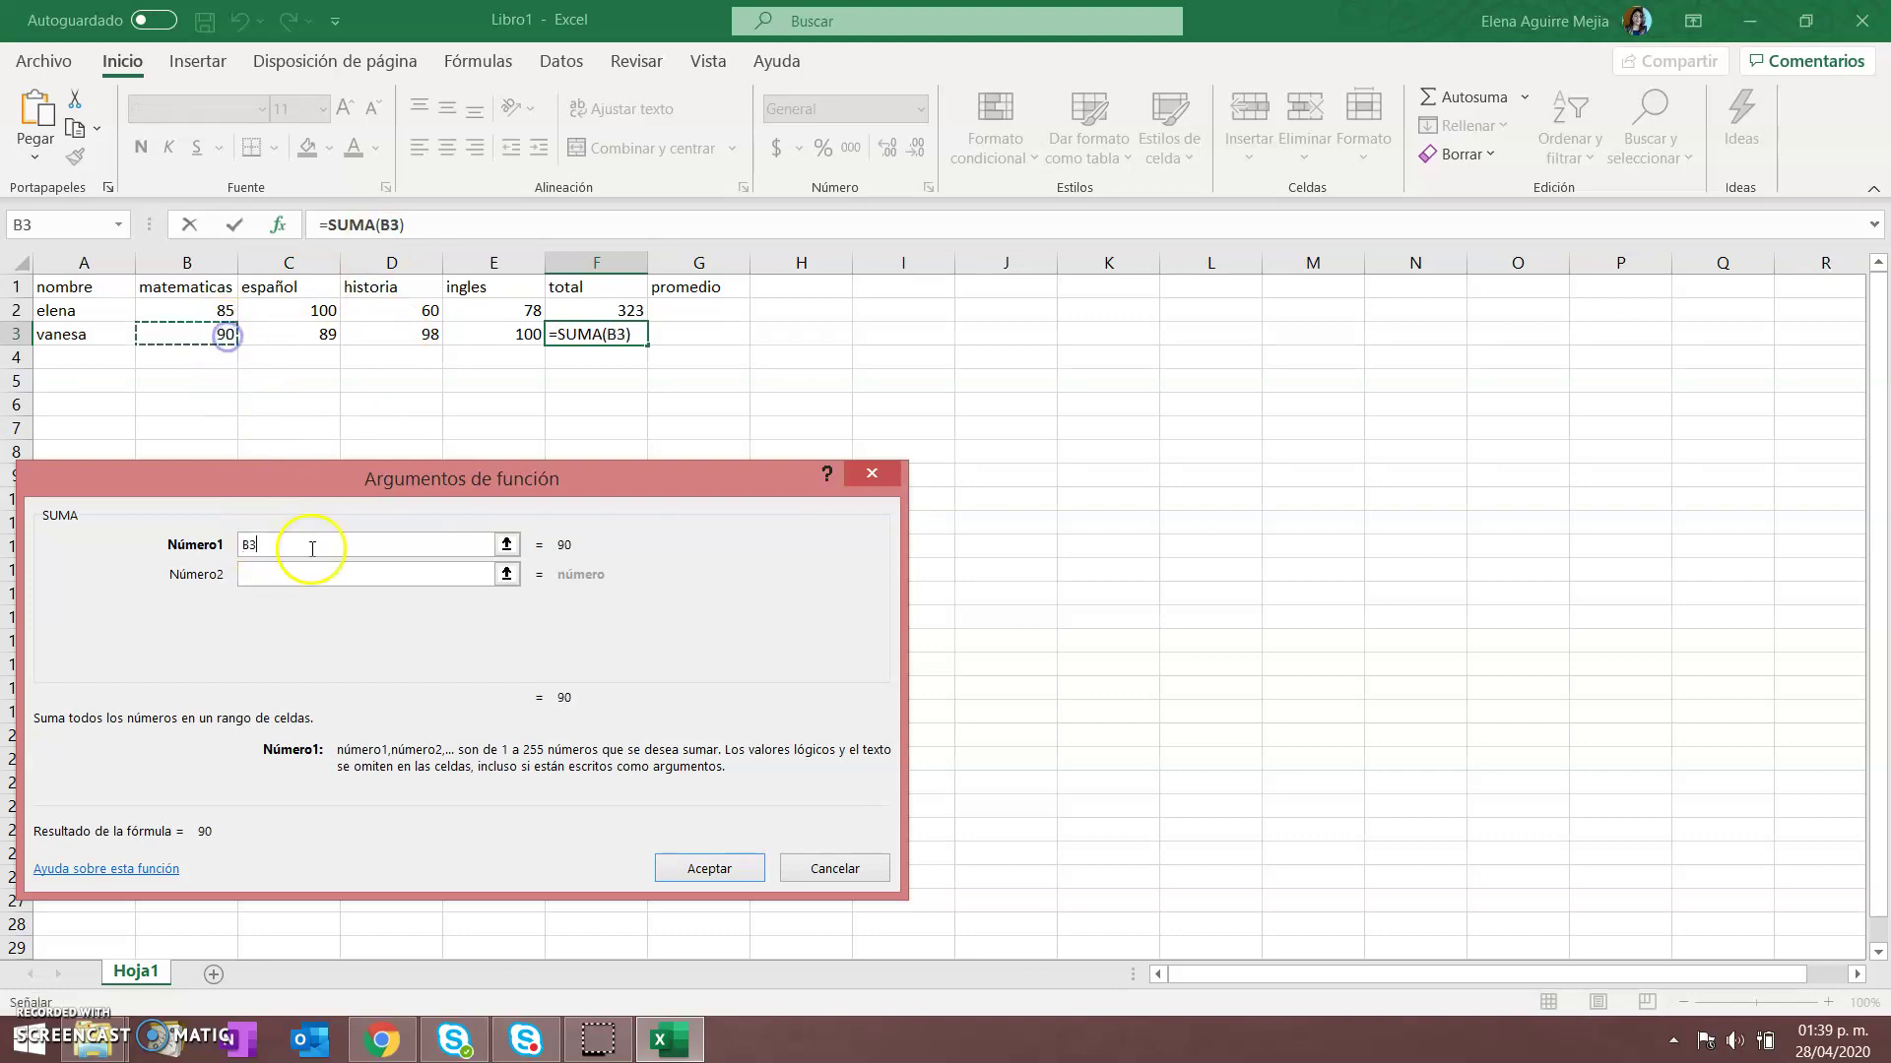
click(268, 574)
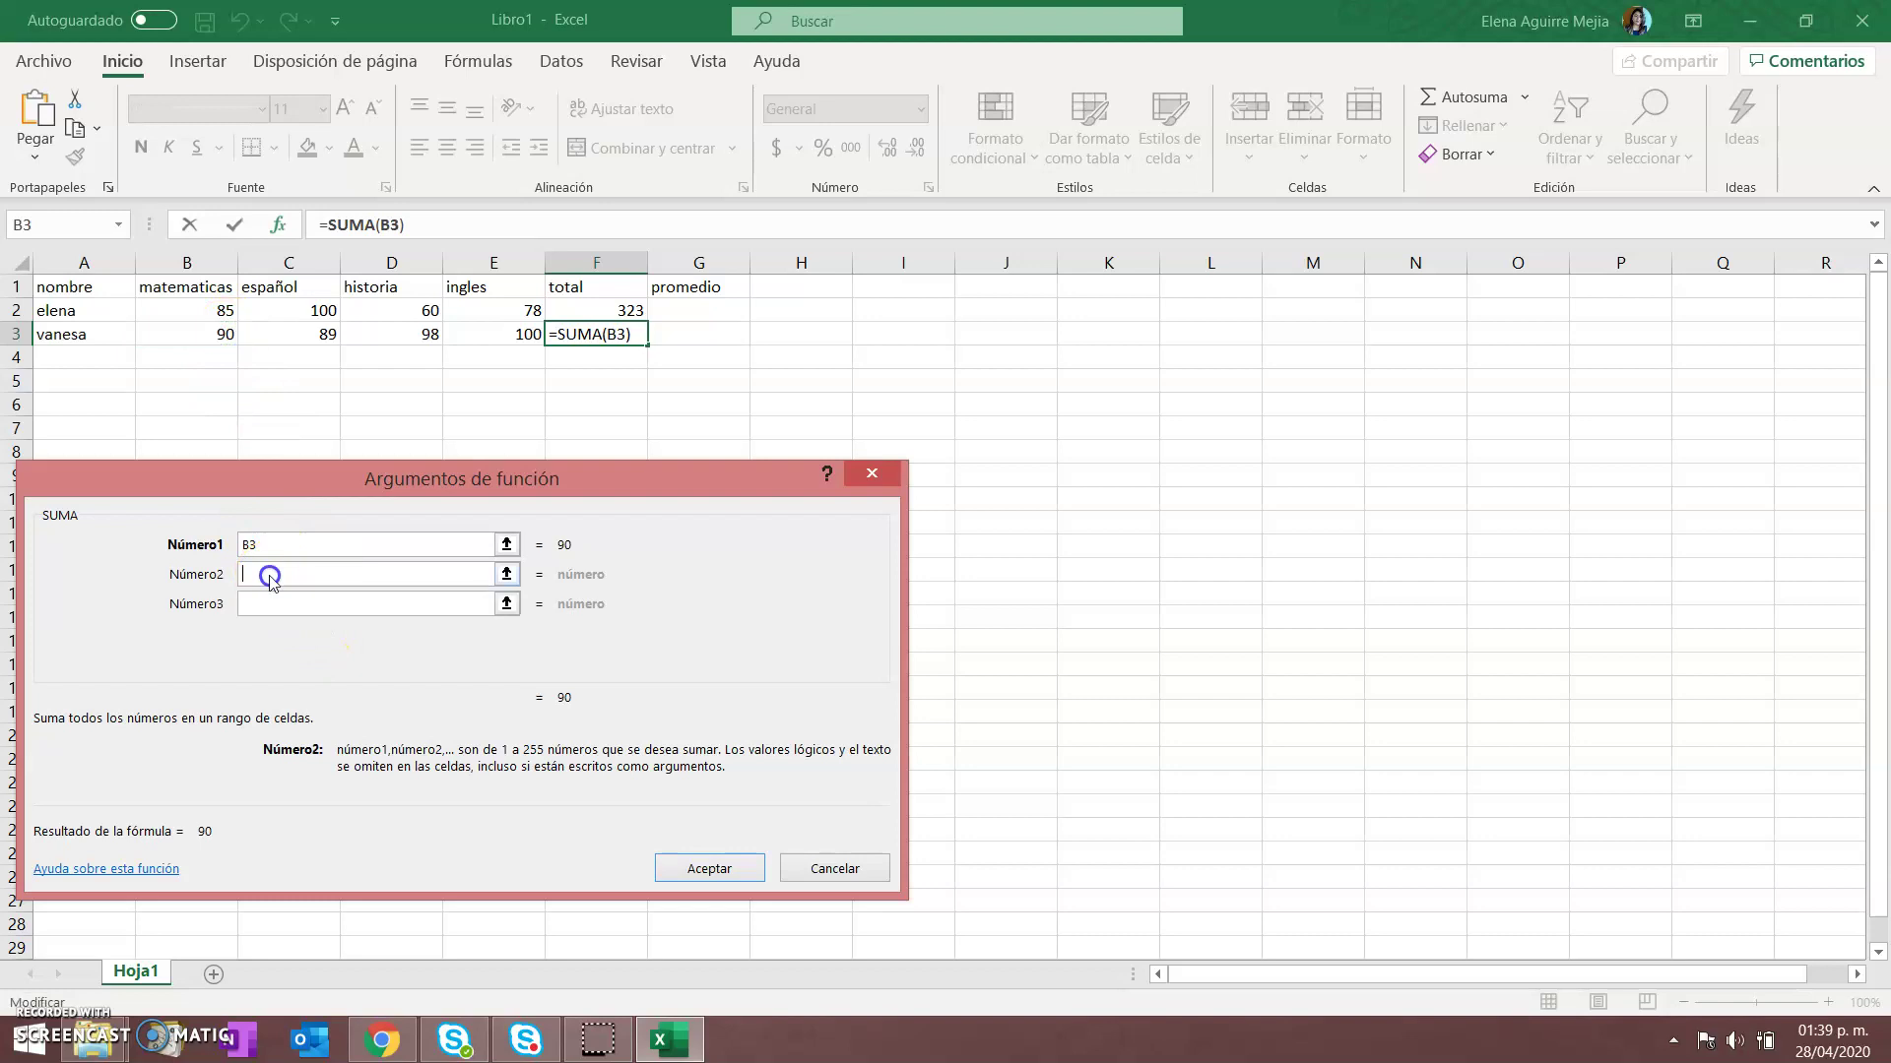
click(292, 336)
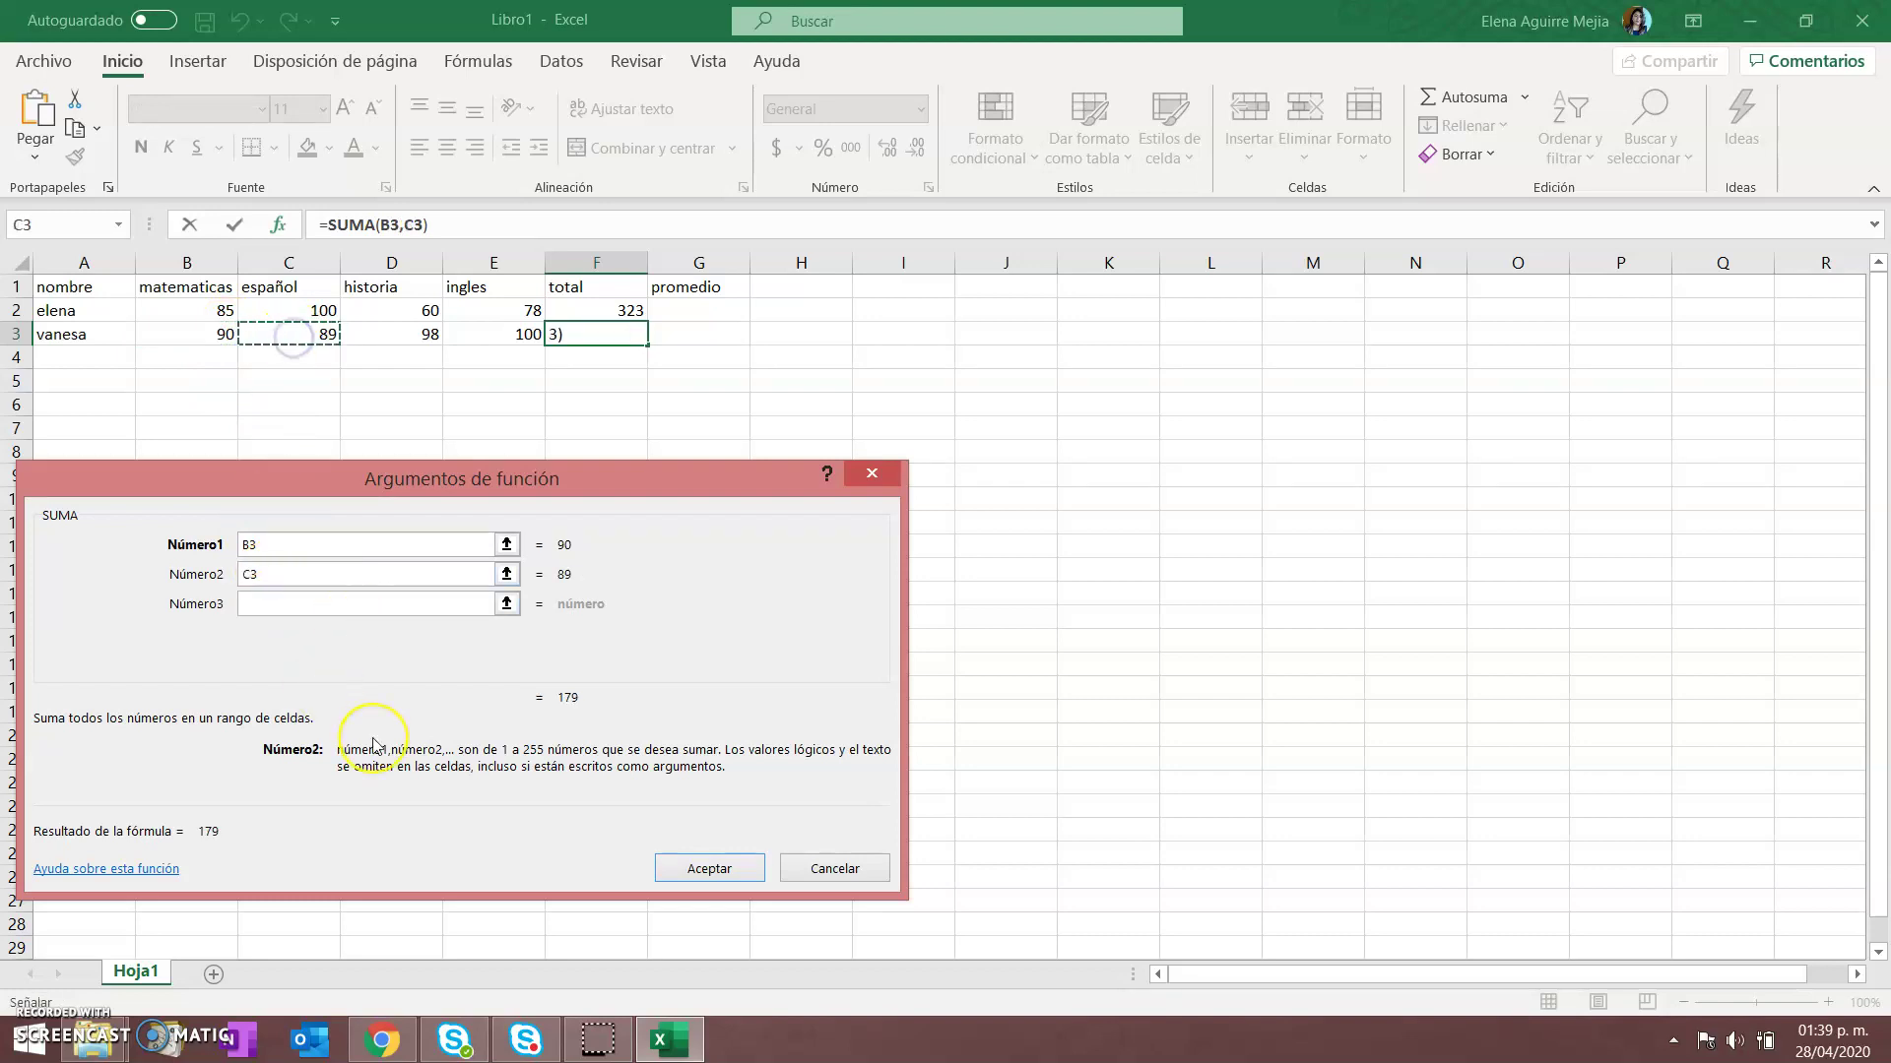
click(299, 602)
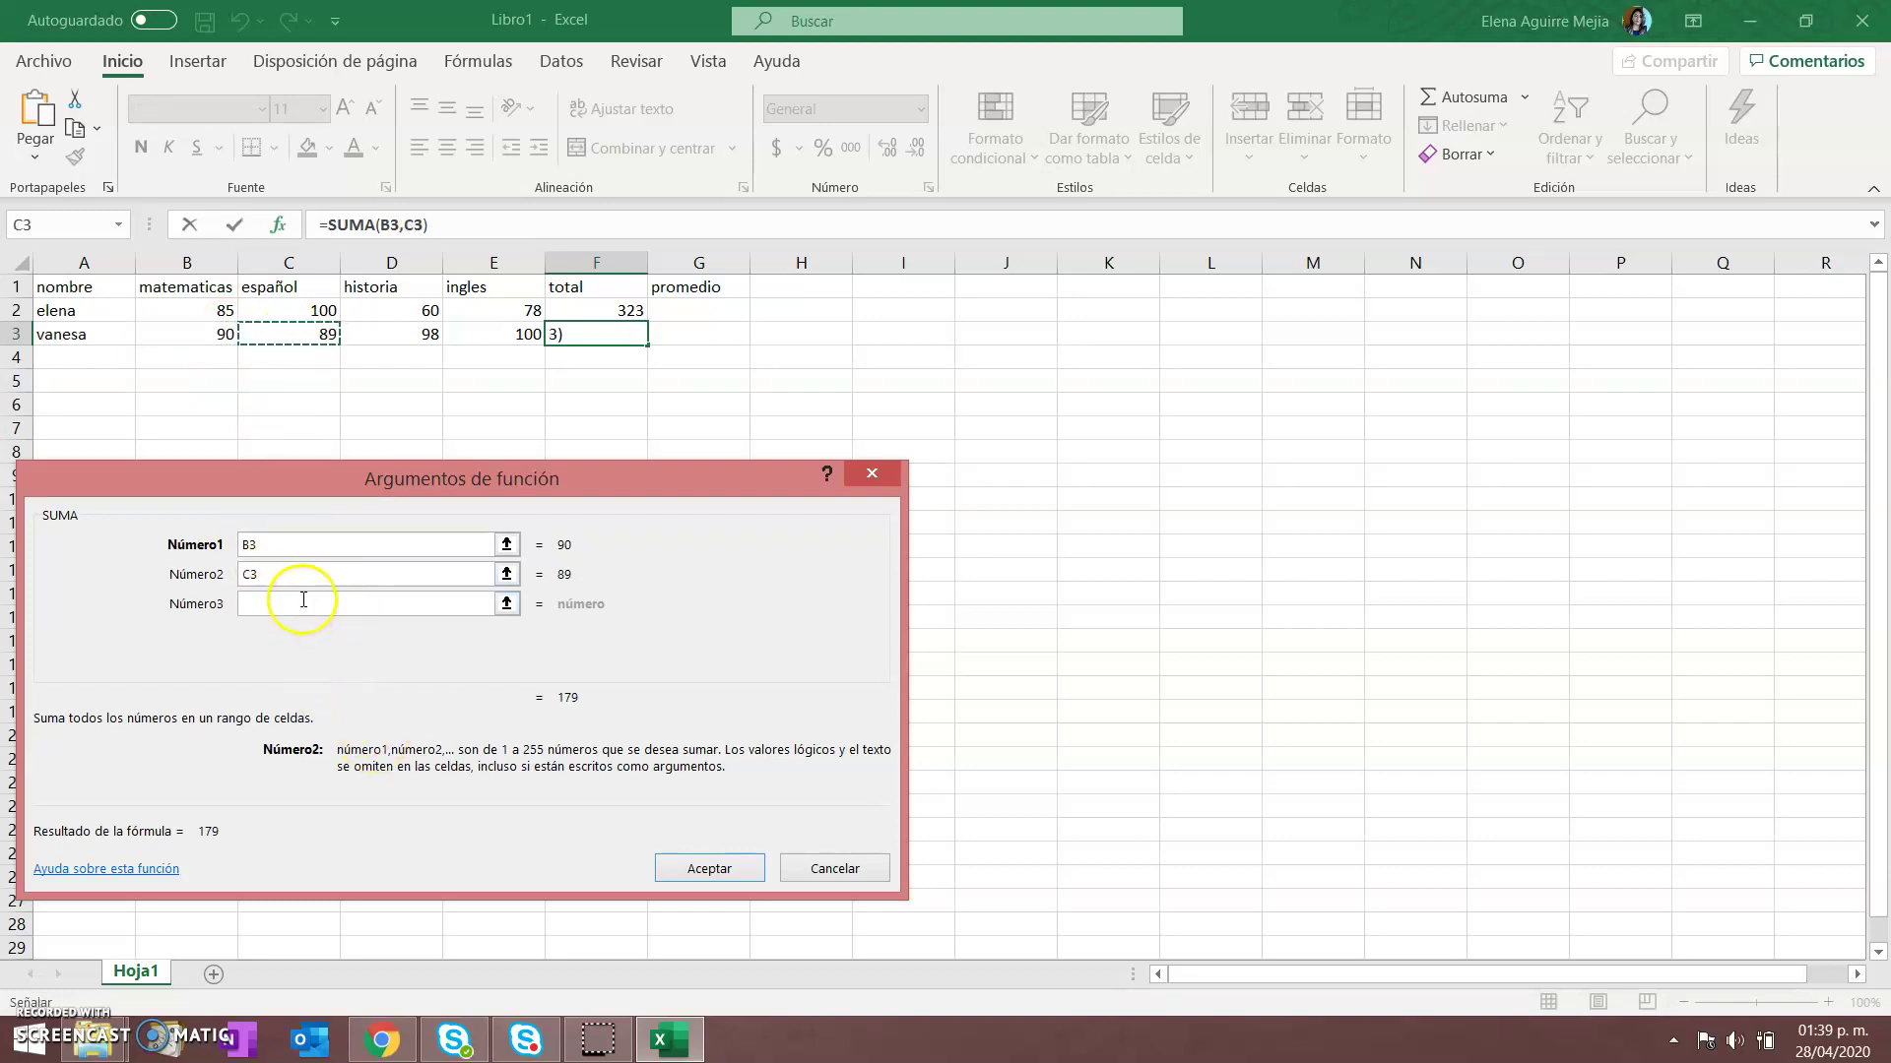
click(376, 334)
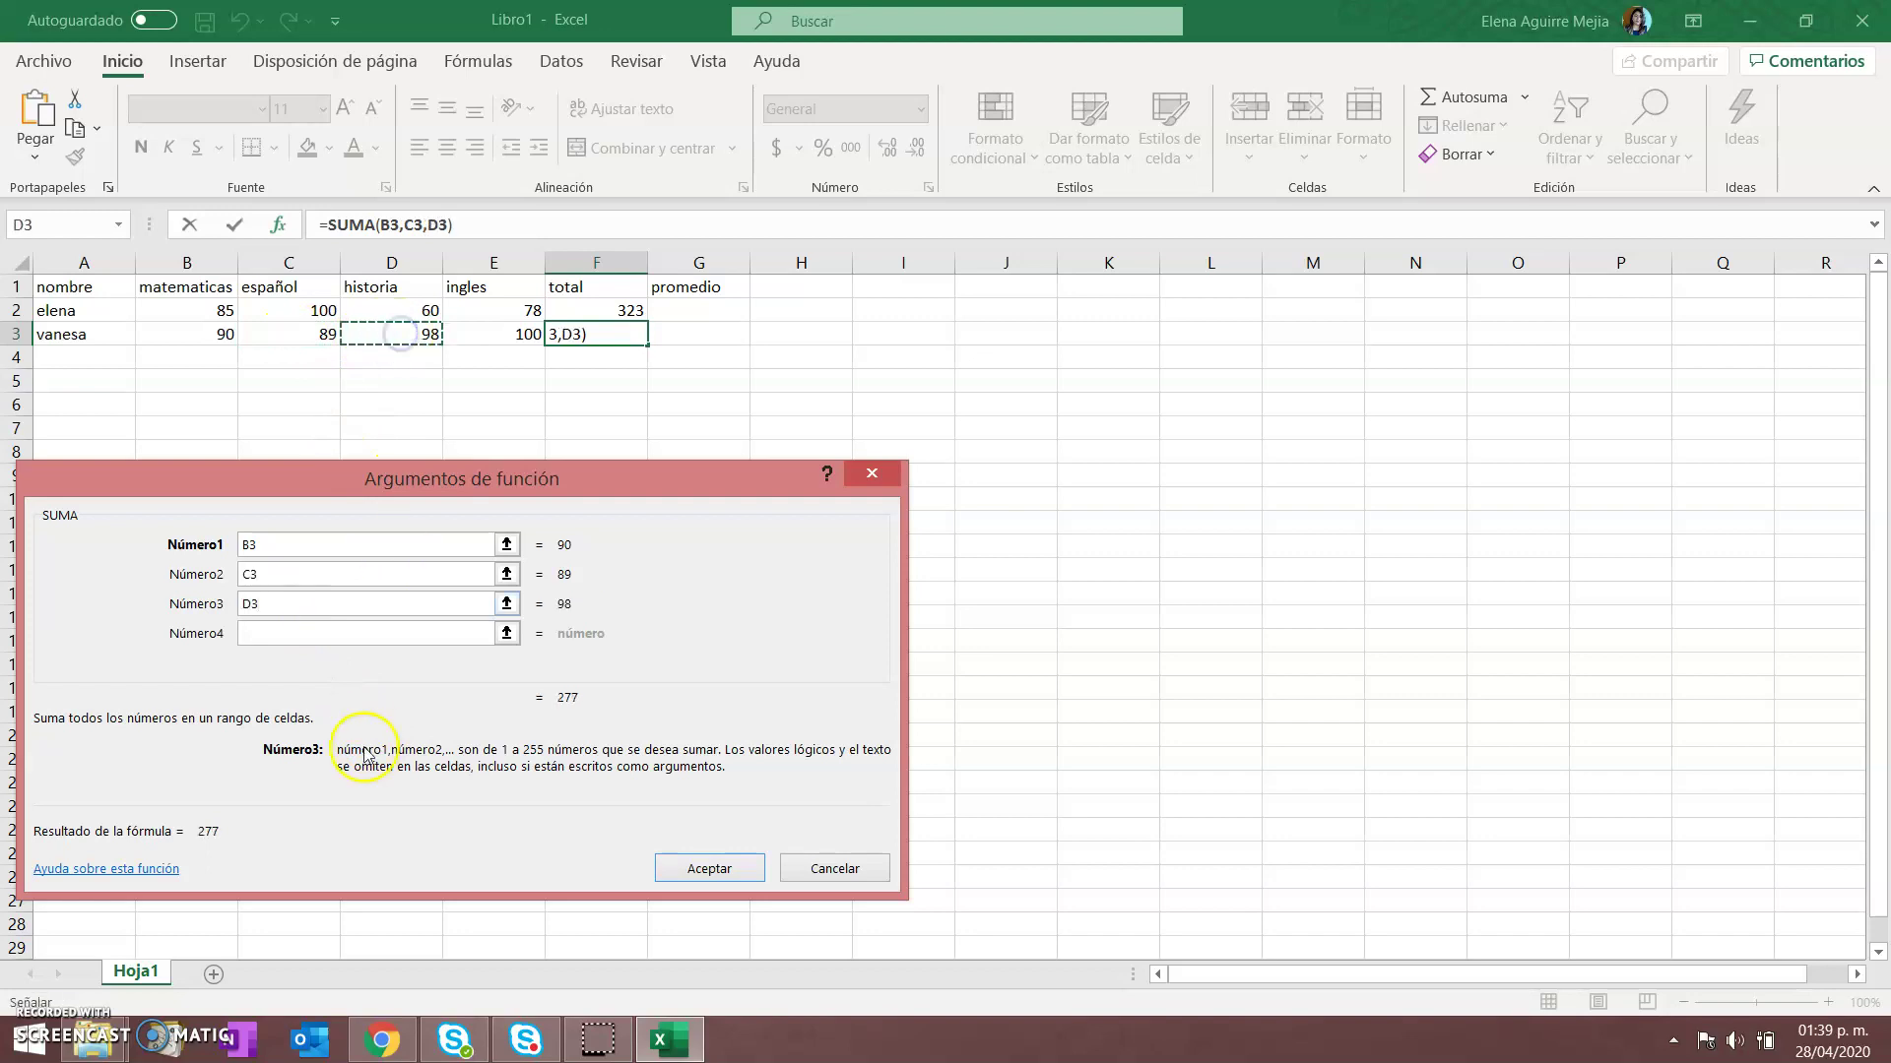
click(320, 632)
click(478, 339)
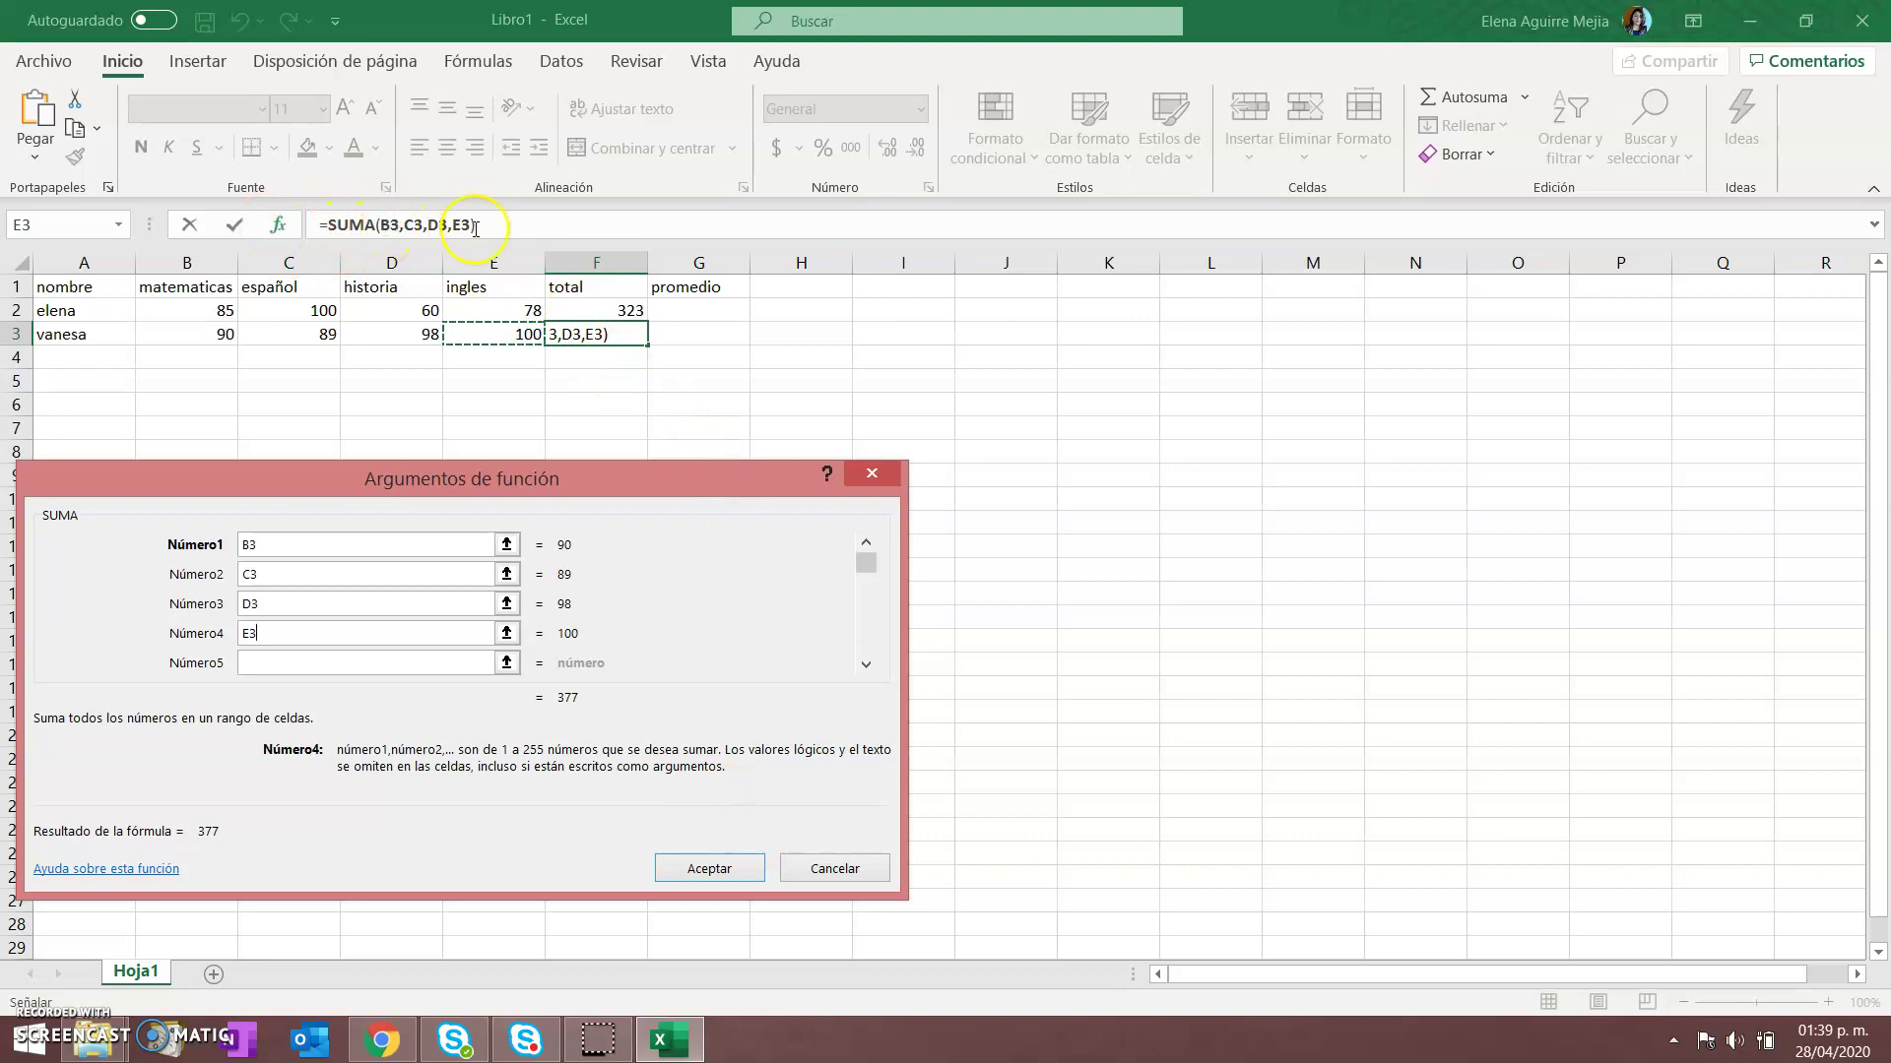
click(720, 869)
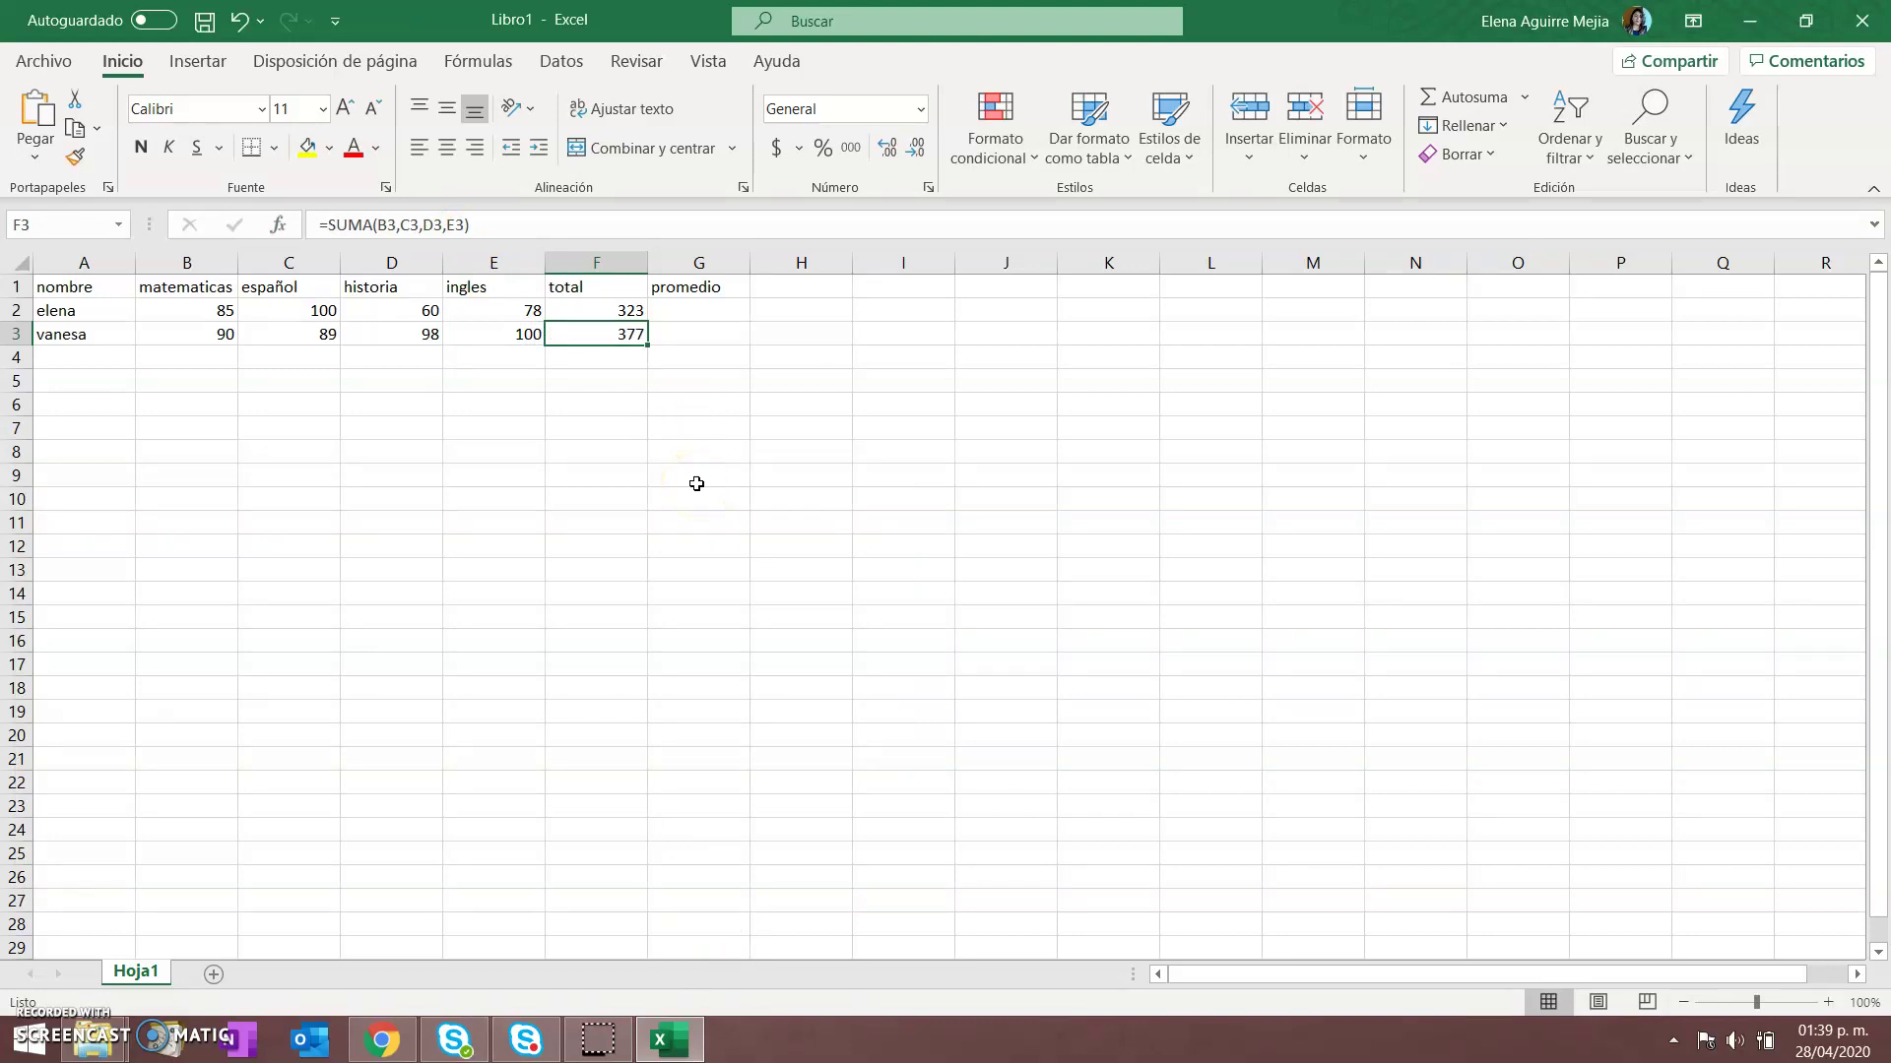
key(Up)
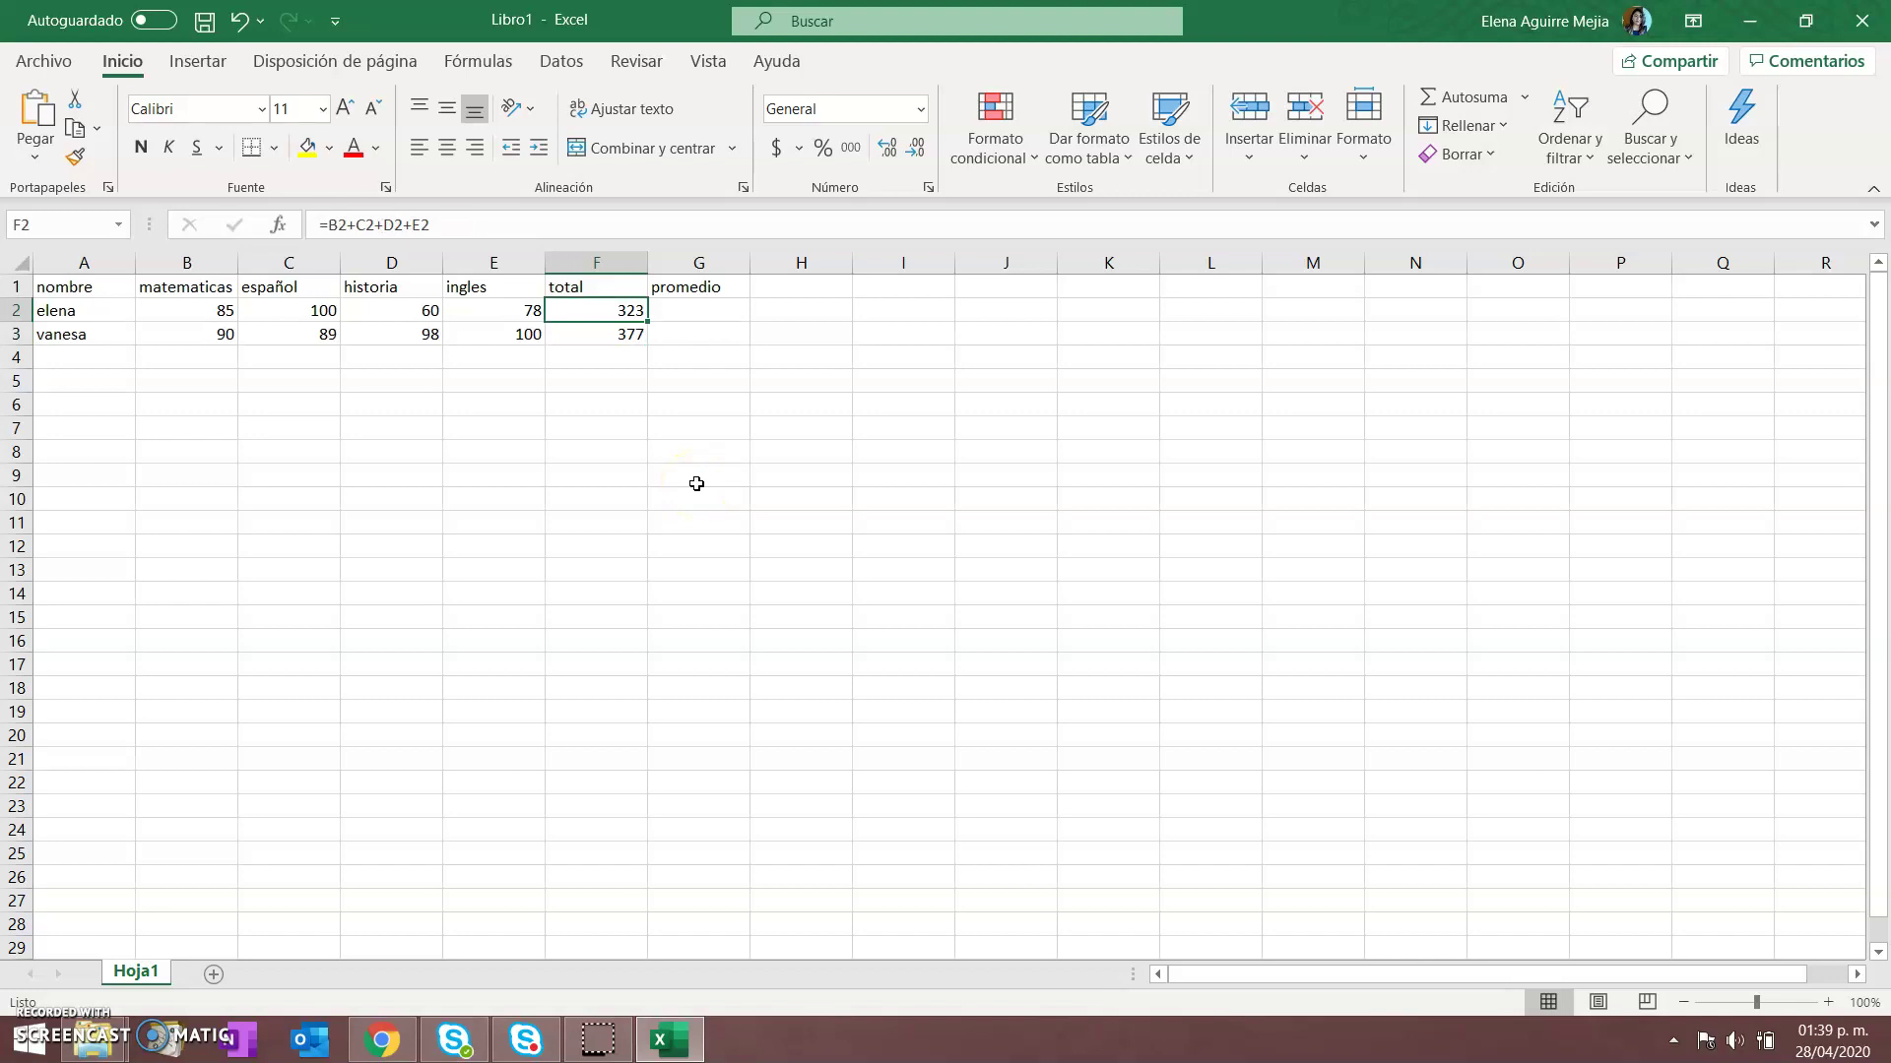
key(Down)
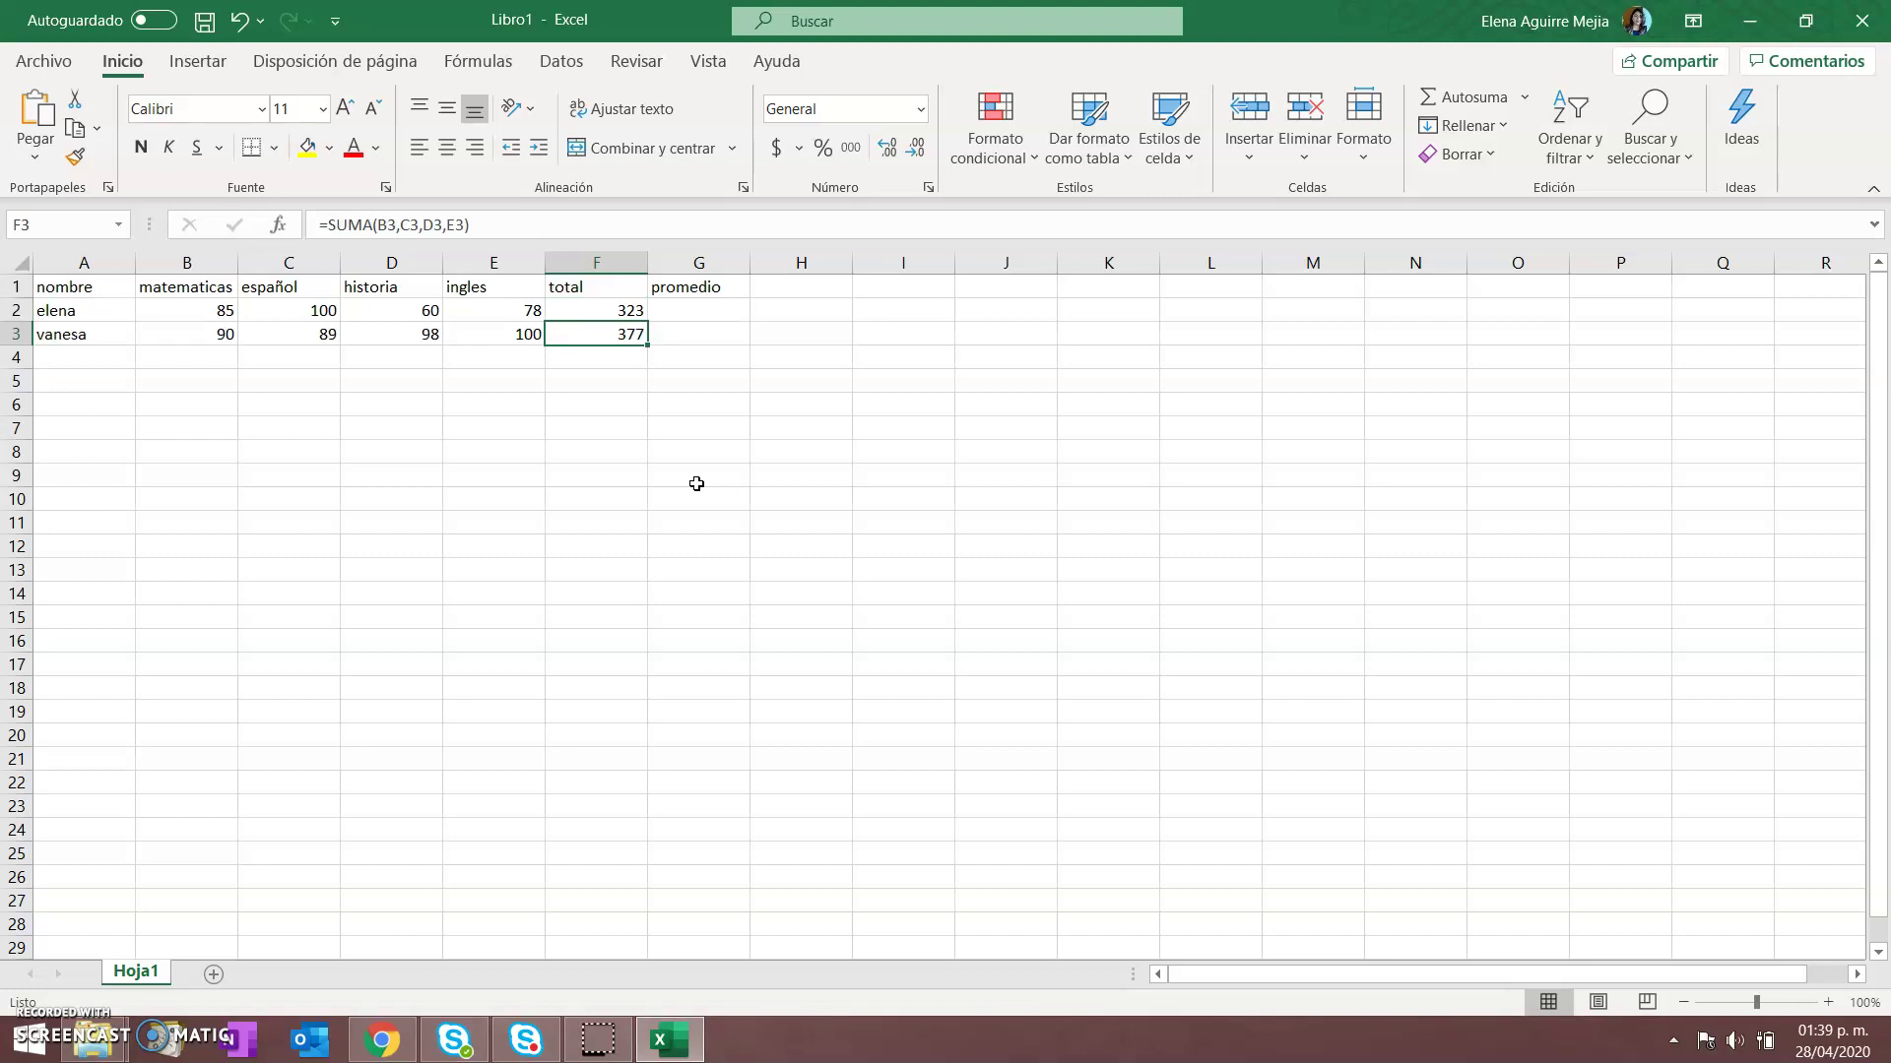
Enter the third student's first name in A4
key(Down)
key(Left)
key(Left)
key(Left)
key(Left)
key(Left)
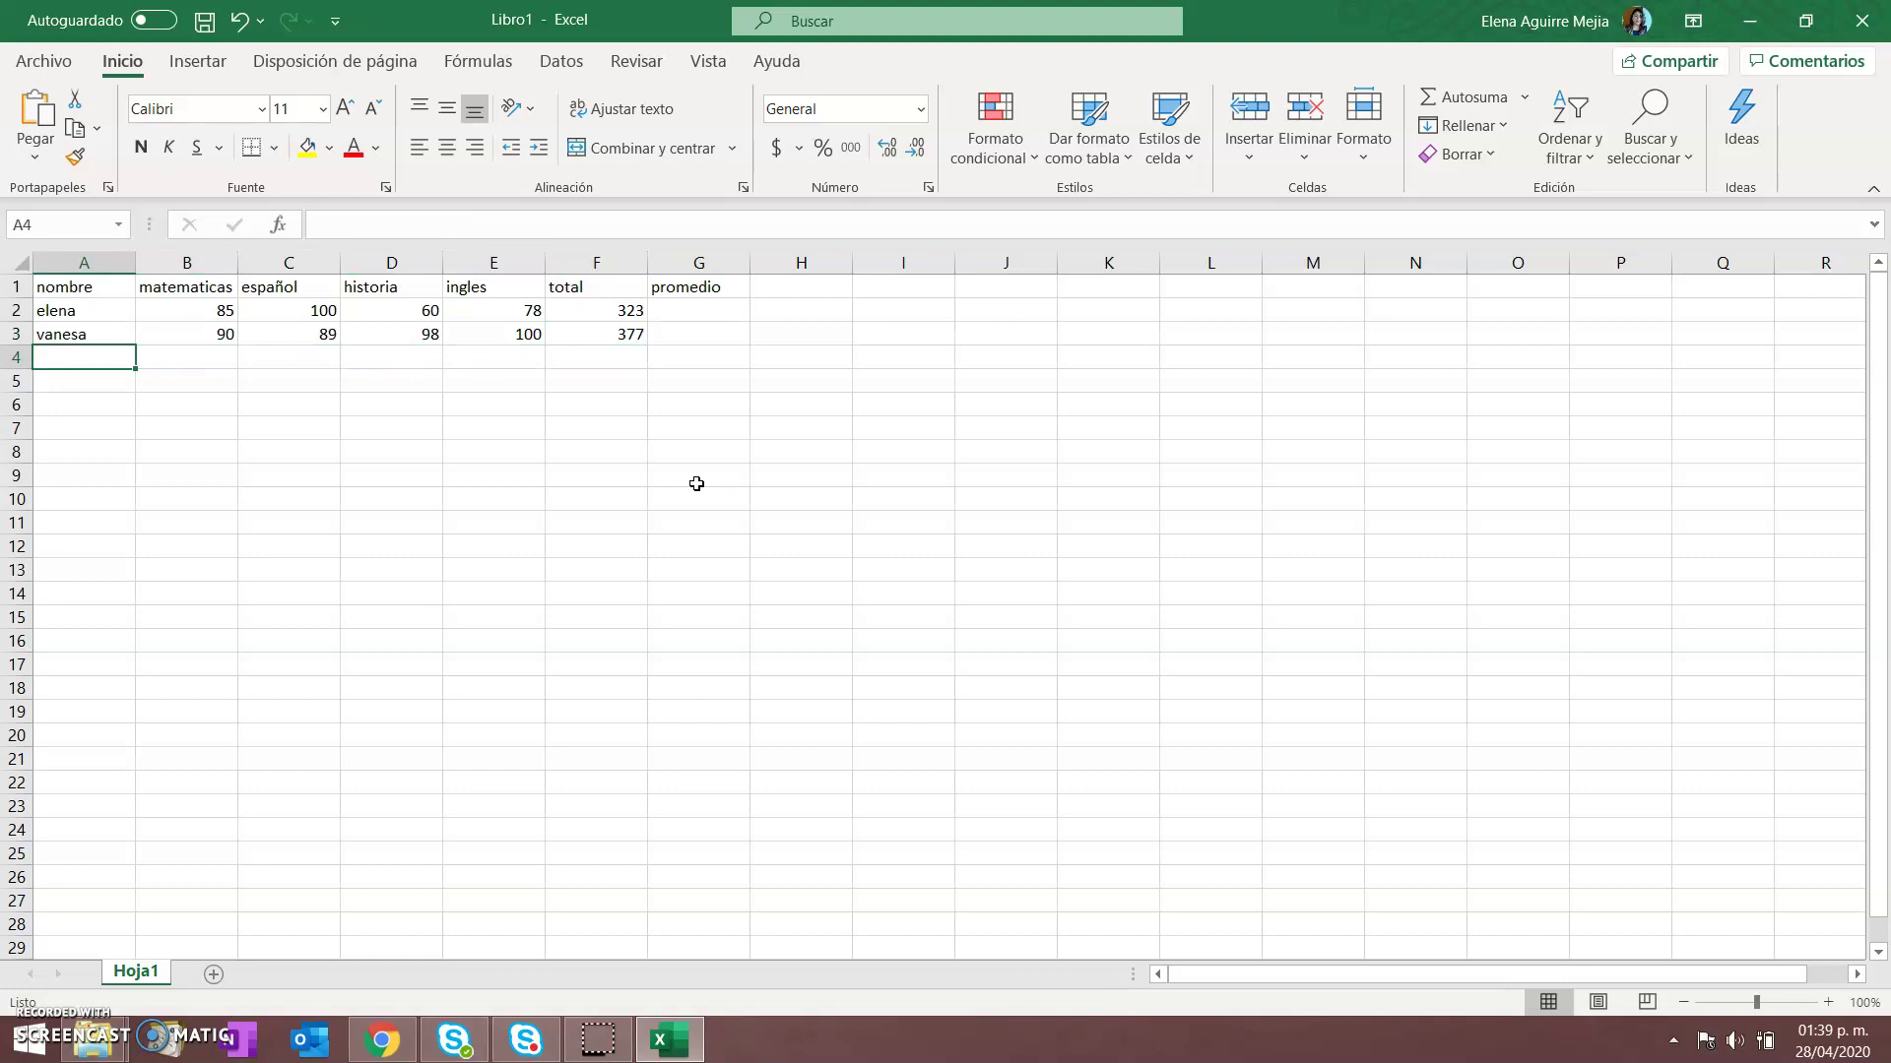
text(moises)
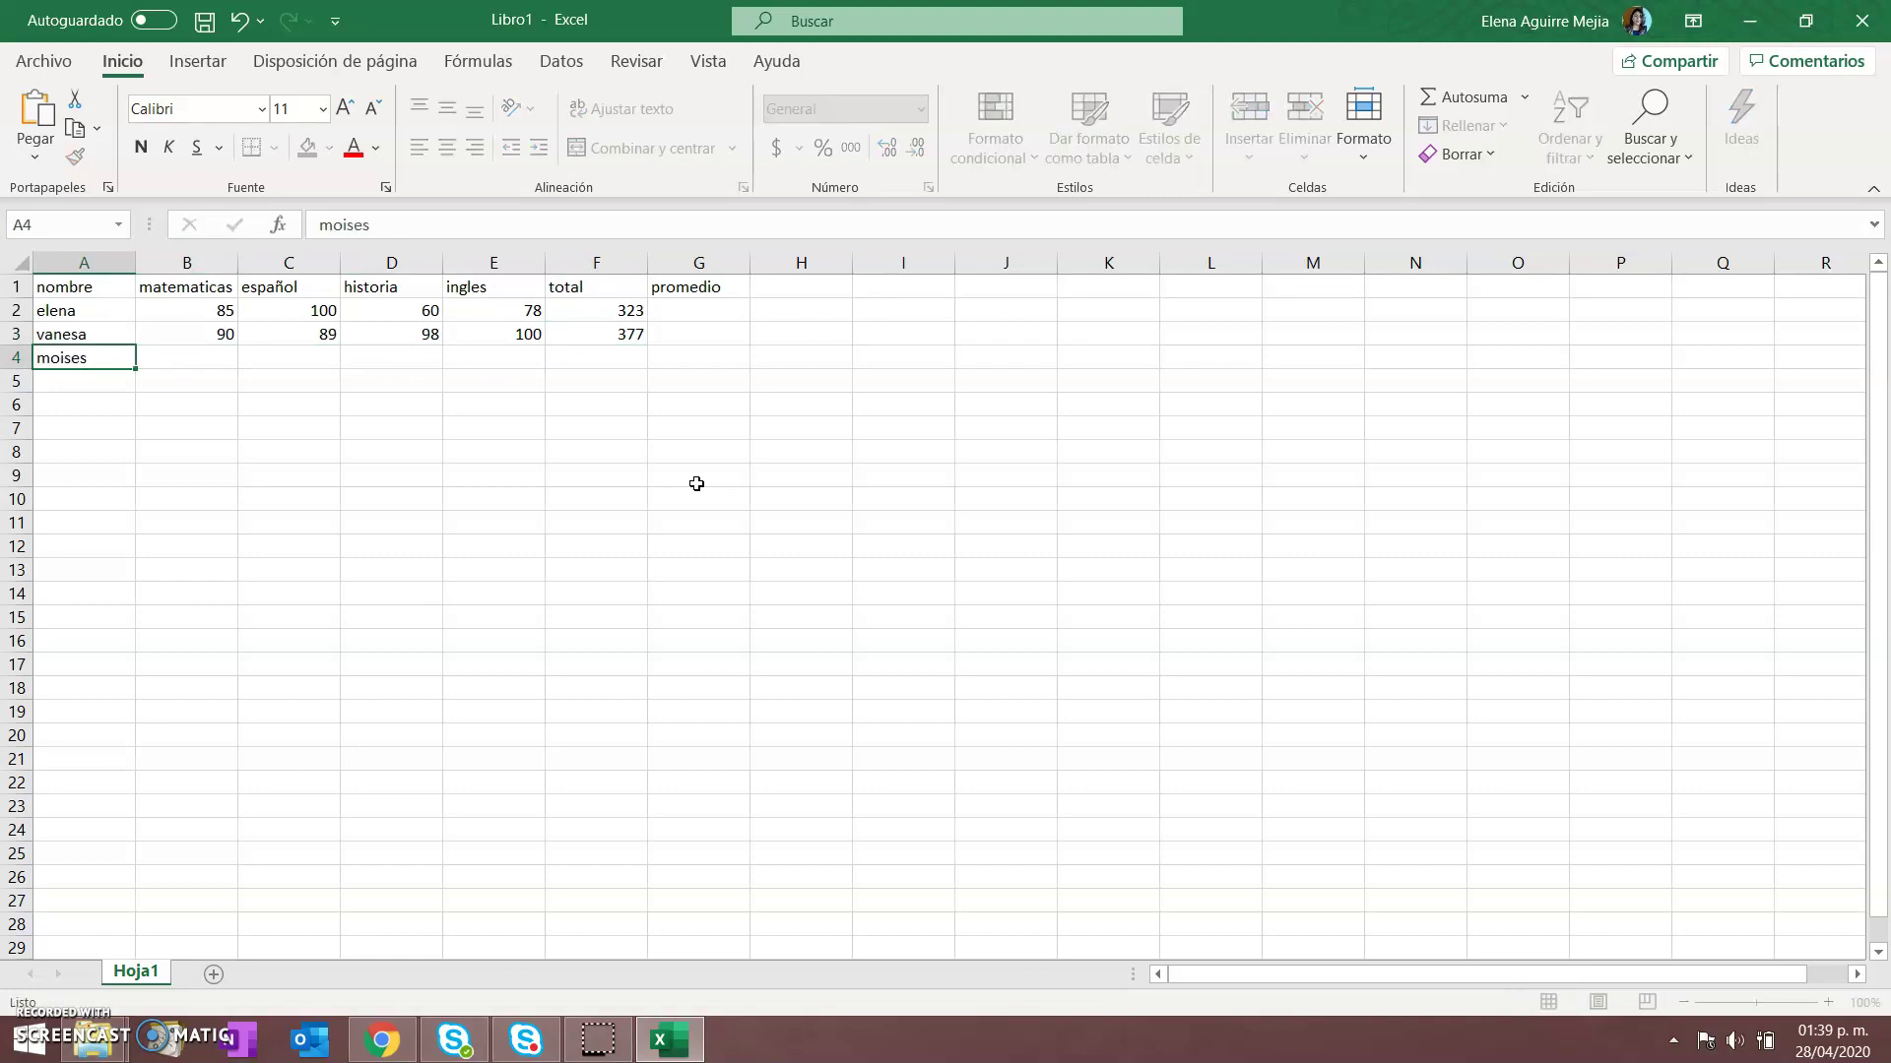
key(Tab)
Enter the third student's grades 45, 78, 90 and 98 in cells B4 to E4
text(45)
key(Tab)
text(78)
key(Tab)
text(90)
key(Tab)
text(98)
key(Tab)
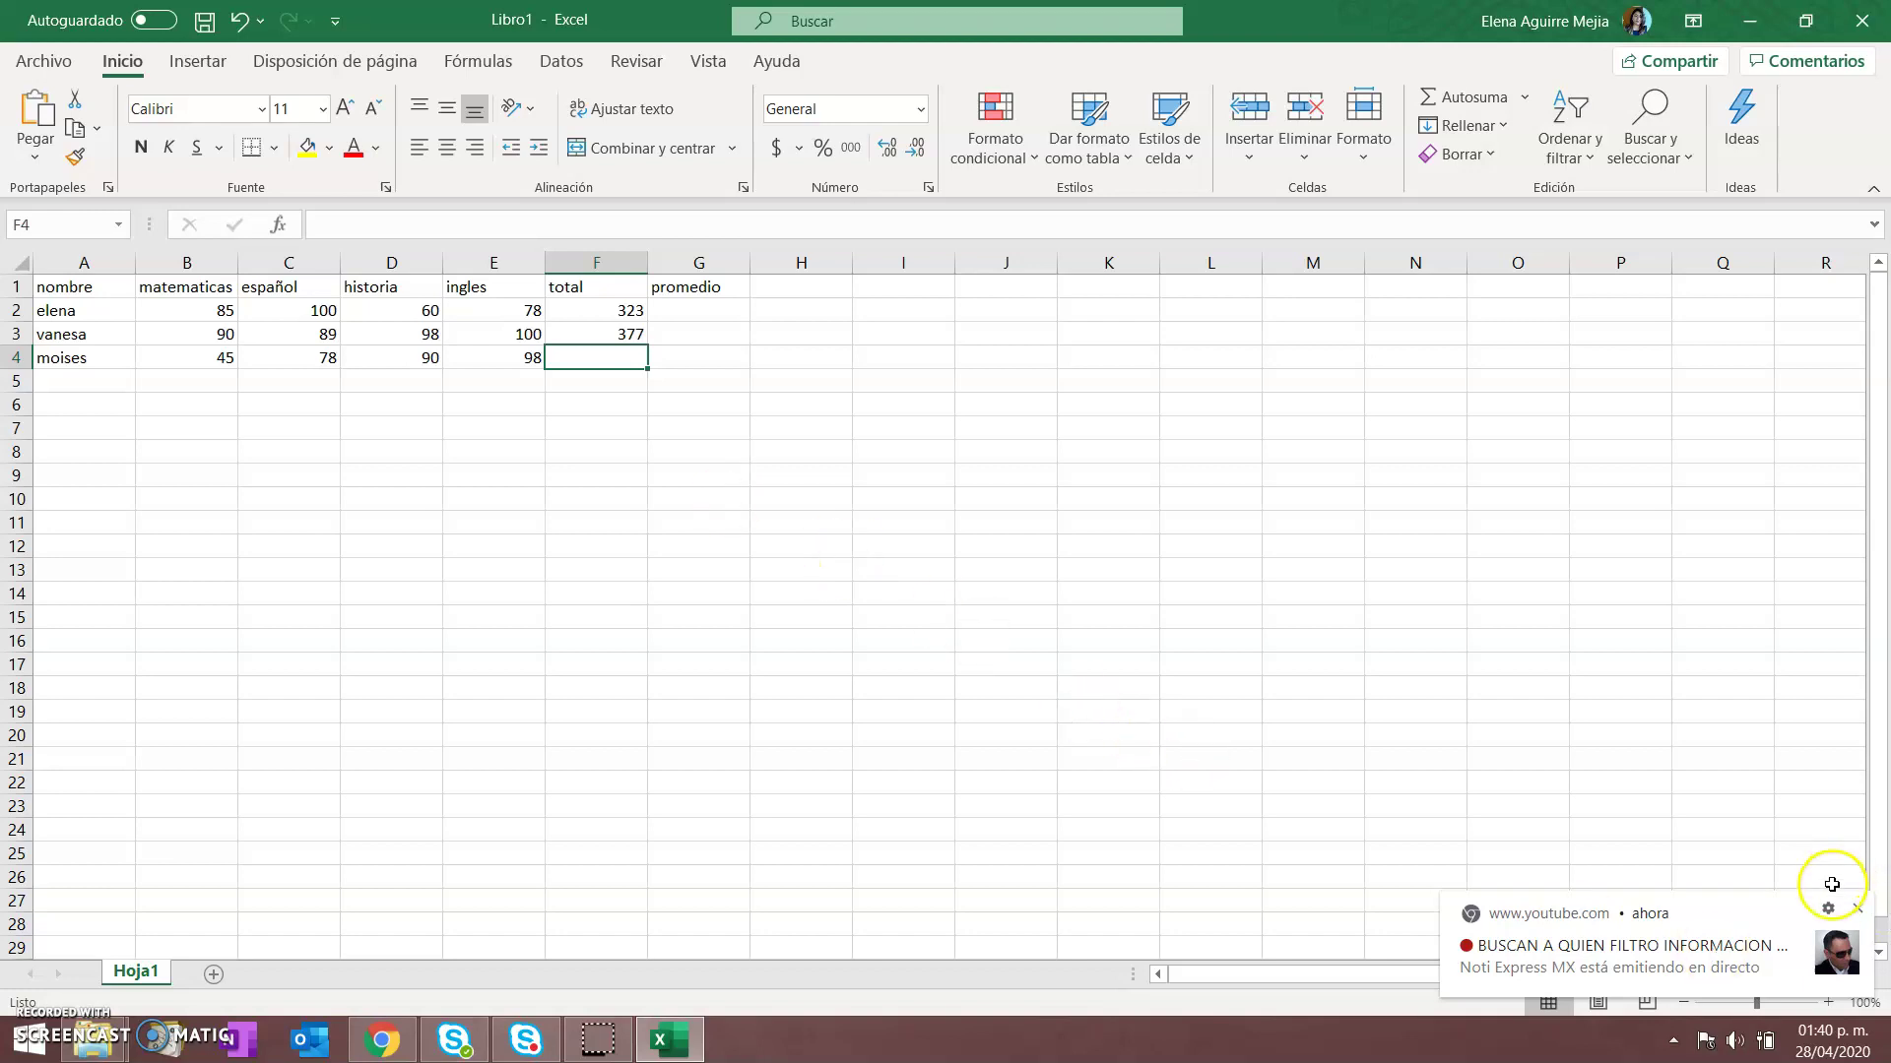
Calculate the third student's total in F4 with AutoSum over B4:E4
click(1858, 910)
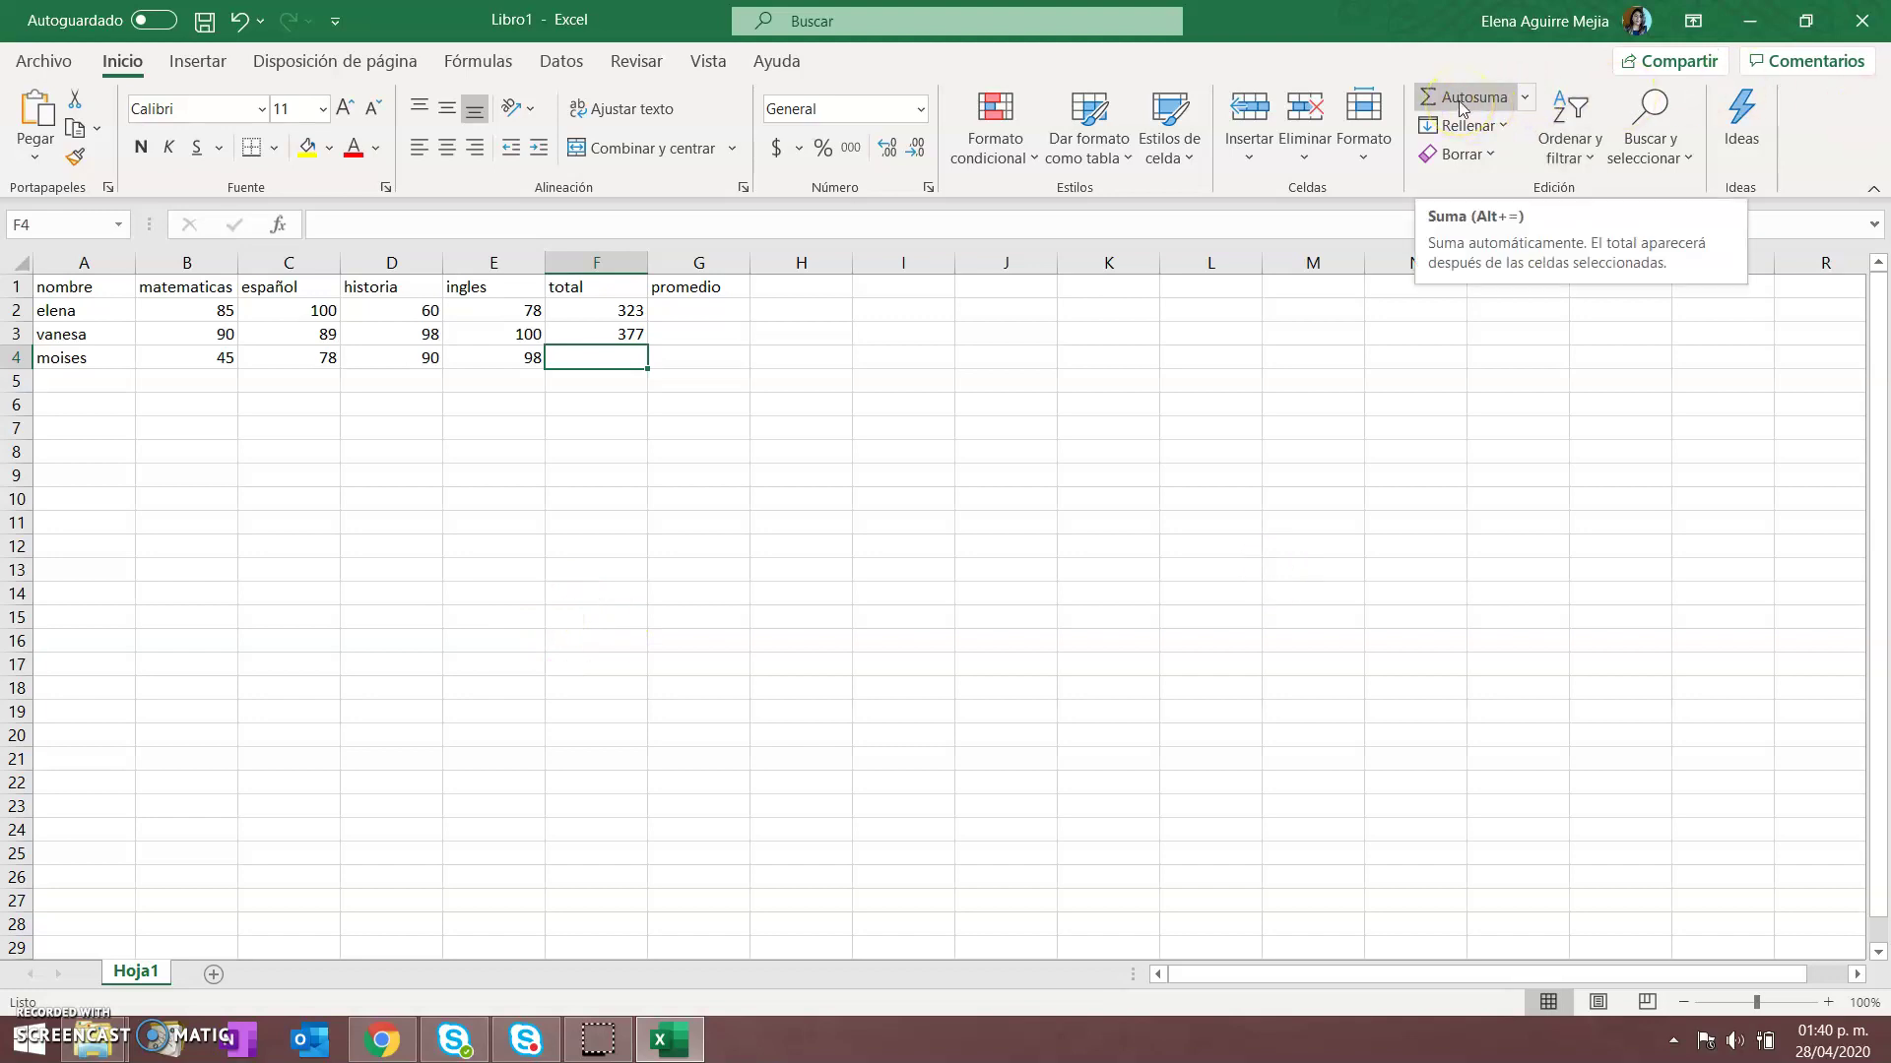
click(588, 357)
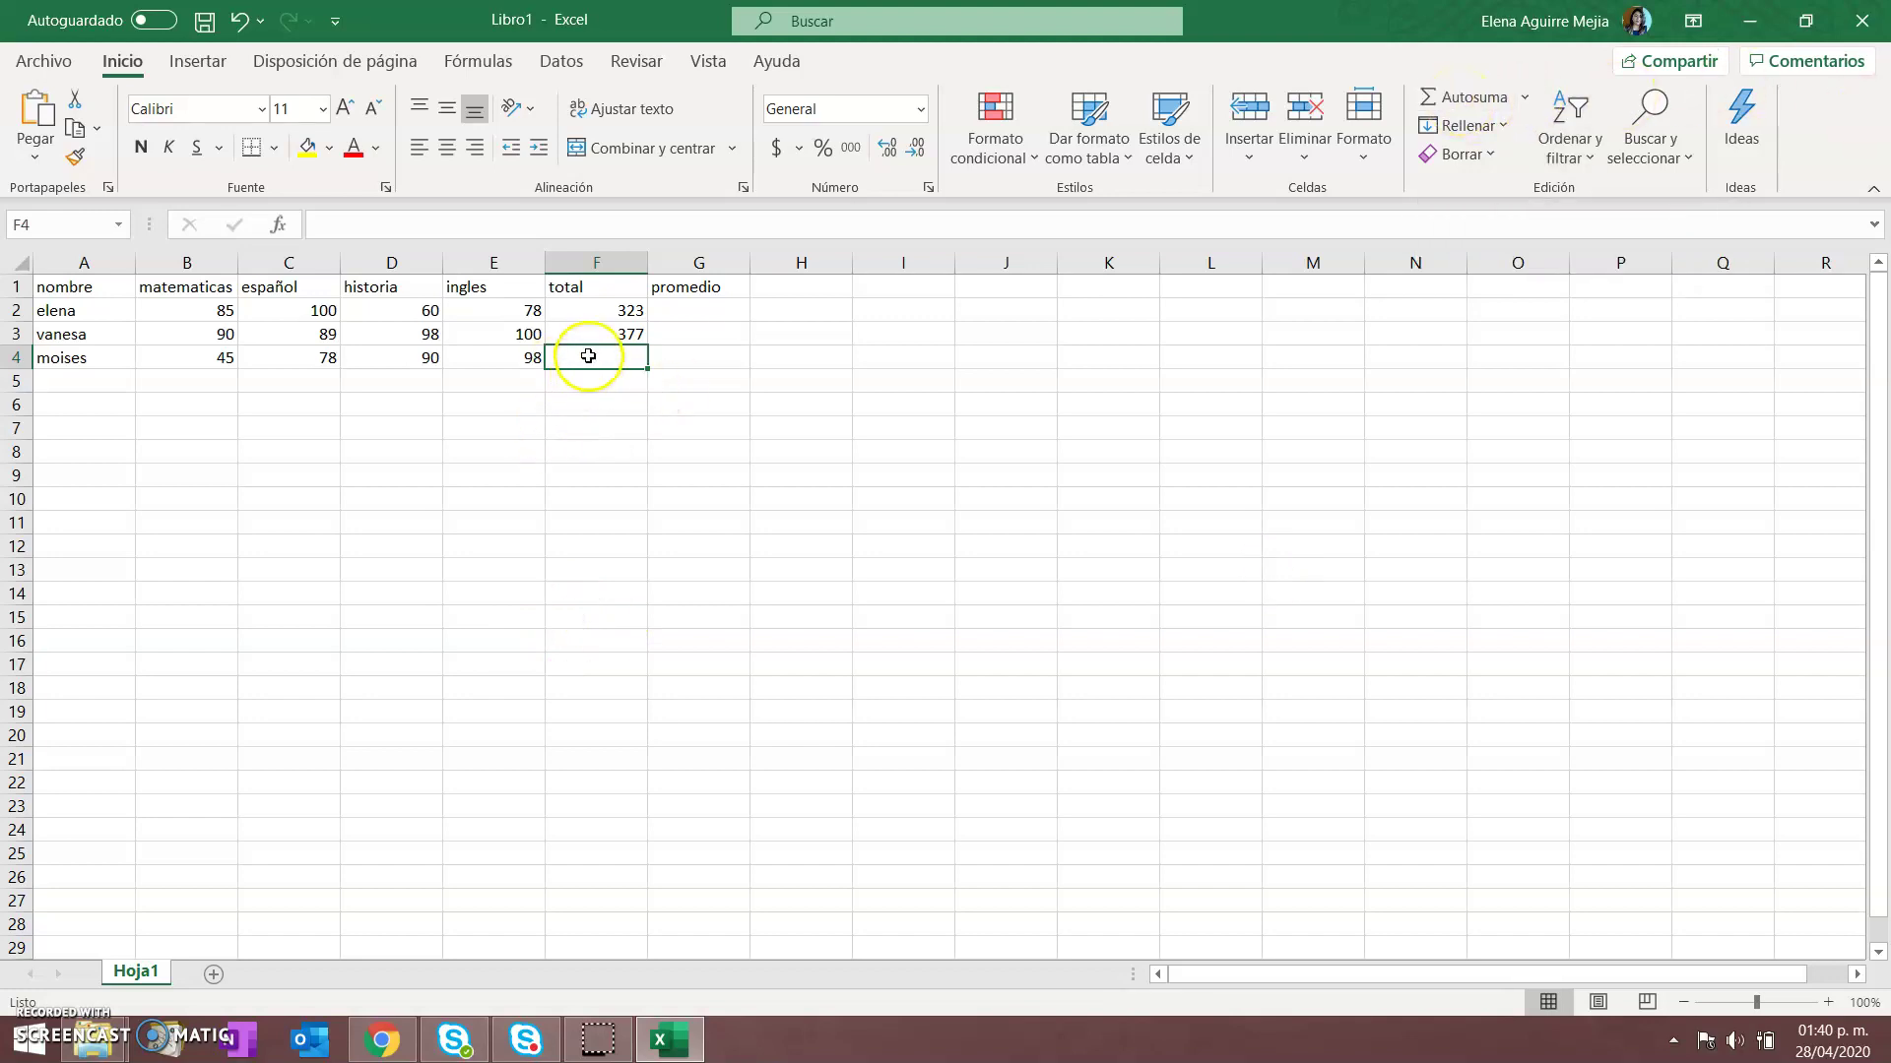
click(593, 383)
click(592, 360)
click(1446, 99)
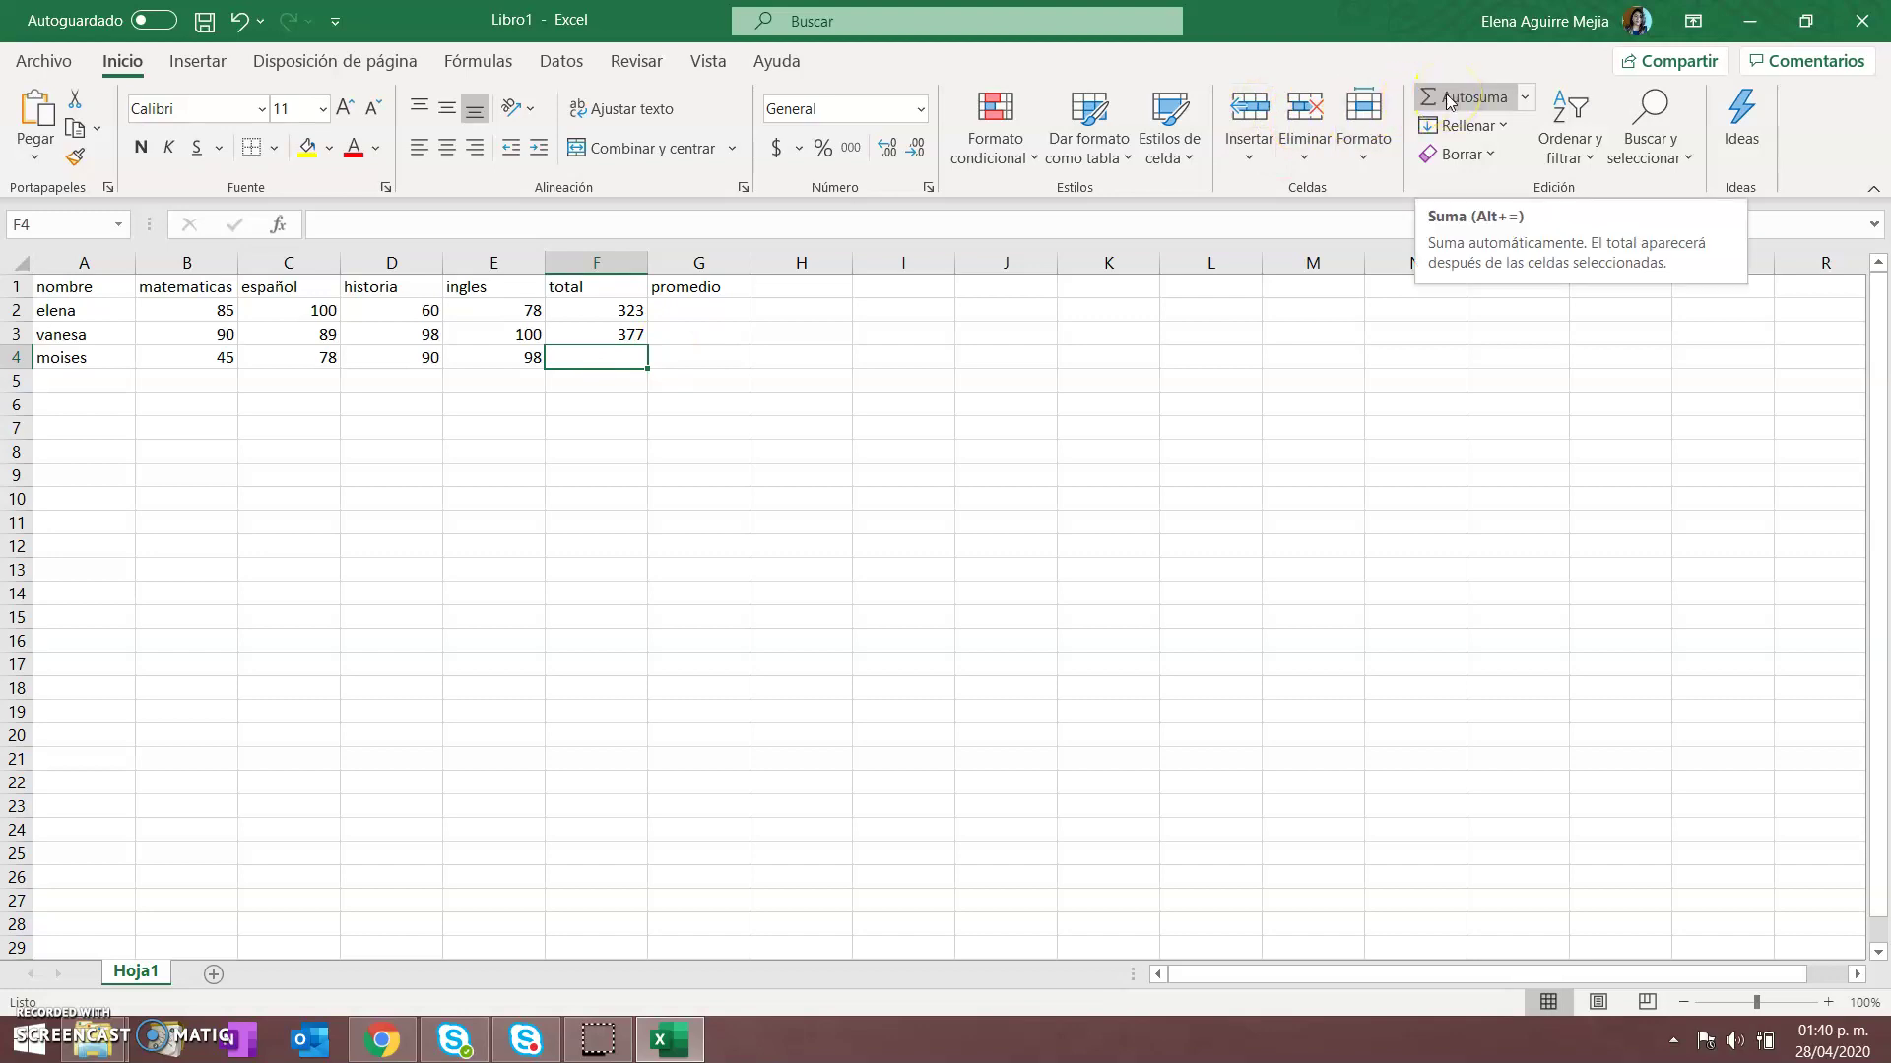
click(1445, 99)
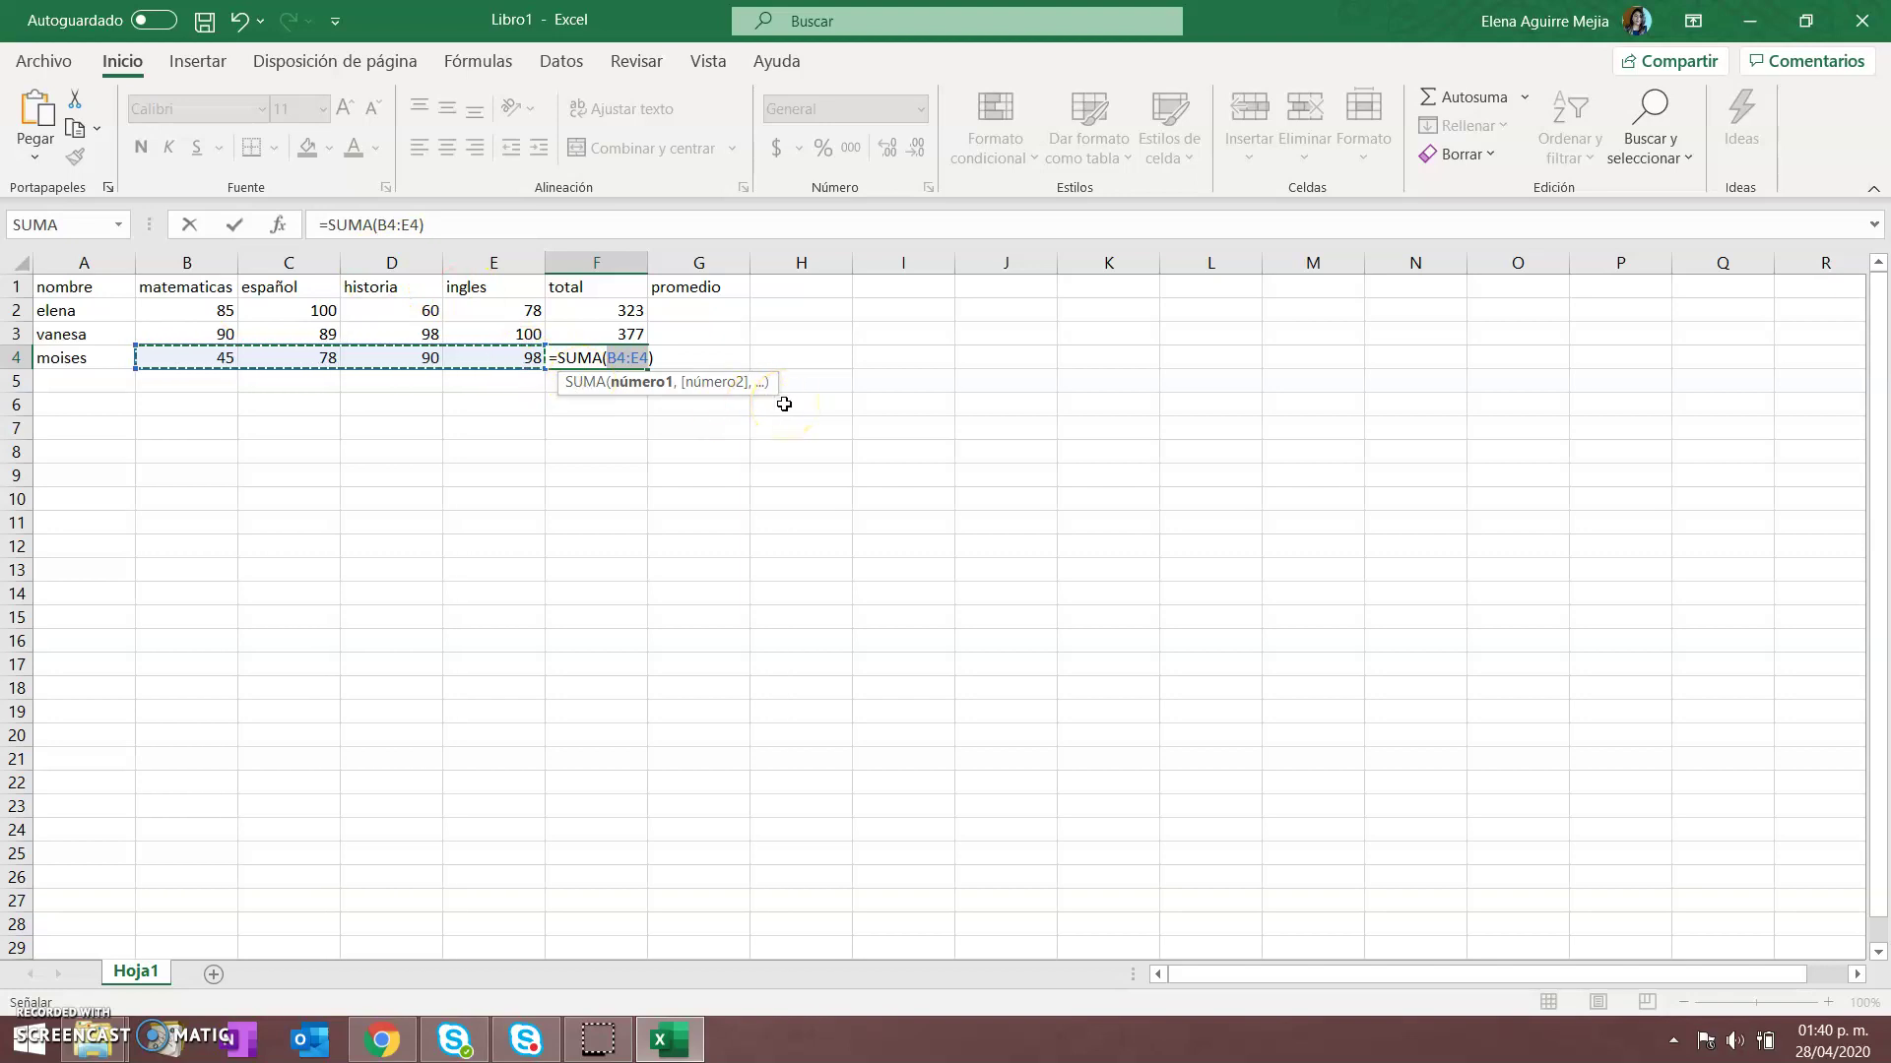
key(Return)
Compare the formulas behind the three student totals in F2, F3 and F4
click(627, 309)
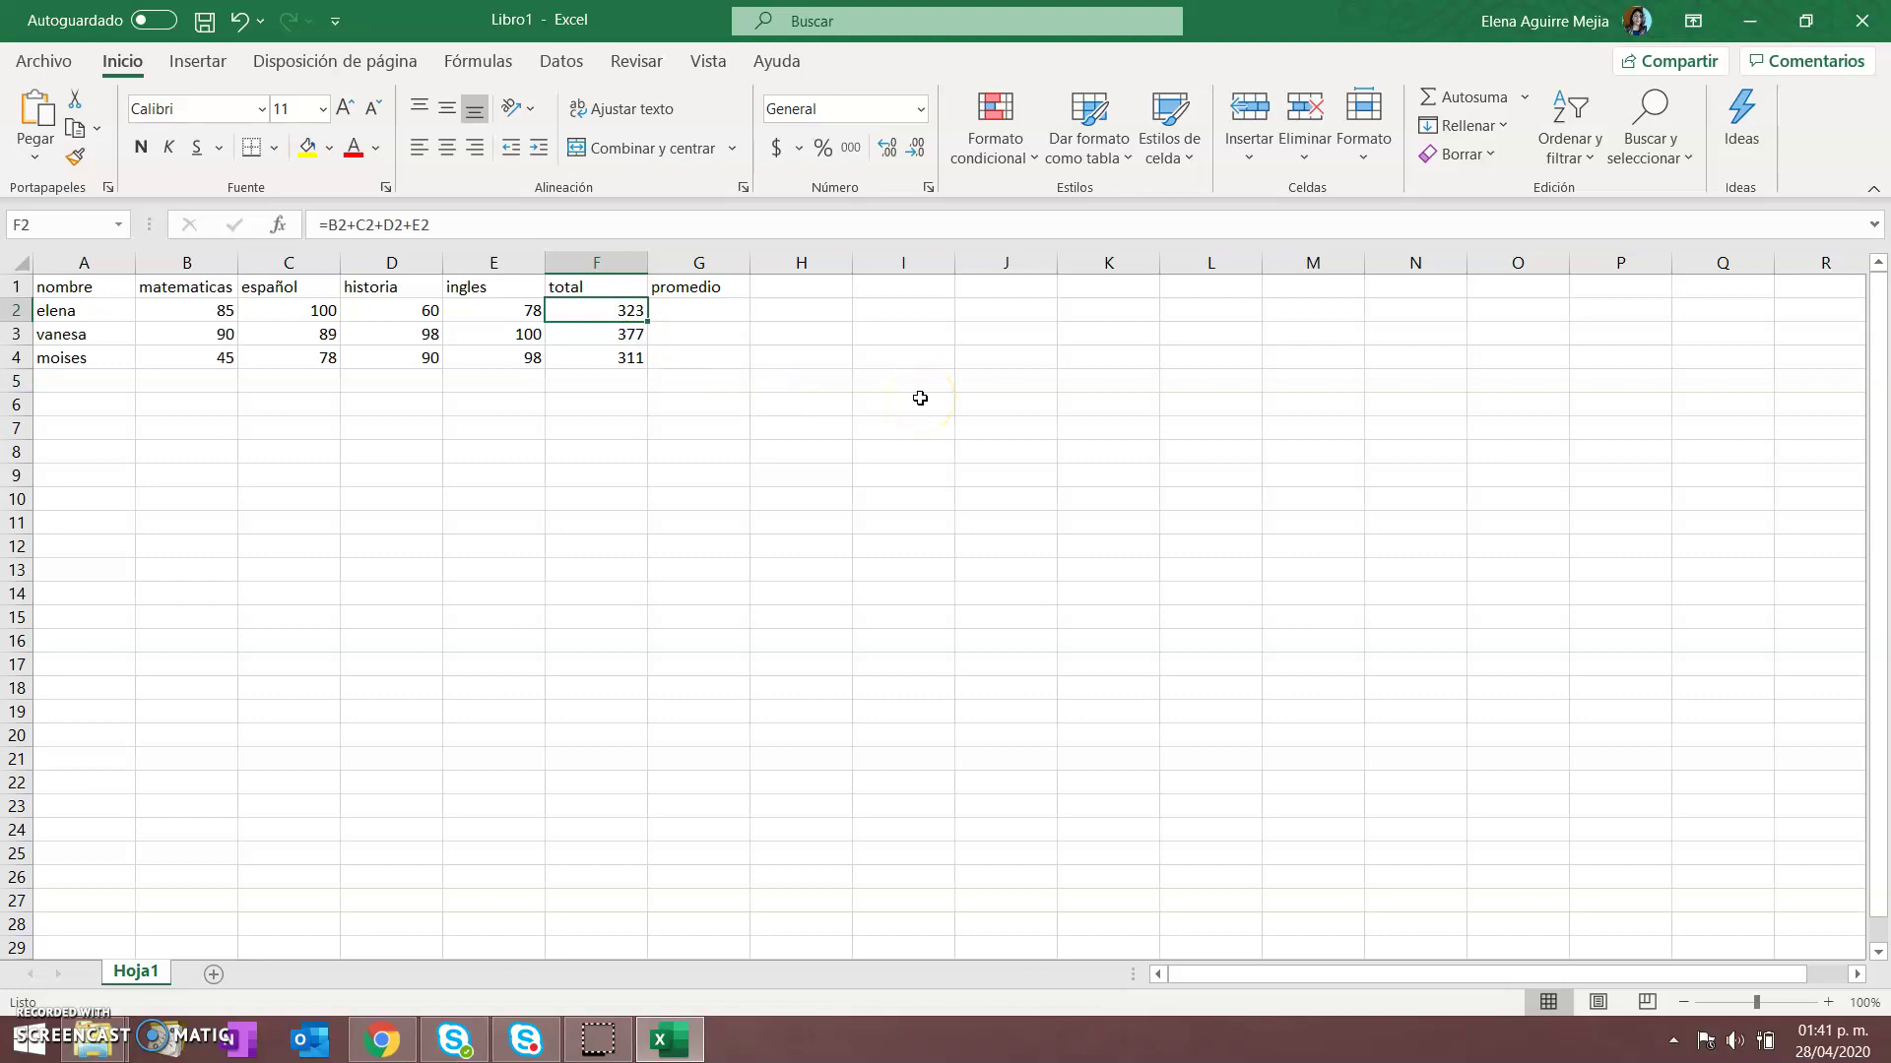
key(Down)
key(Down)
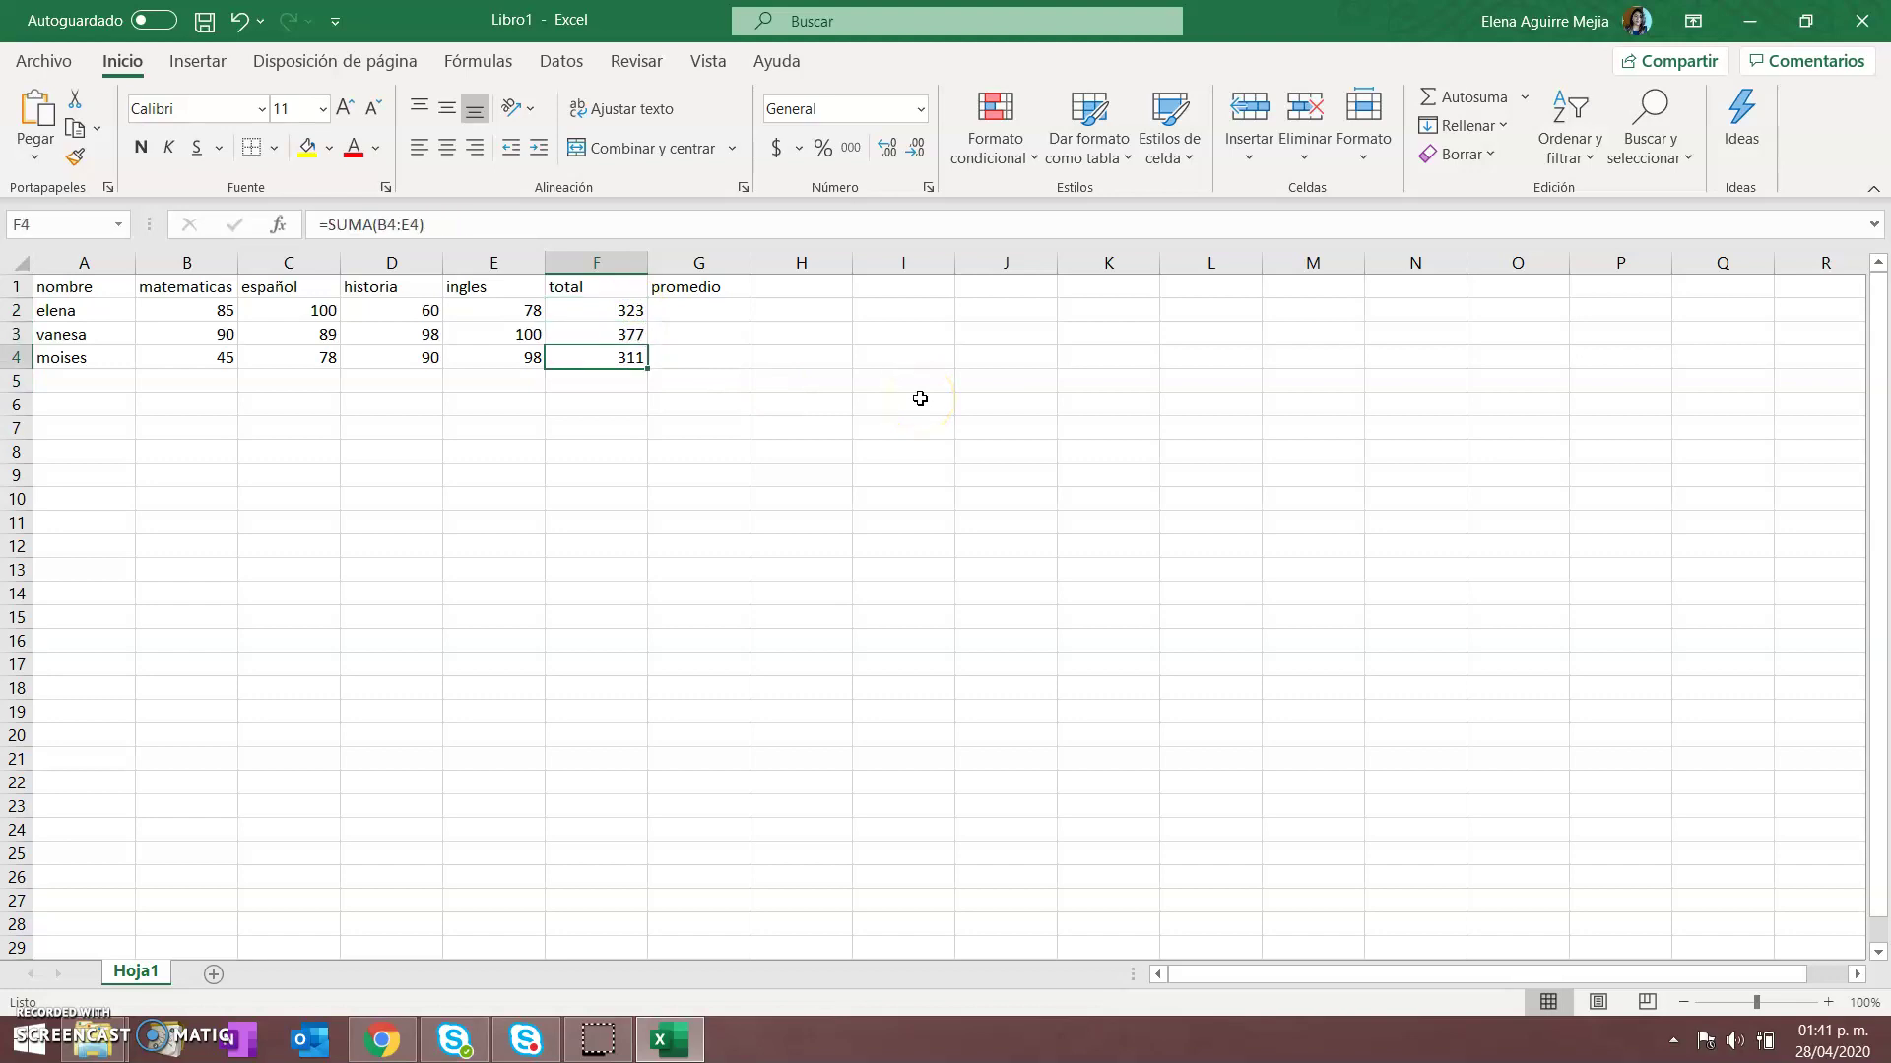
key(Up)
key(Up)
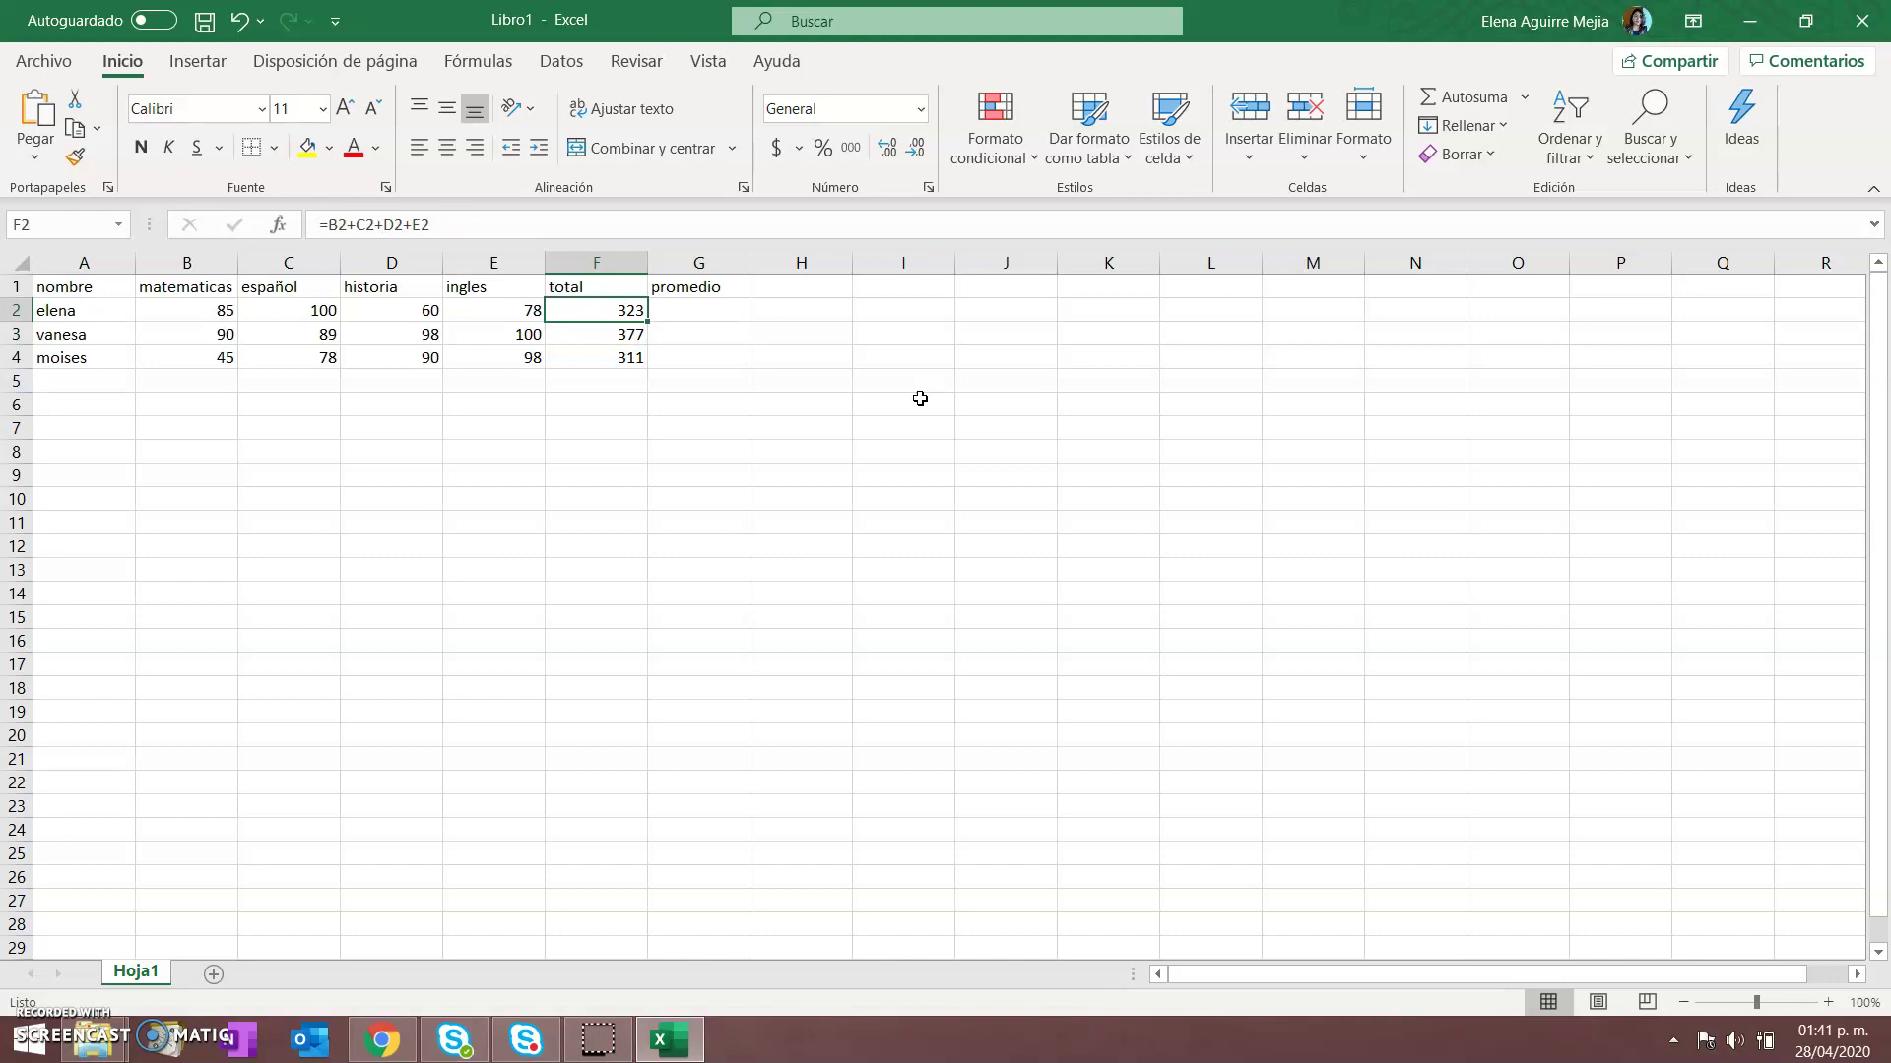
key(Down)
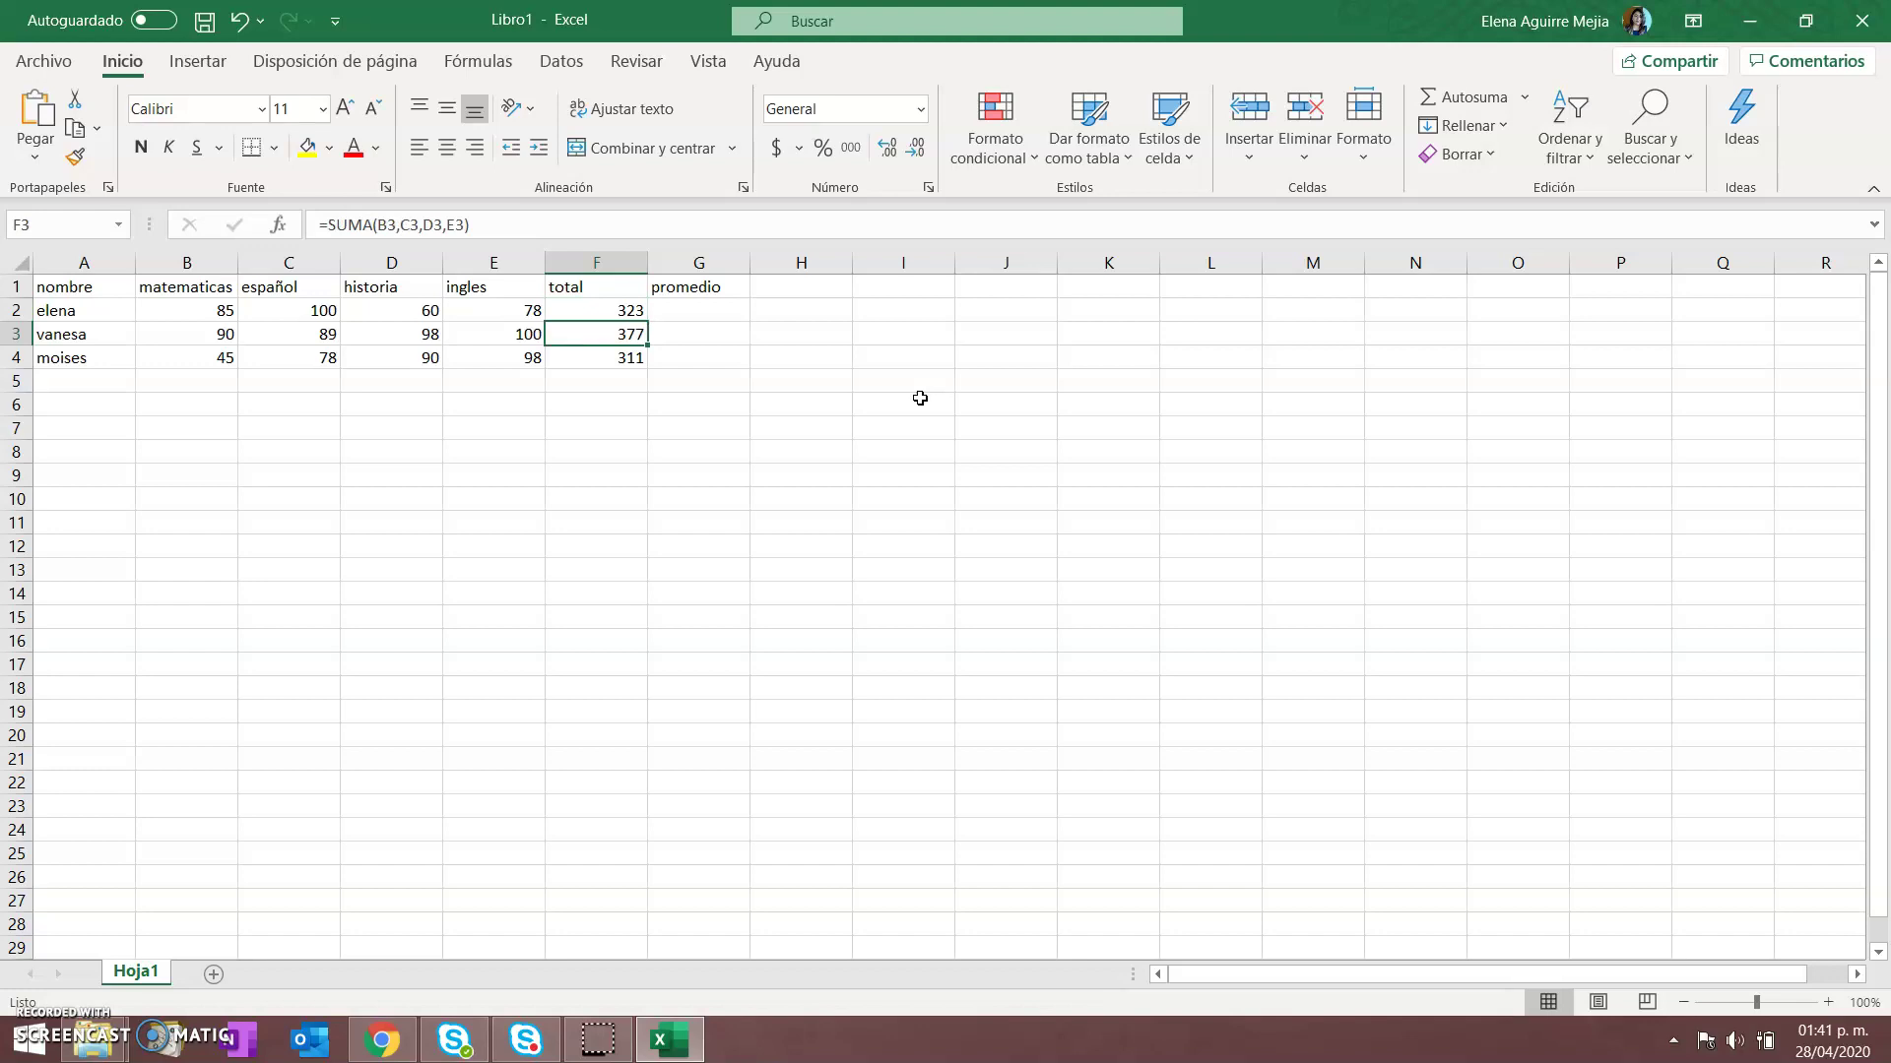
key(Down)
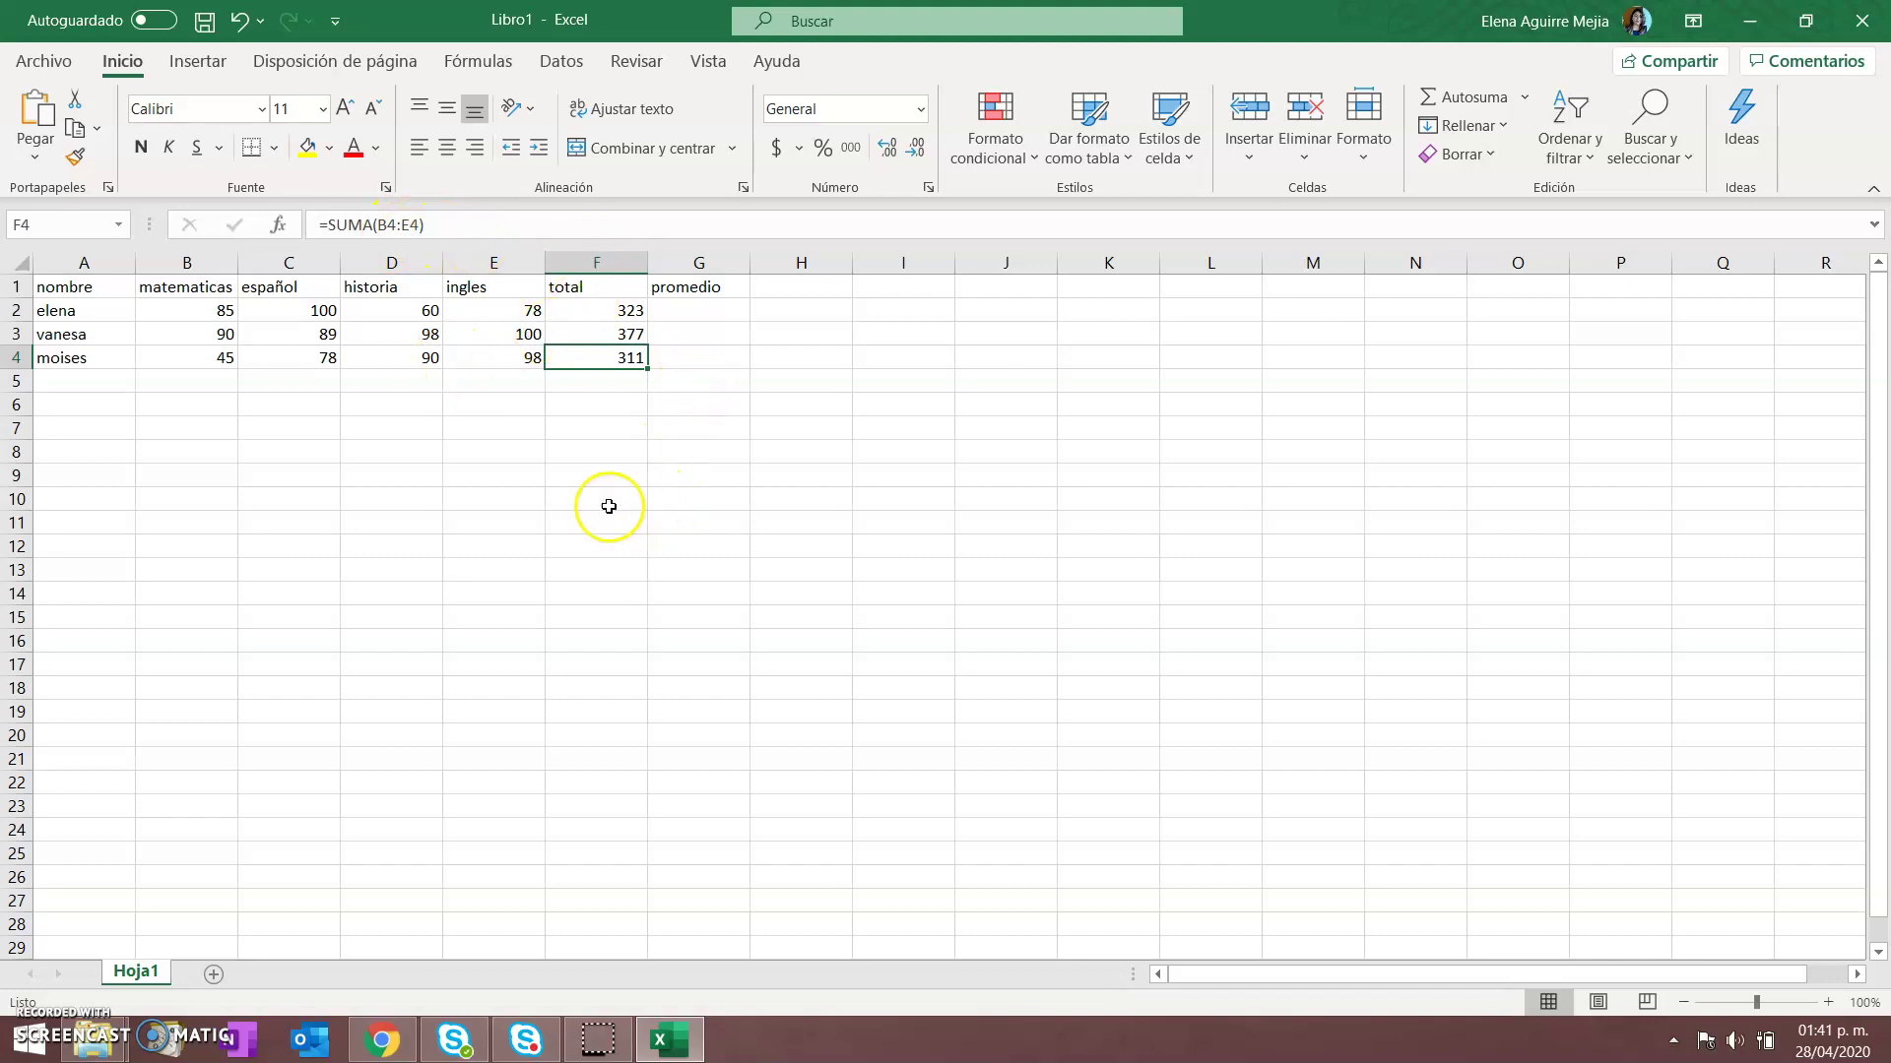
Add the three student totals F2:F4 with AutoSum in F5 and check the summed range
click(604, 381)
drag(626, 308, 627, 359)
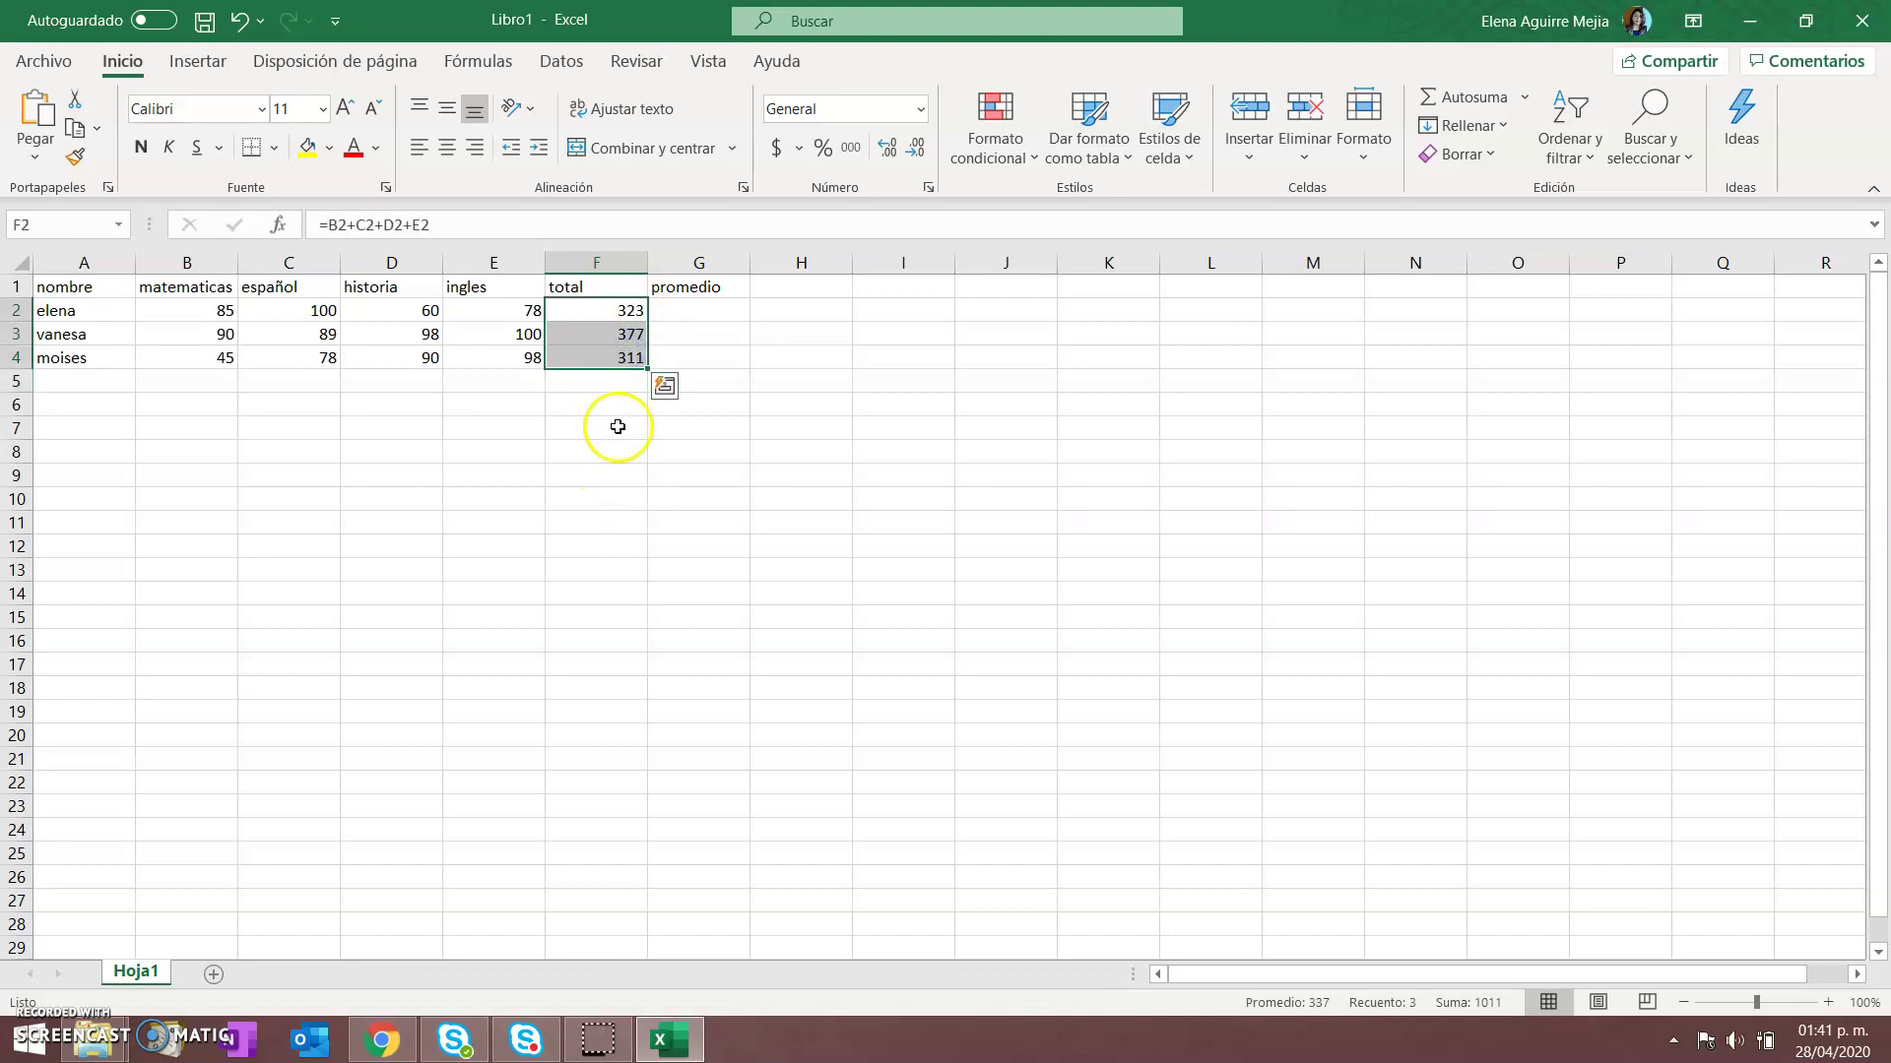
click(608, 384)
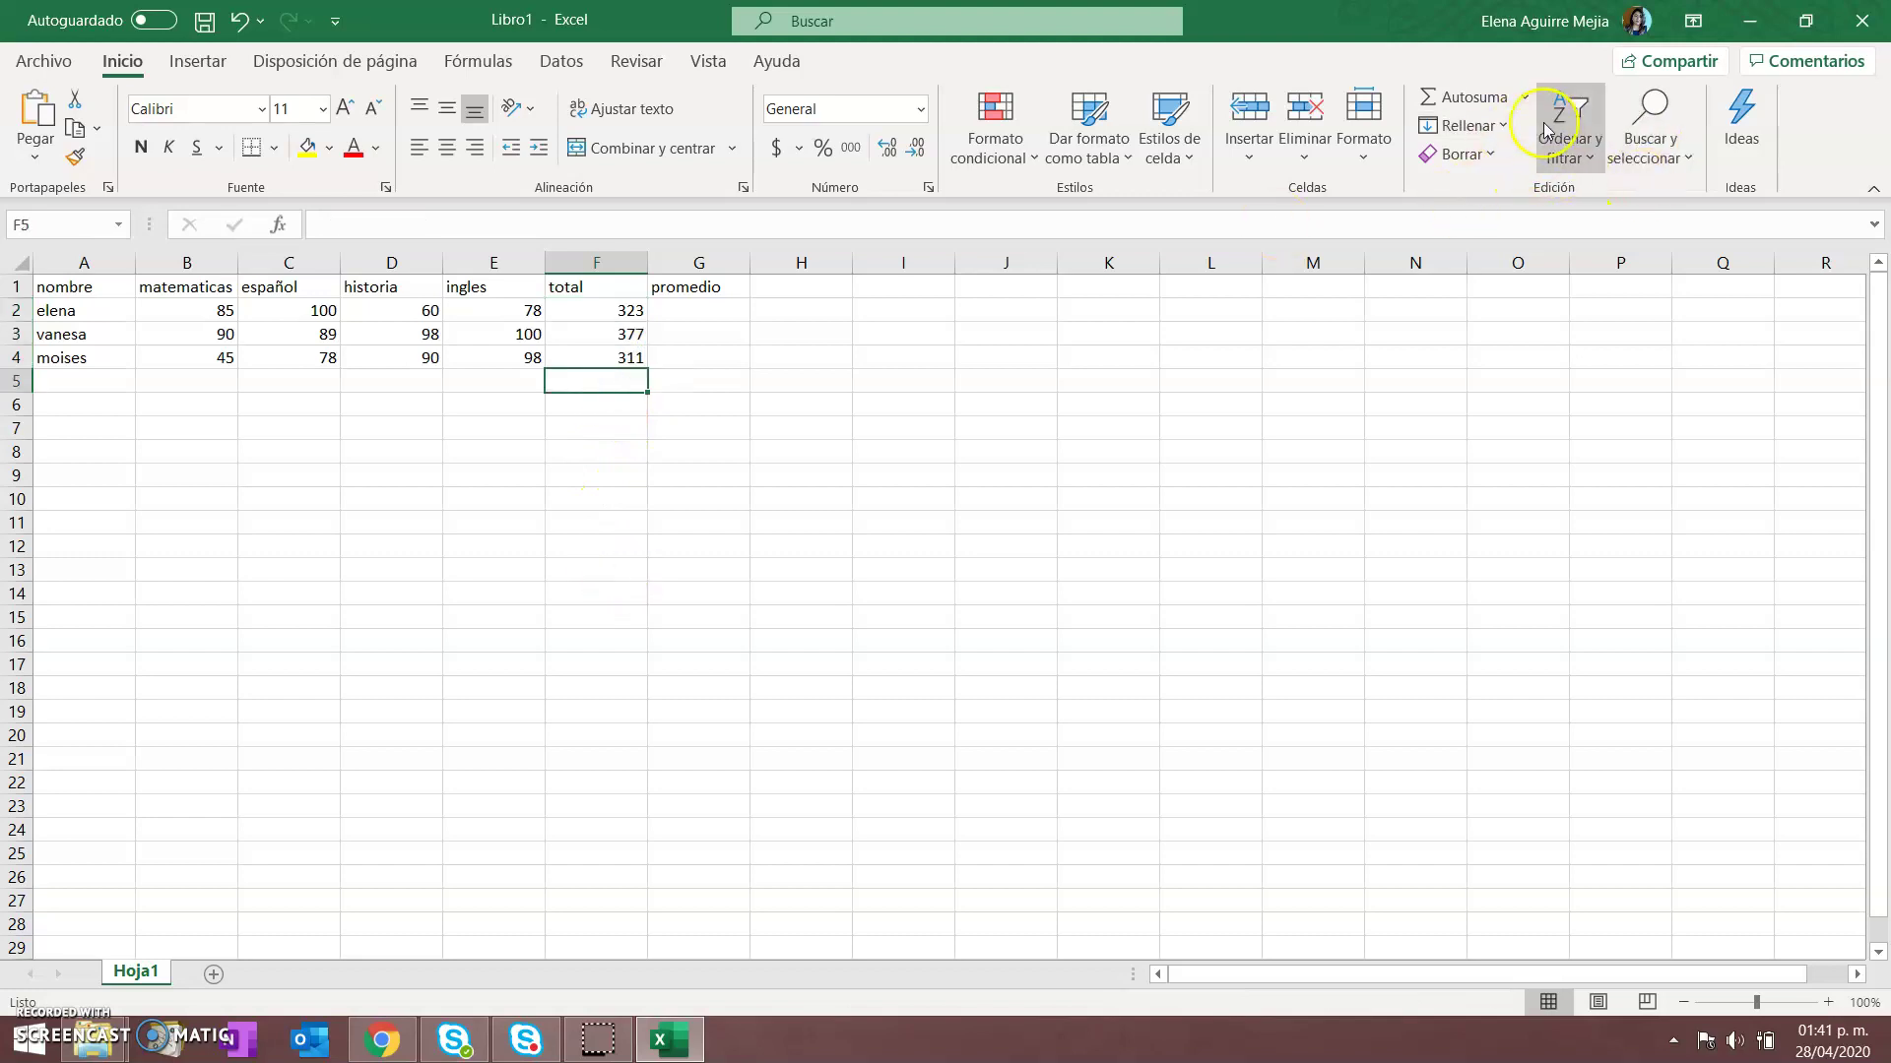
click(1454, 99)
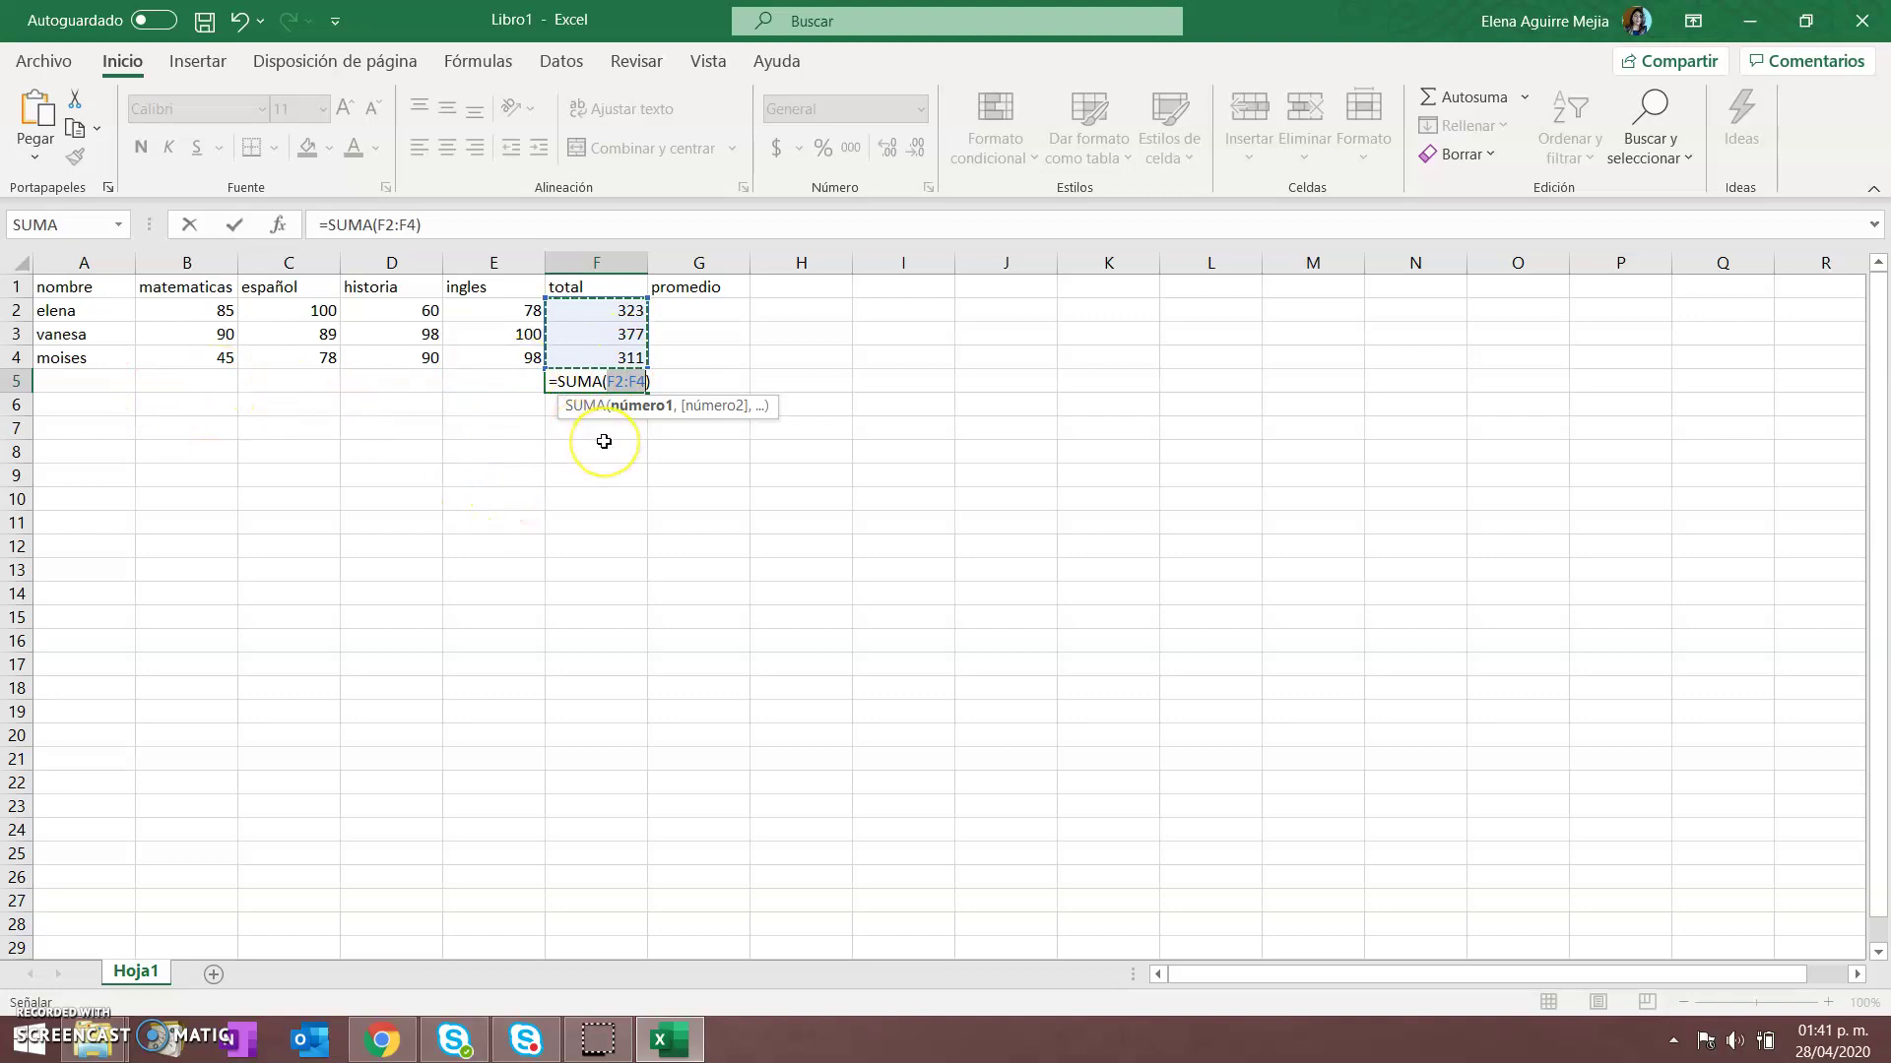
key(Return)
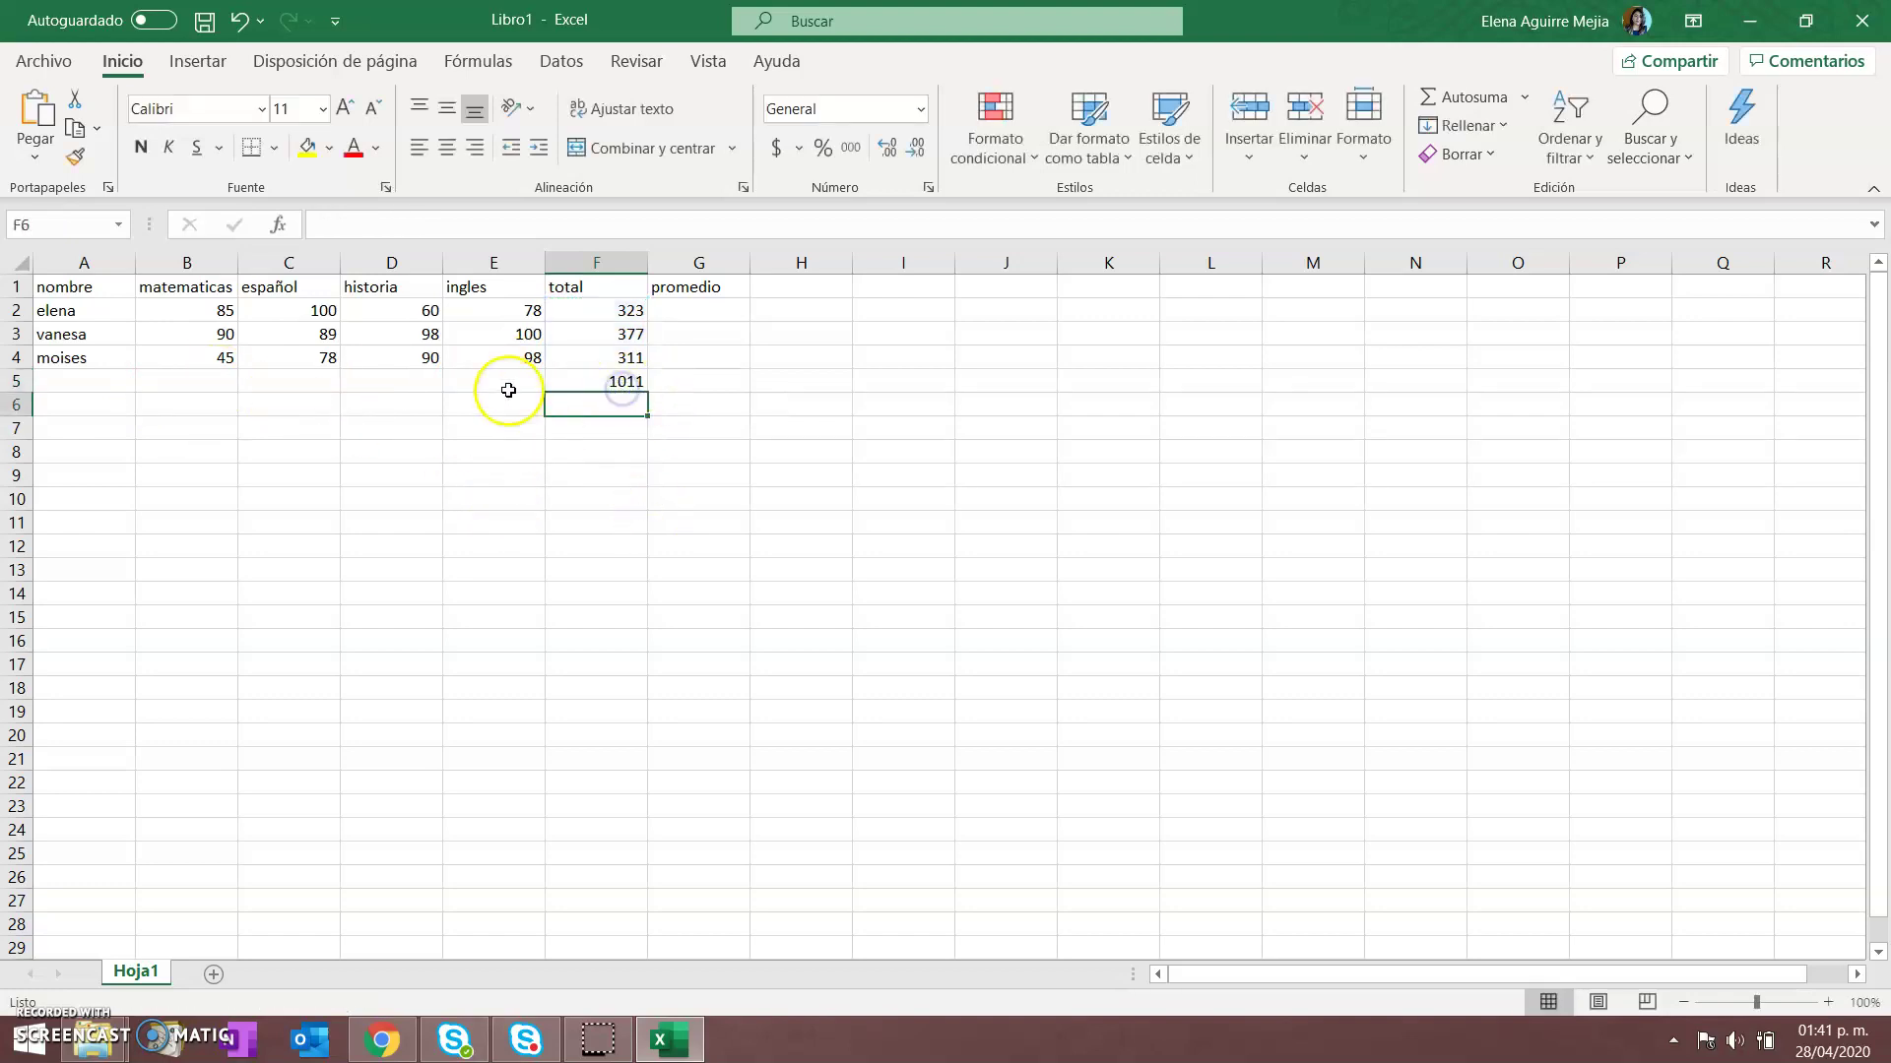
drag(624, 310, 634, 359)
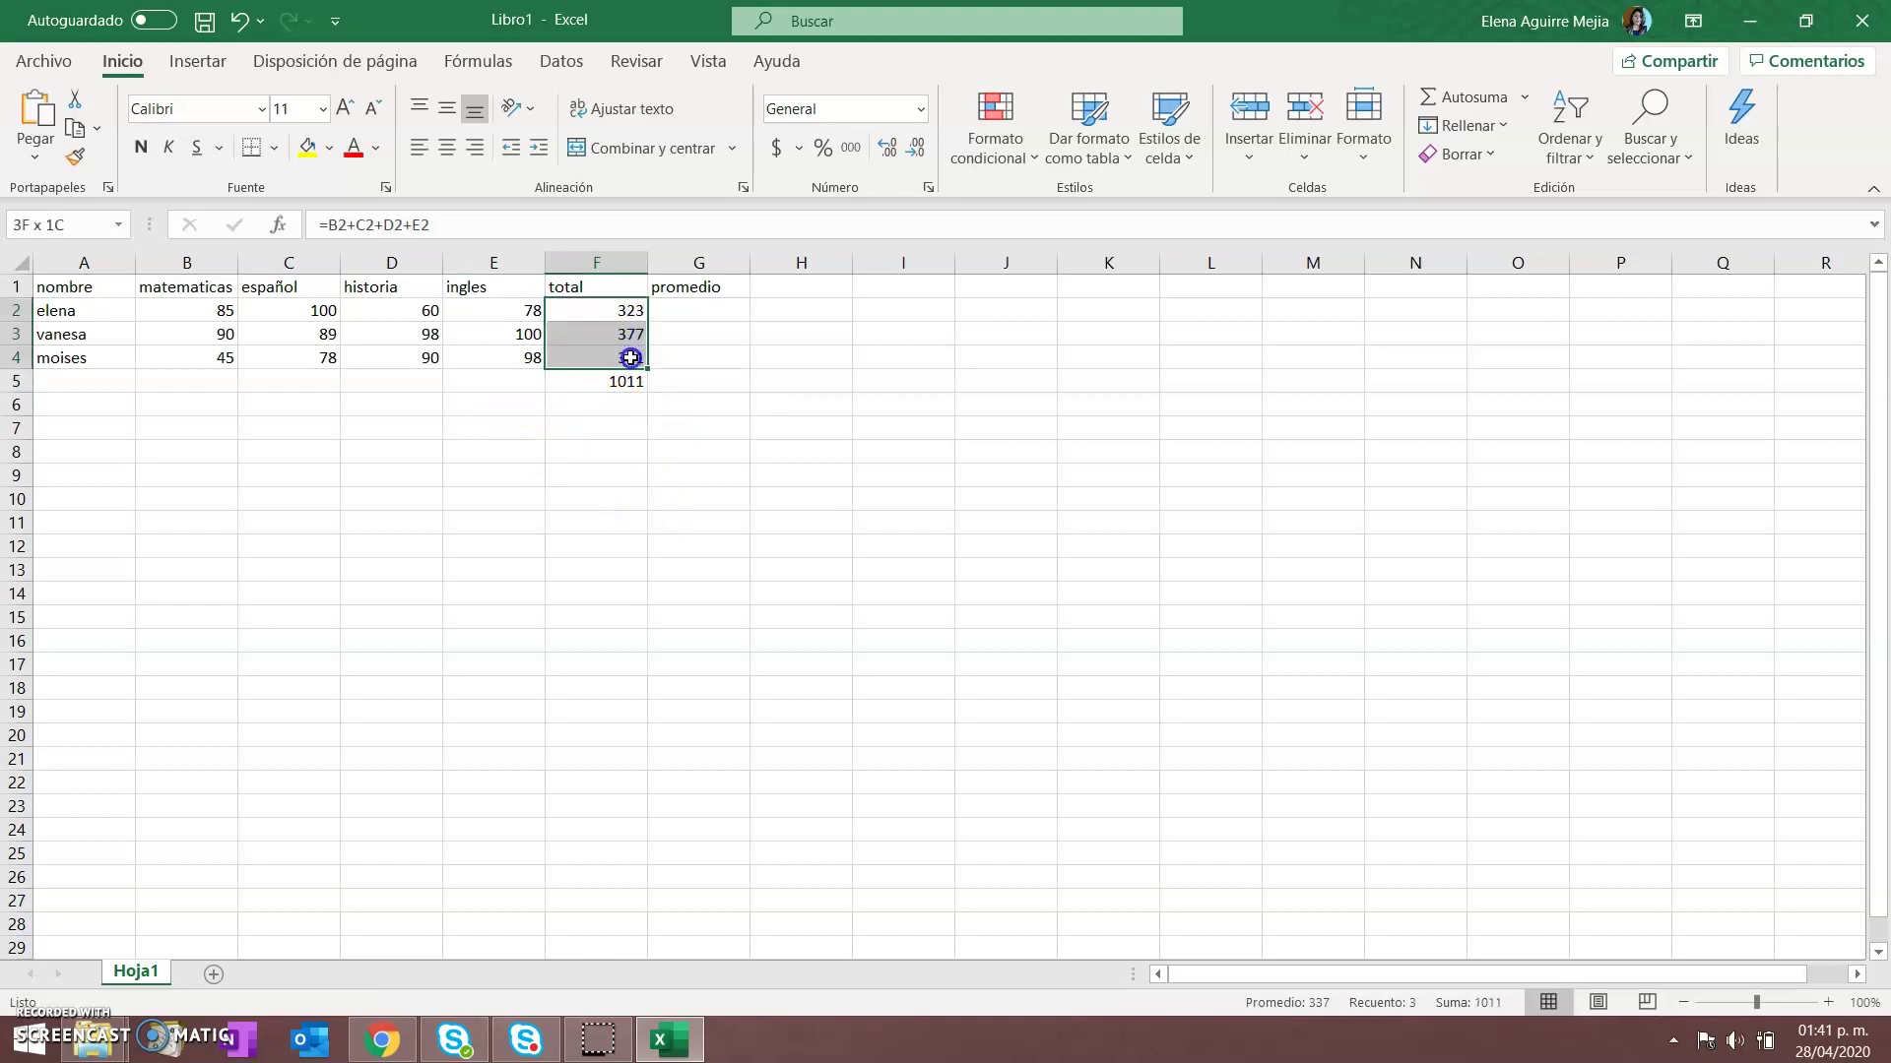
click(624, 382)
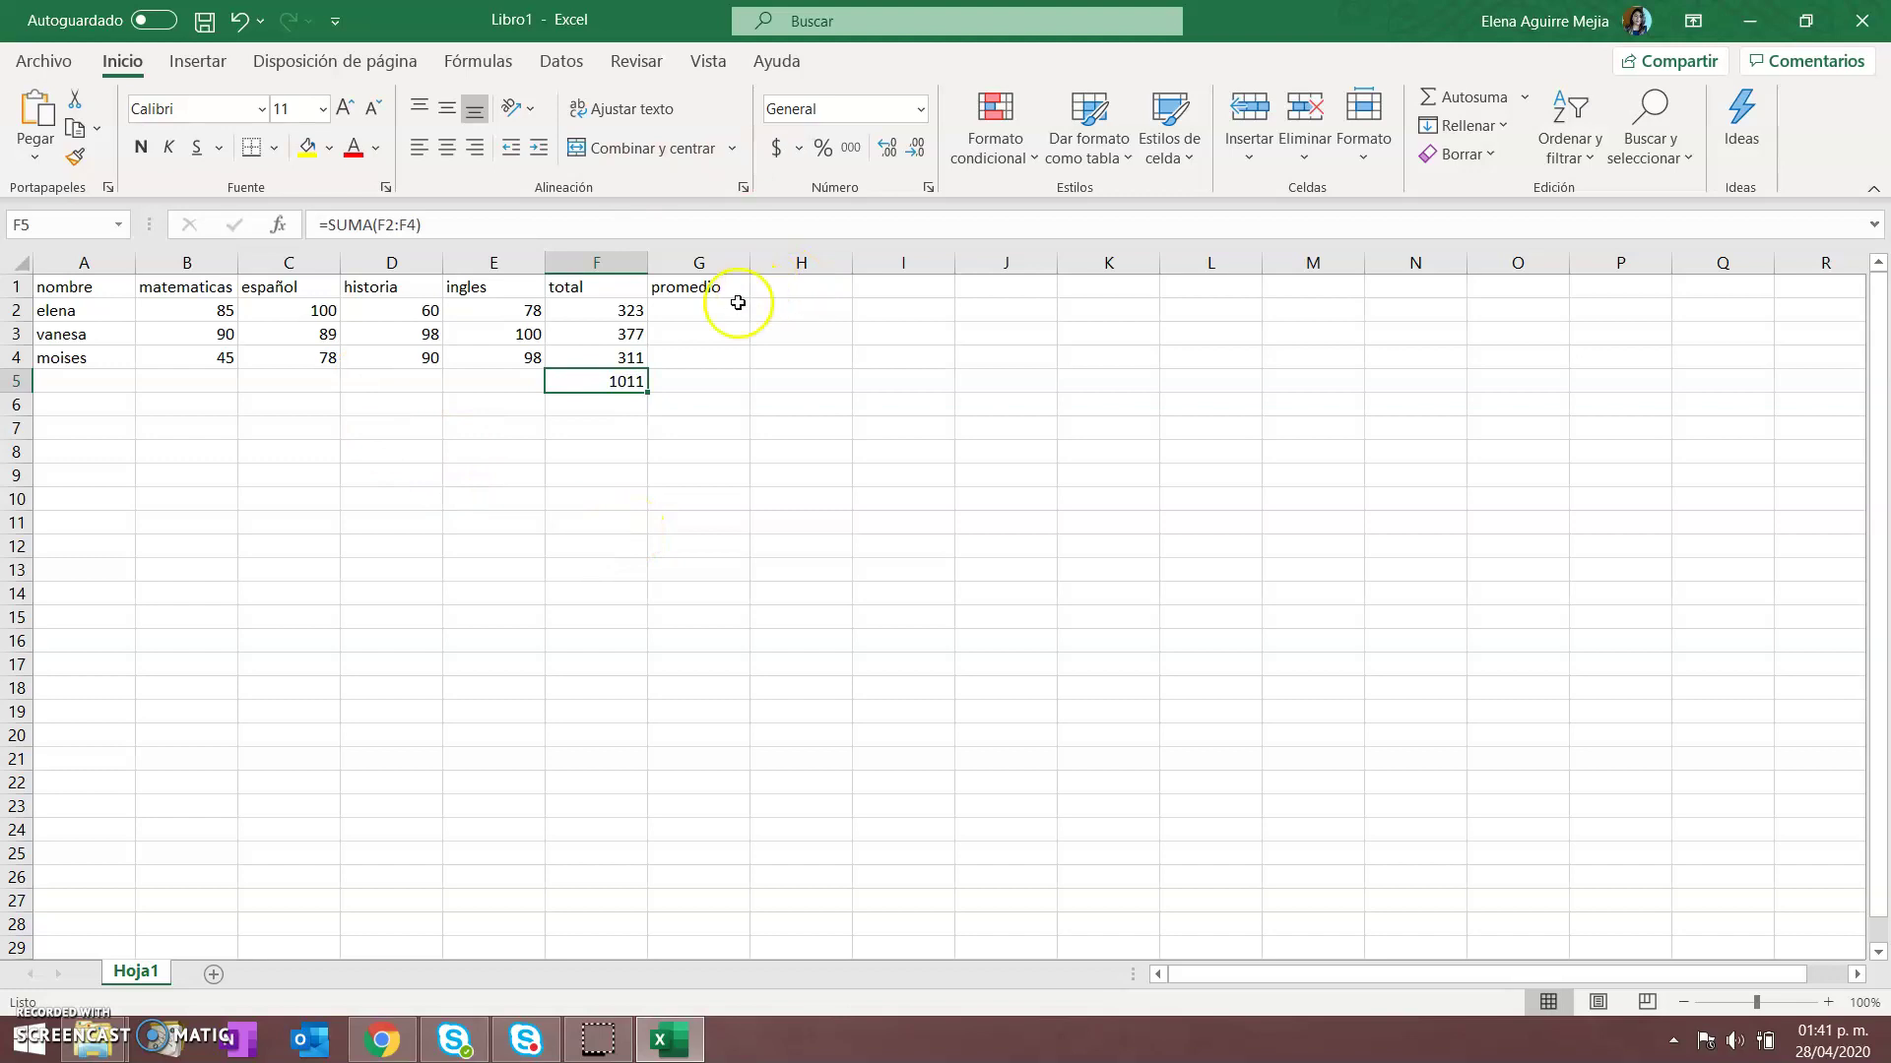
Enter the formula =B2+C2+D2+E2/4 in G2 for the first student's average
drag(210, 310, 472, 312)
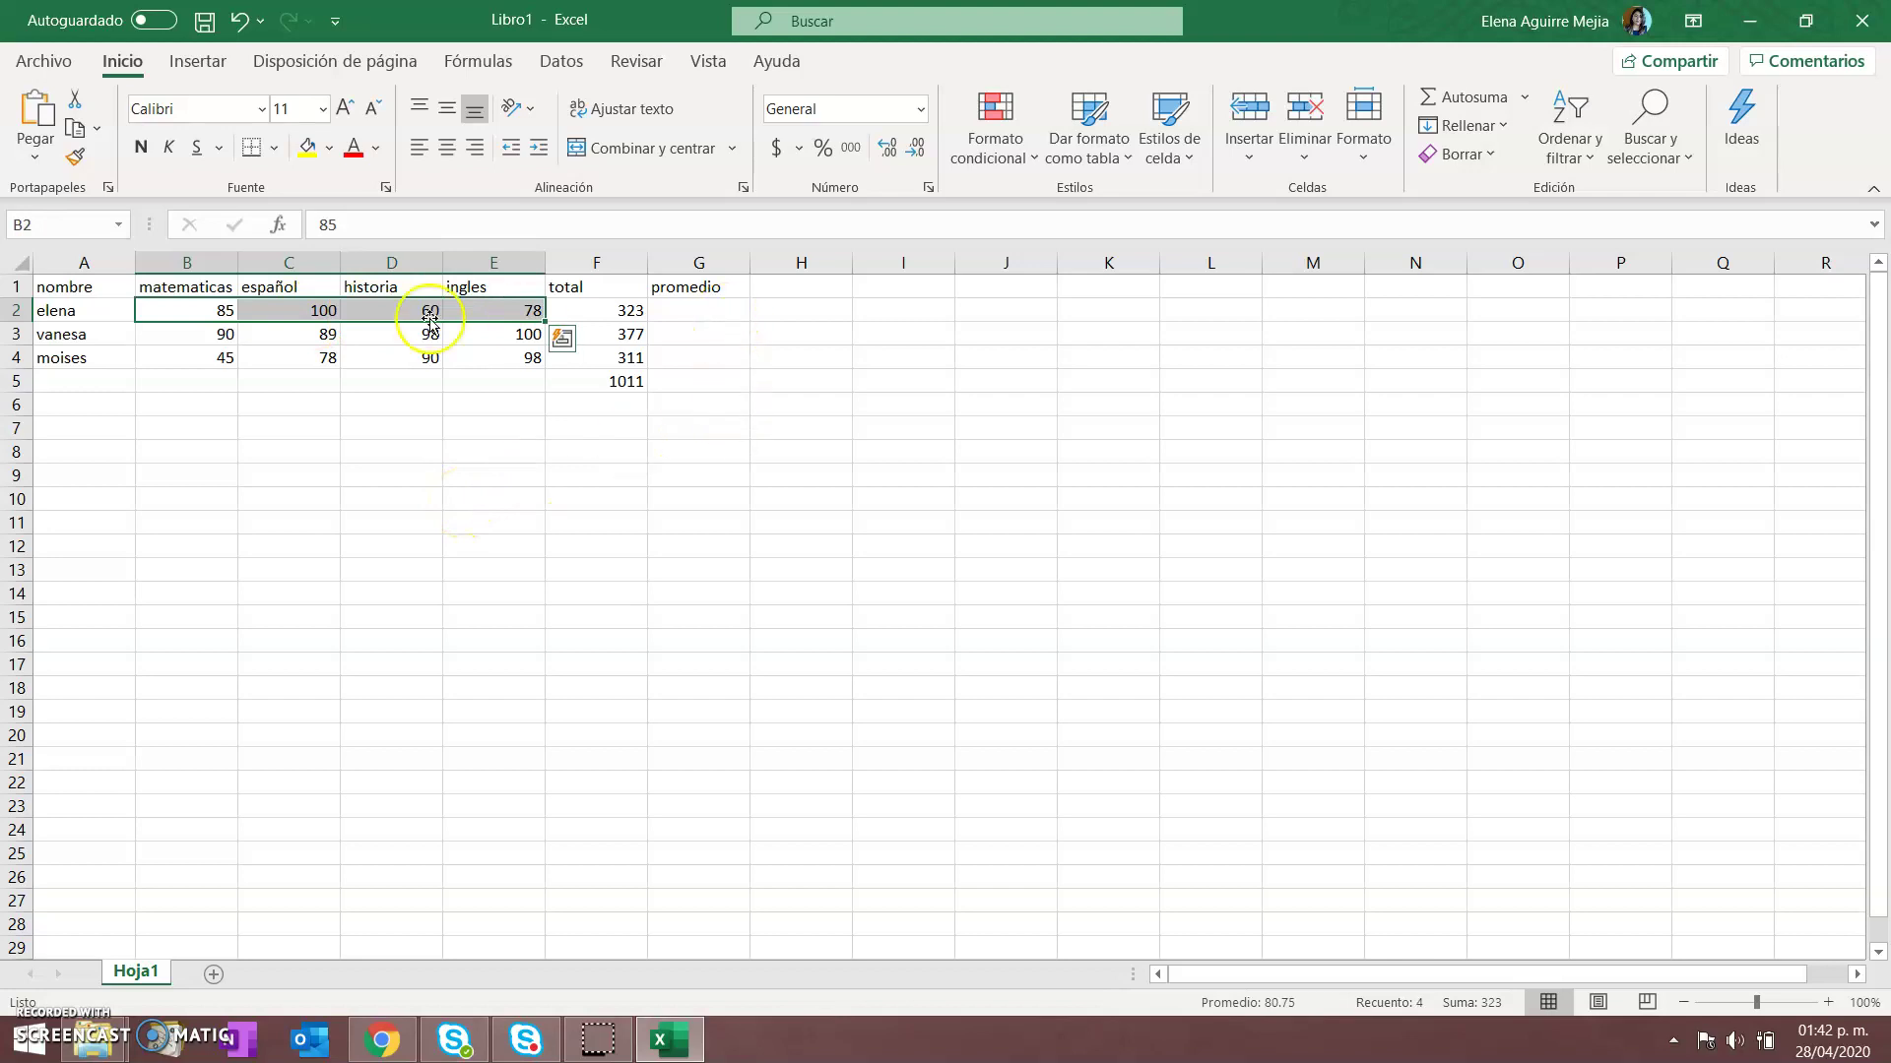
click(718, 311)
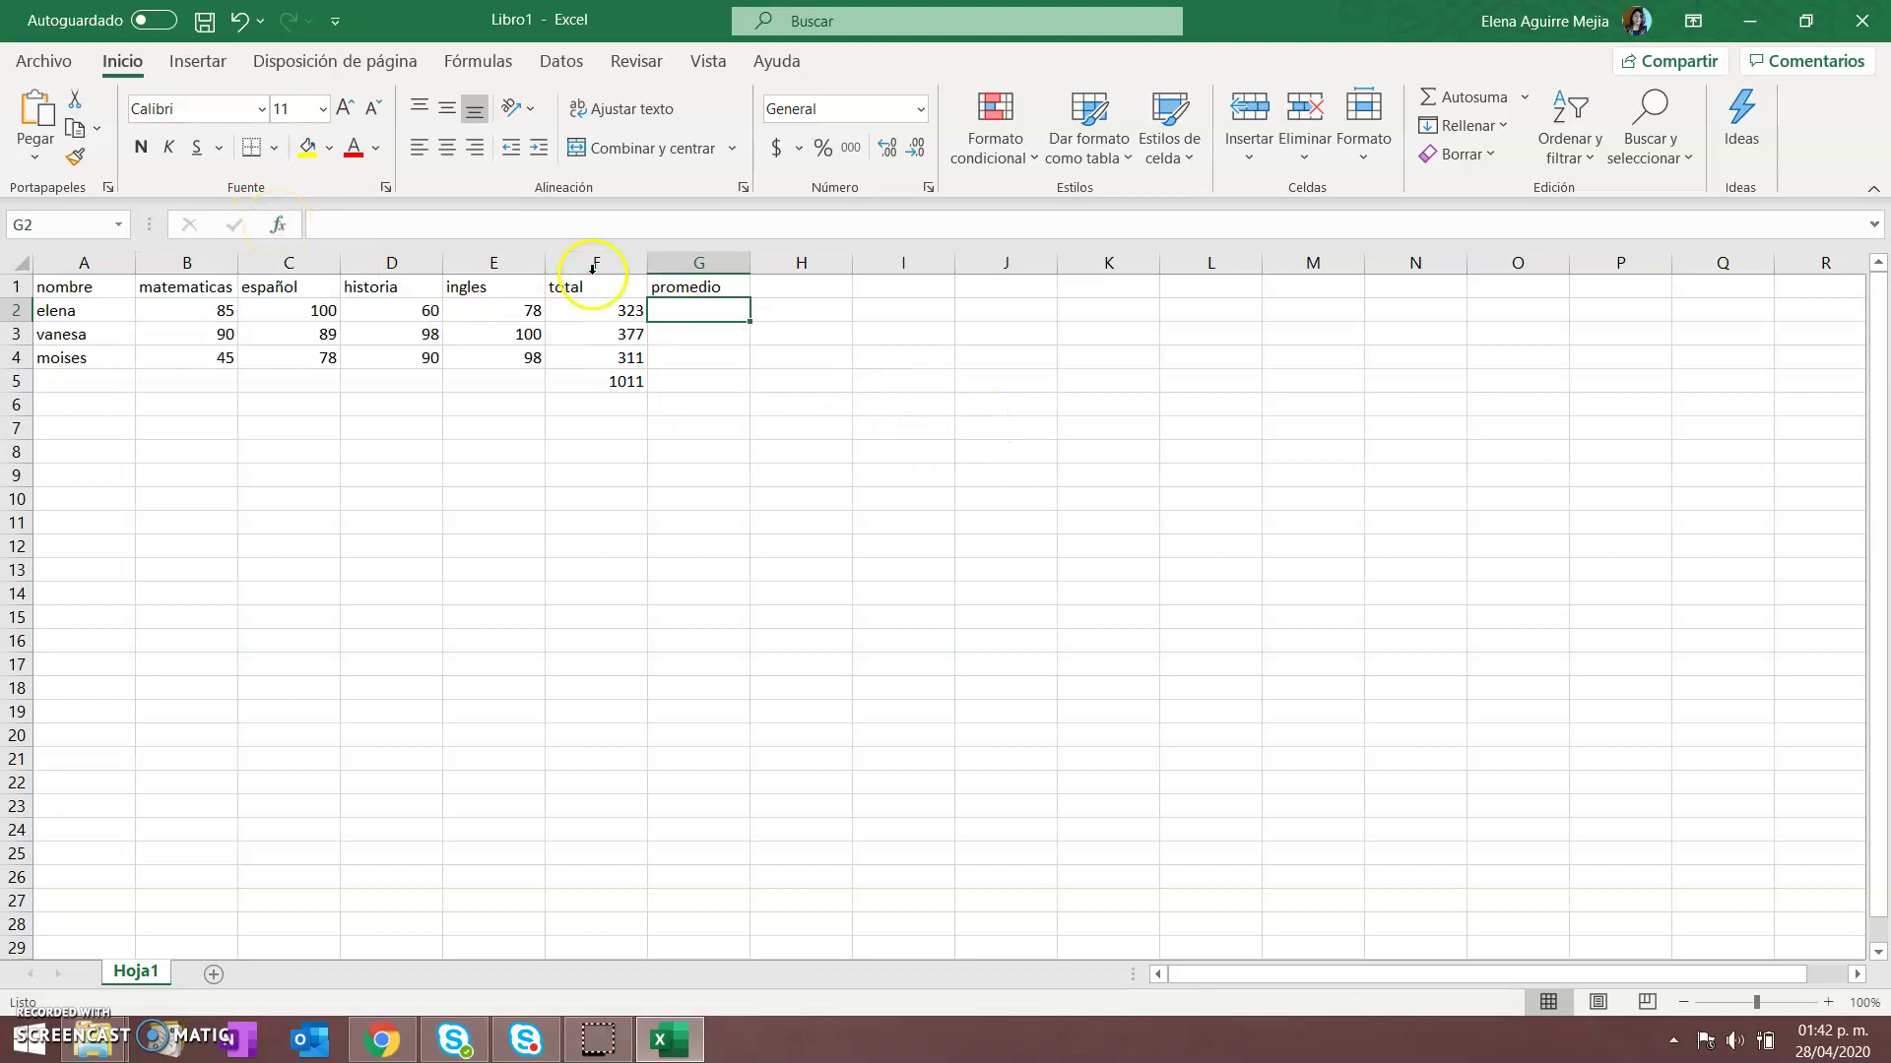
click(553, 230)
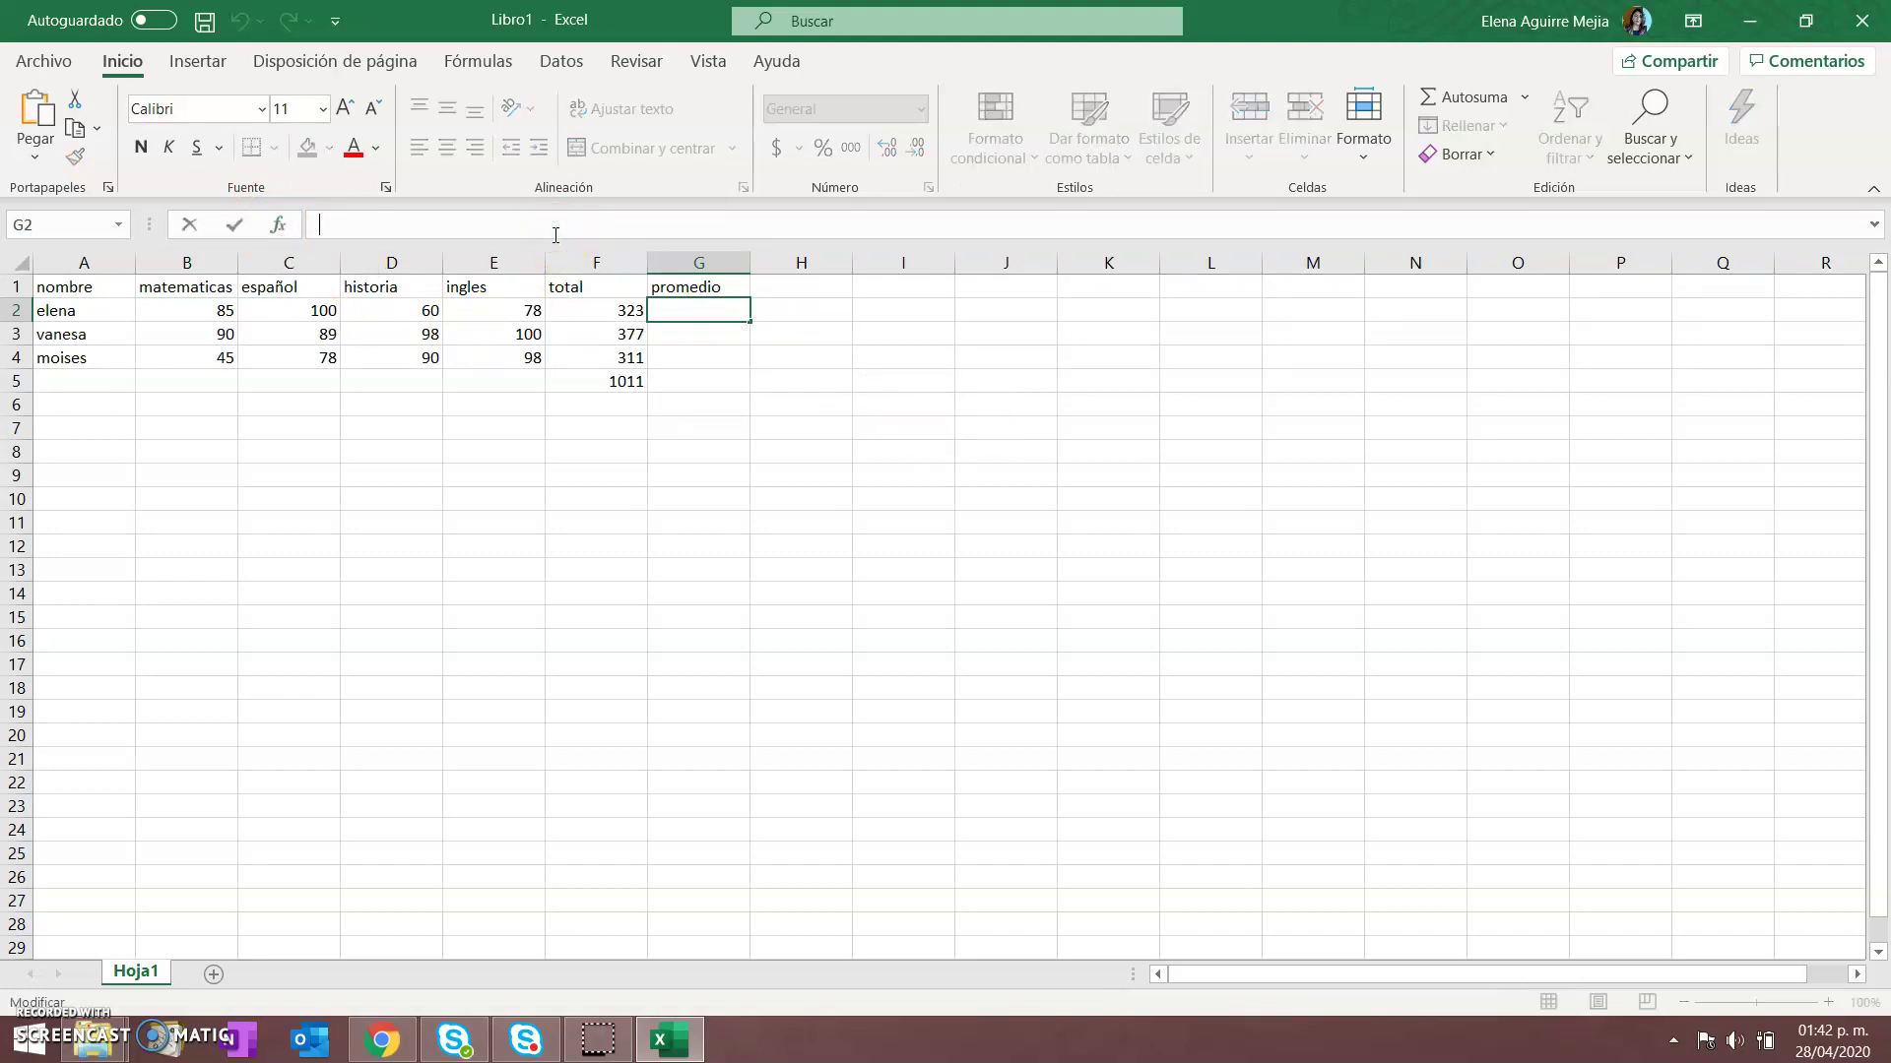
text(=)
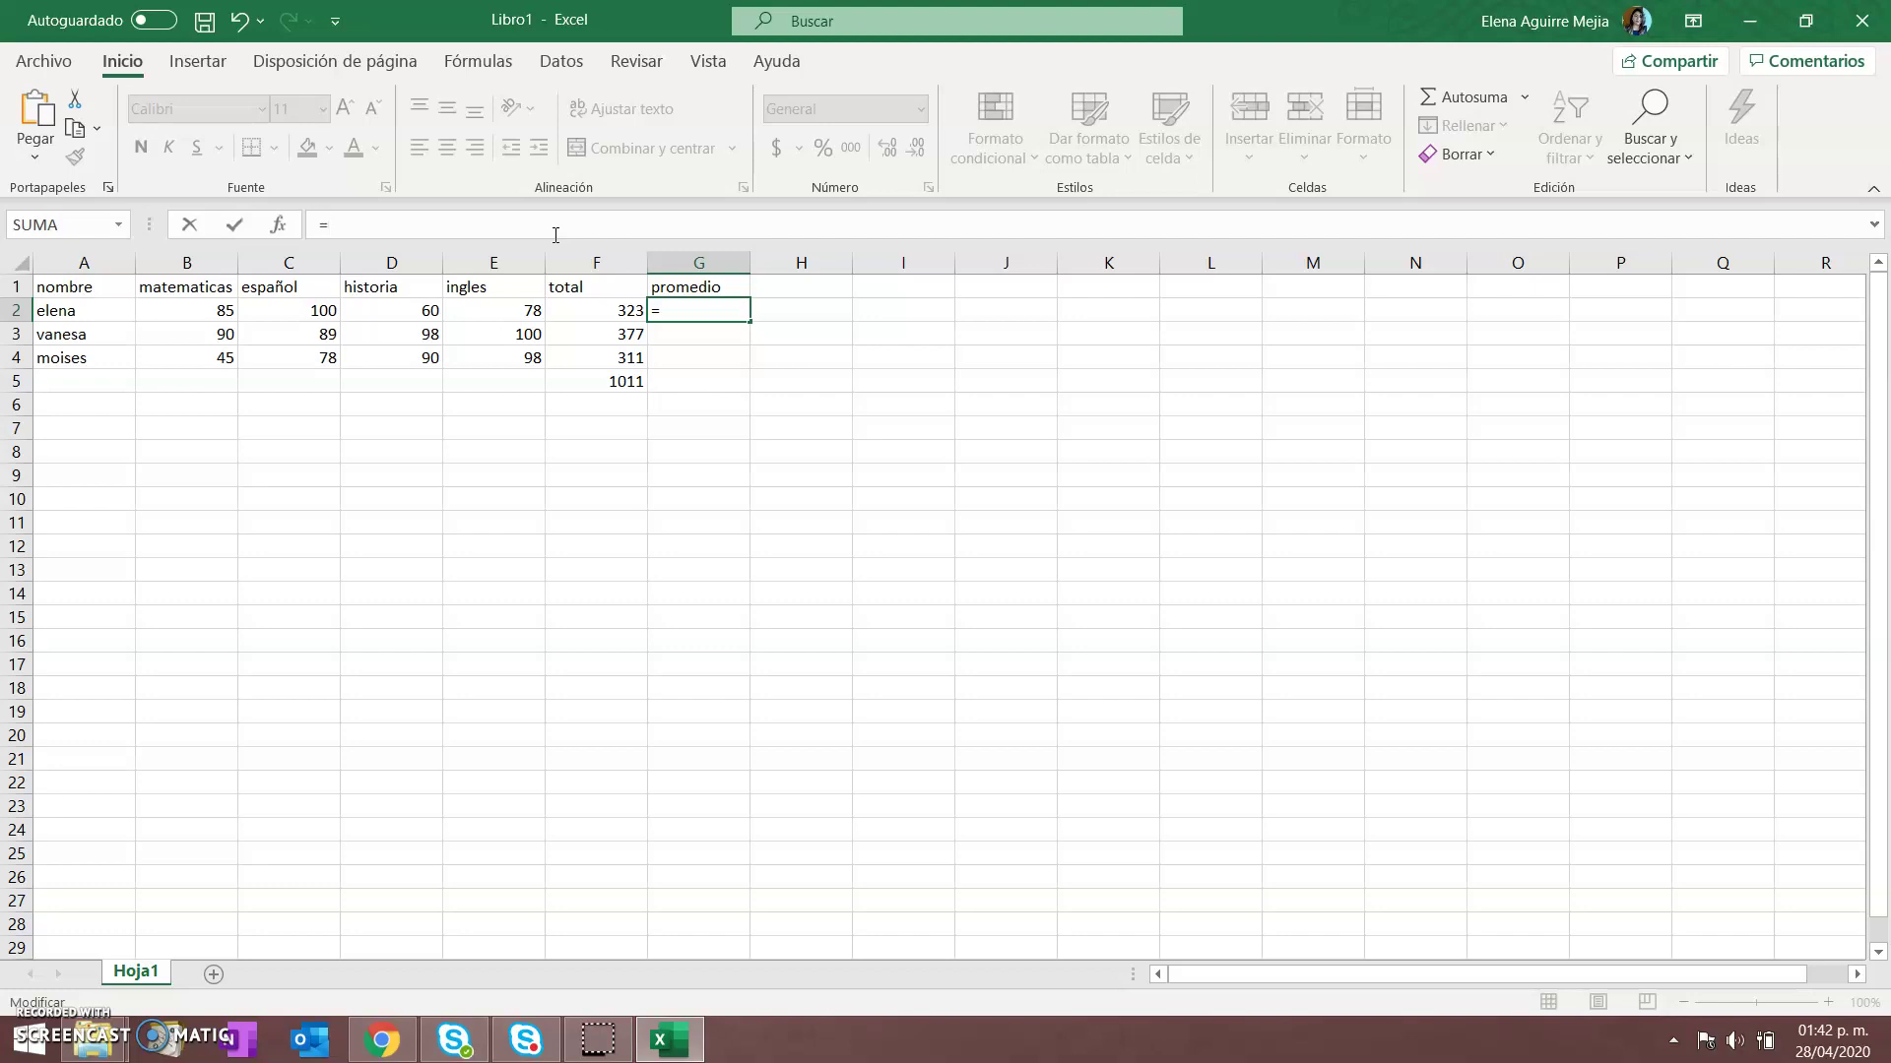
click(195, 309)
text(+)
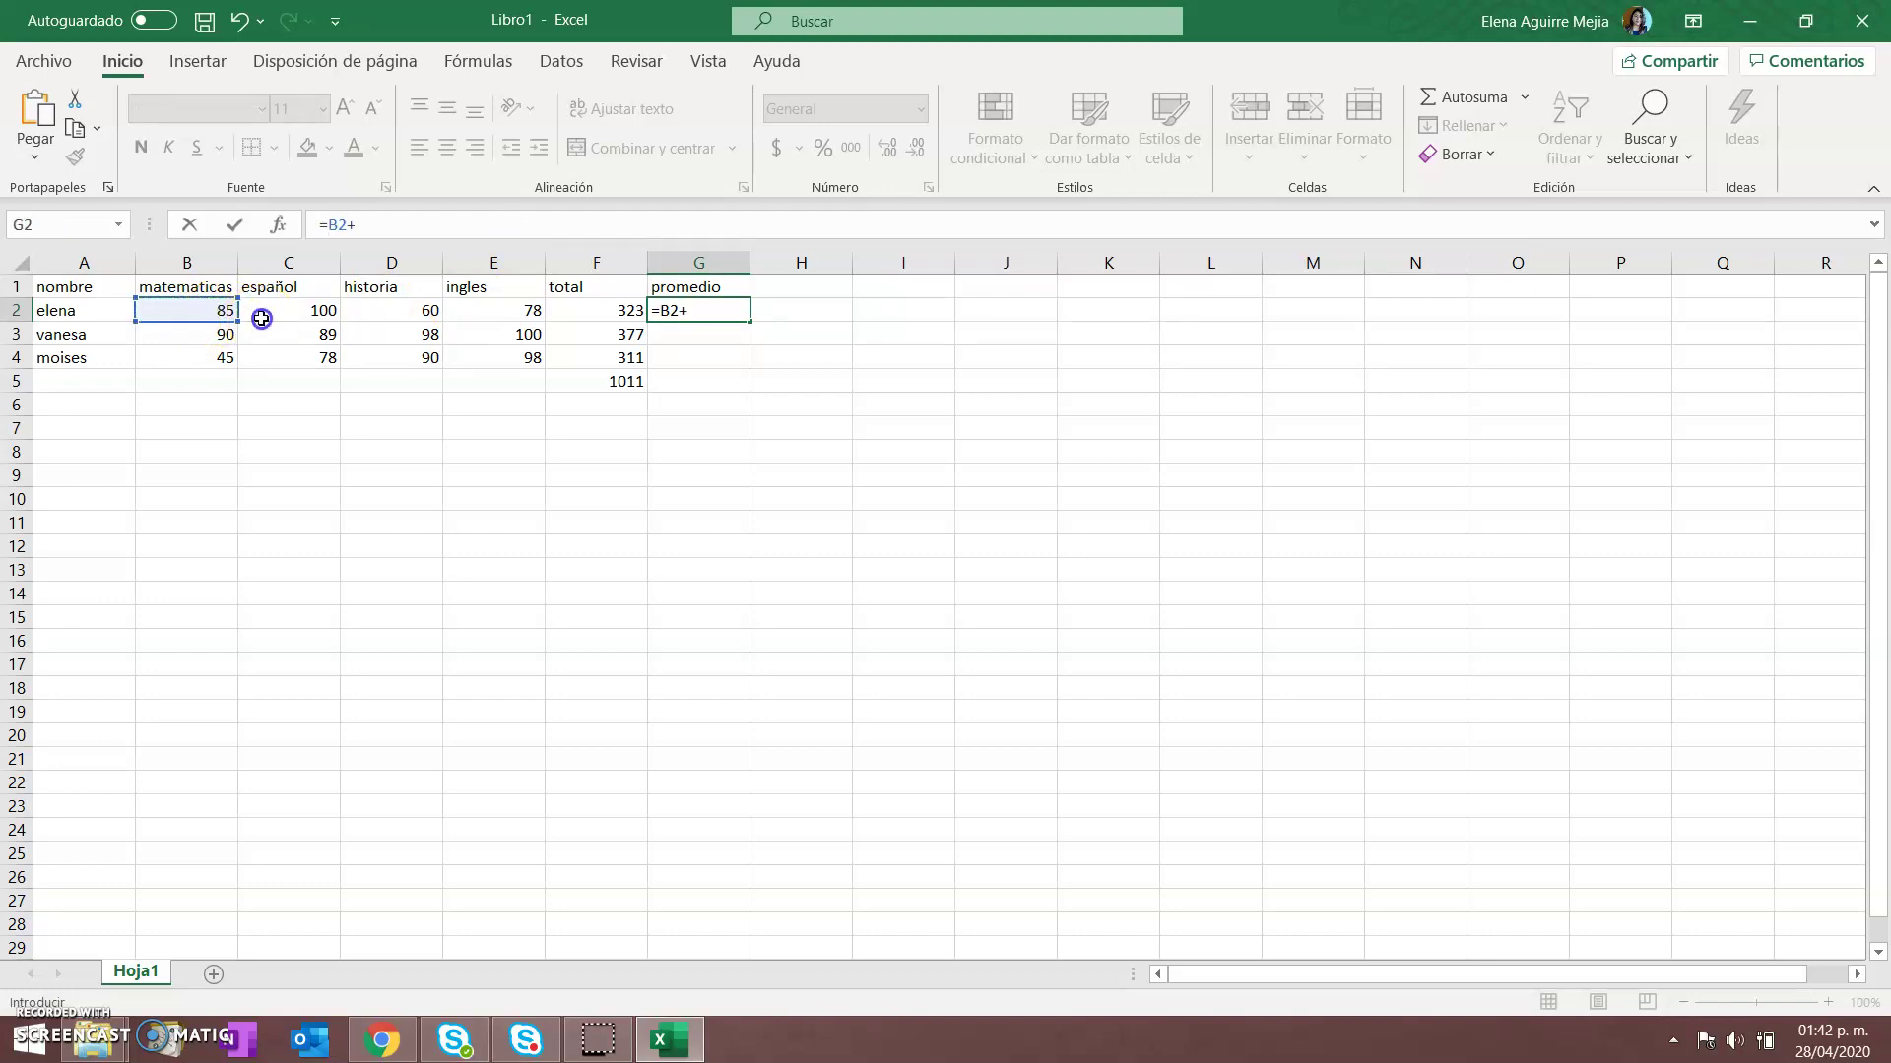
click(262, 318)
text(+)
click(374, 317)
text(+)
click(499, 308)
text(+)
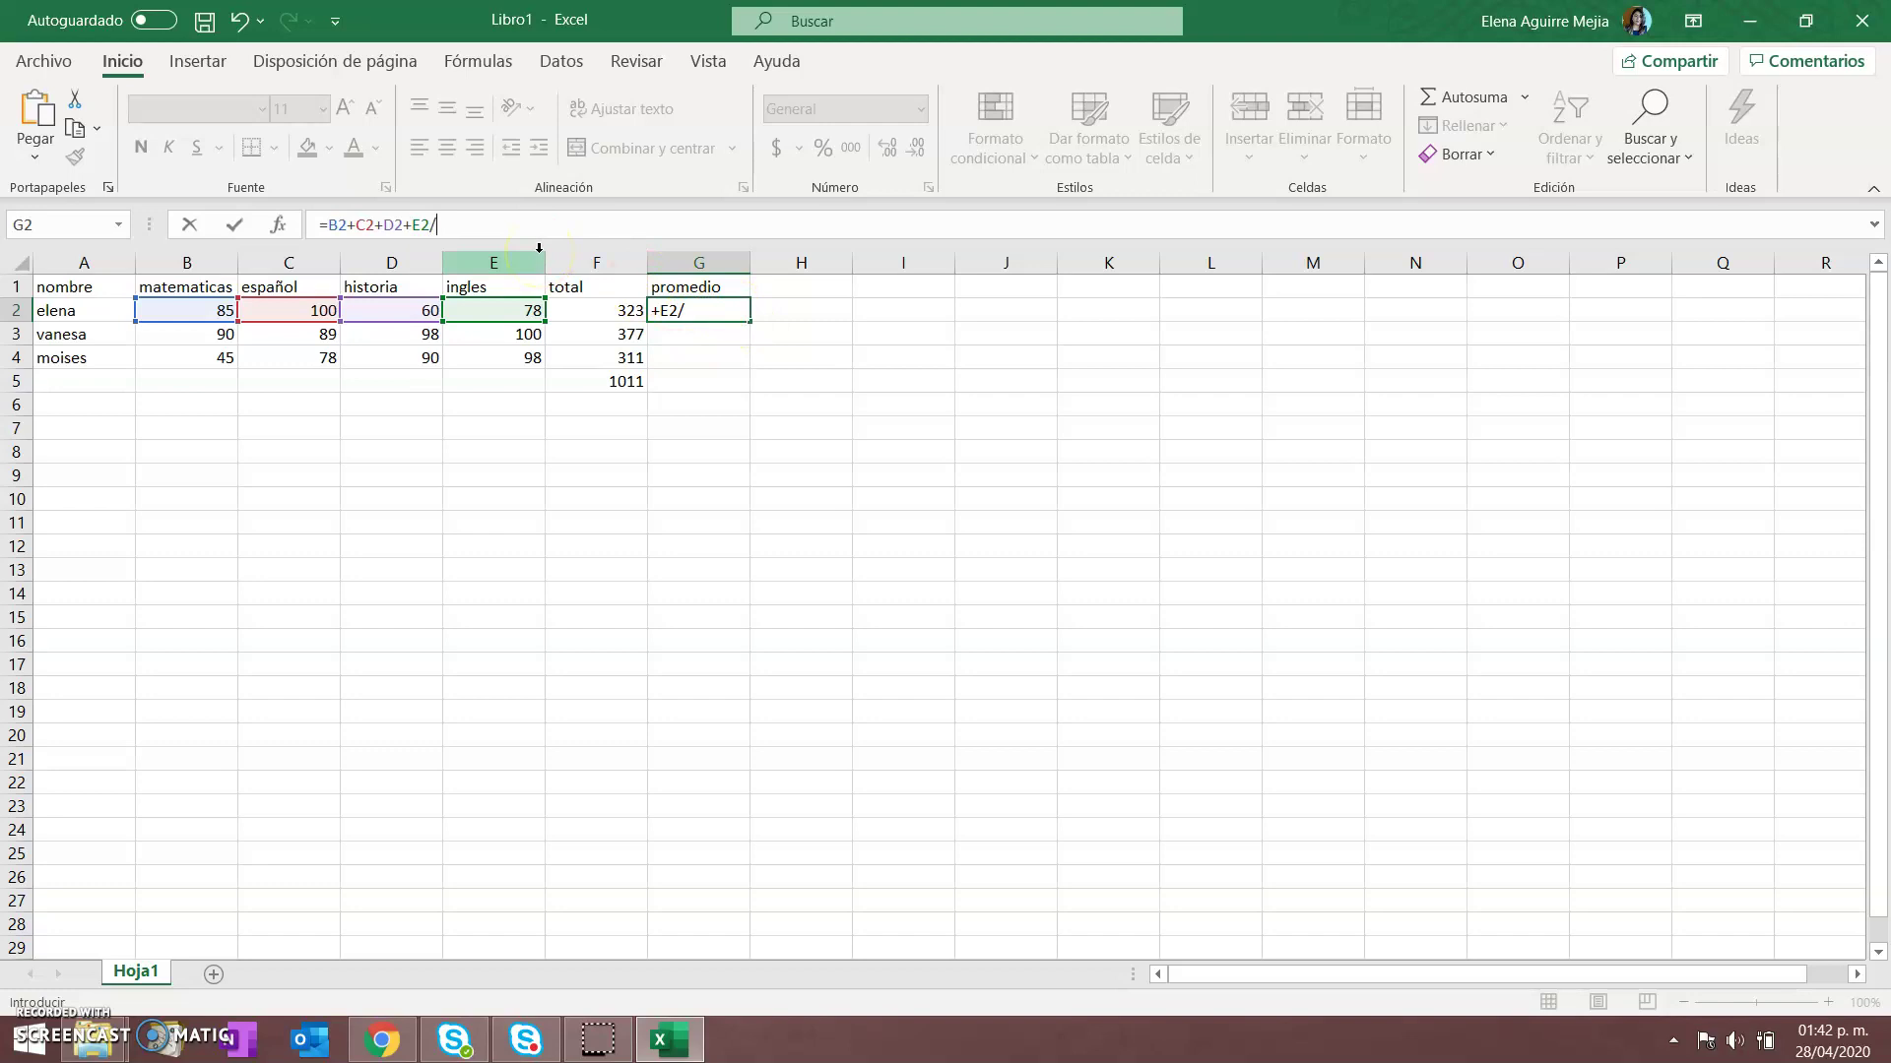
text(4)
key(Return)
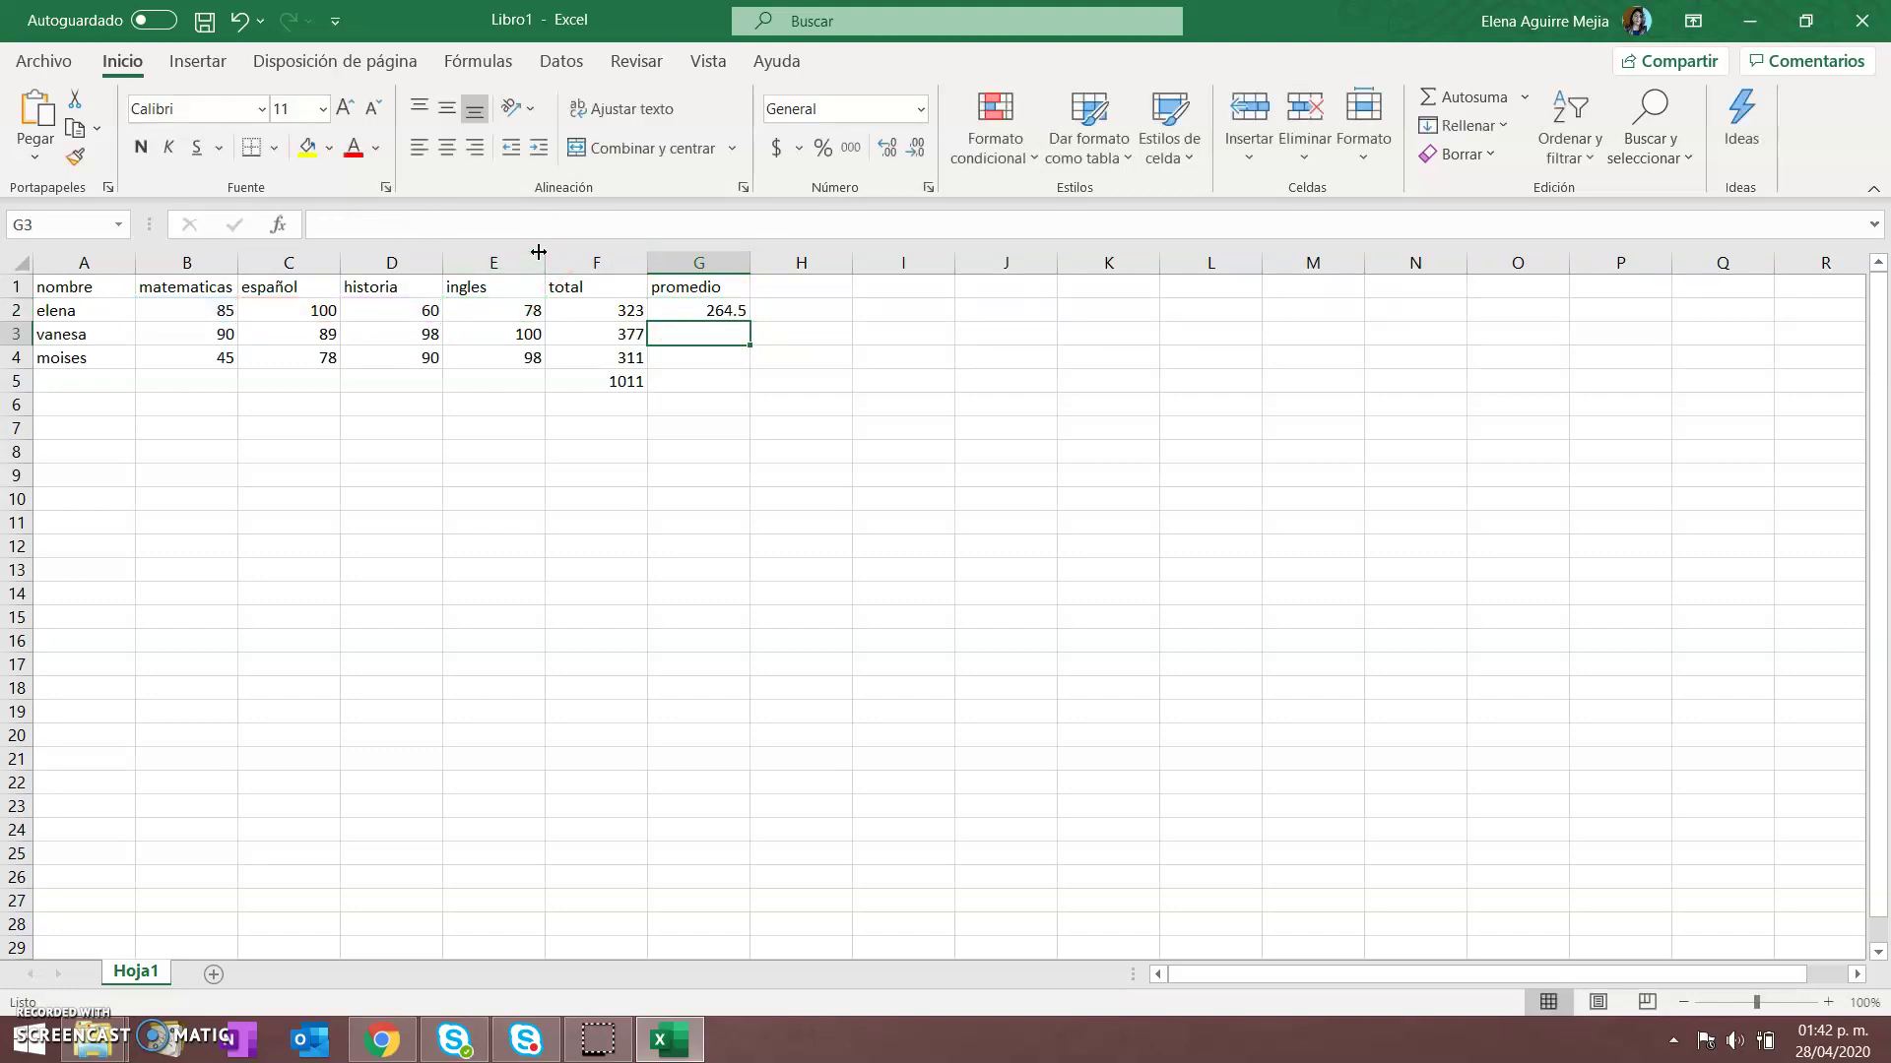
Correct the average formula in G2 to =(B2+C2+D2+E2)/4 by enclosing the sum in parentheses
click(695, 315)
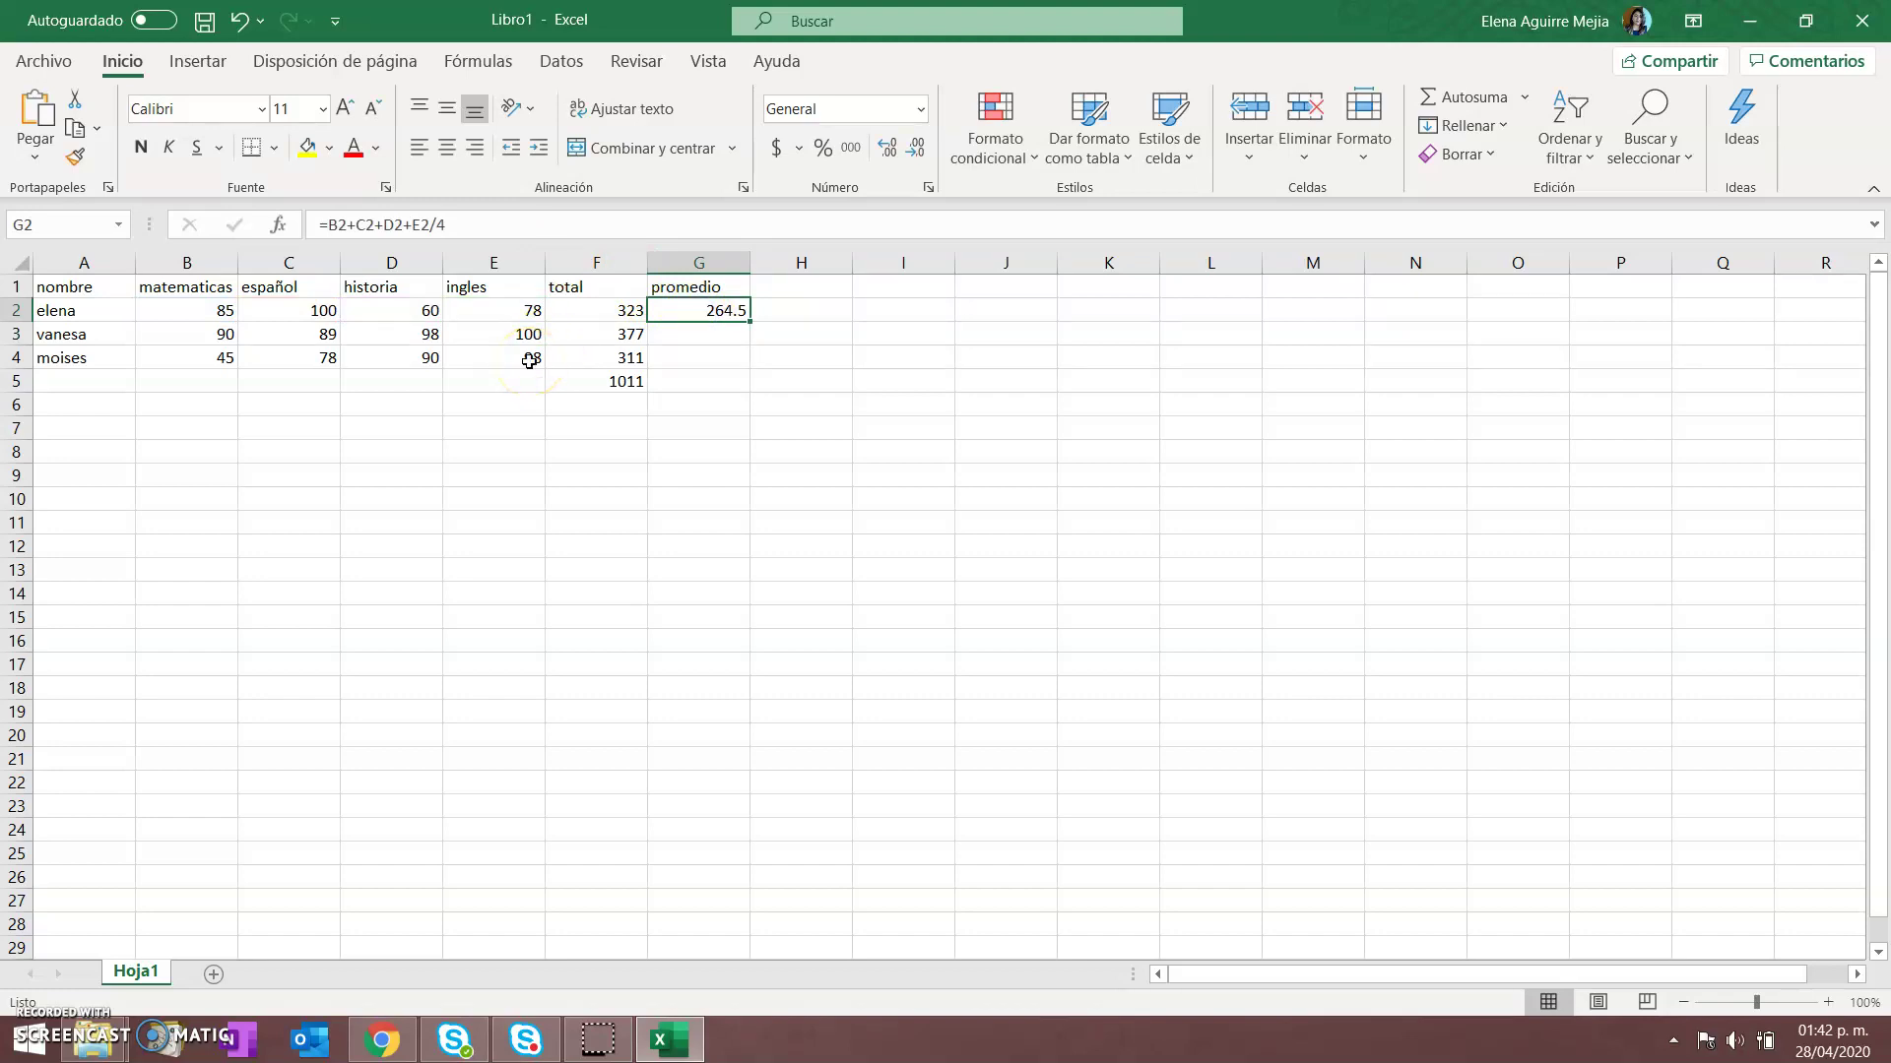
click(437, 225)
text())
key(BackSpace)
text())
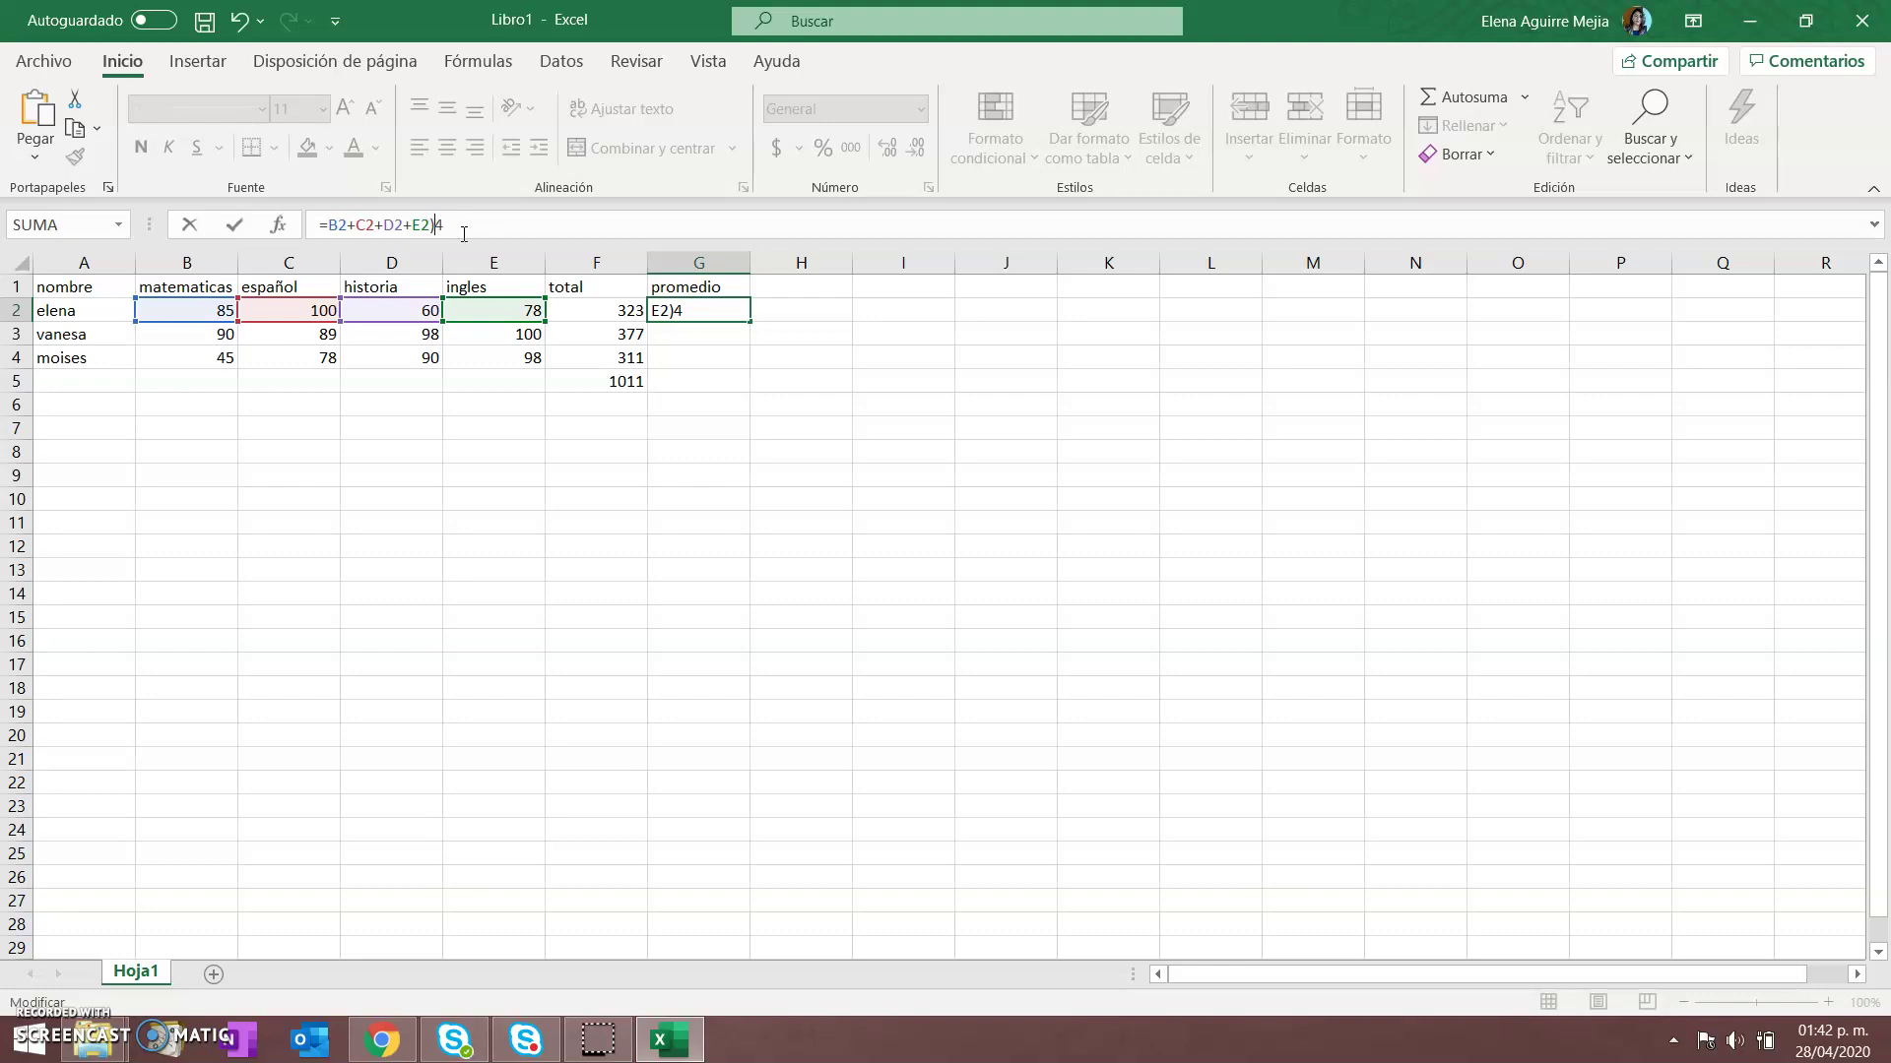
key(Home)
text(()
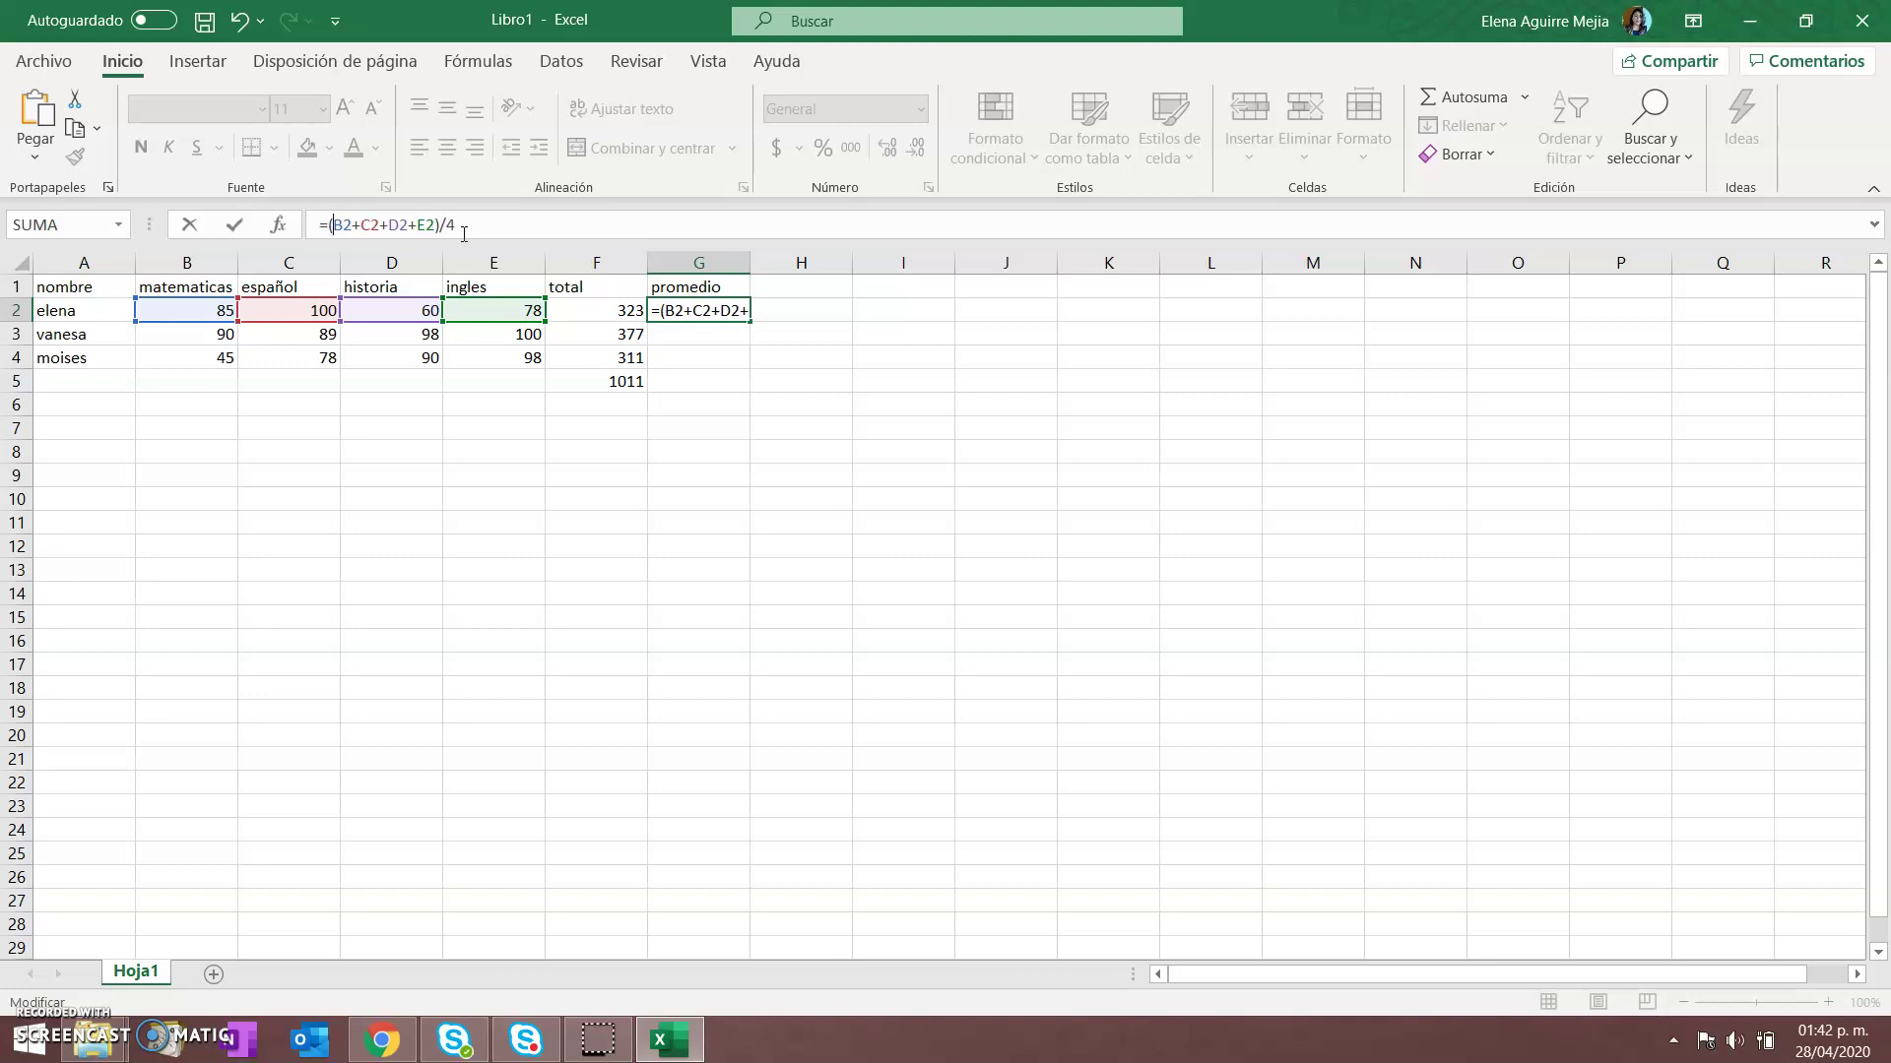
key(Return)
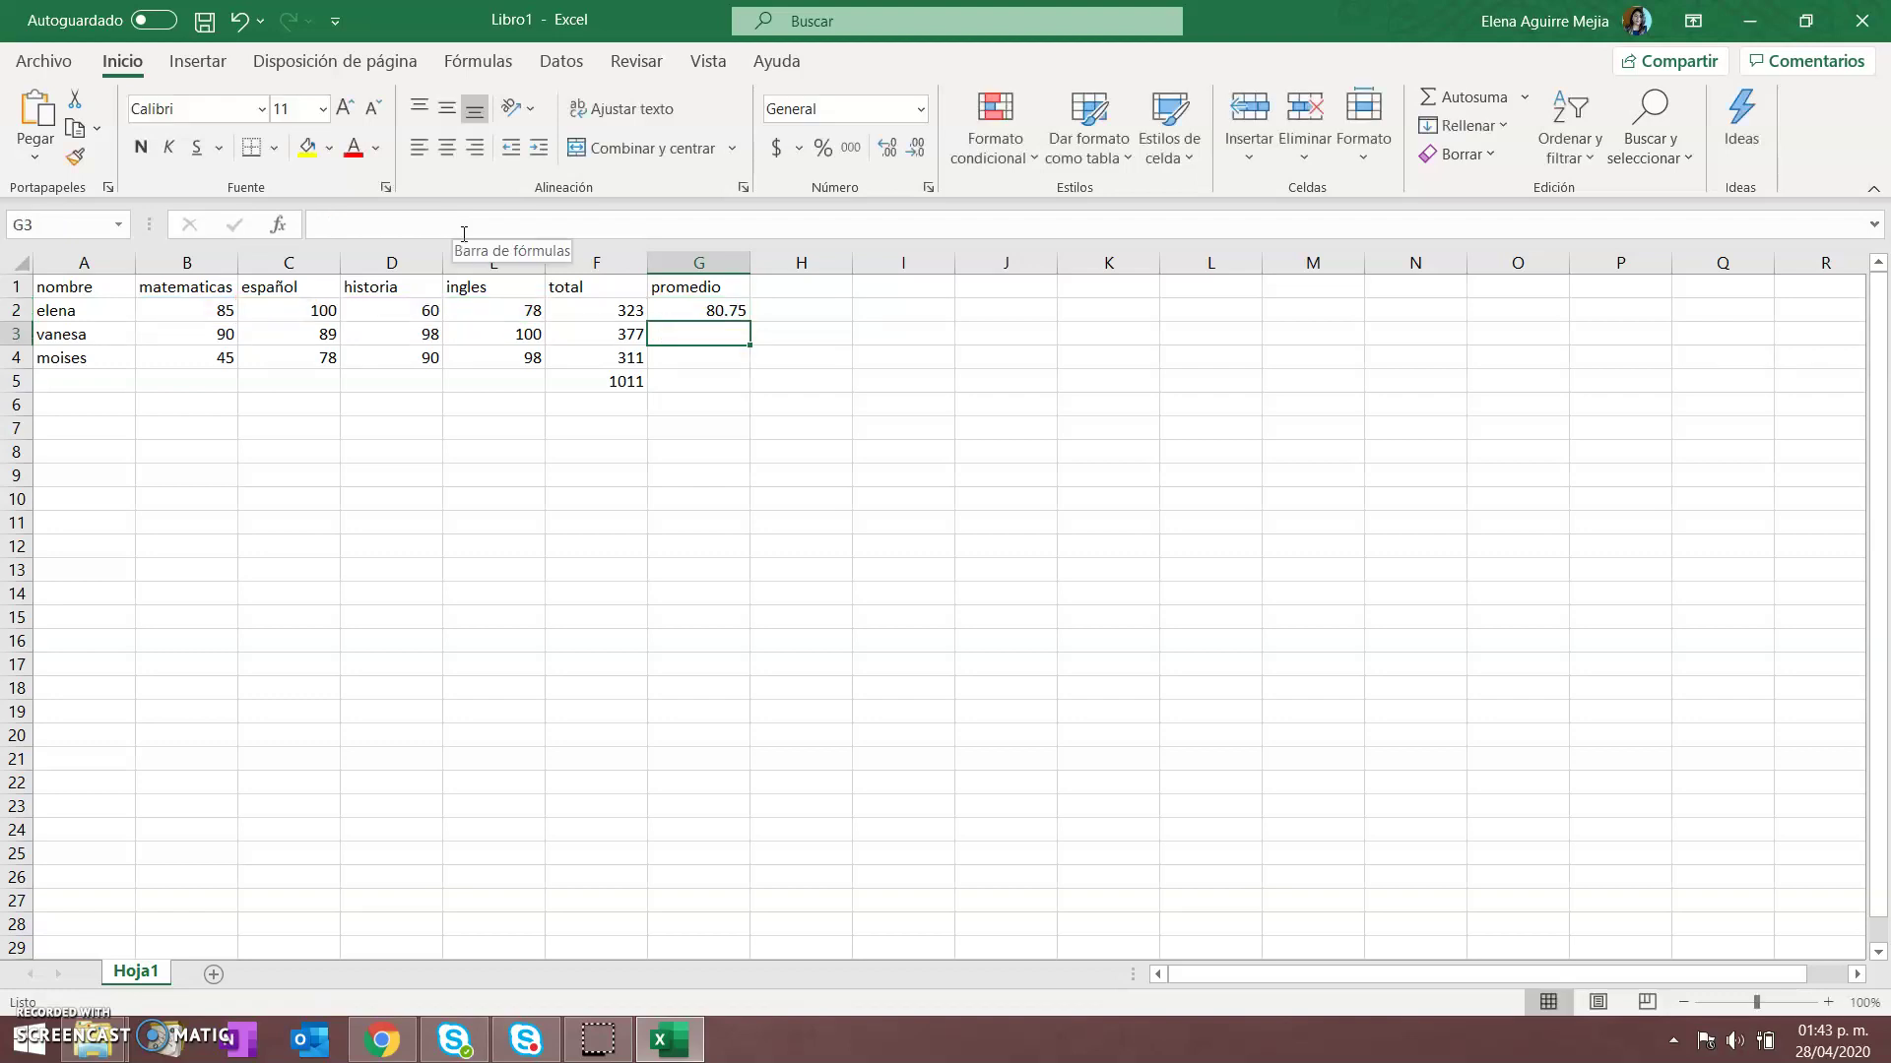
Insert the PROMEDIO function in H2 for the first student's average
key(Up)
key(Right)
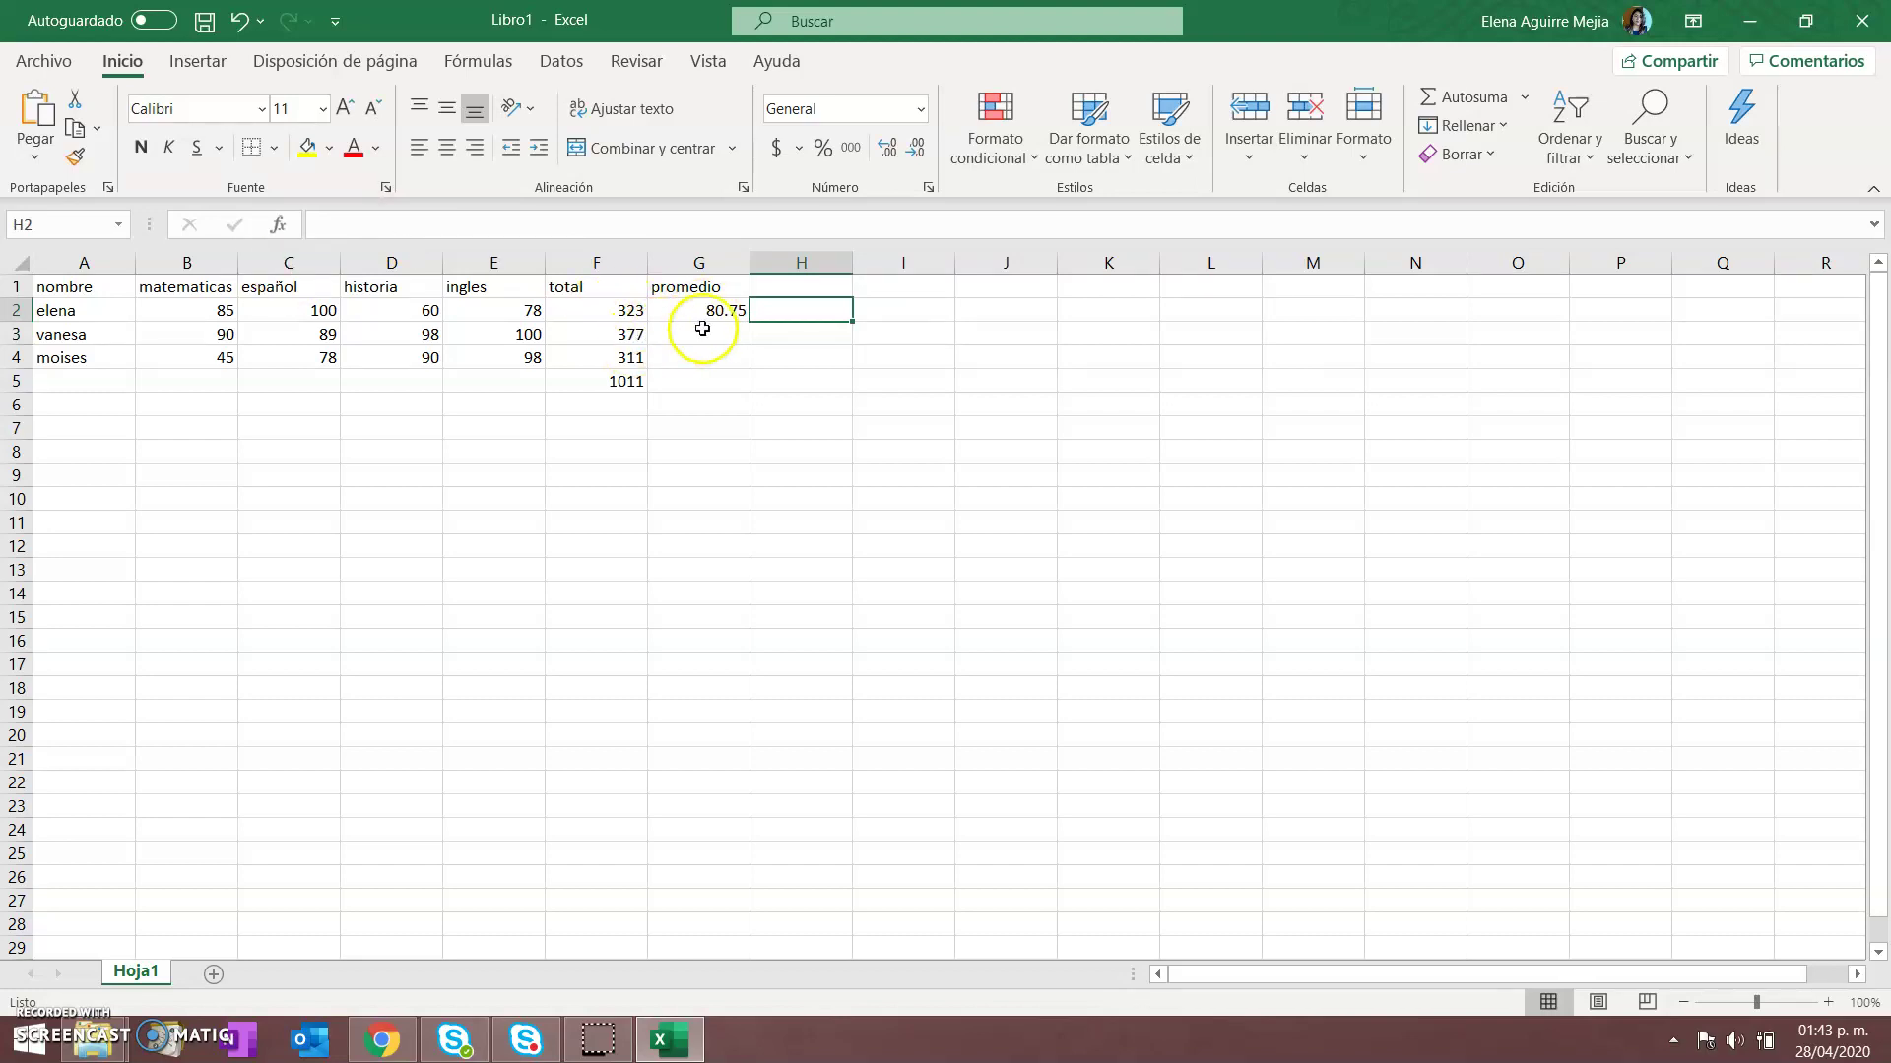
click(280, 227)
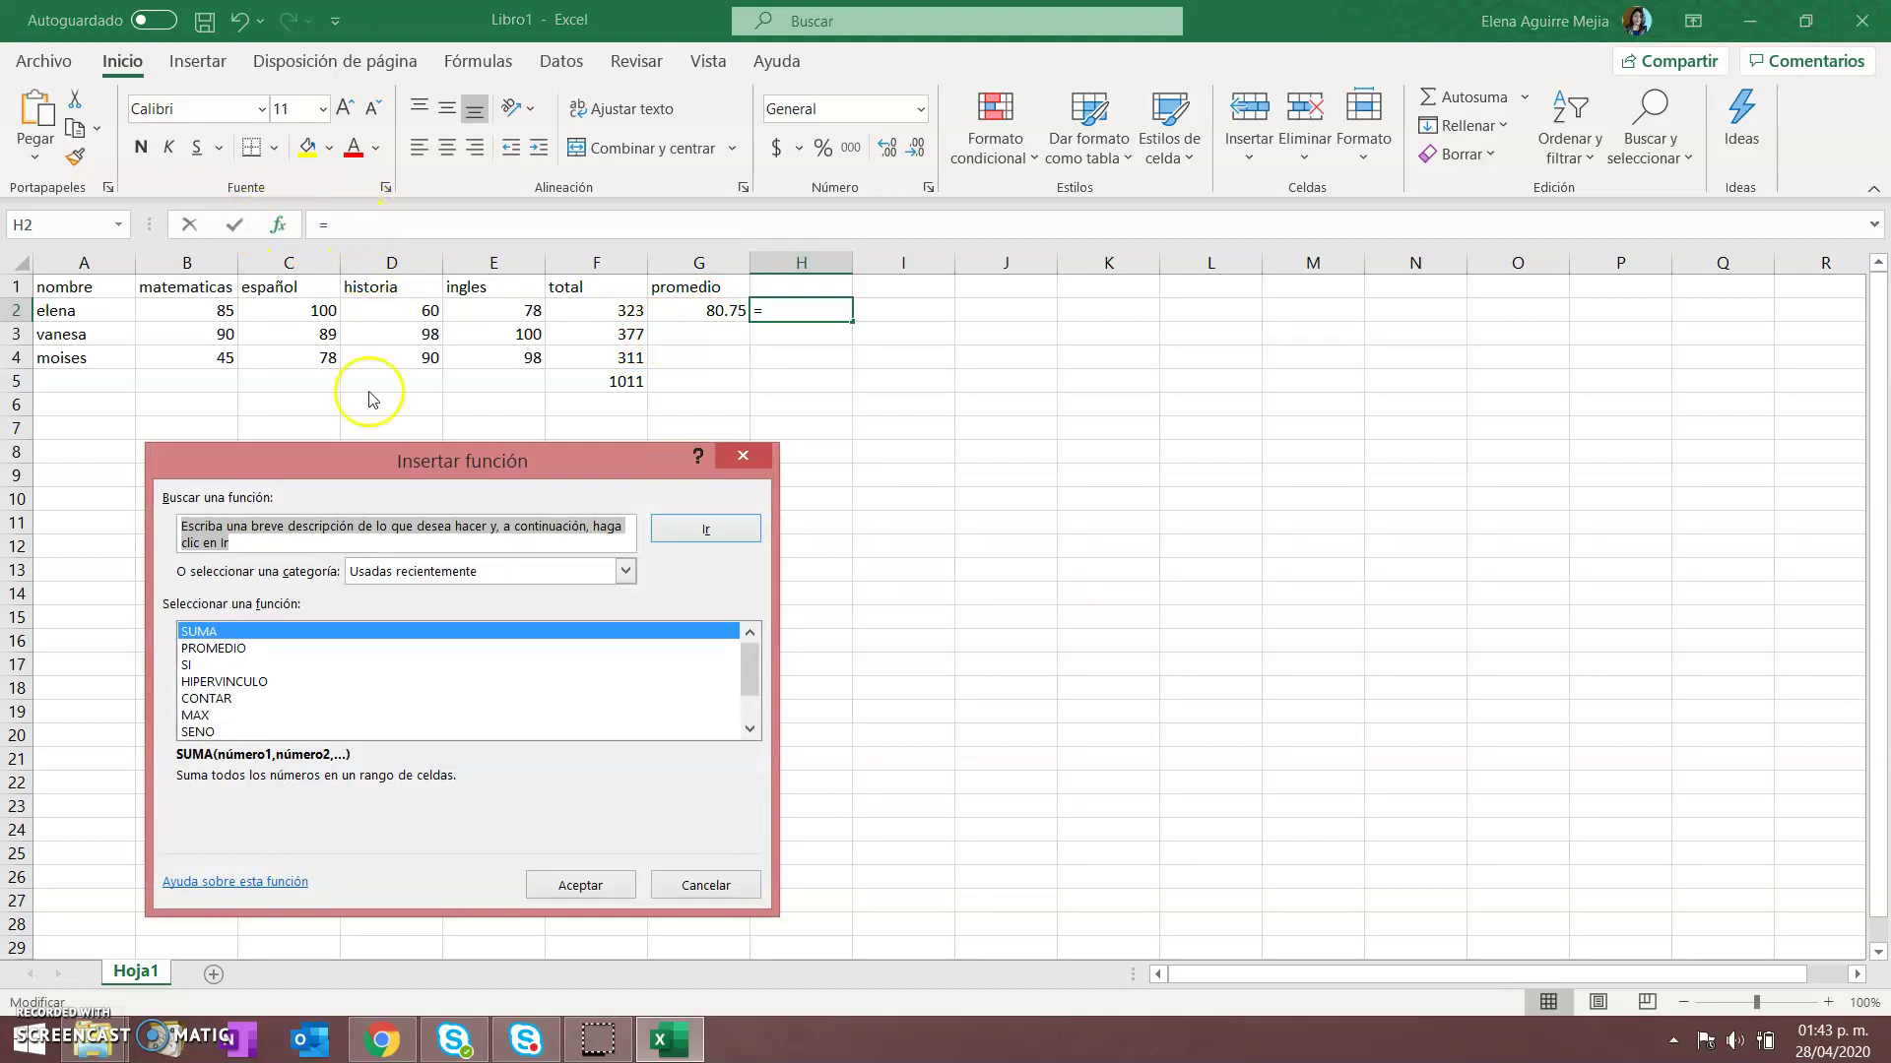
click(230, 649)
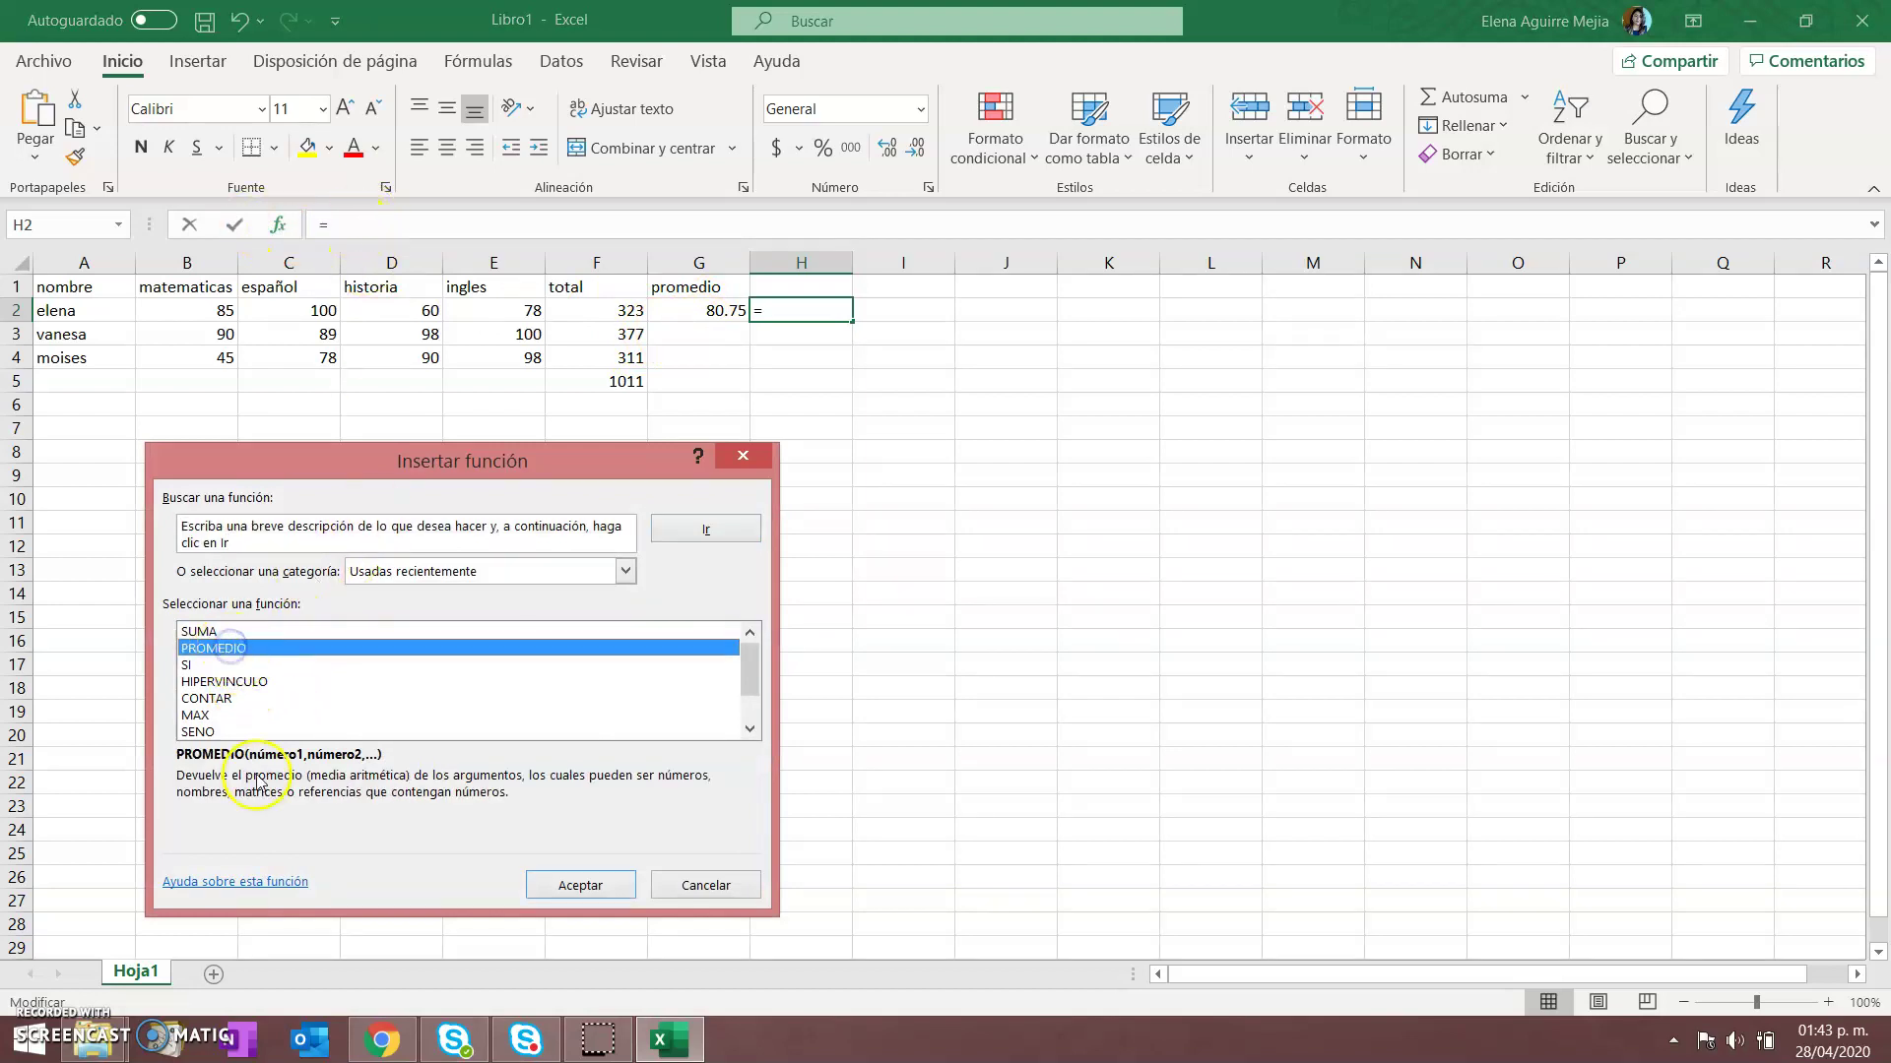
click(567, 886)
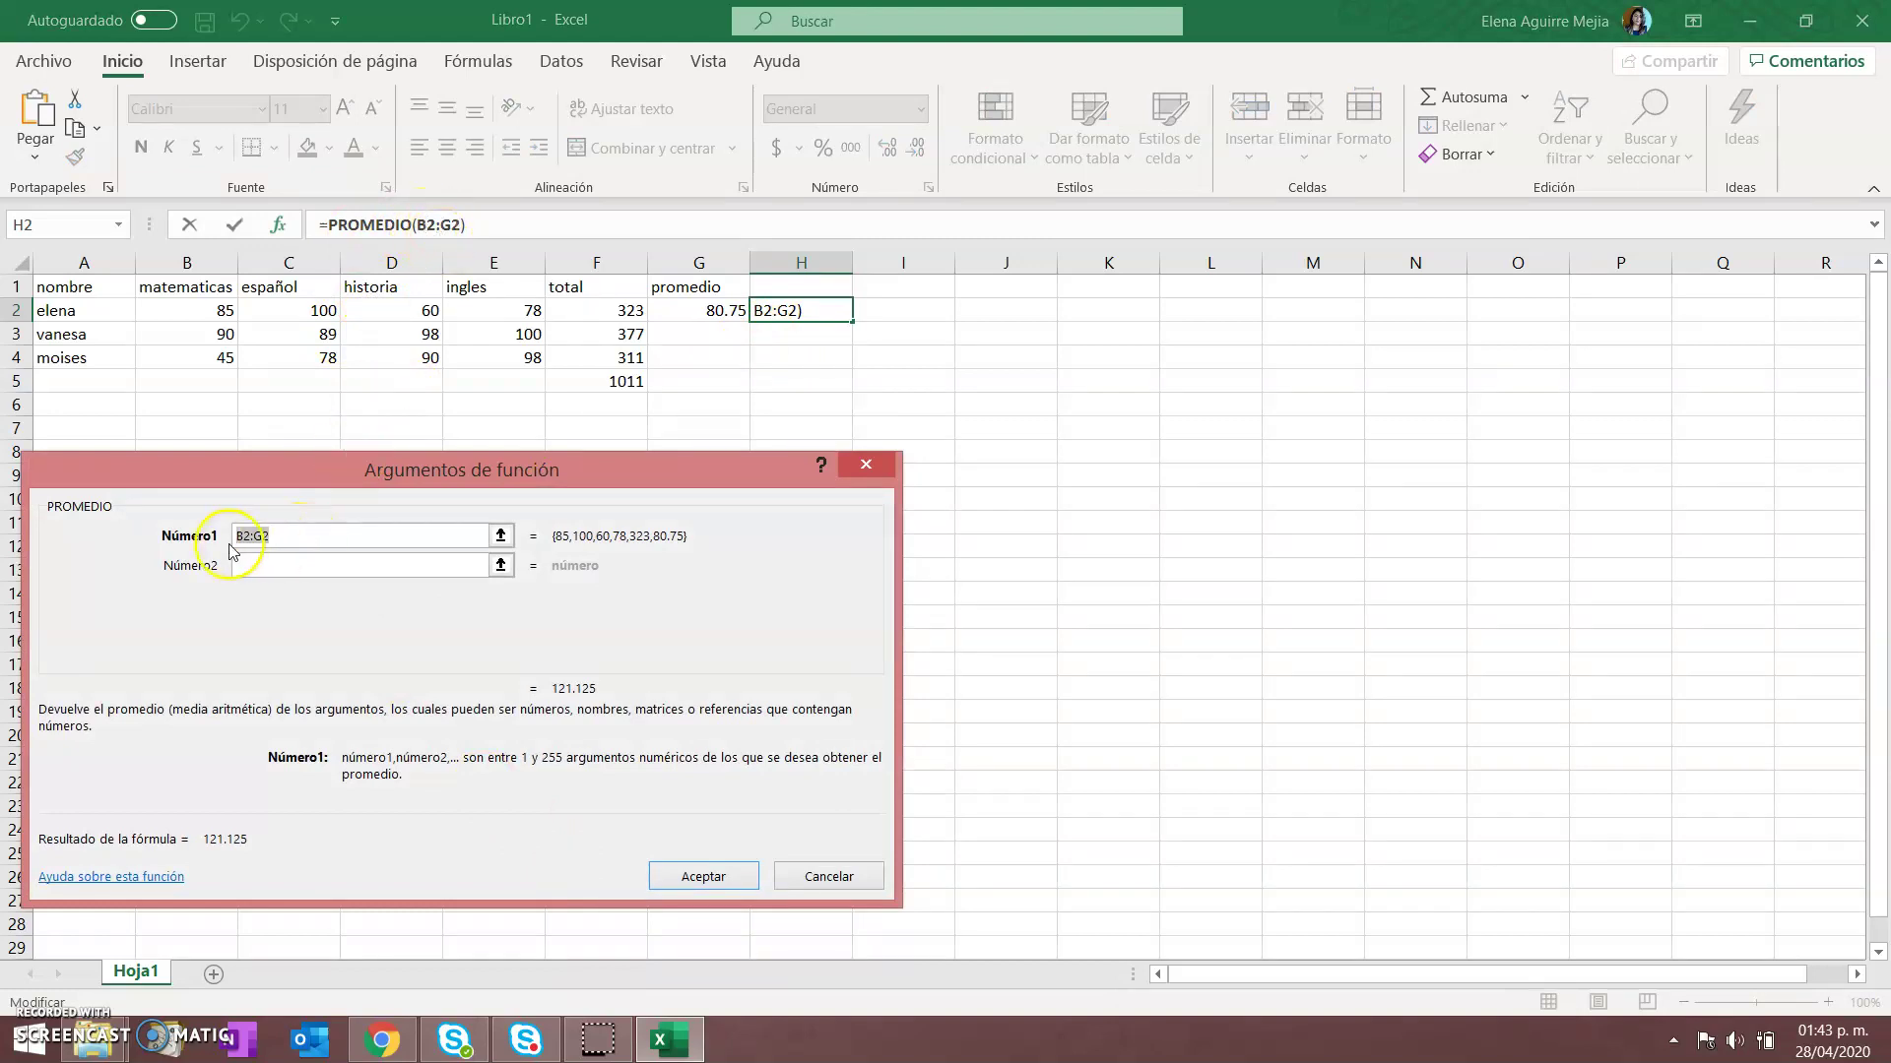
Set the PROMEDIO arguments to B2, C2, D2 and E2 and apply the function
click(214, 309)
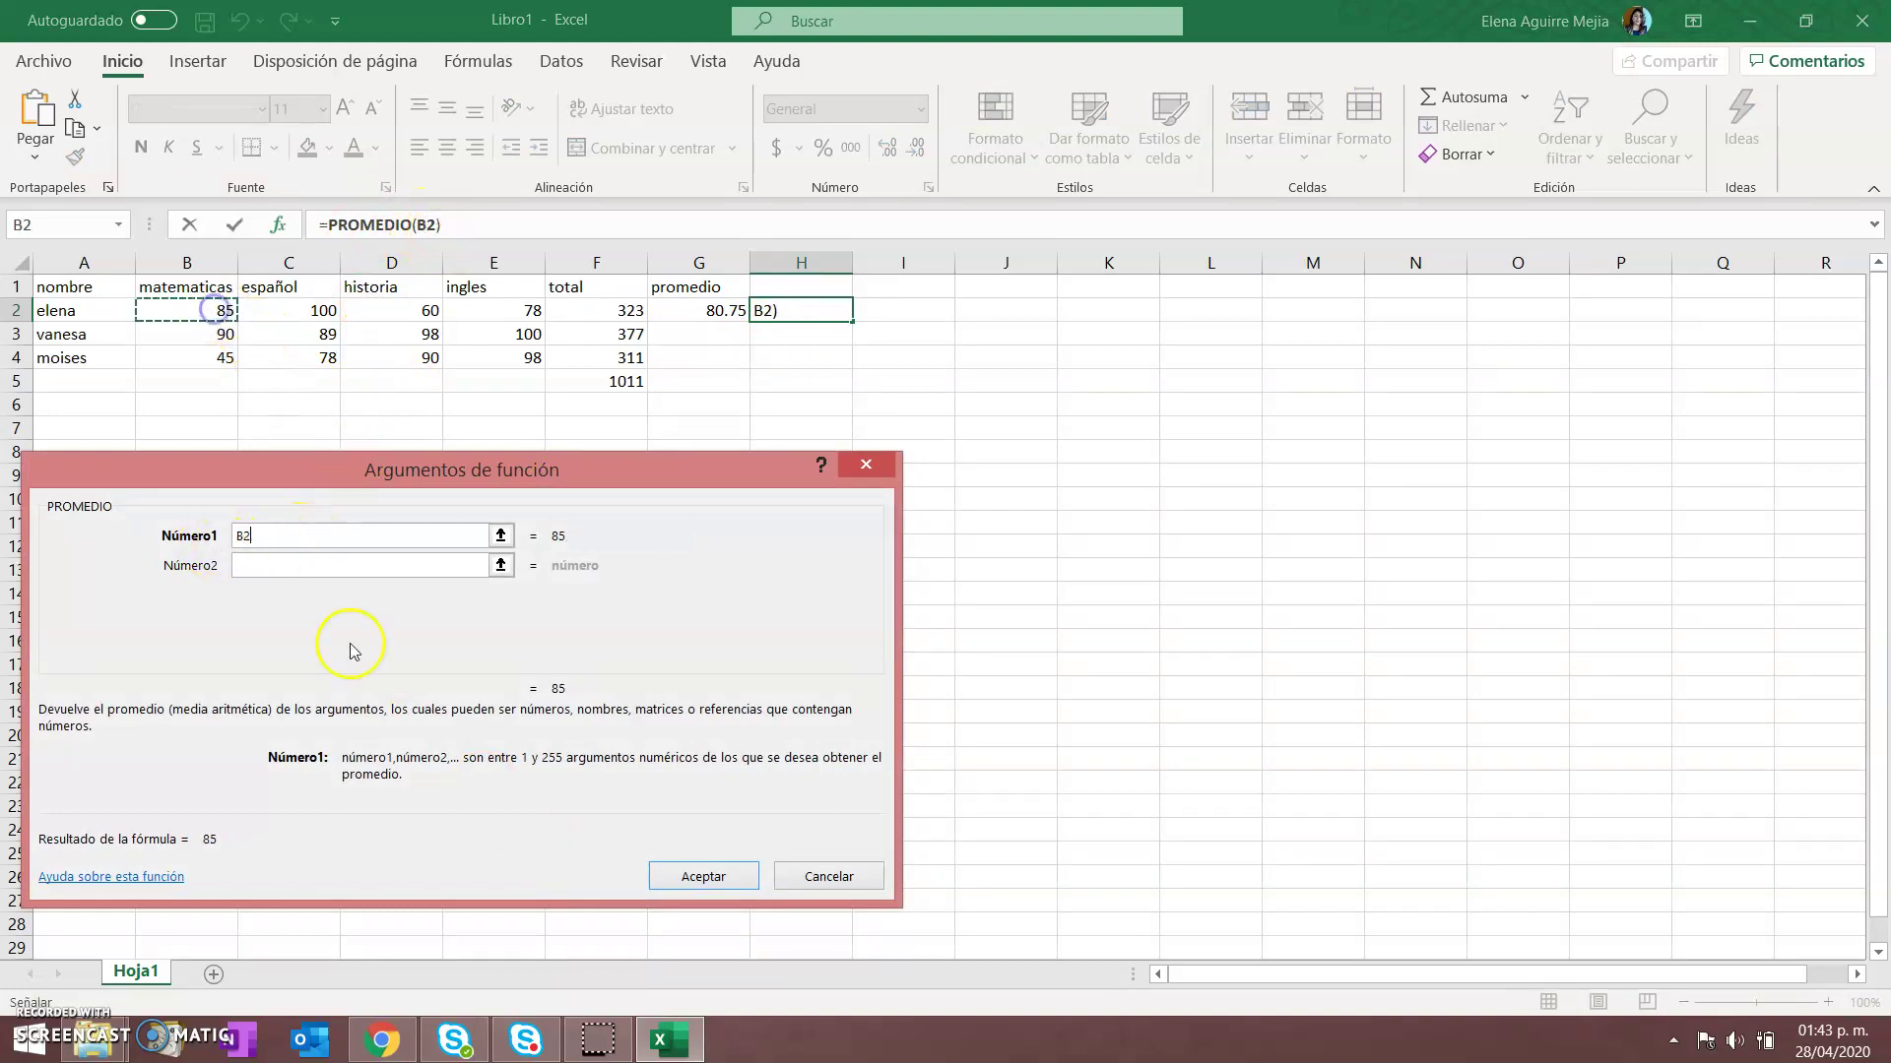
click(295, 565)
click(288, 312)
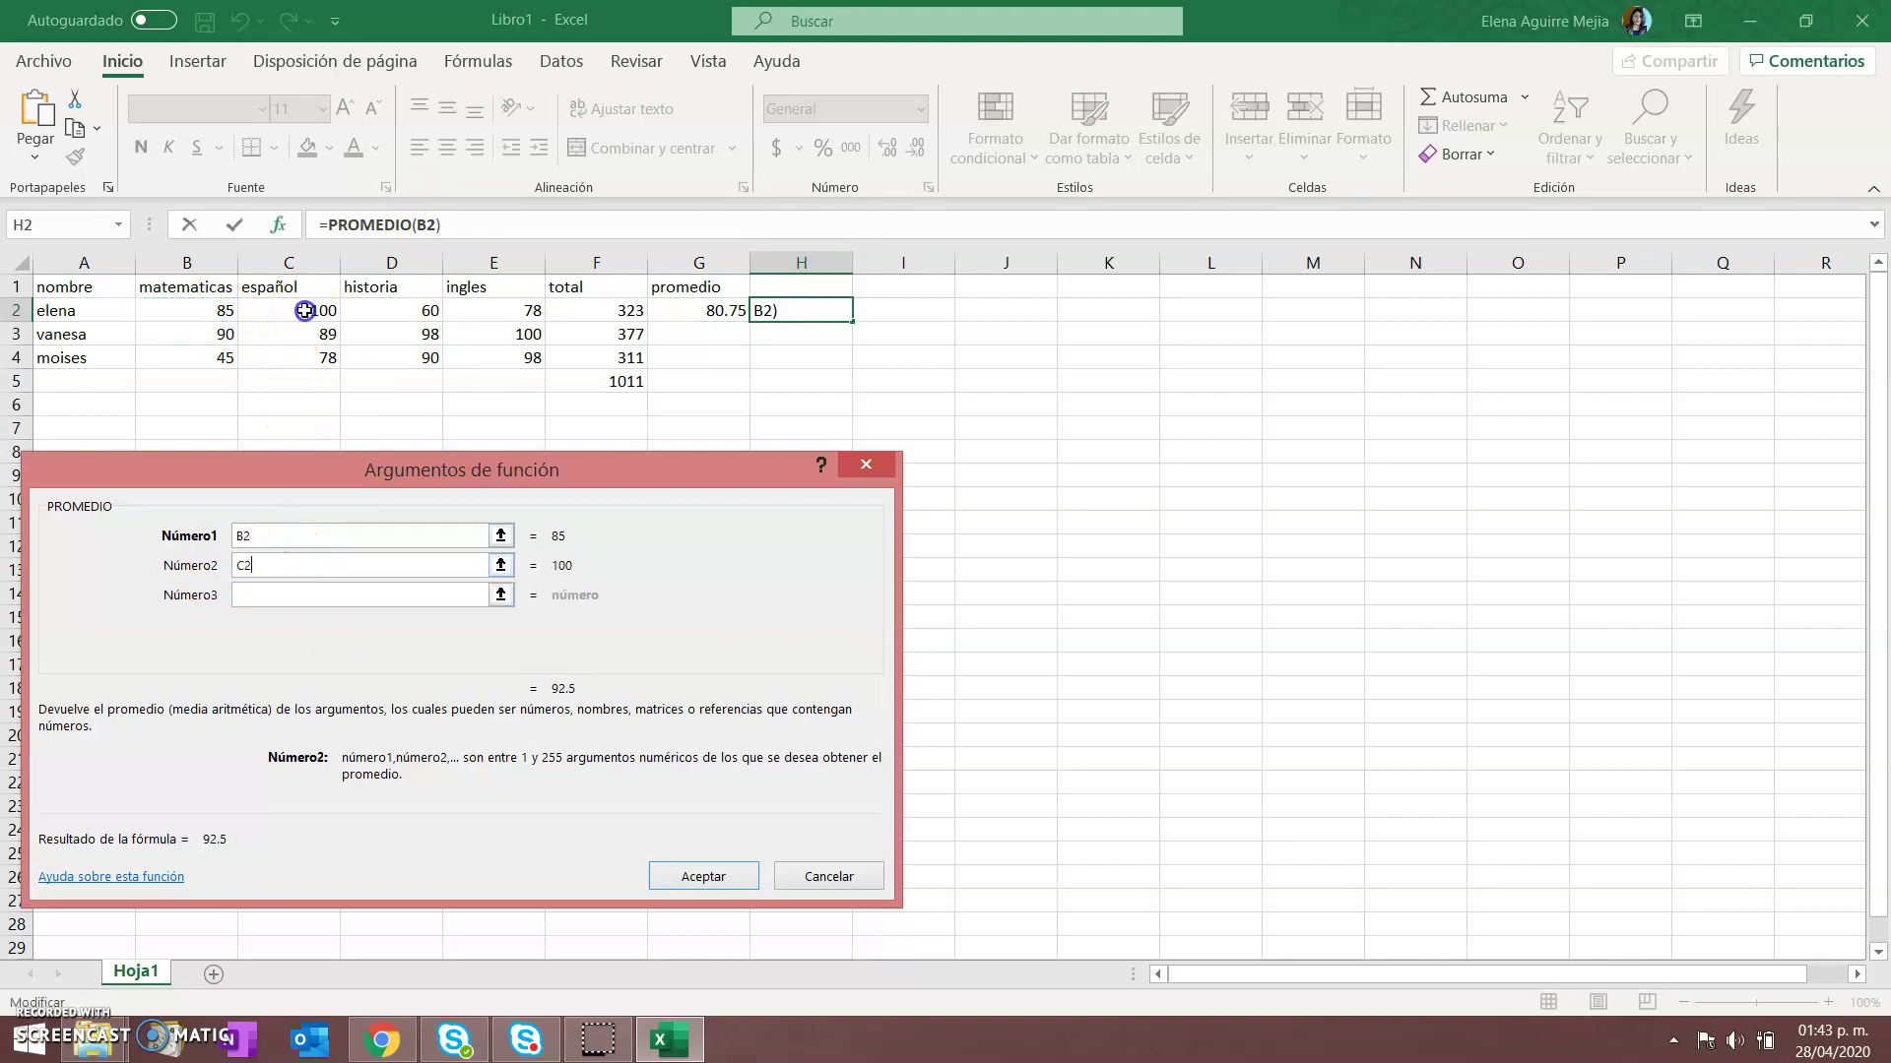
click(295, 595)
click(418, 310)
click(327, 624)
click(522, 309)
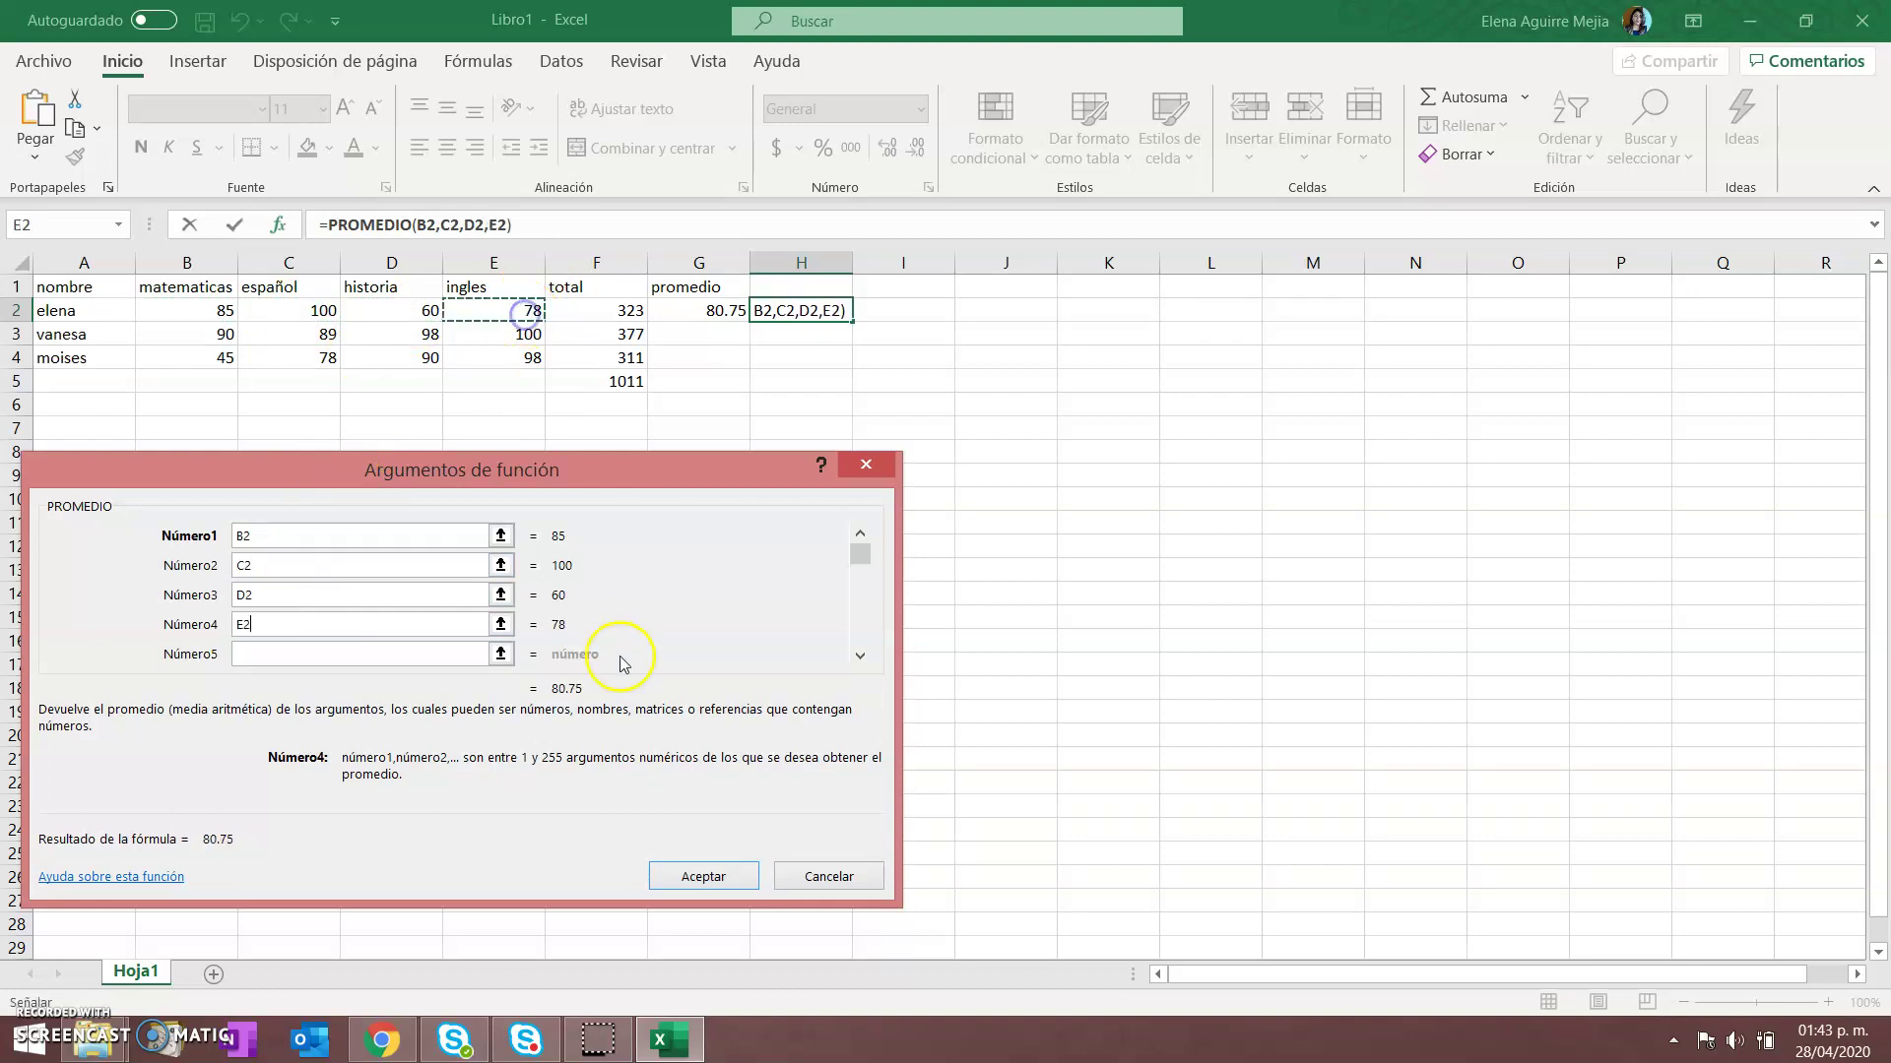
click(709, 877)
Compare the manual average formula in G2 with the PROMEDIO function in H2
click(731, 323)
click(801, 315)
click(729, 313)
click(817, 315)
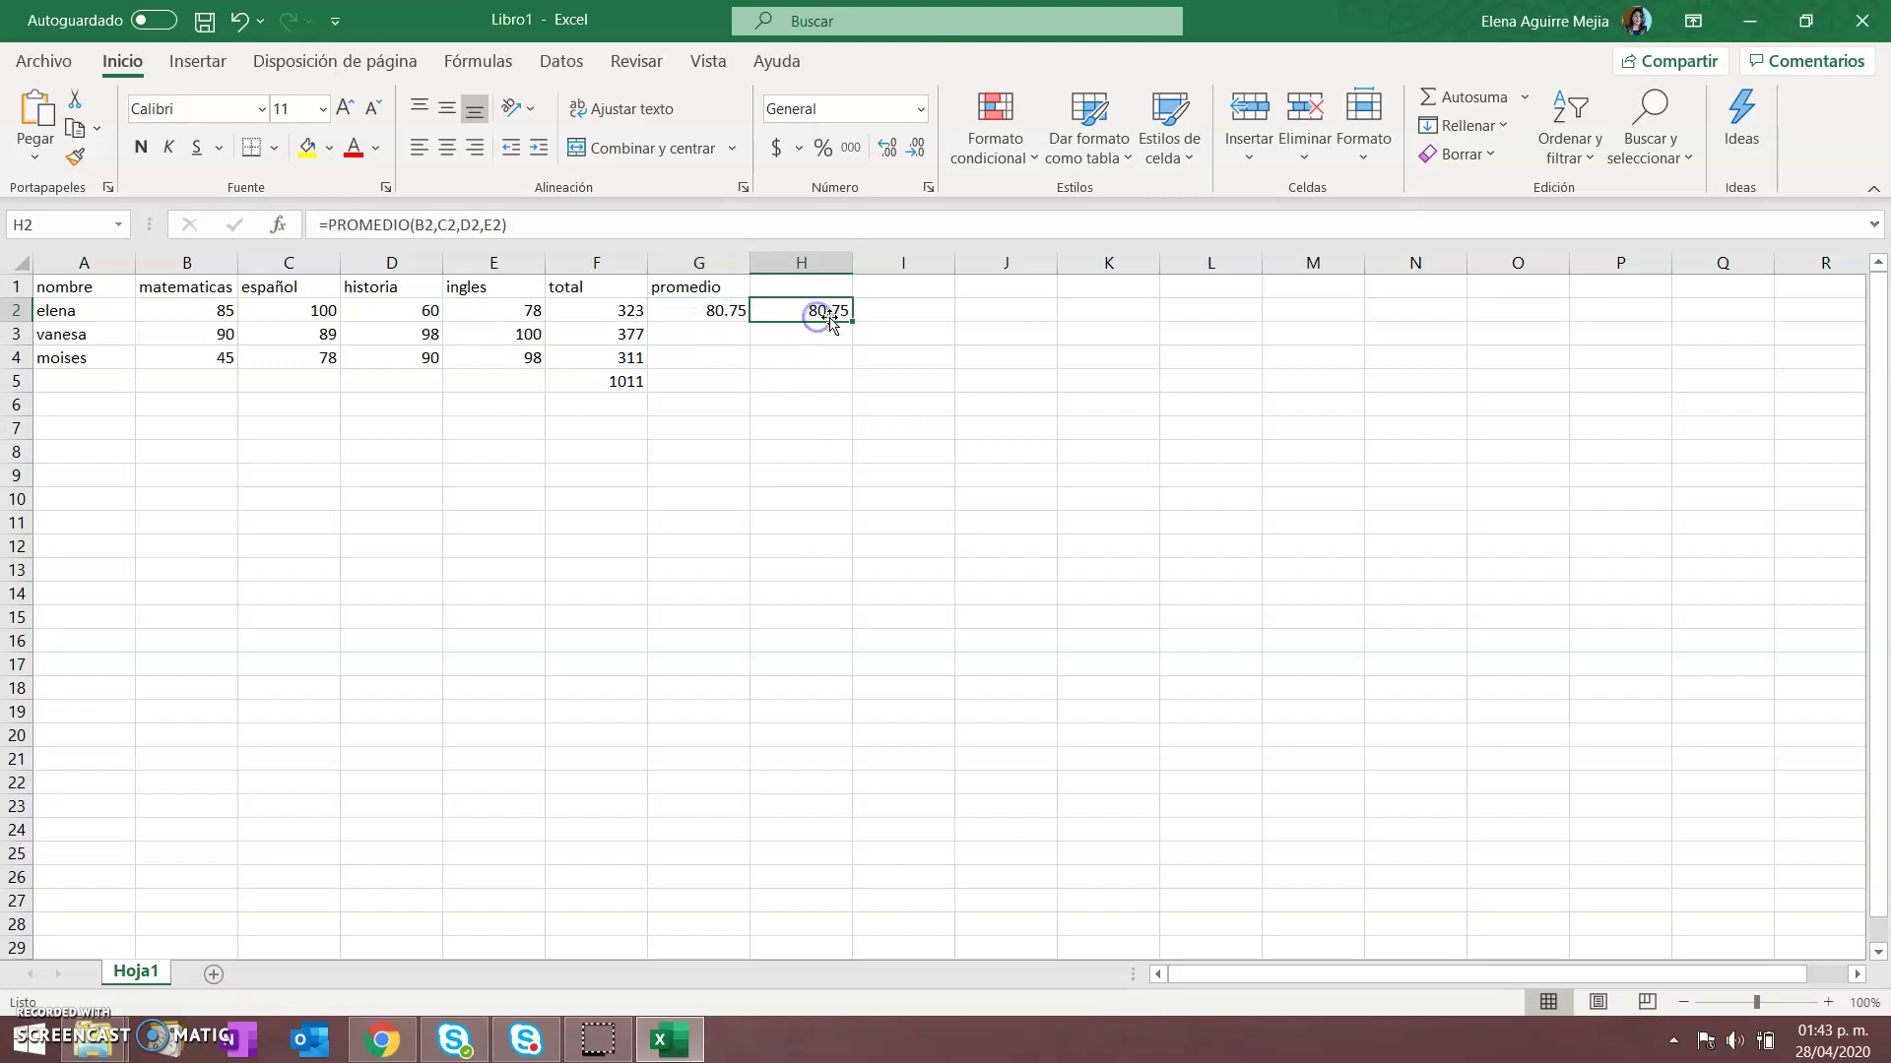
click(695, 311)
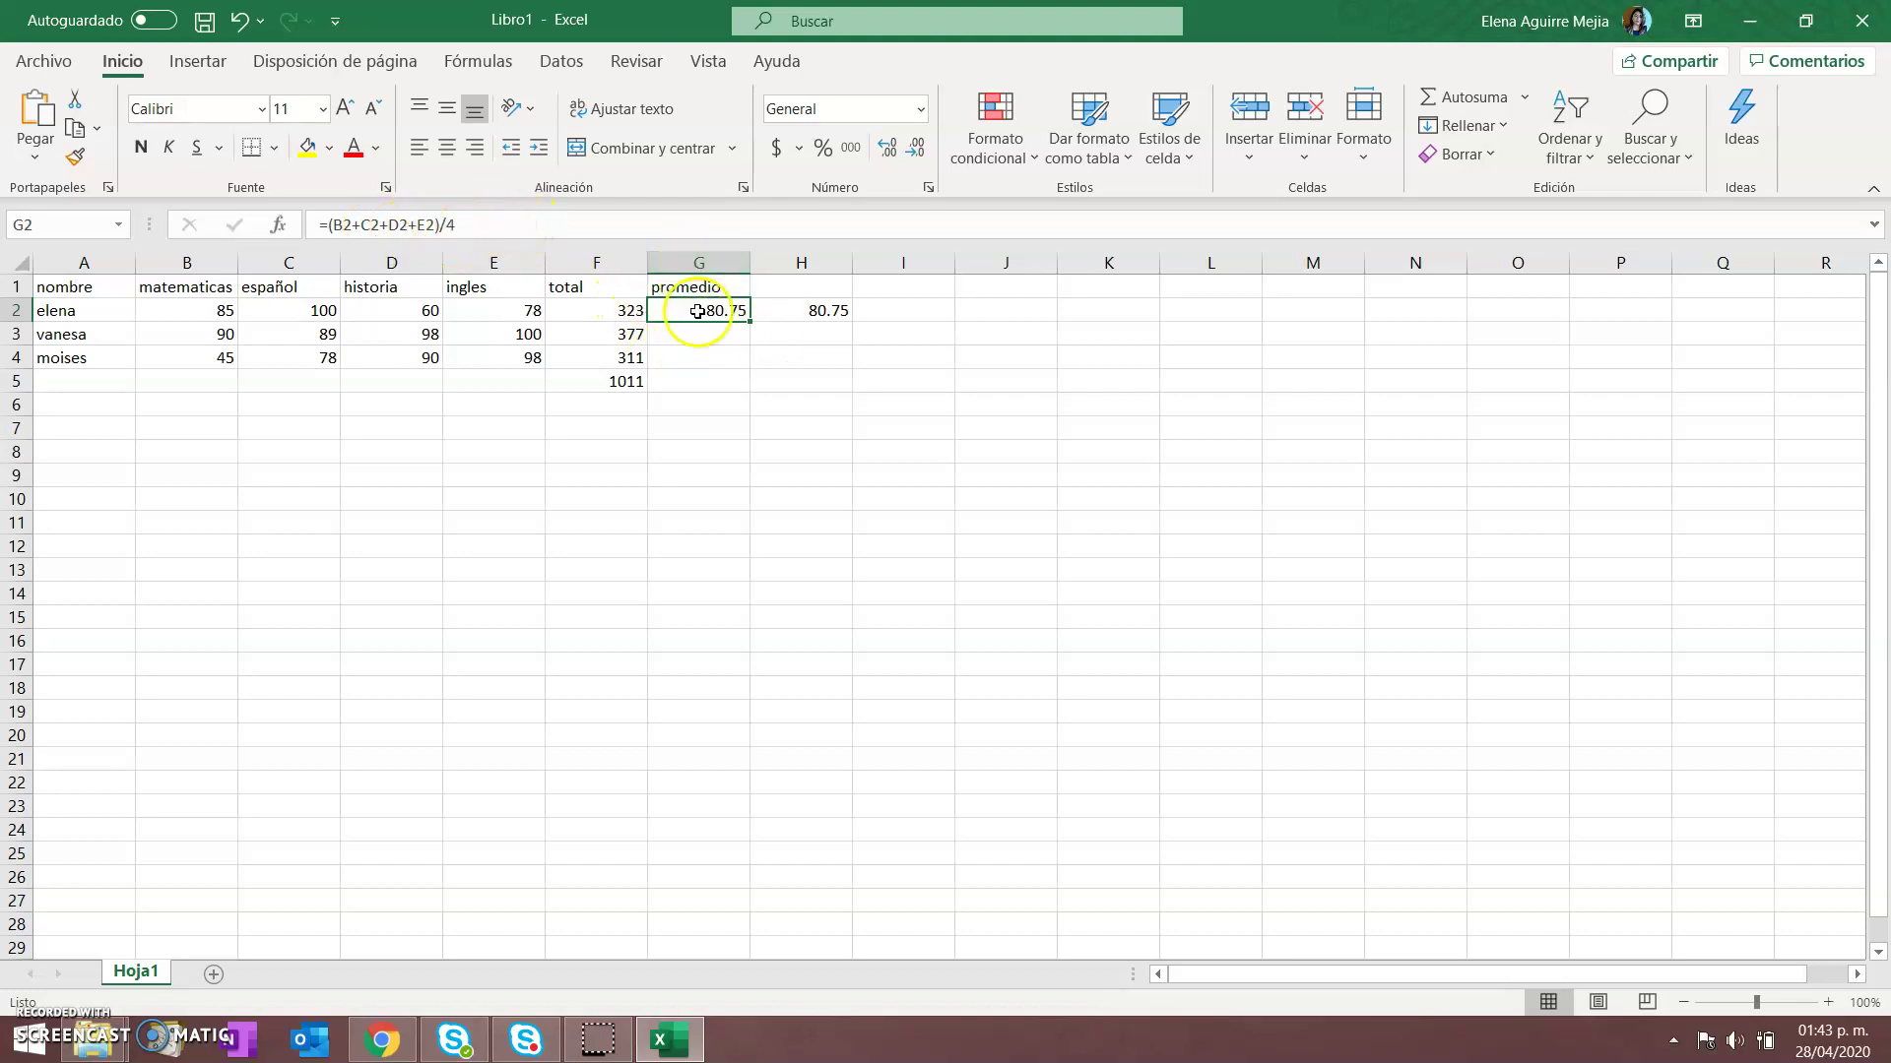
Enter the formula =SUMA(B2:E2)/4 in I2 as another average for the first student
click(801, 313)
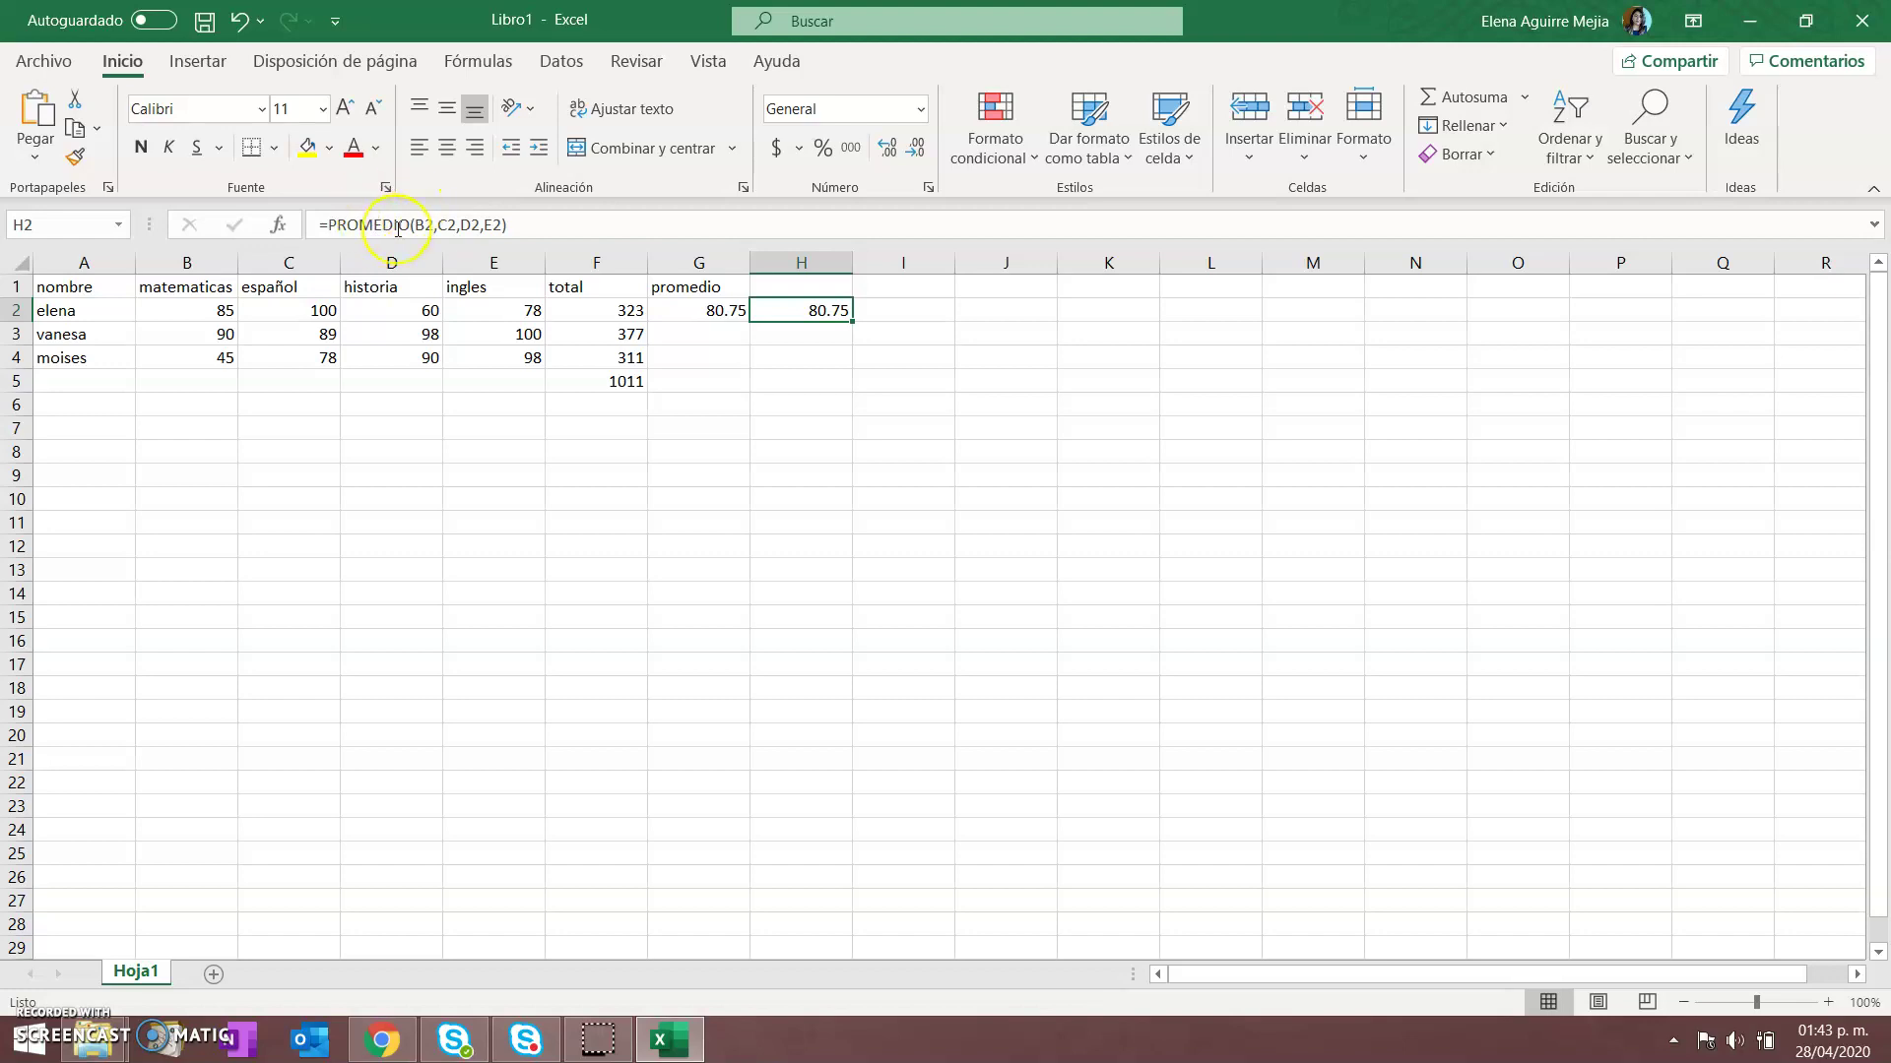
click(900, 310)
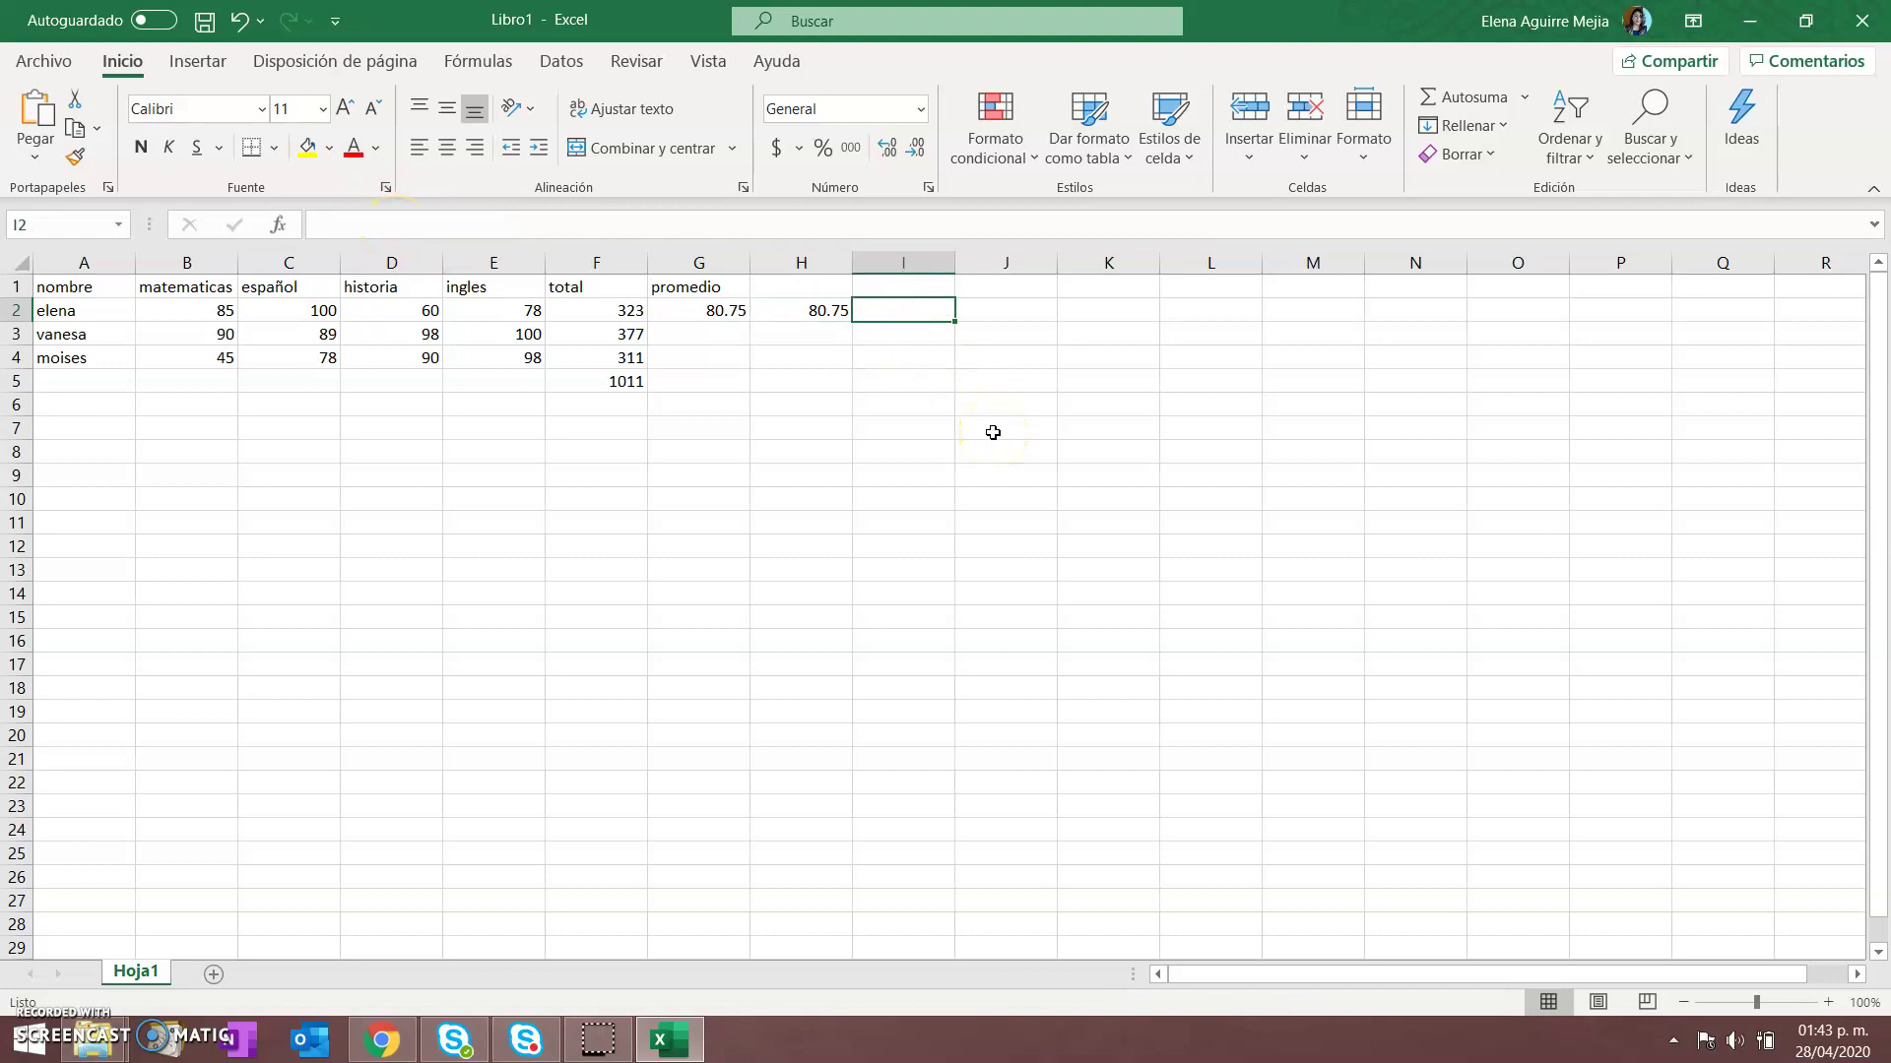
text(=)
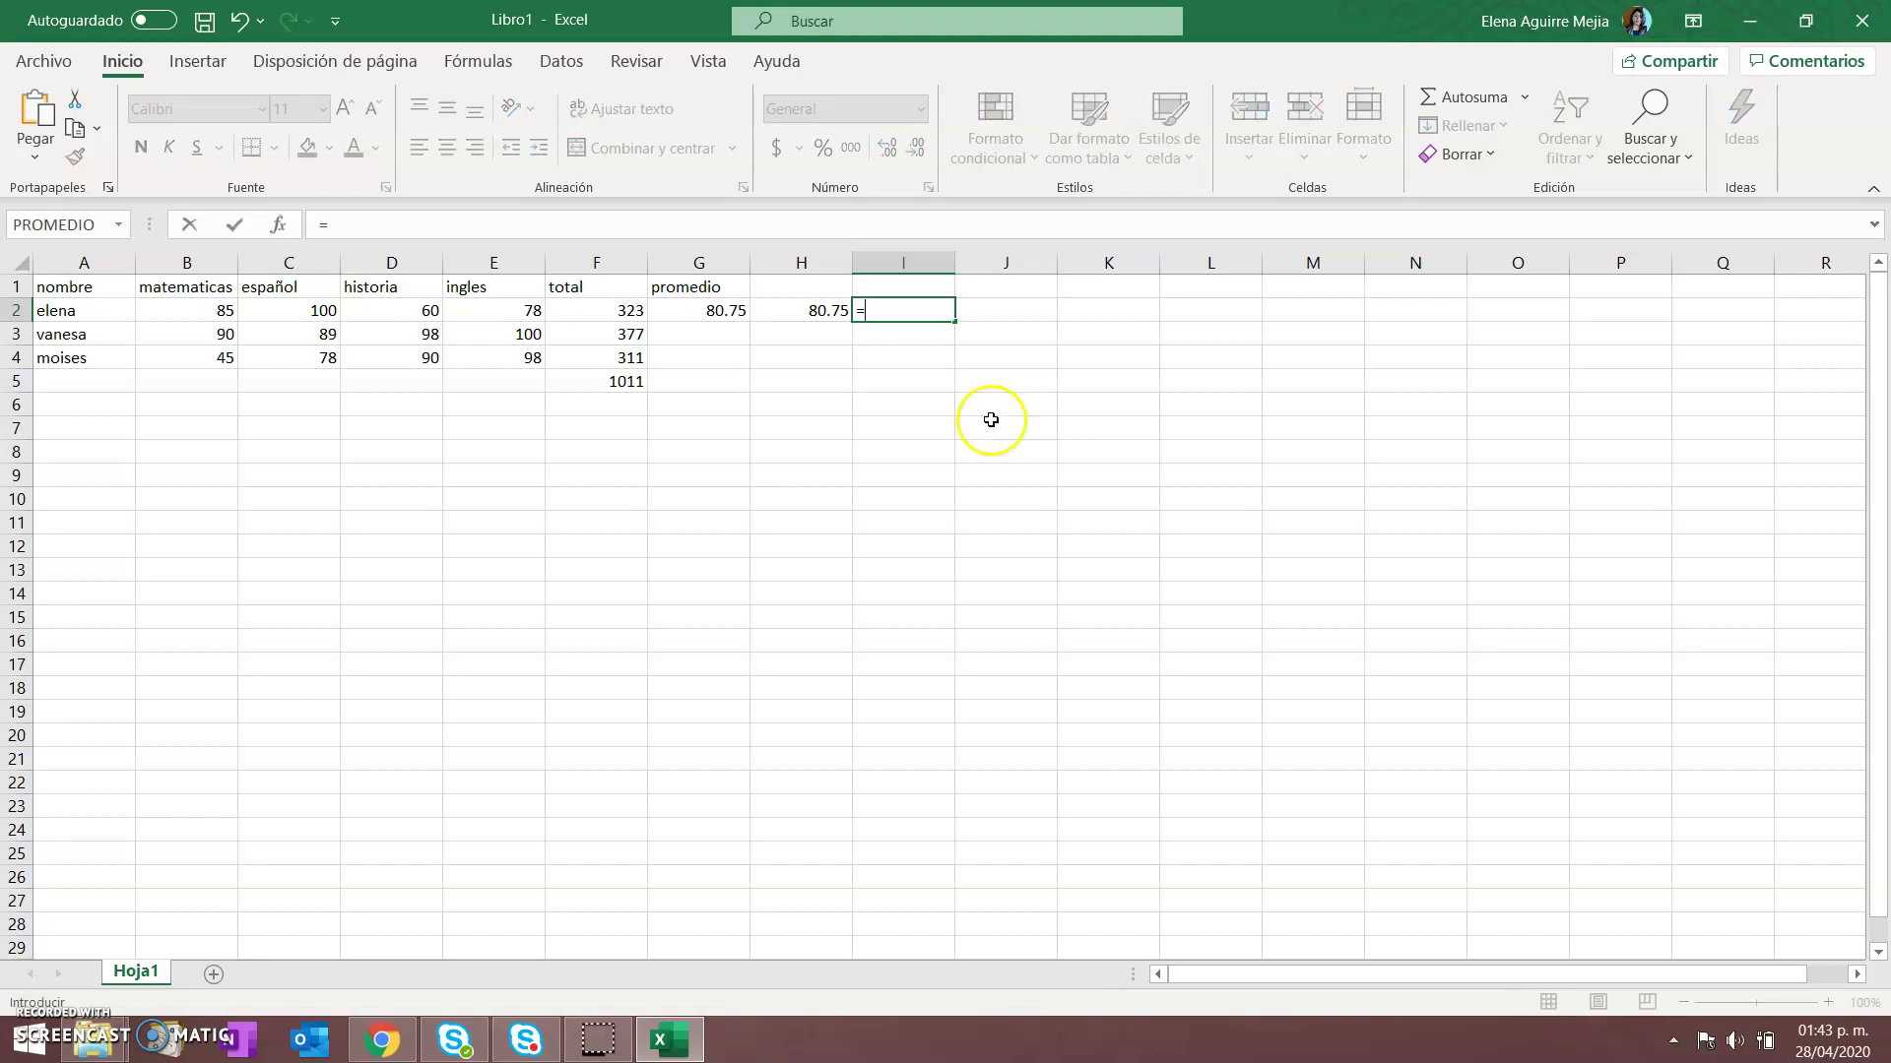
text(suma)
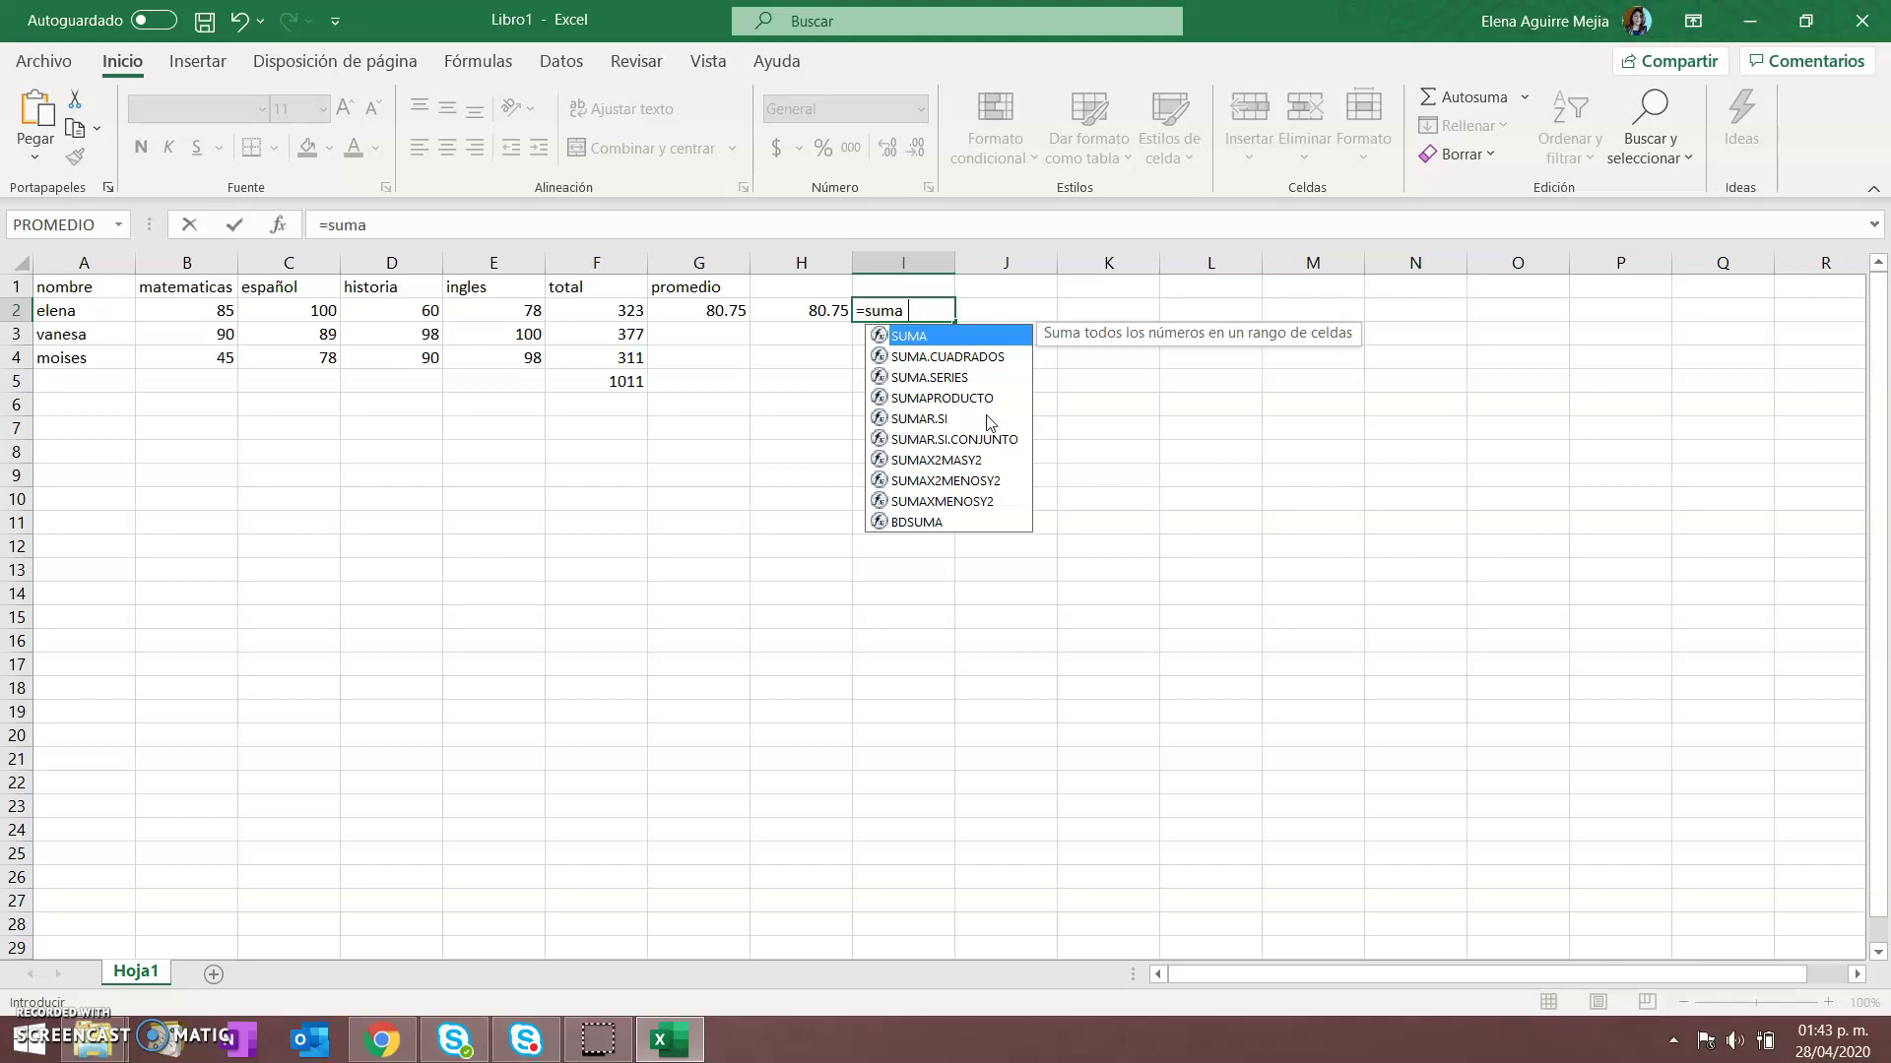
text(()
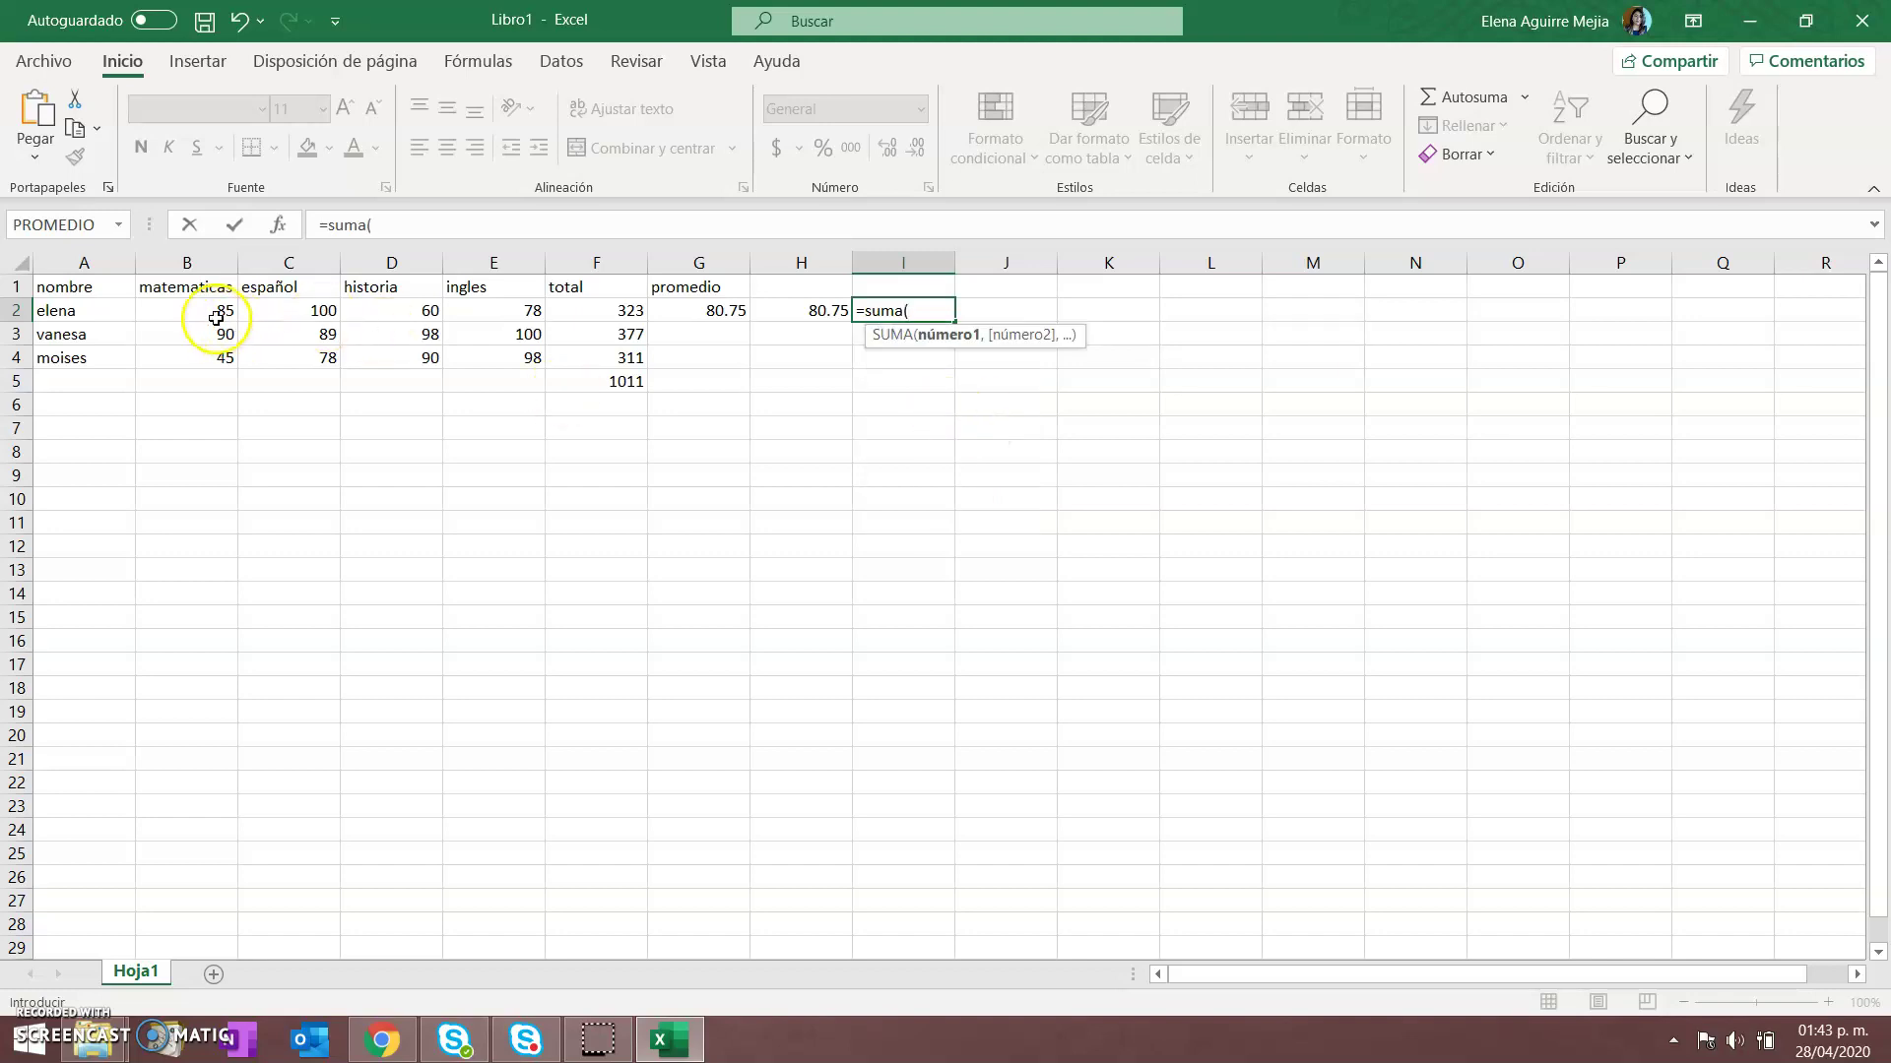
drag(217, 317, 511, 311)
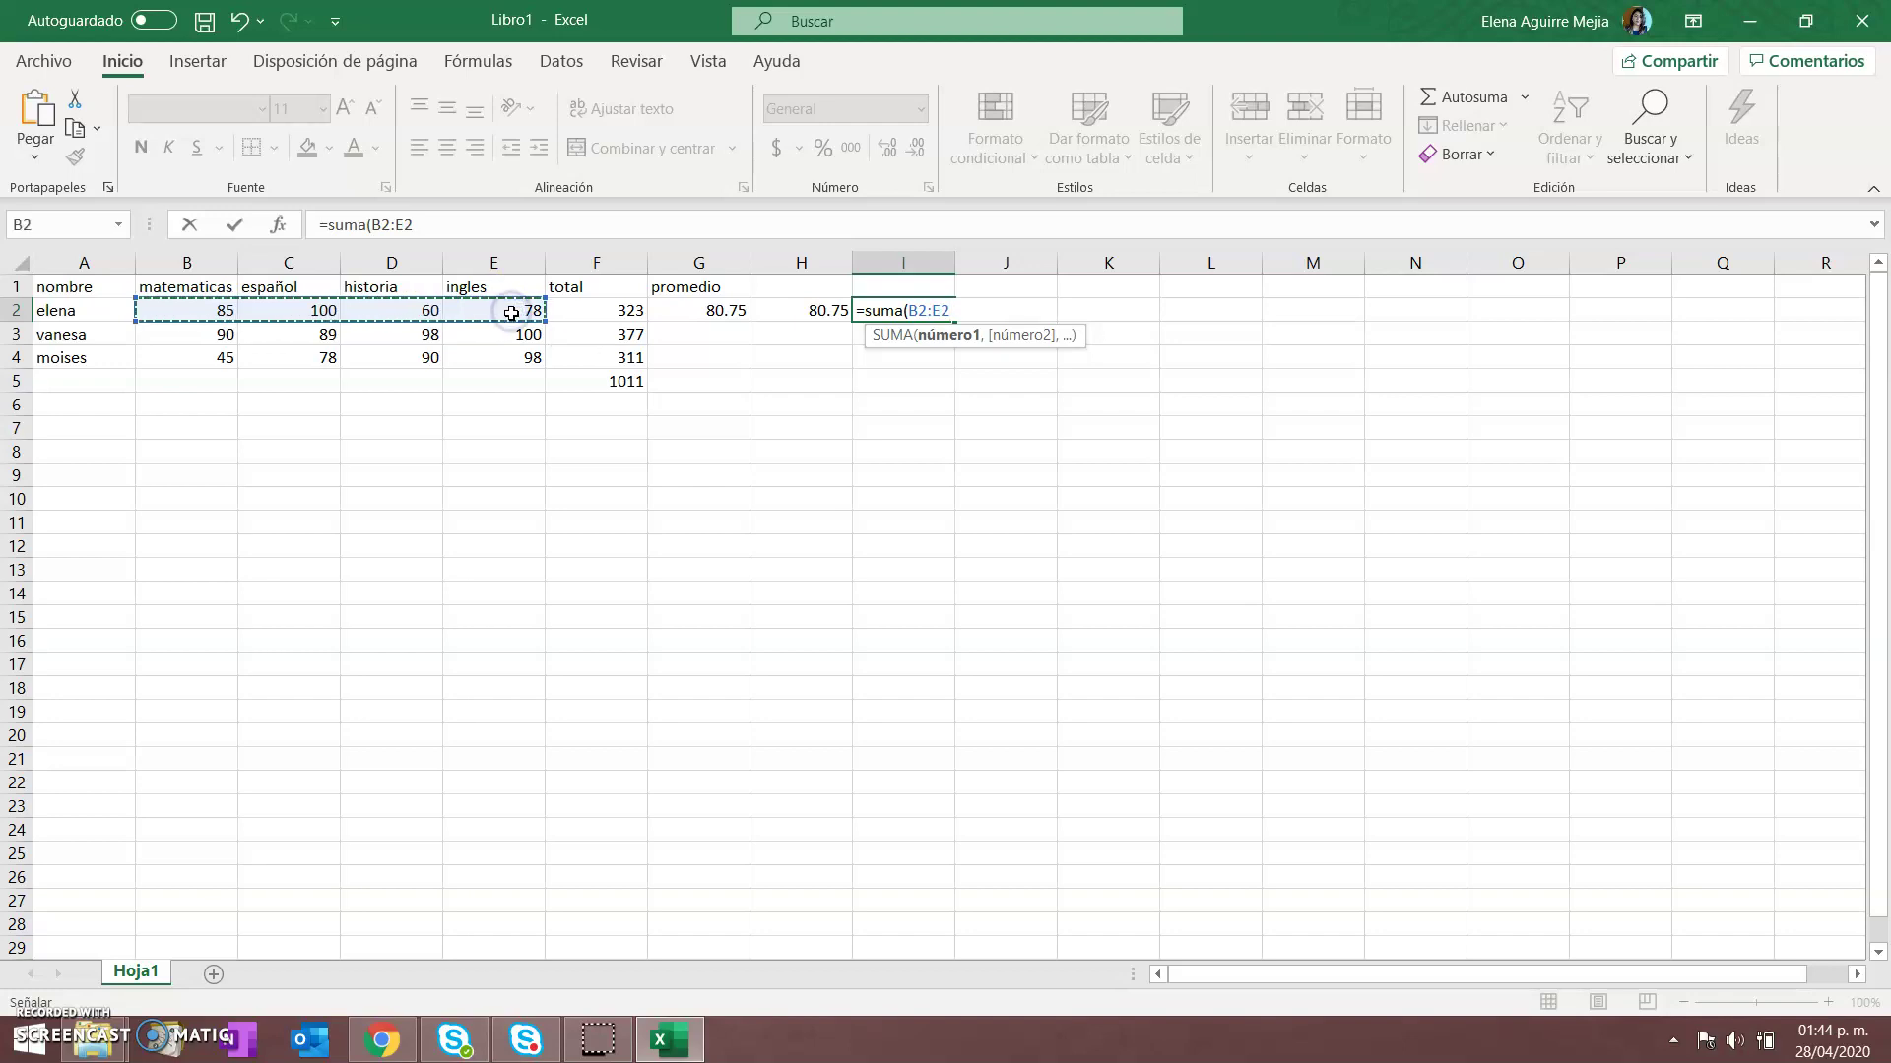
text(=)
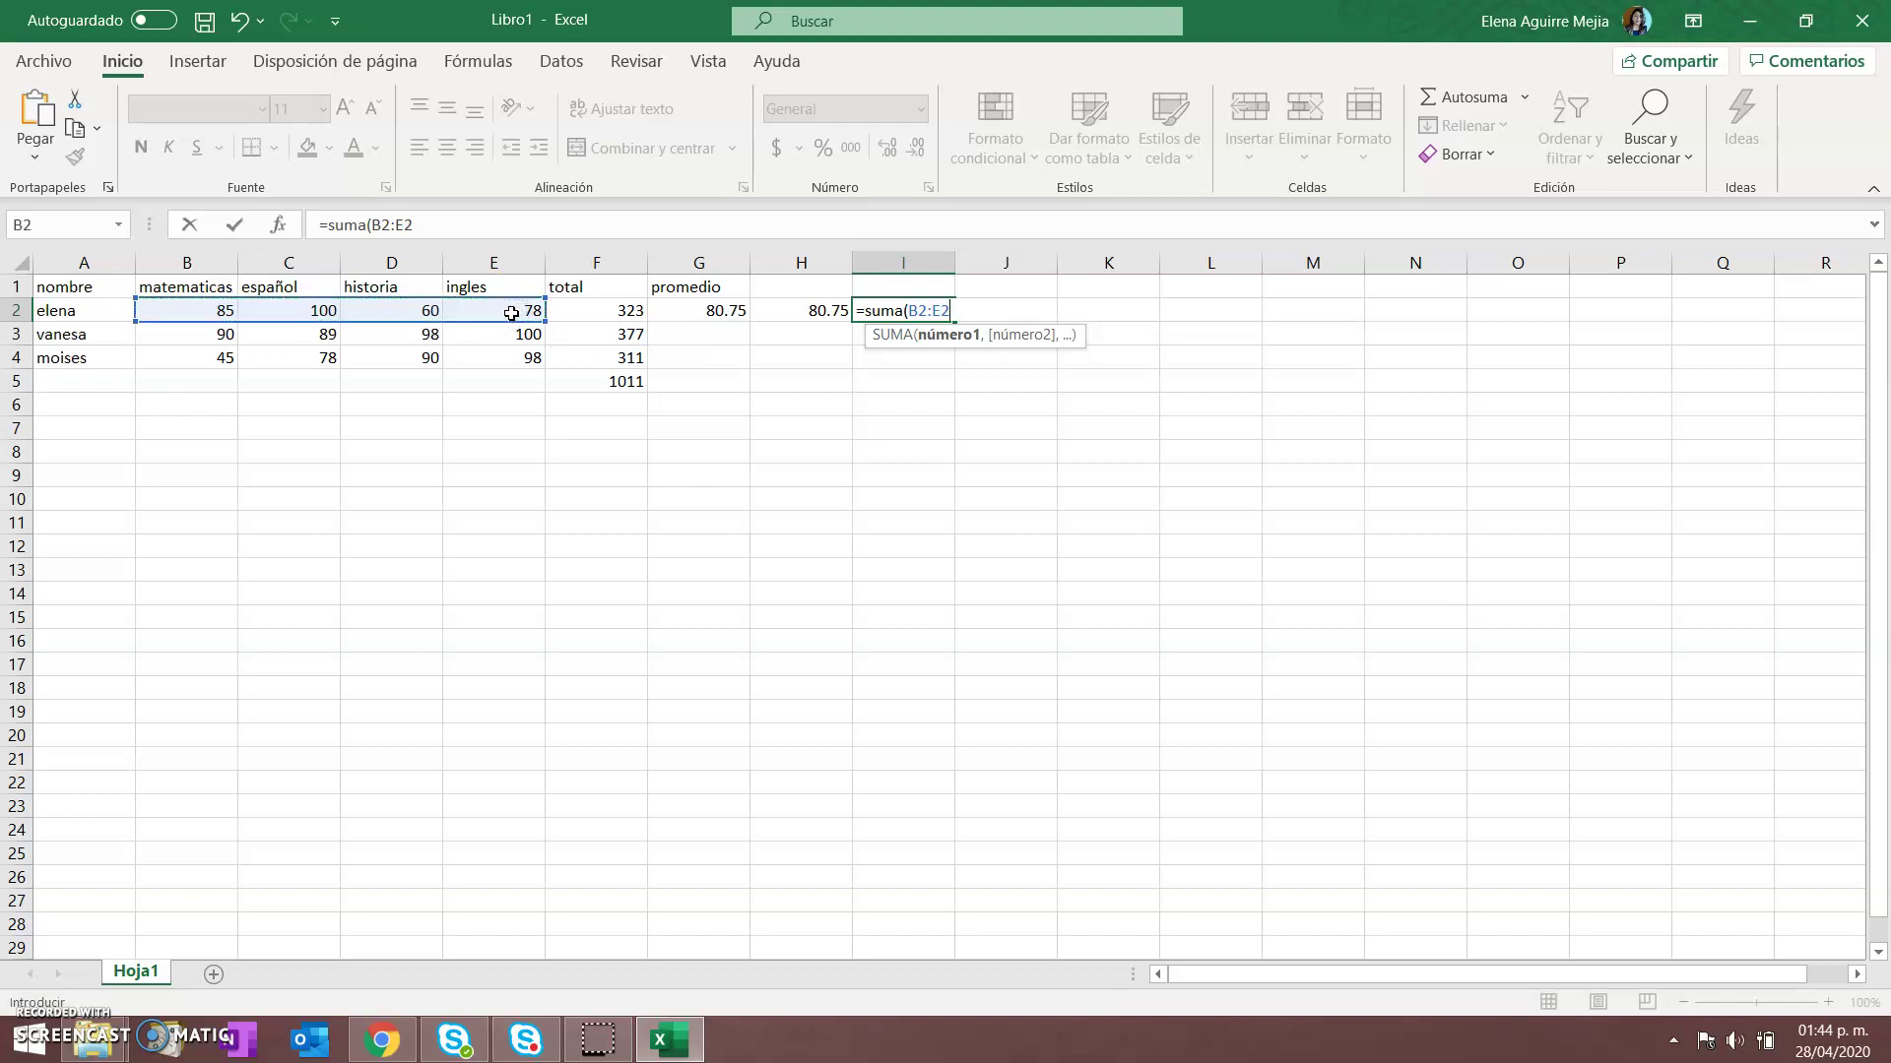
text())
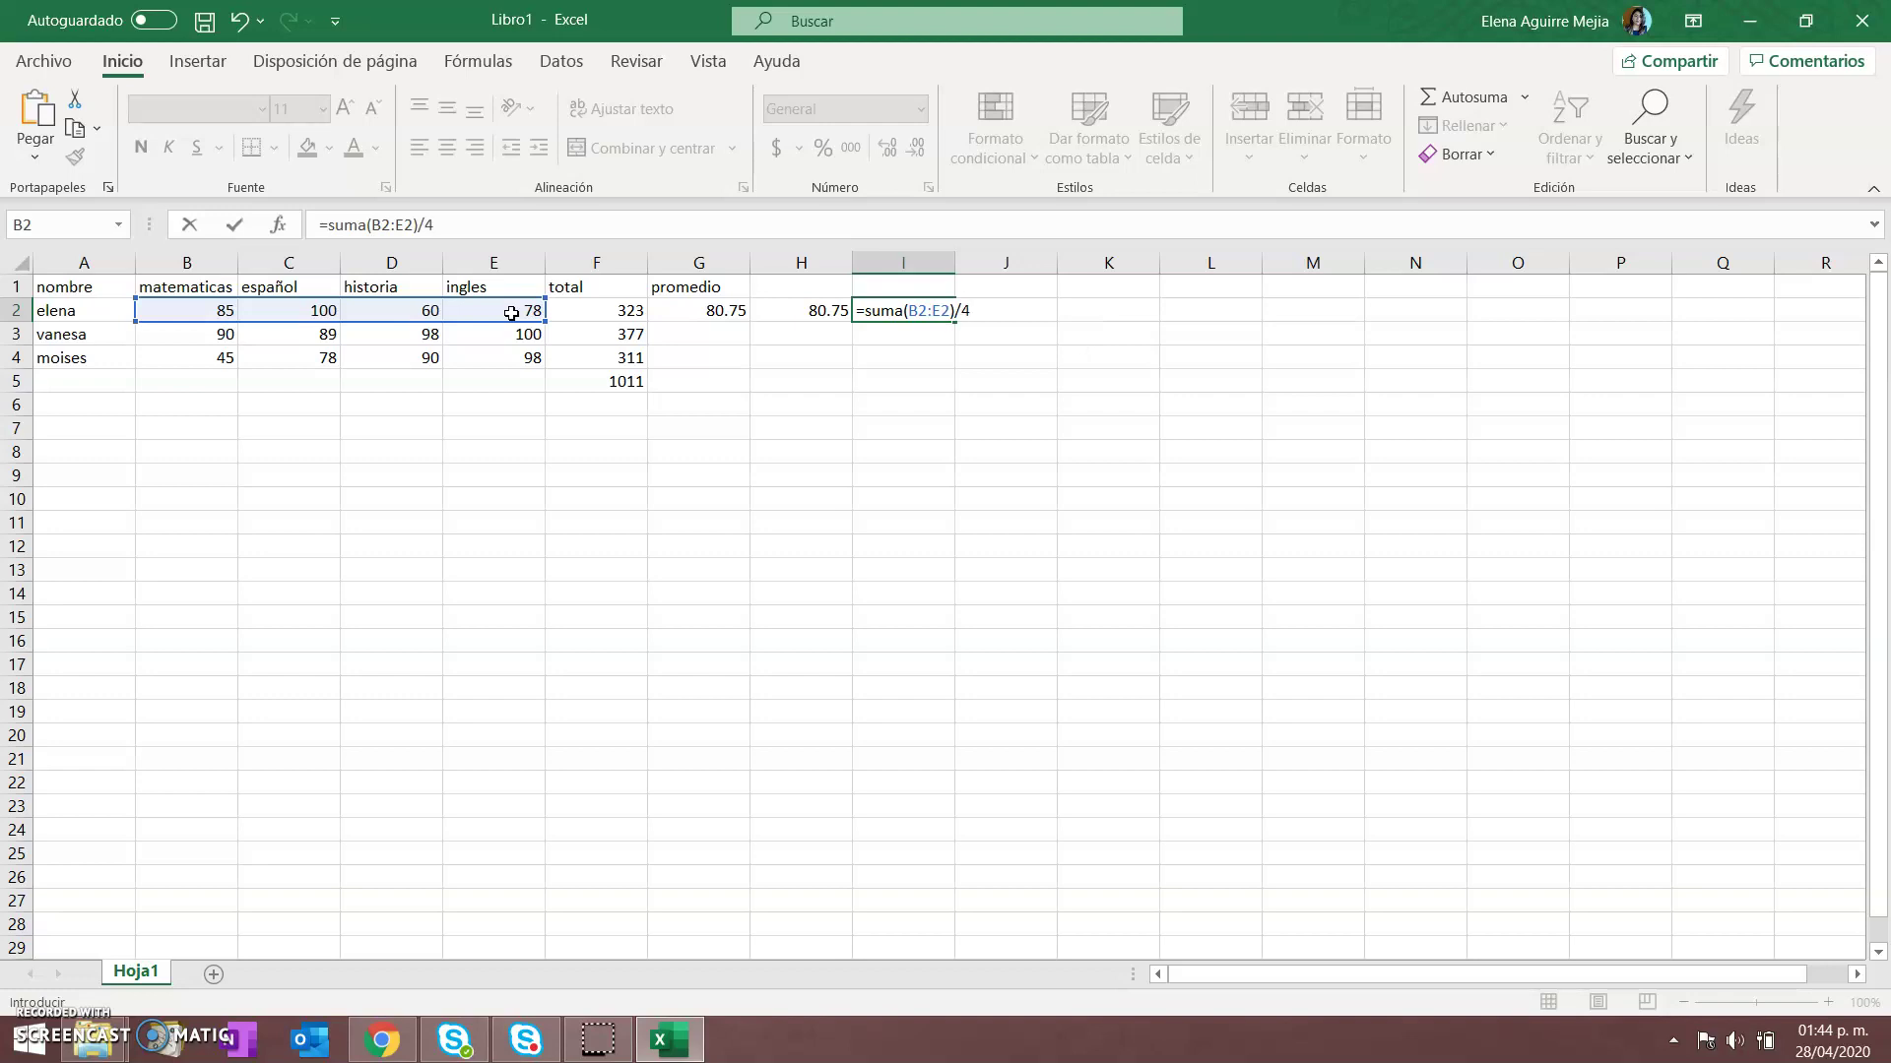
text(/4)
key(Return)
Compare the average formulas in G2, H2 and I2, and review the total formula in F4 and its source grade in B4
click(943, 310)
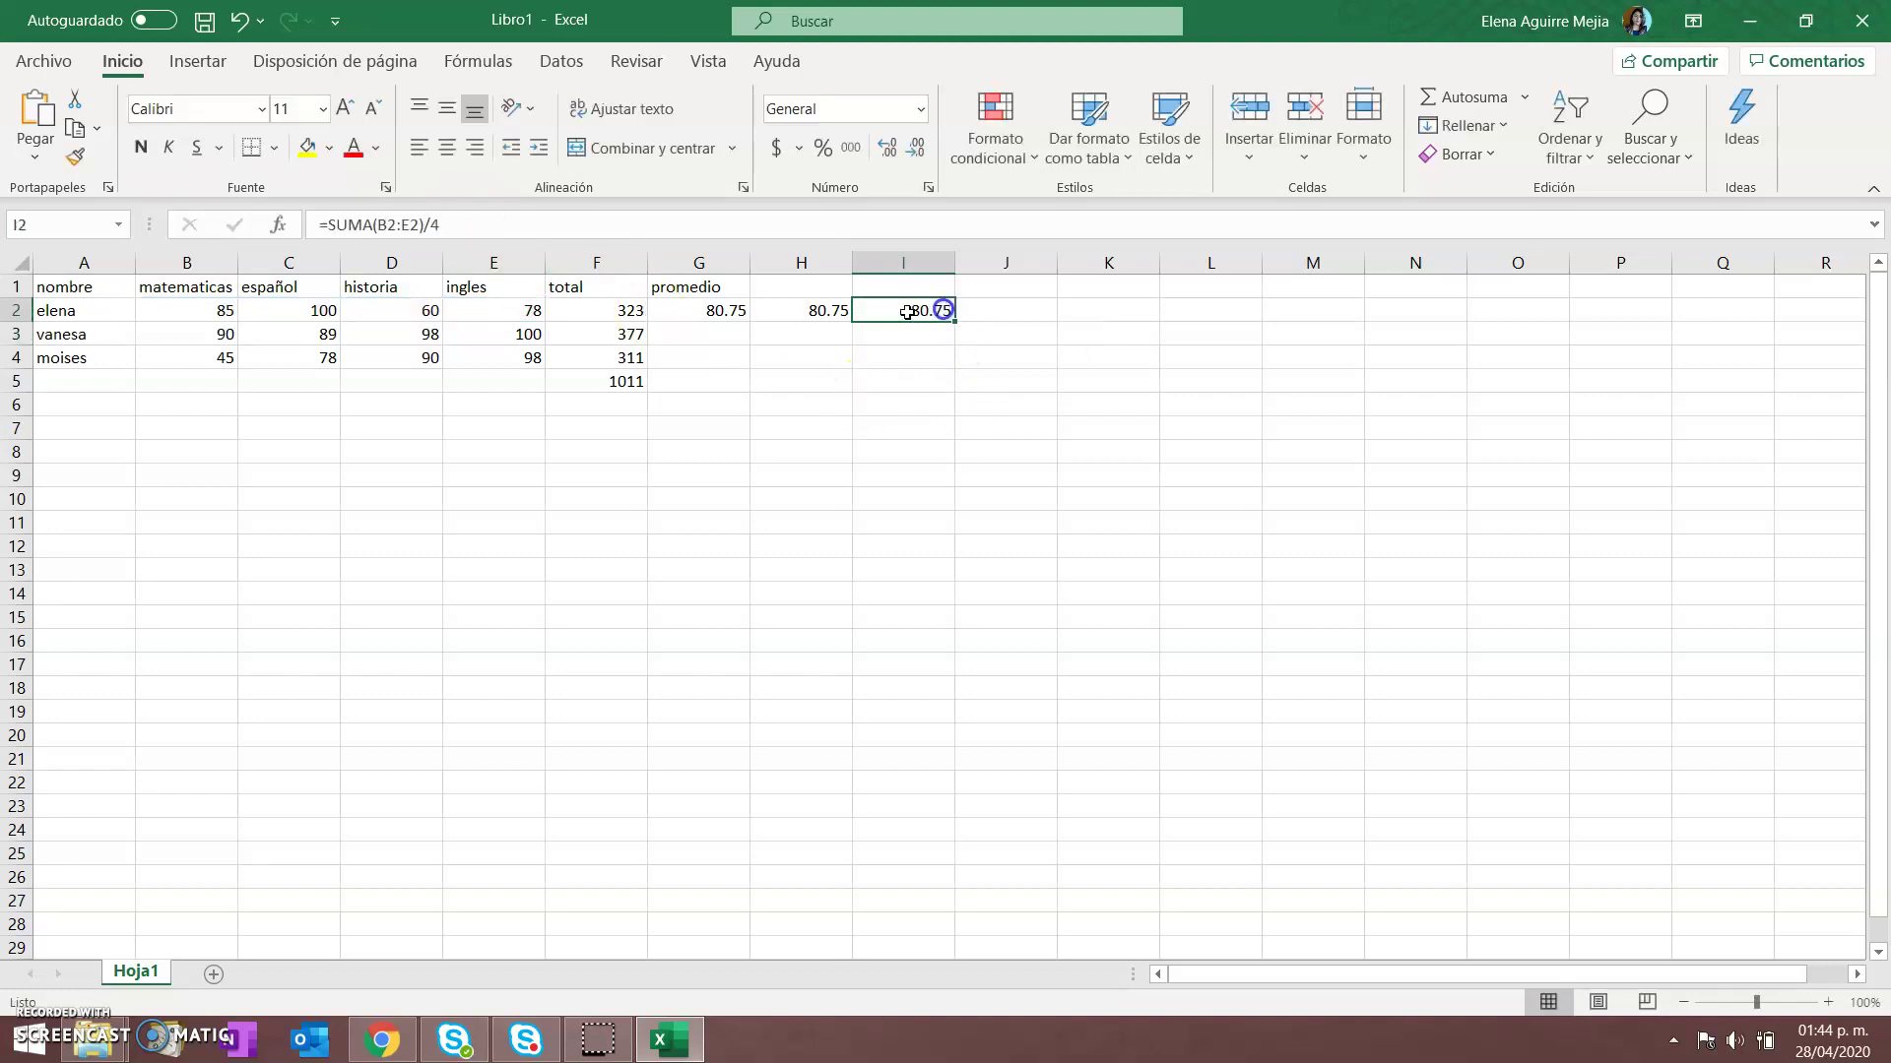
click(726, 310)
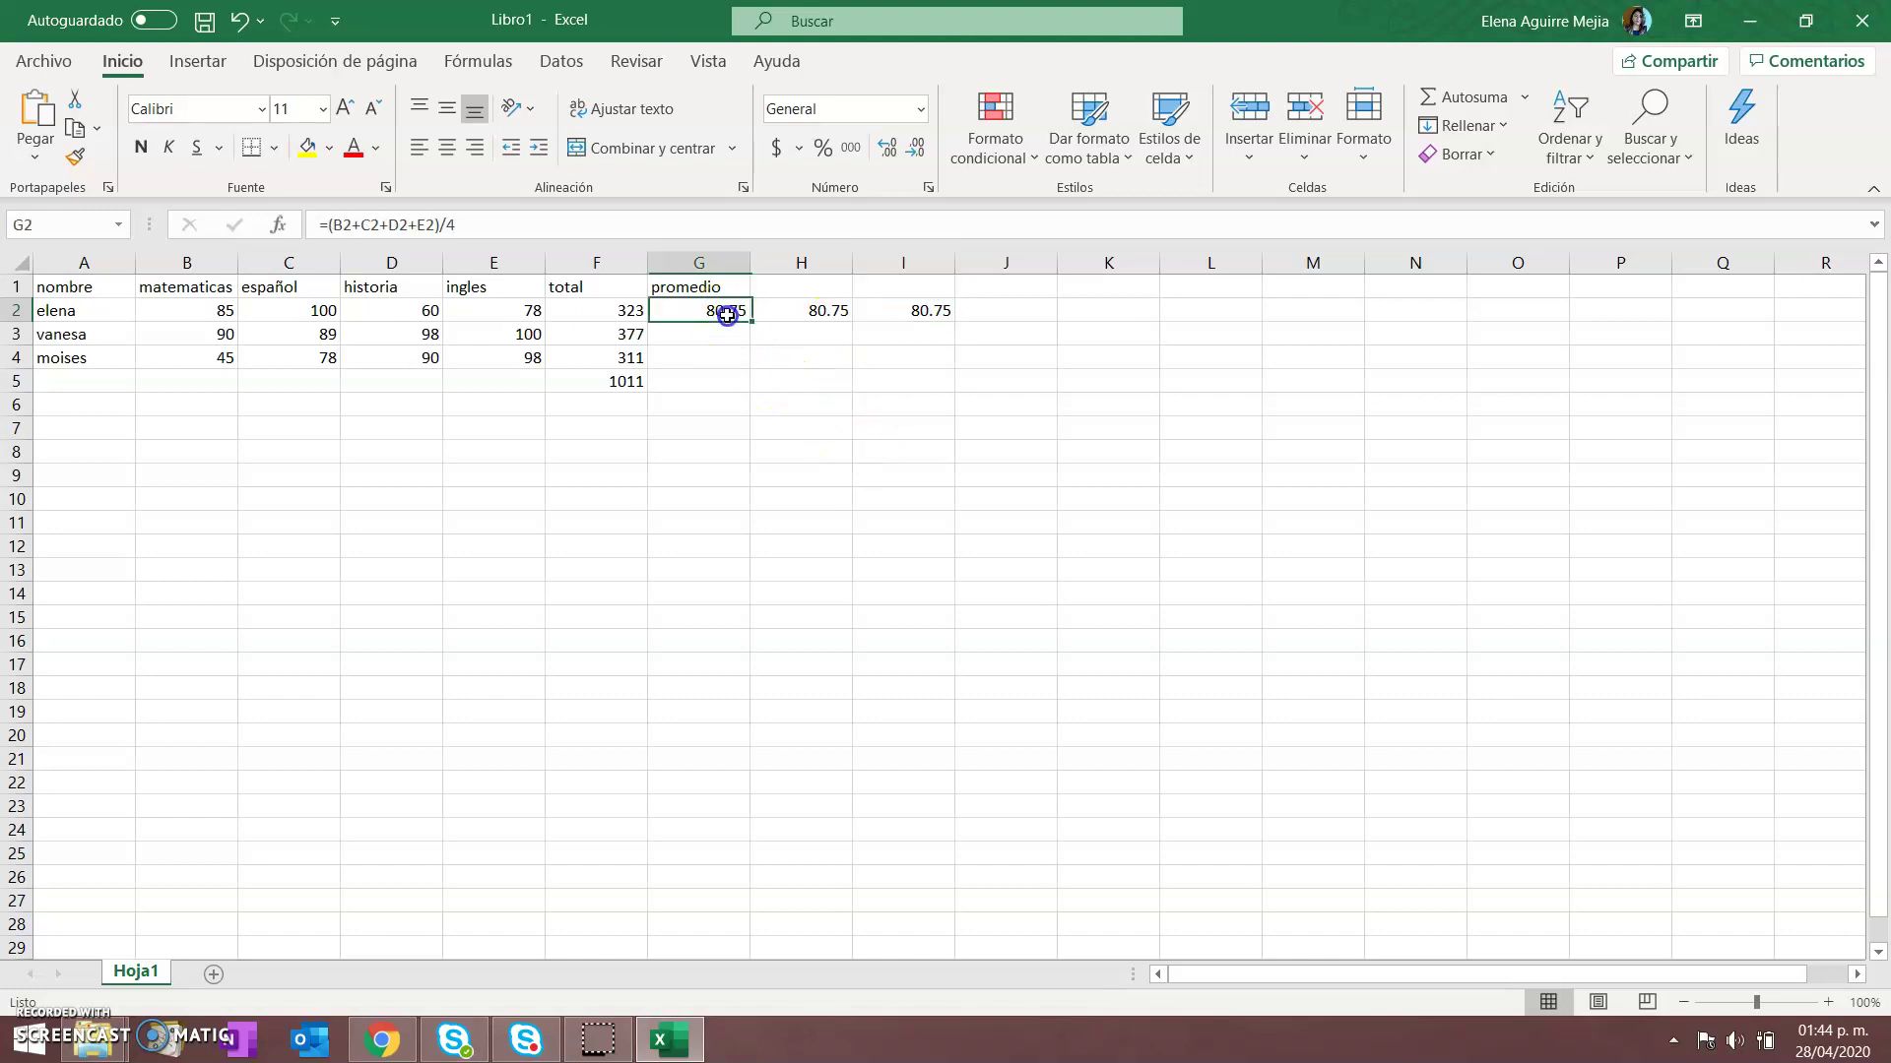
click(847, 310)
click(918, 303)
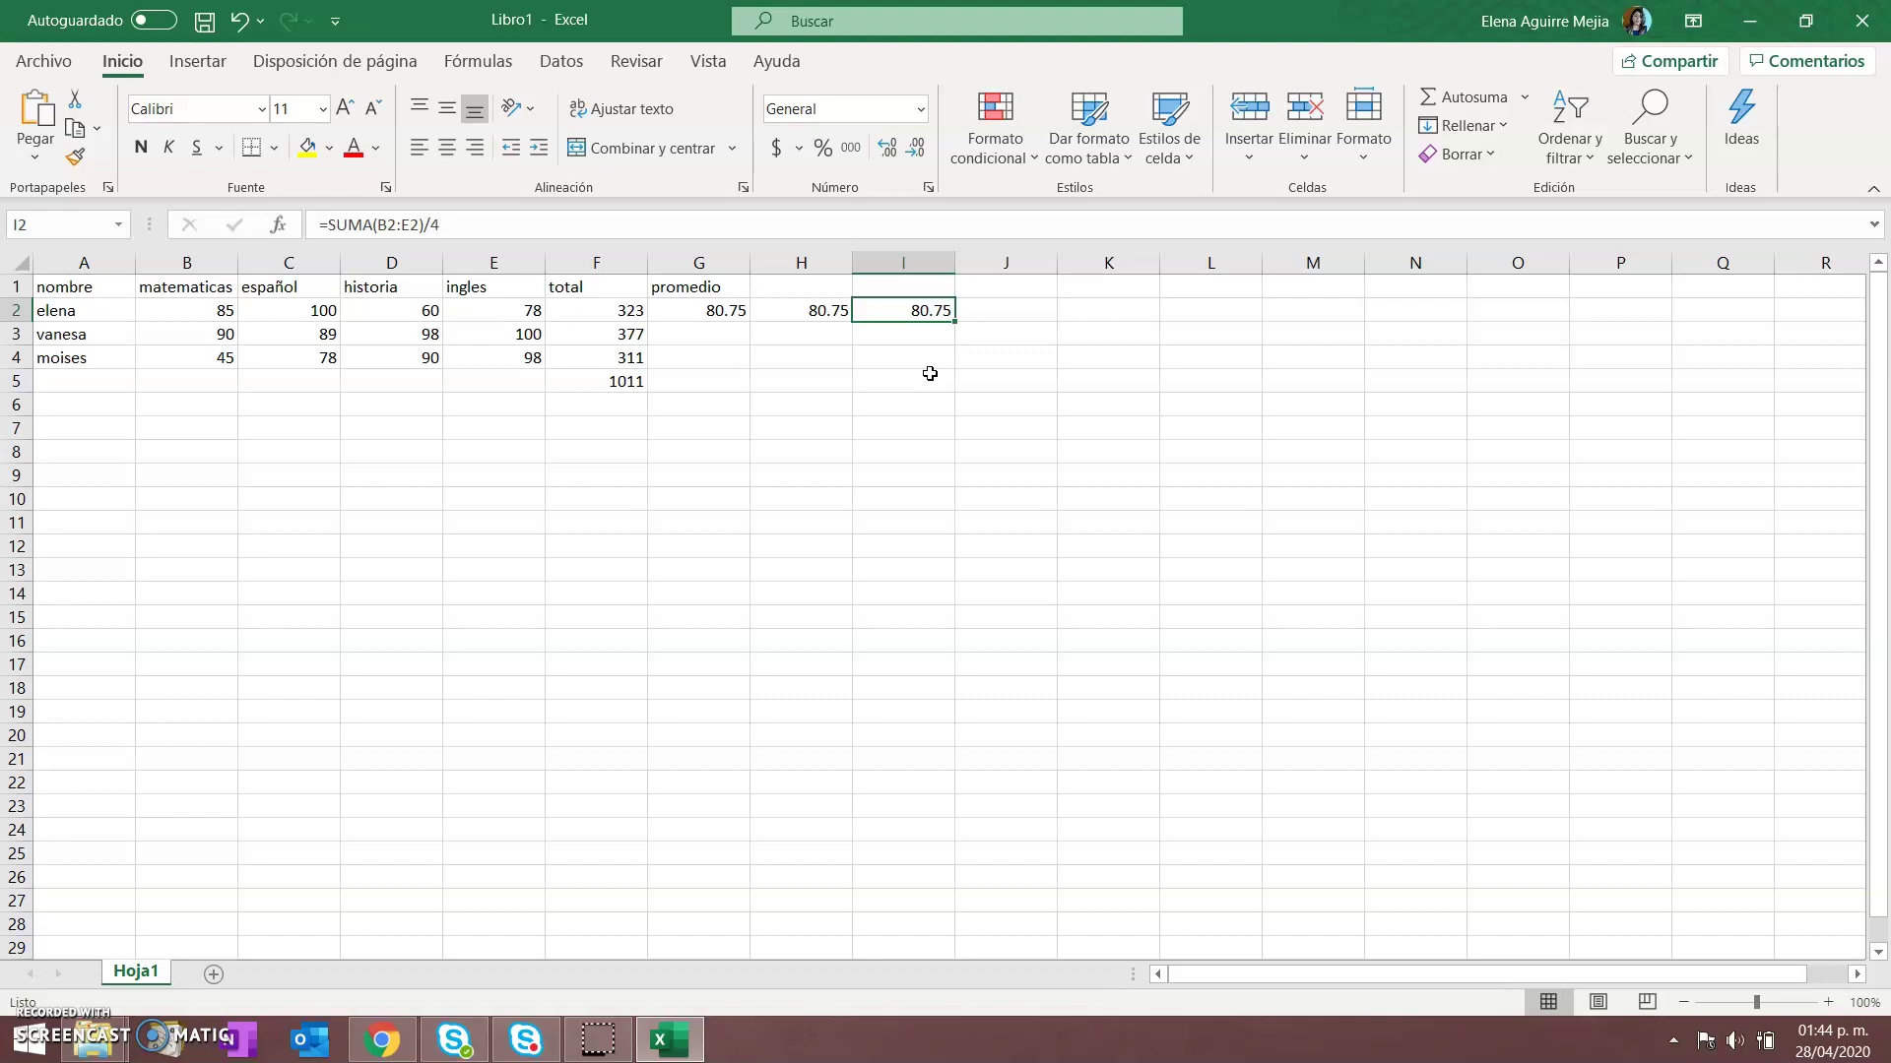
click(728, 337)
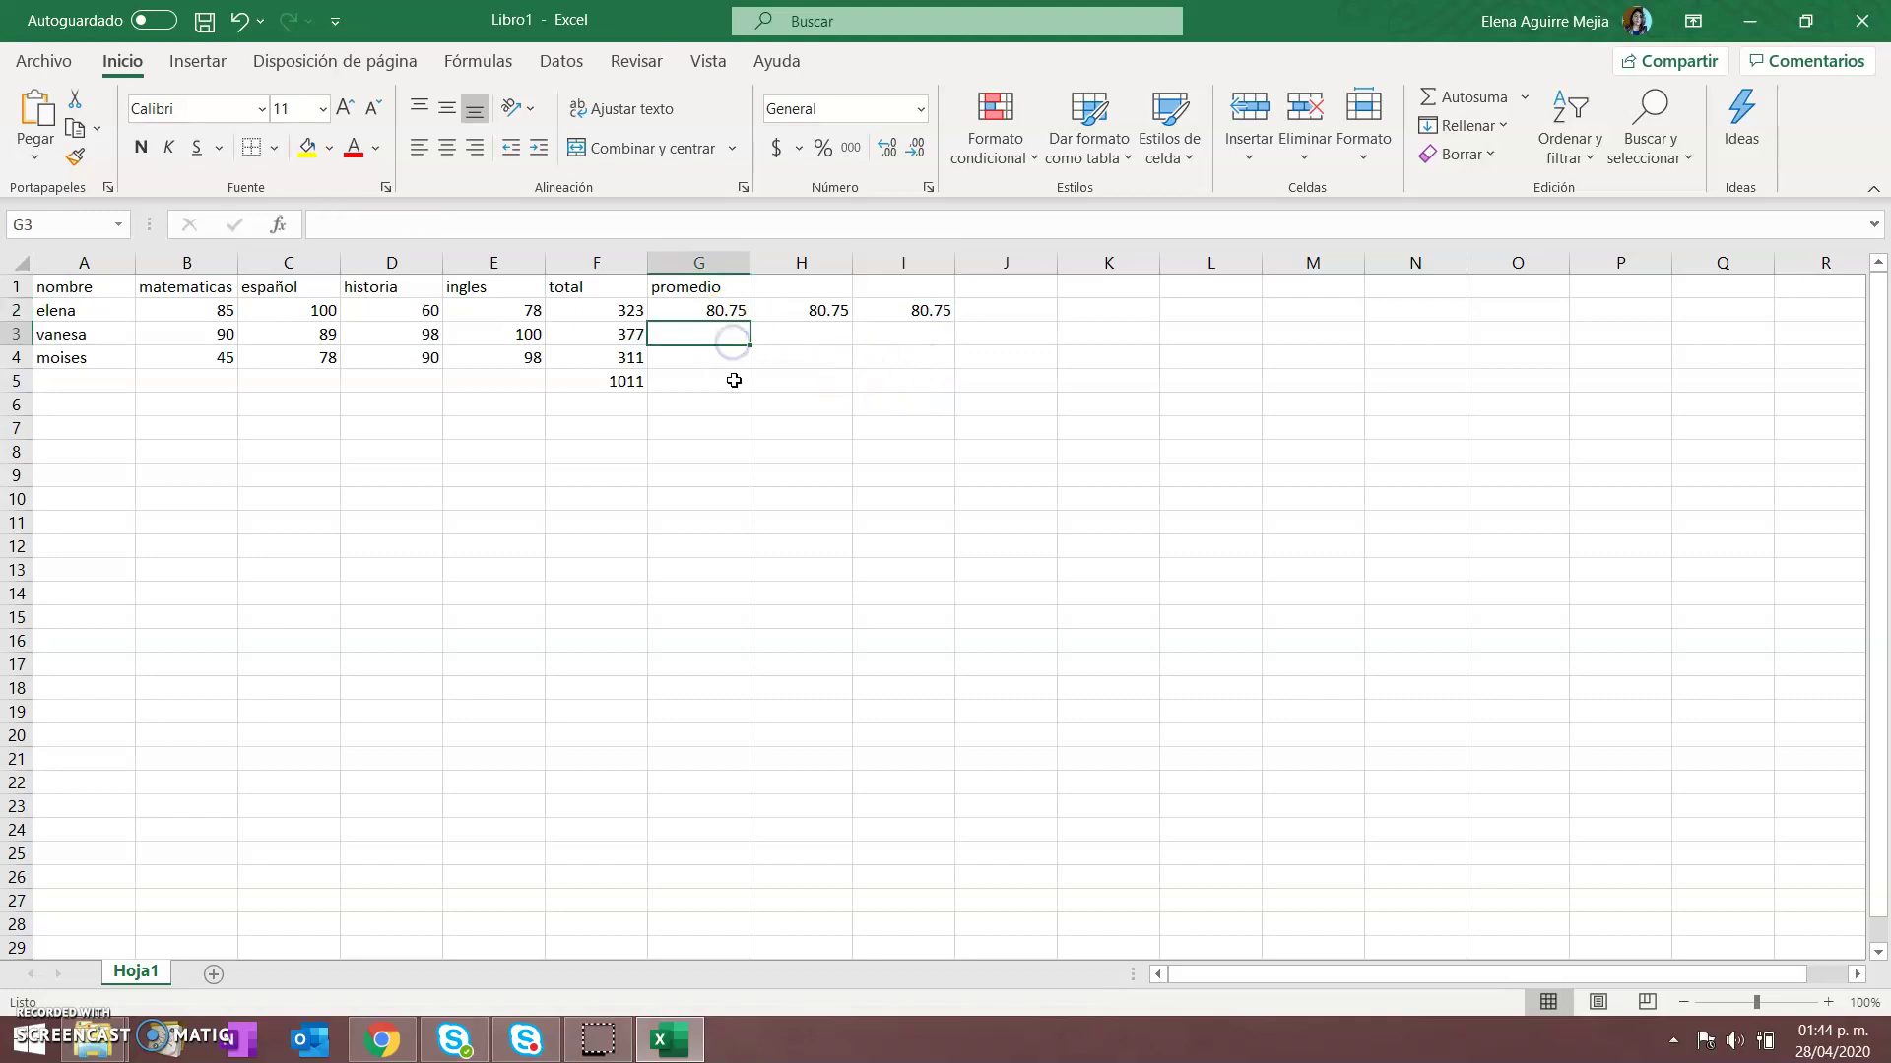
click(642, 376)
click(630, 360)
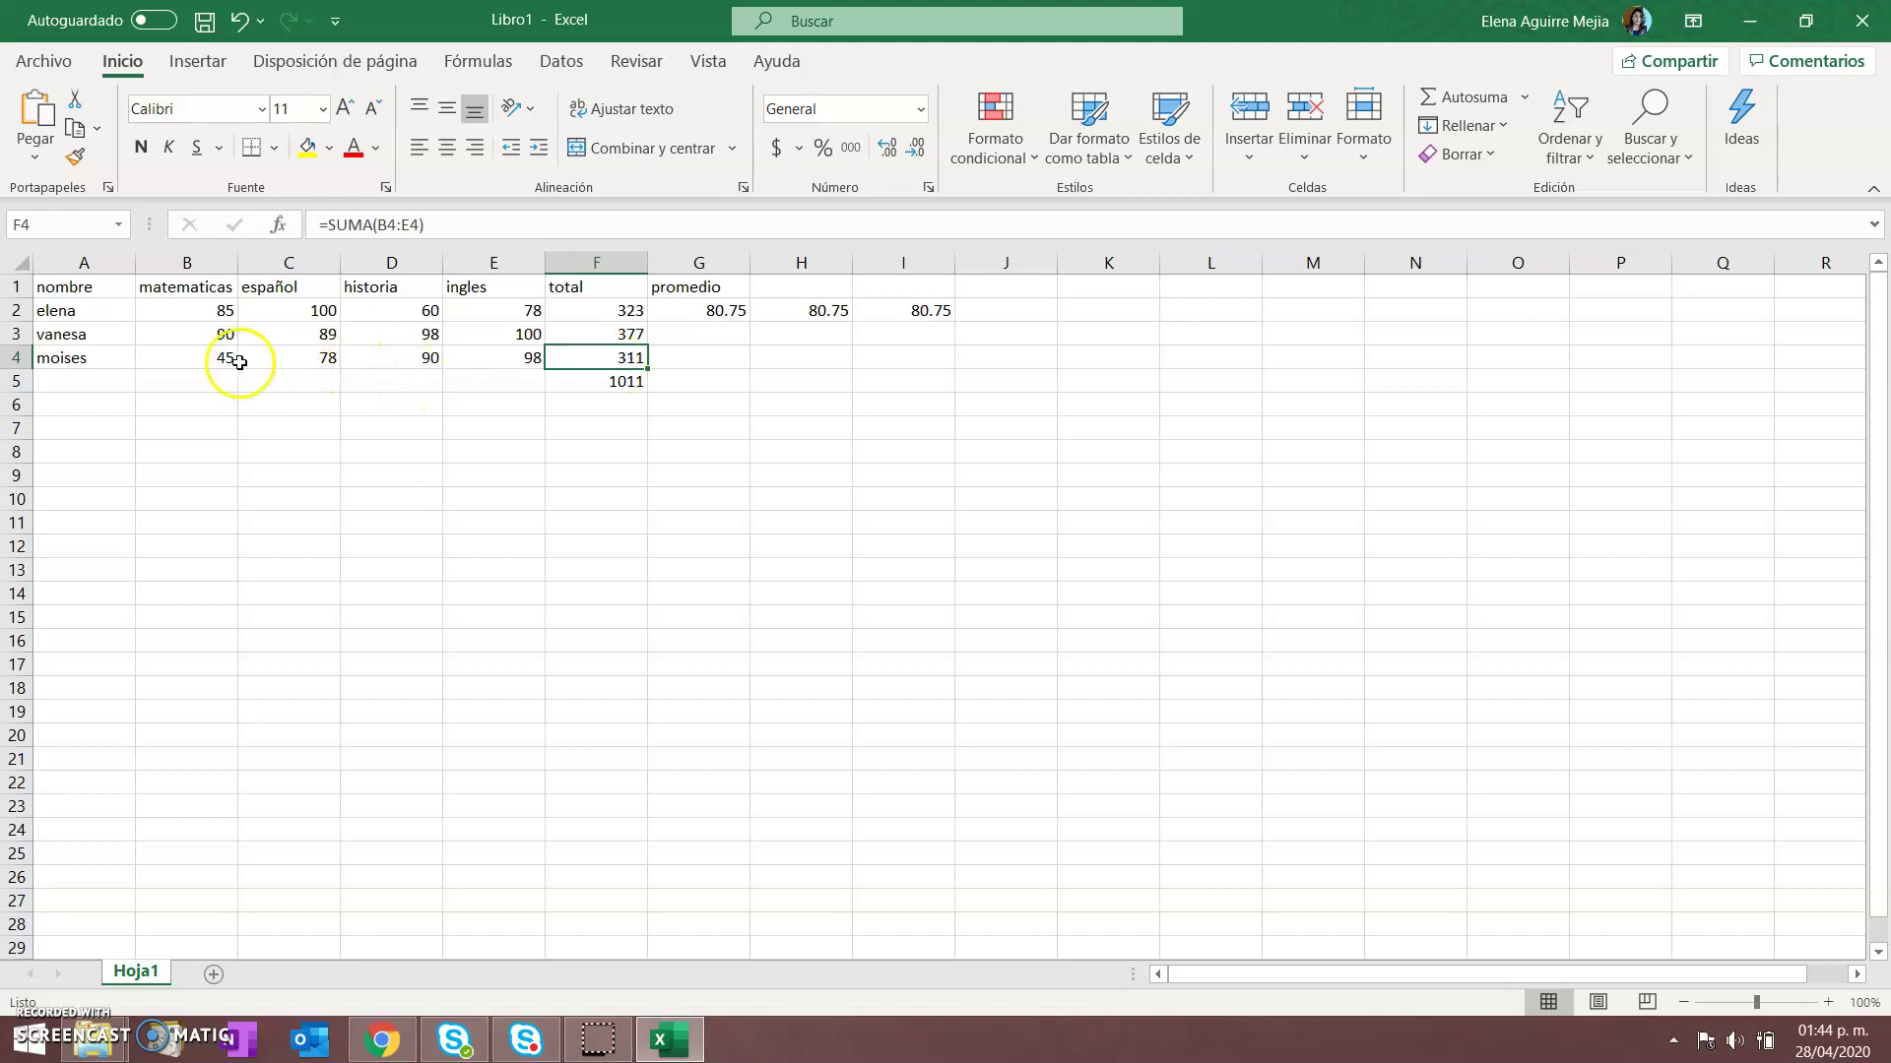
click(207, 359)
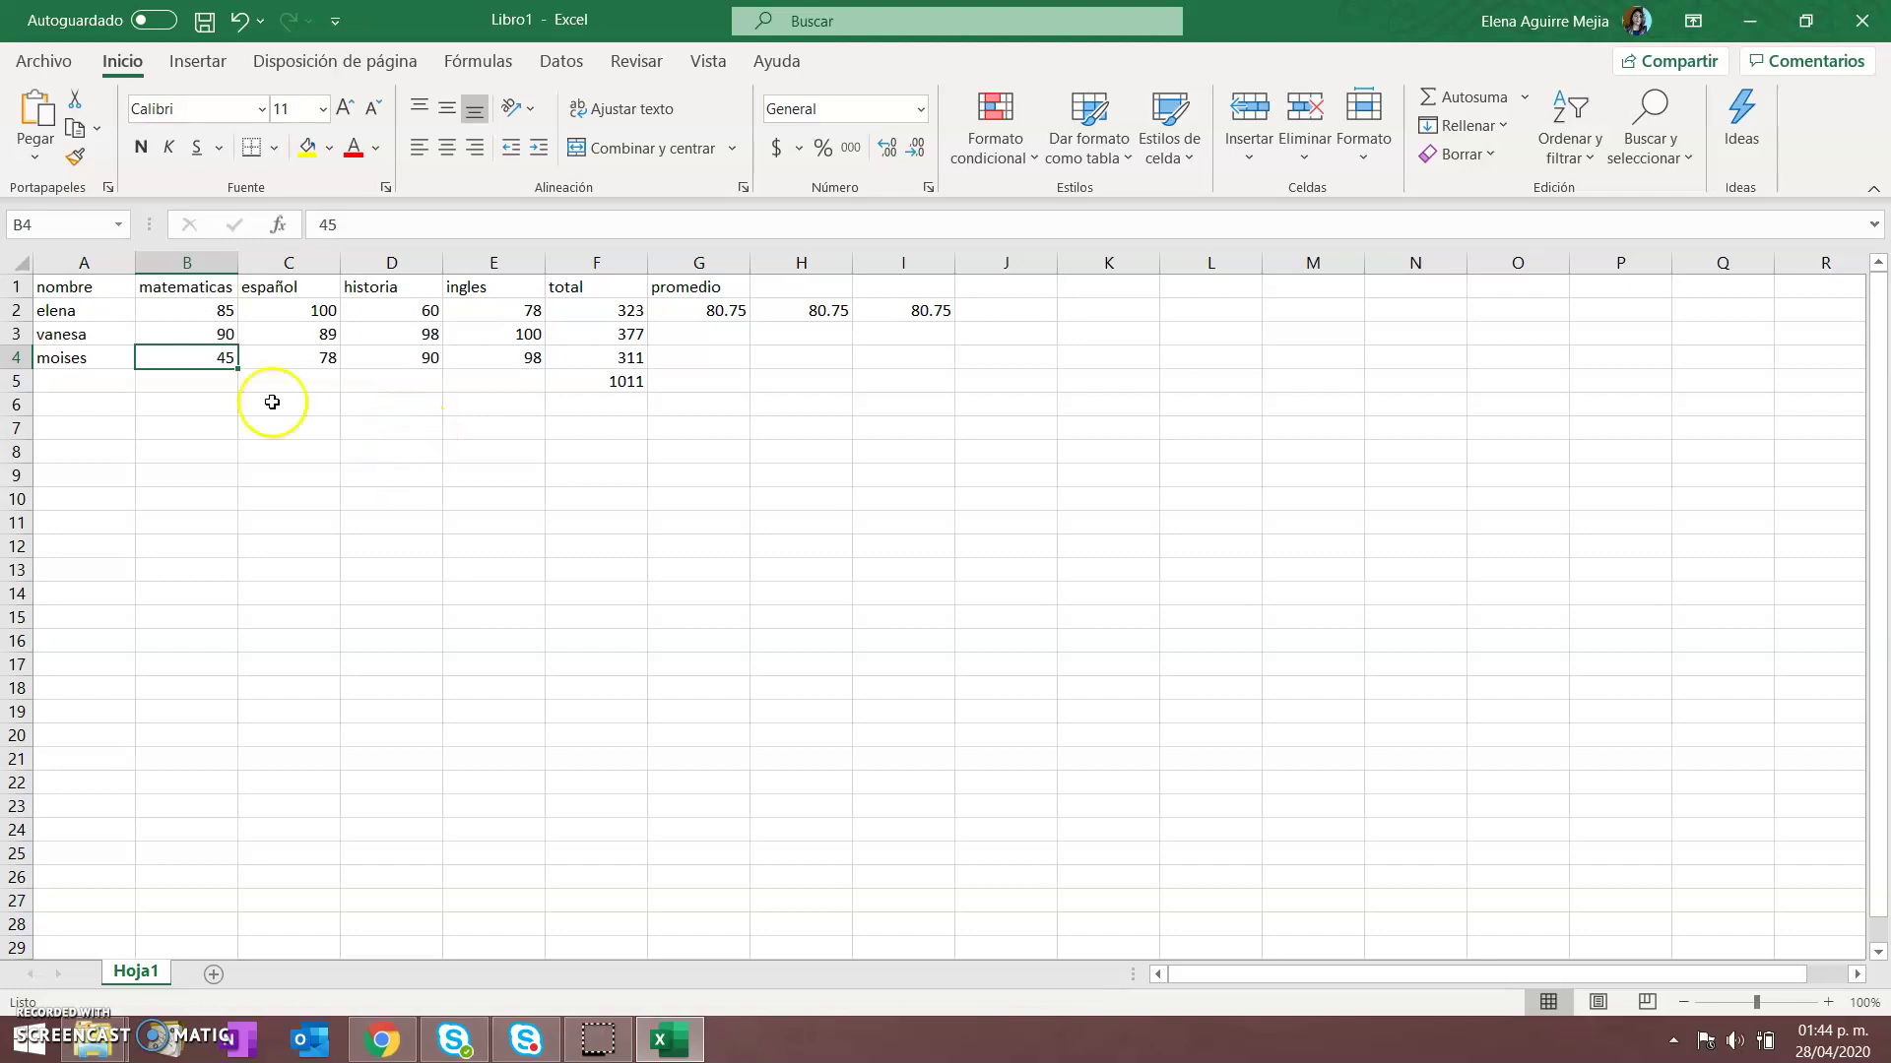
Apply all borders to the range A1:F8
drag(71, 289, 613, 442)
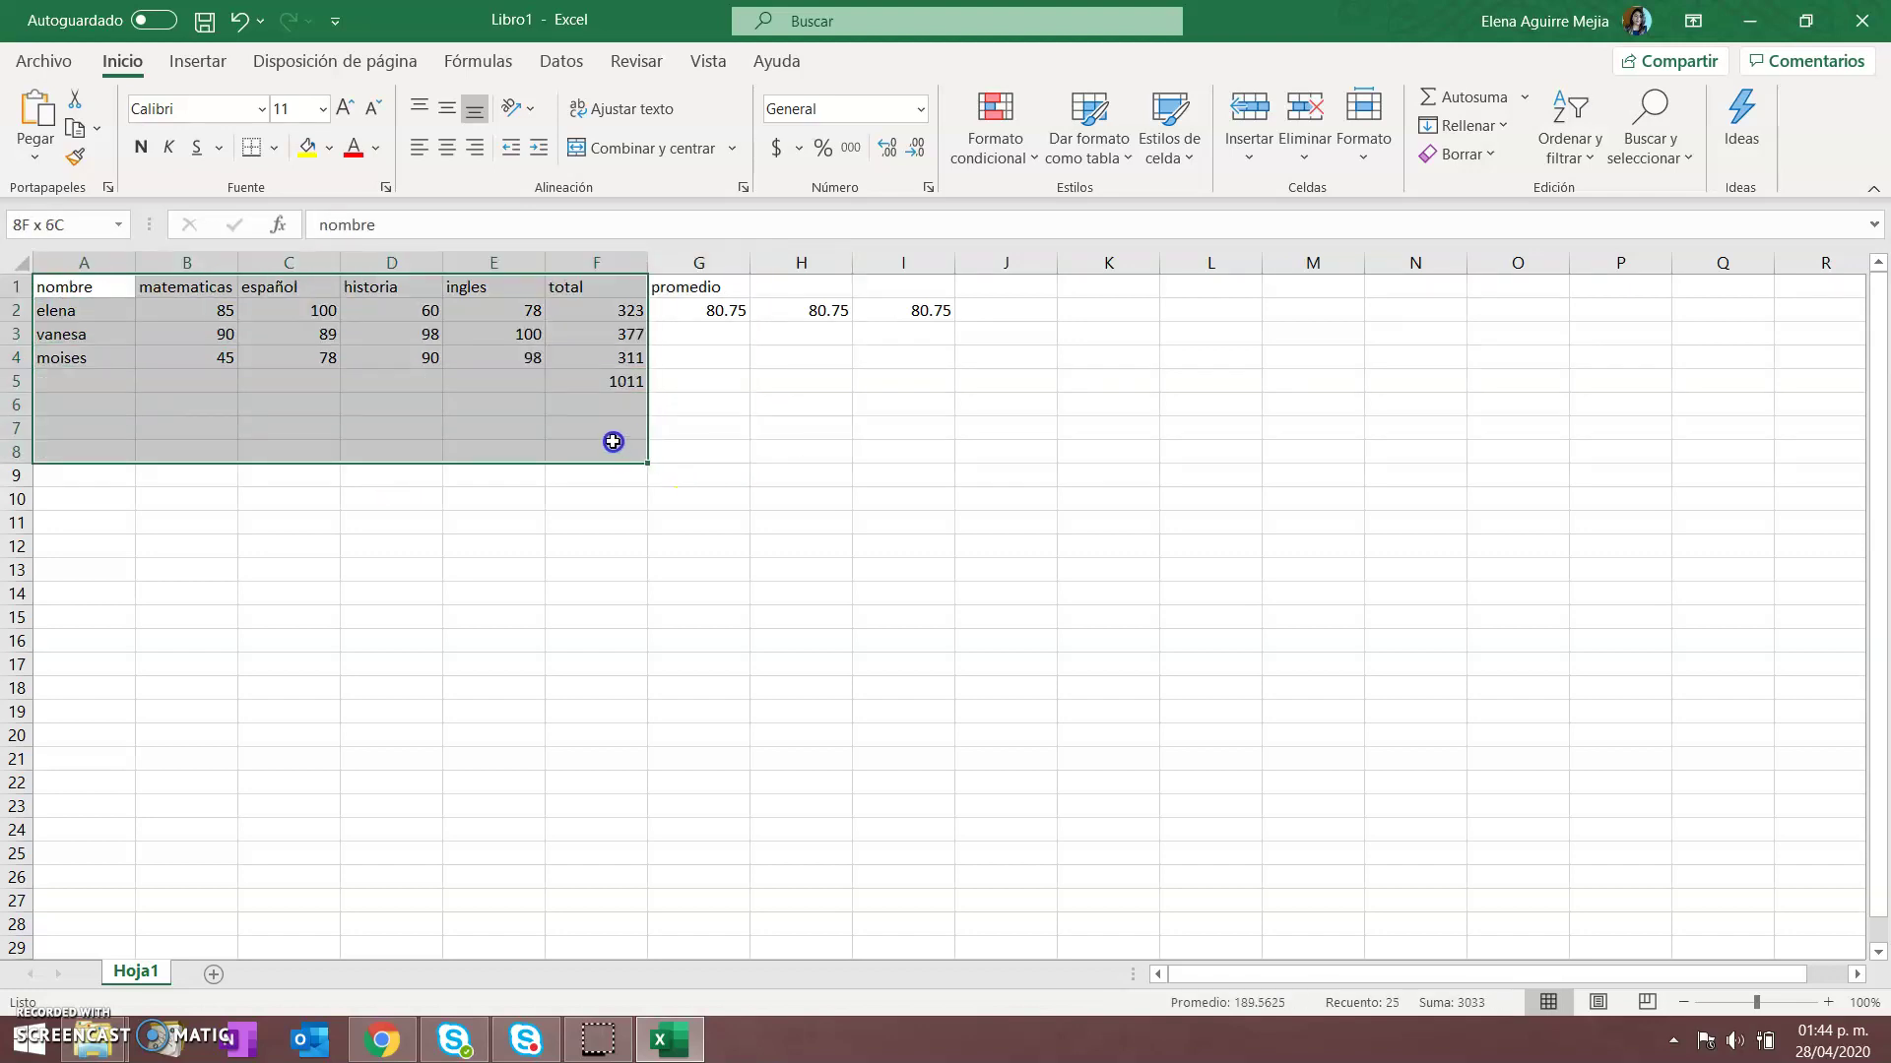
click(274, 147)
click(296, 397)
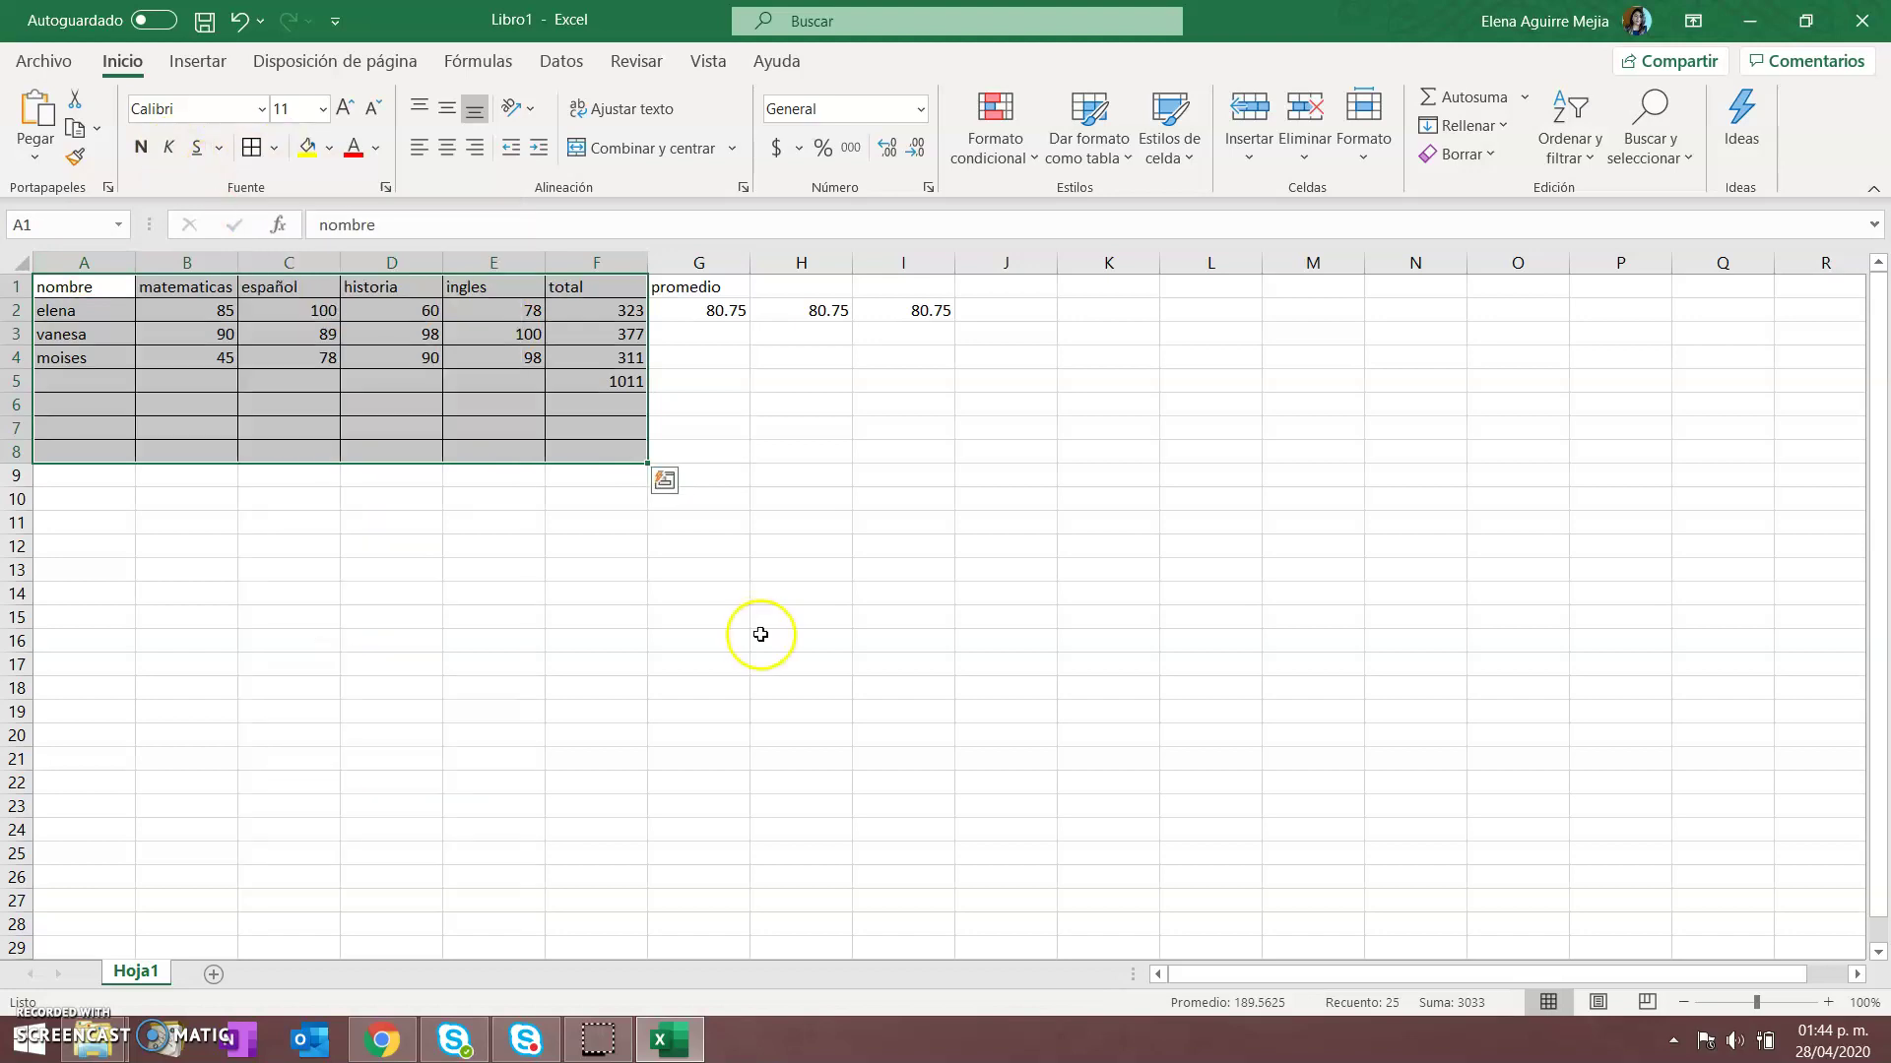
Change the font of A1:F8, enlarge the text, and align it left and vertically centred
click(141, 147)
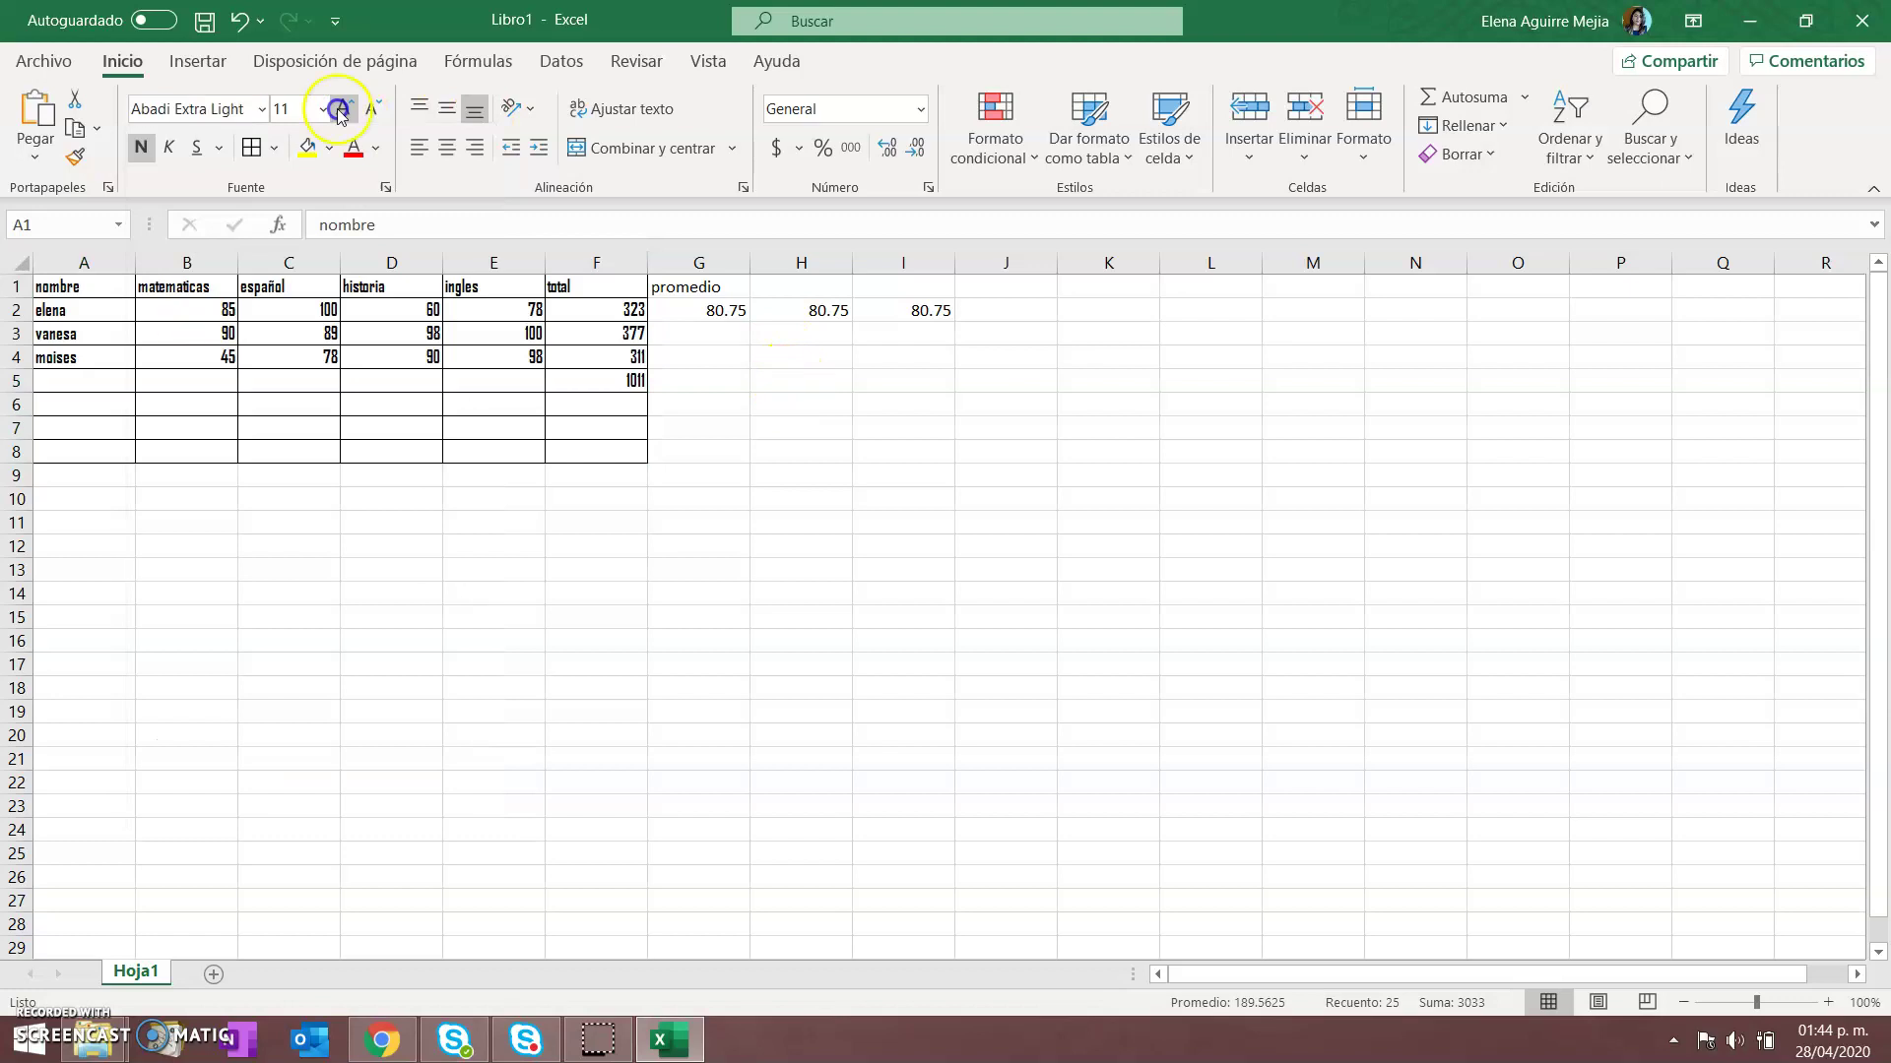
click(447, 147)
click(419, 147)
click(453, 109)
click(802, 414)
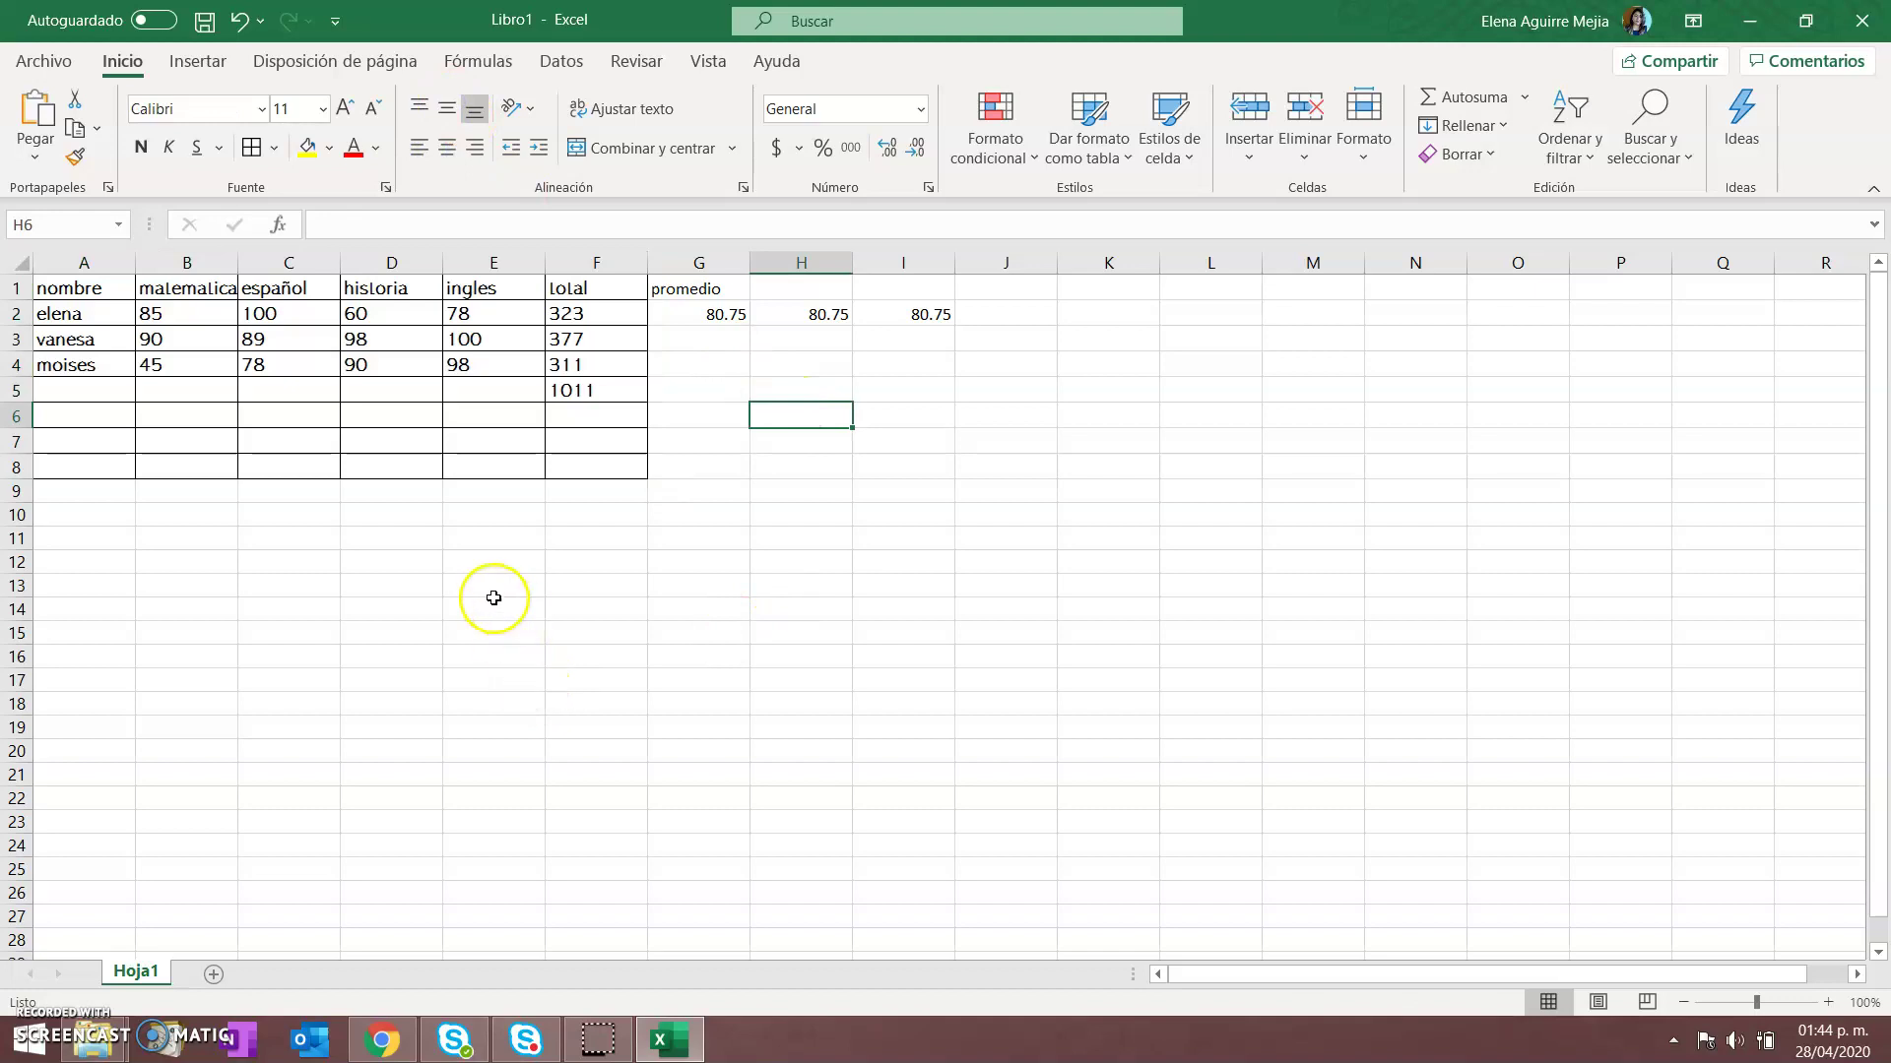
Format the averages in G2:I2 to show one decimal place
drag(730, 313, 903, 313)
click(913, 153)
click(887, 147)
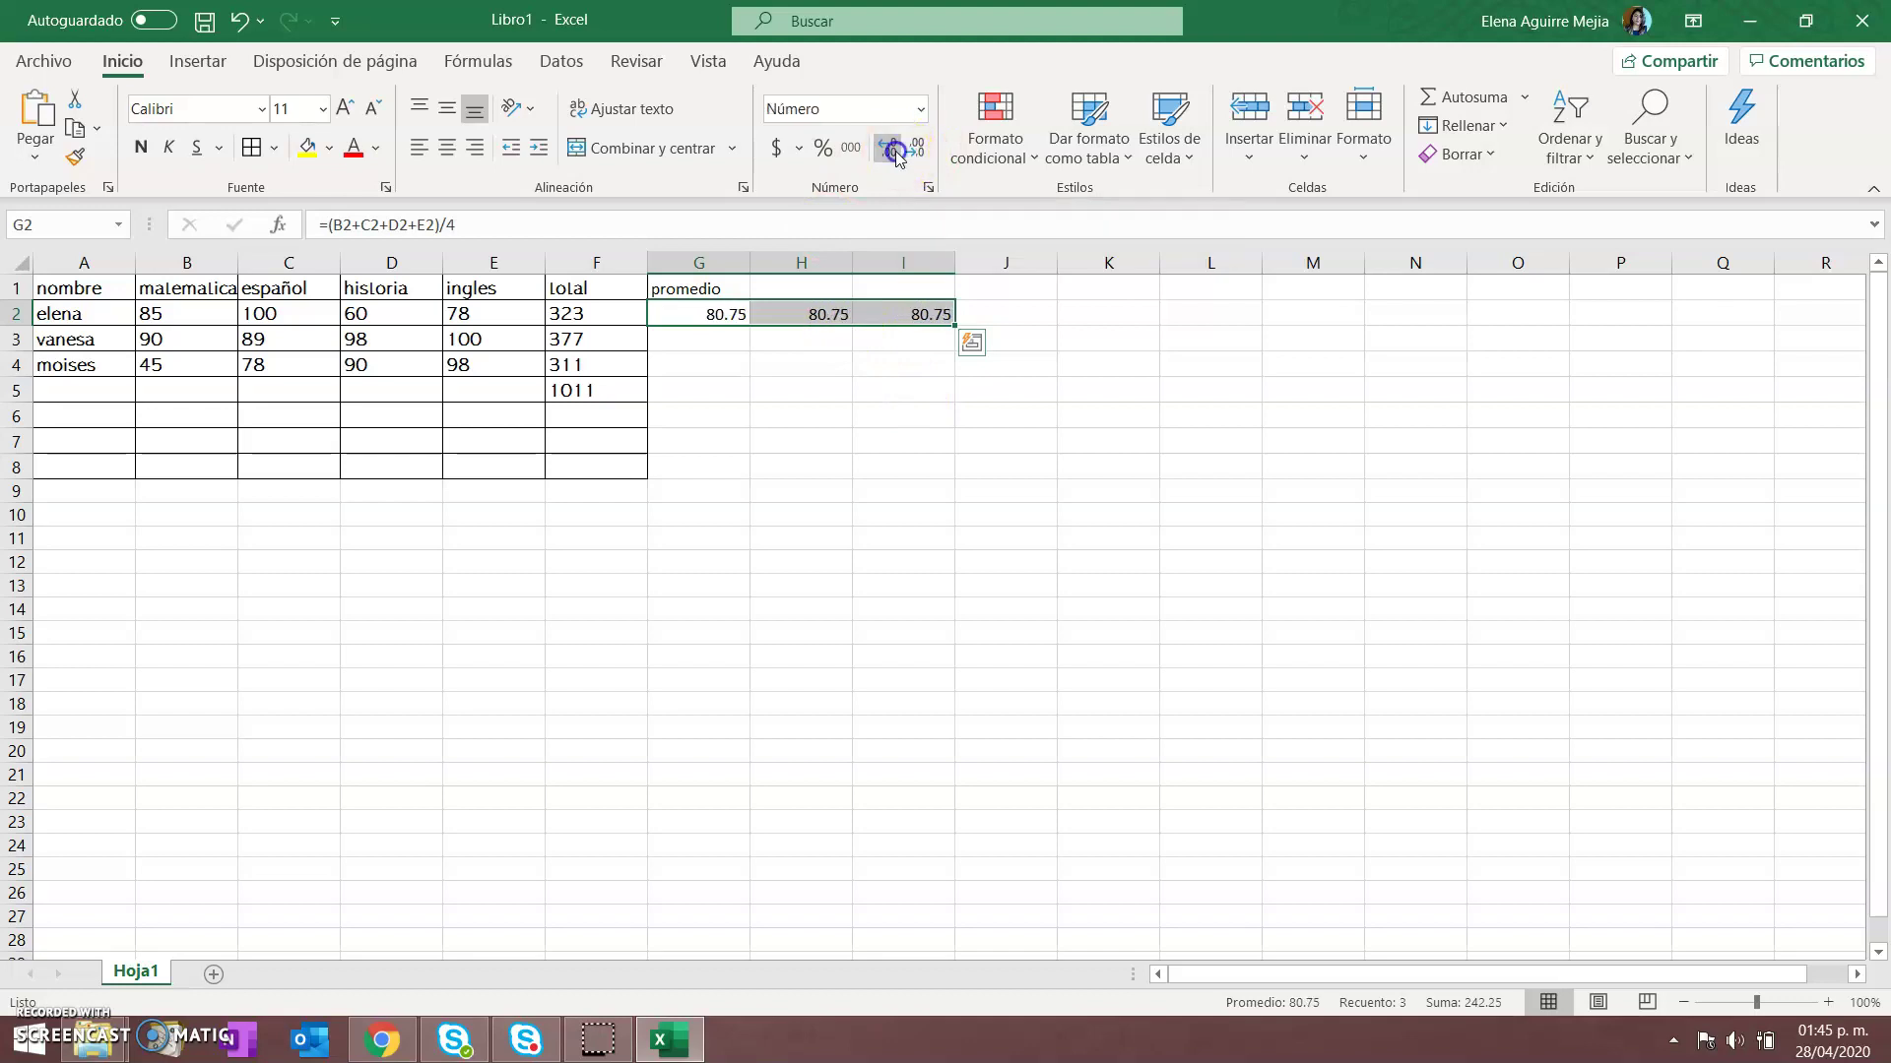
click(917, 150)
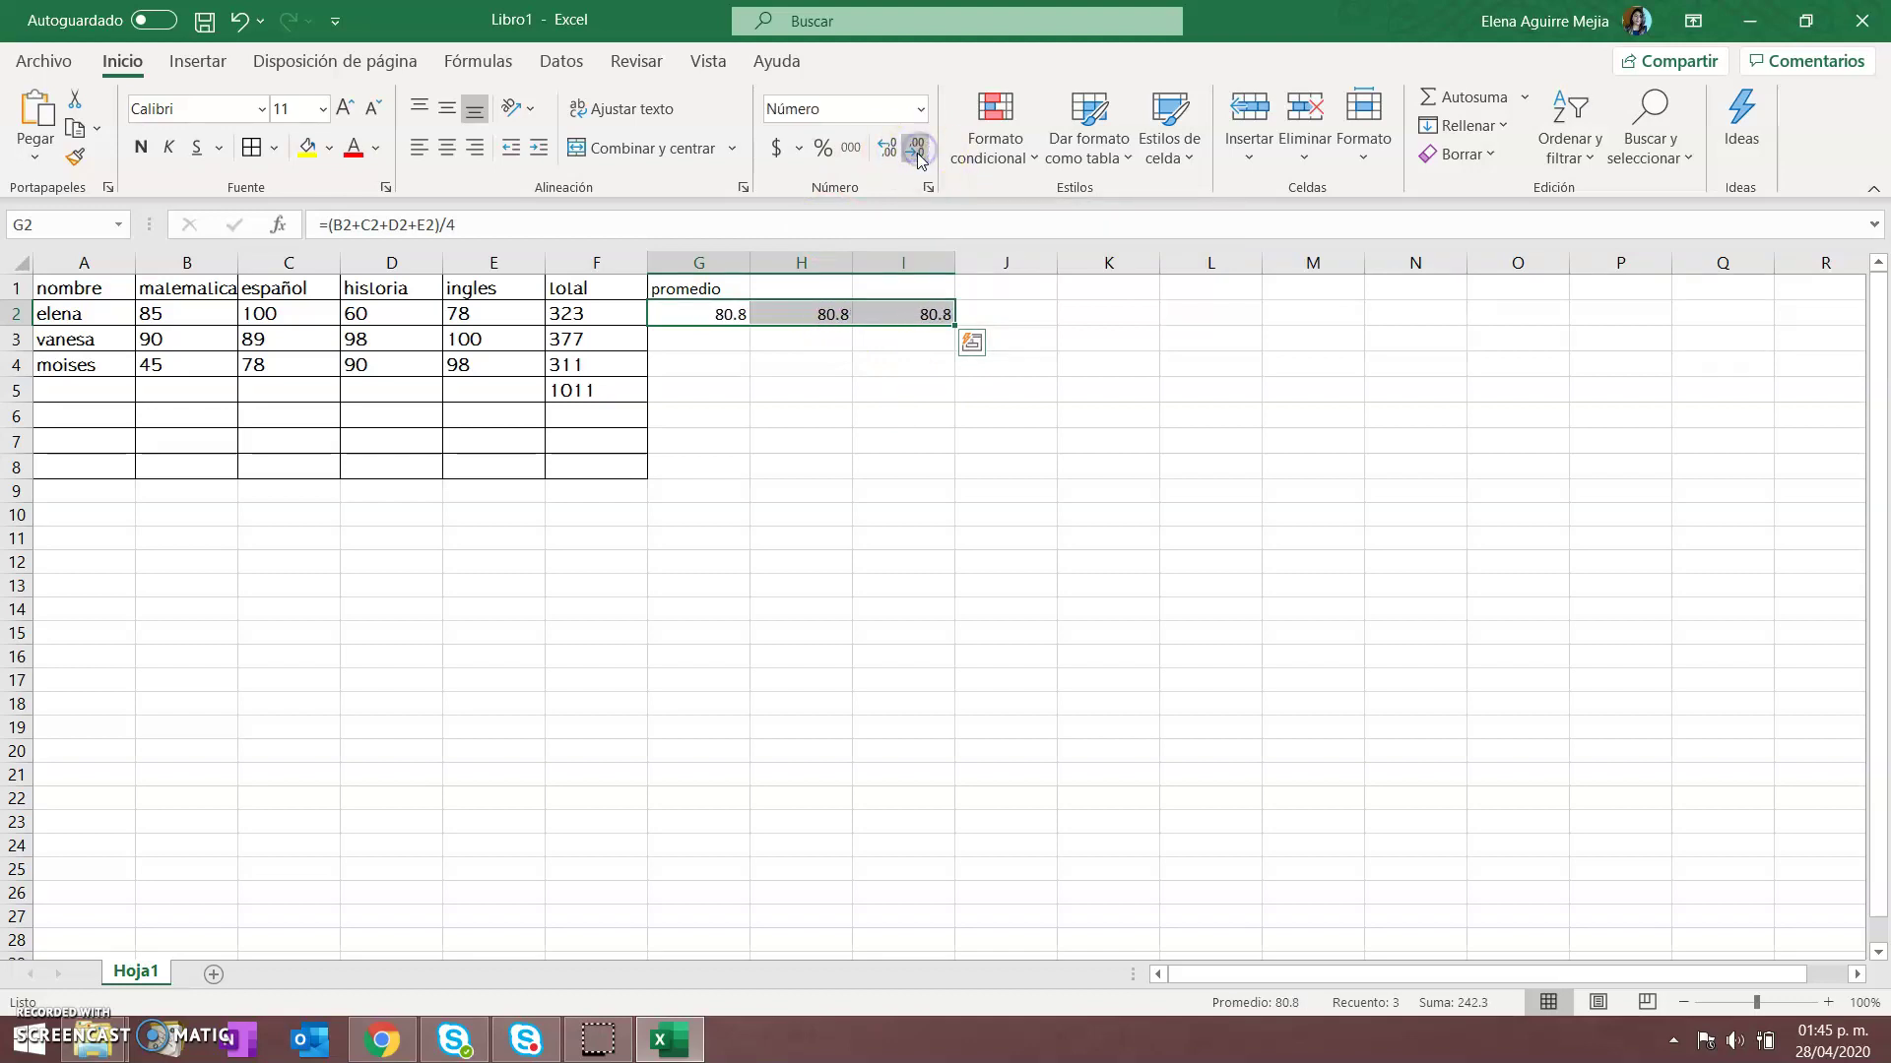
click(935, 464)
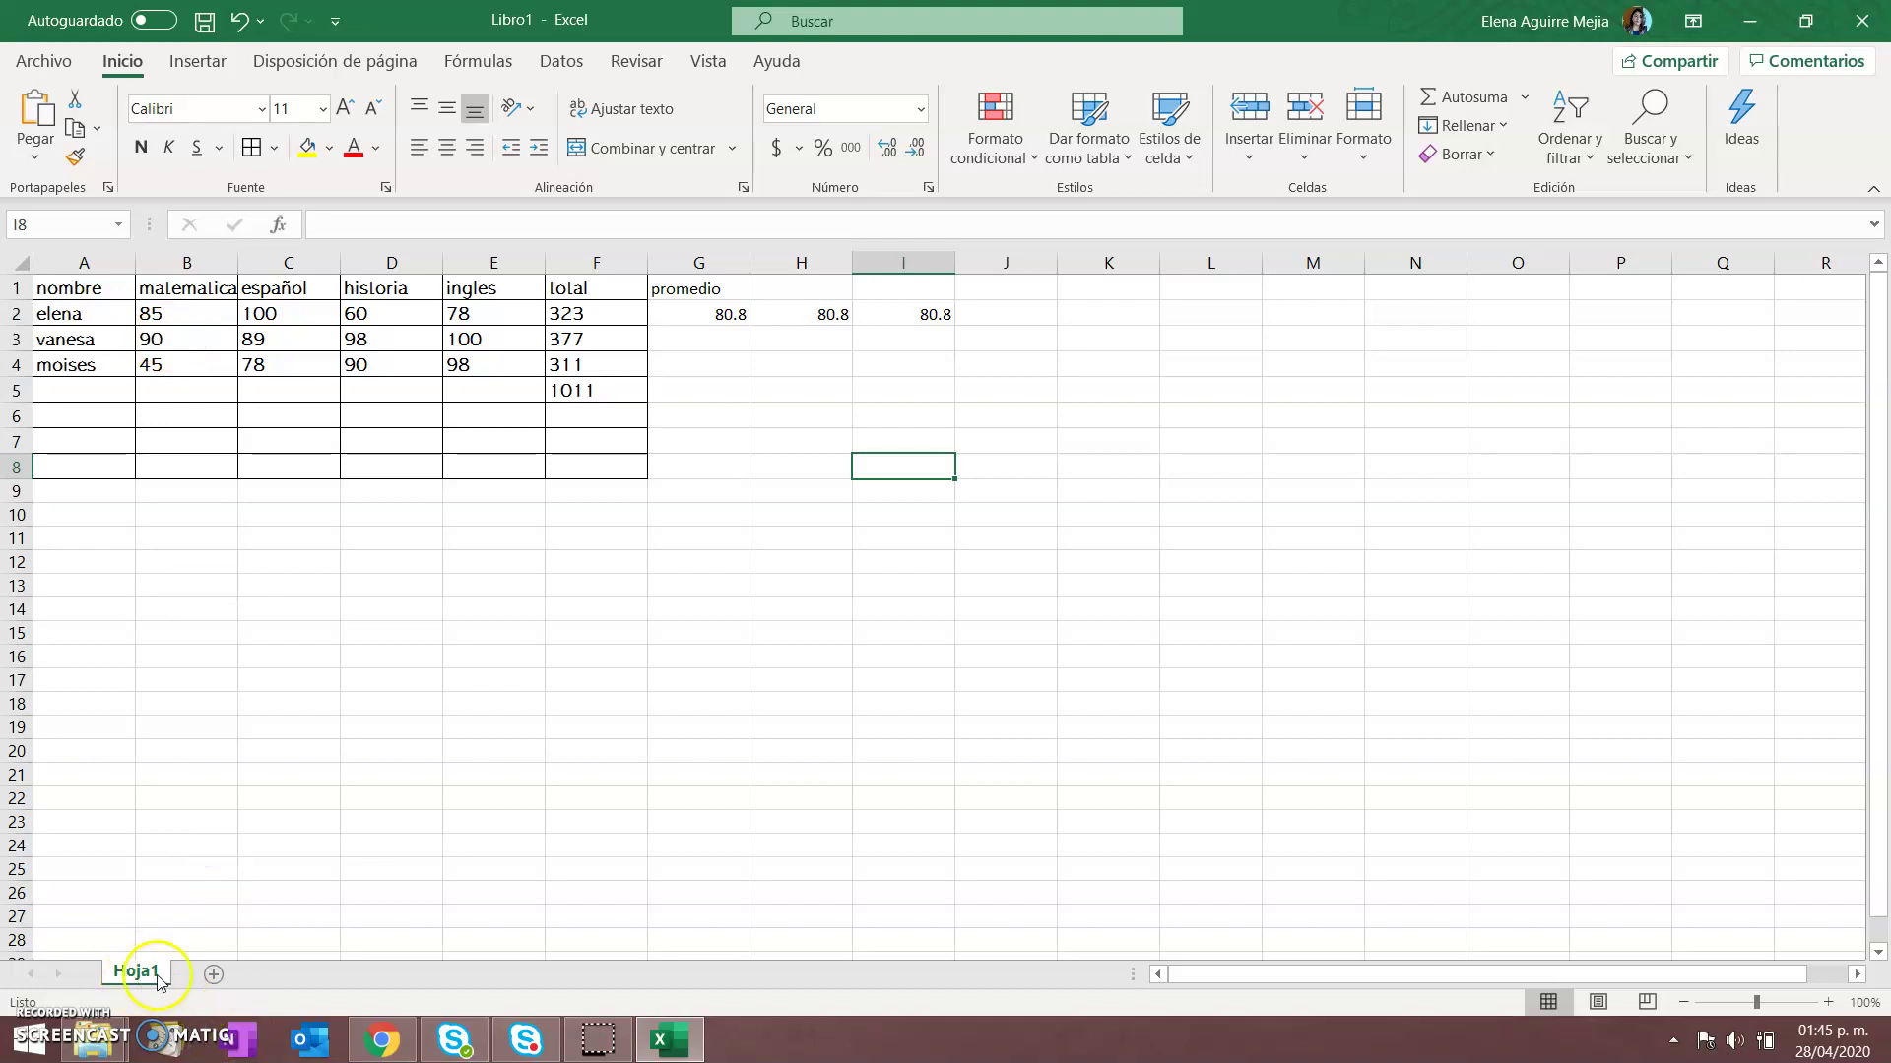
Add a second worksheet, Hoja2, and reorder the sheets so Hoja1 comes after it
click(216, 978)
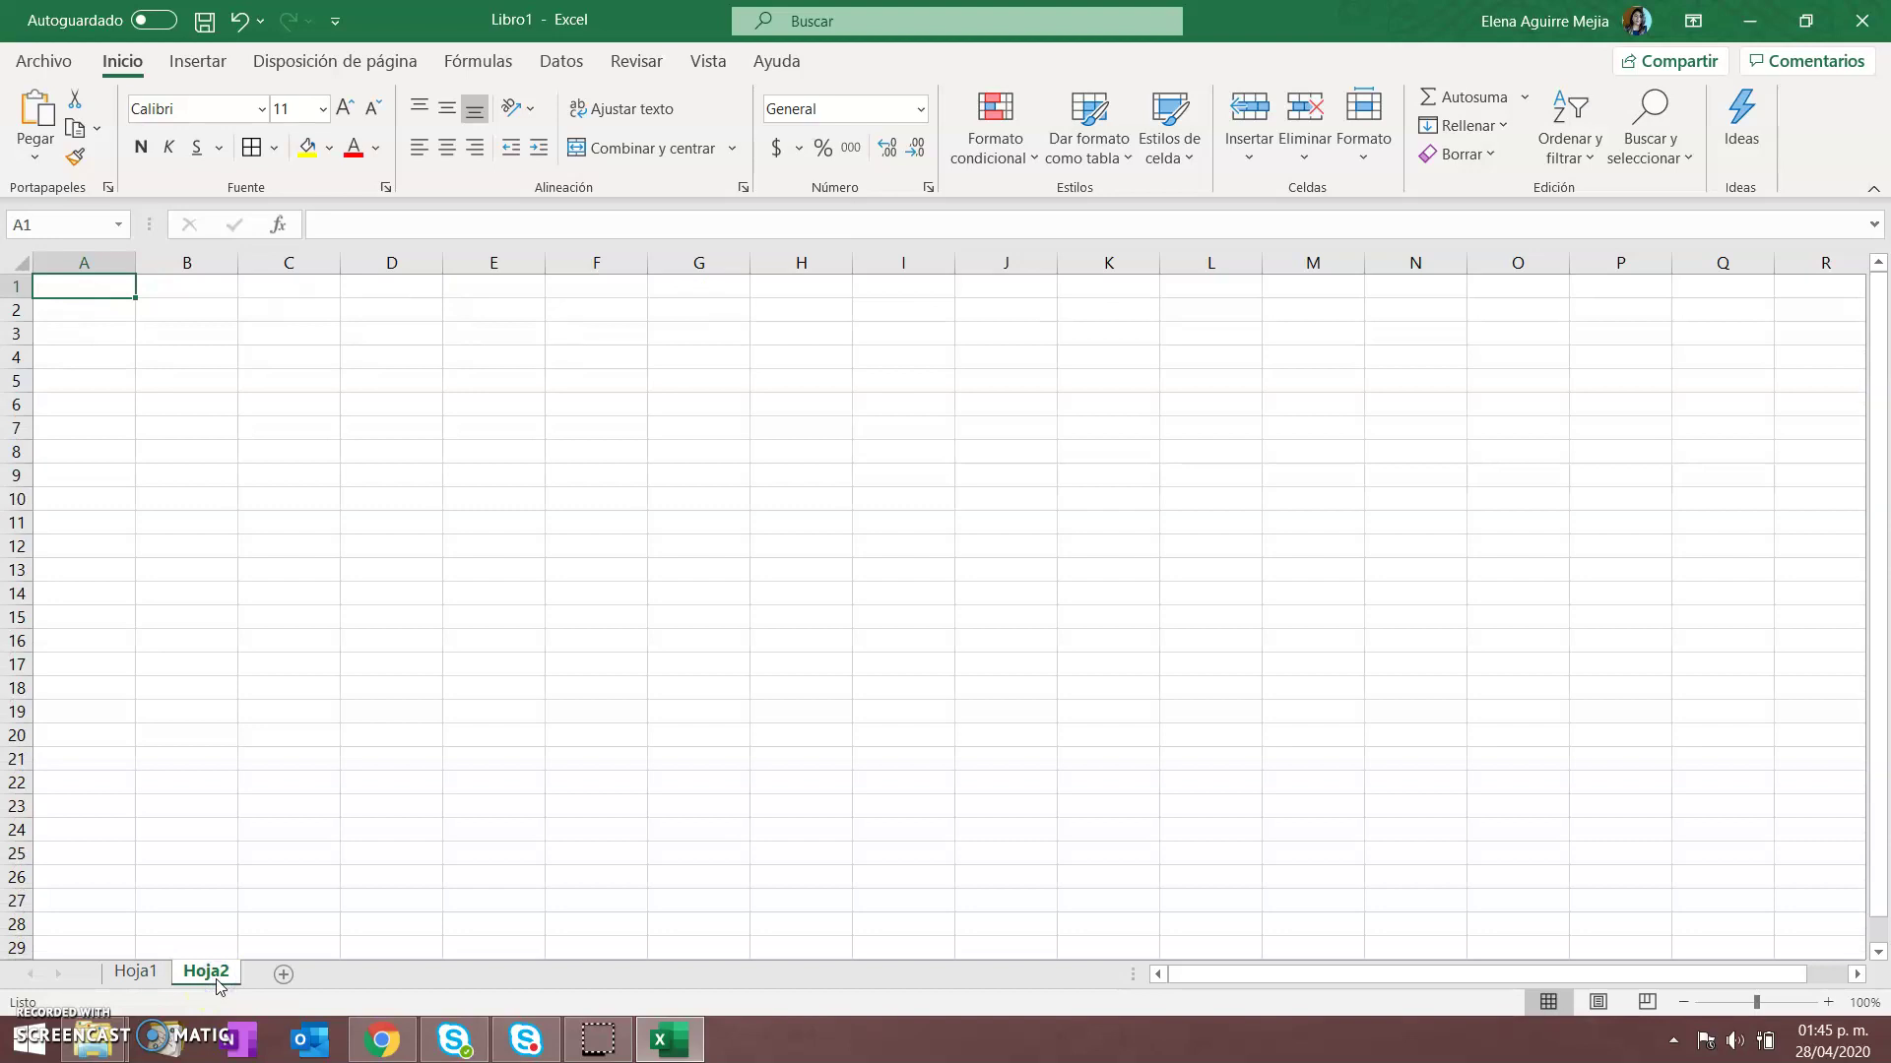
click(138, 973)
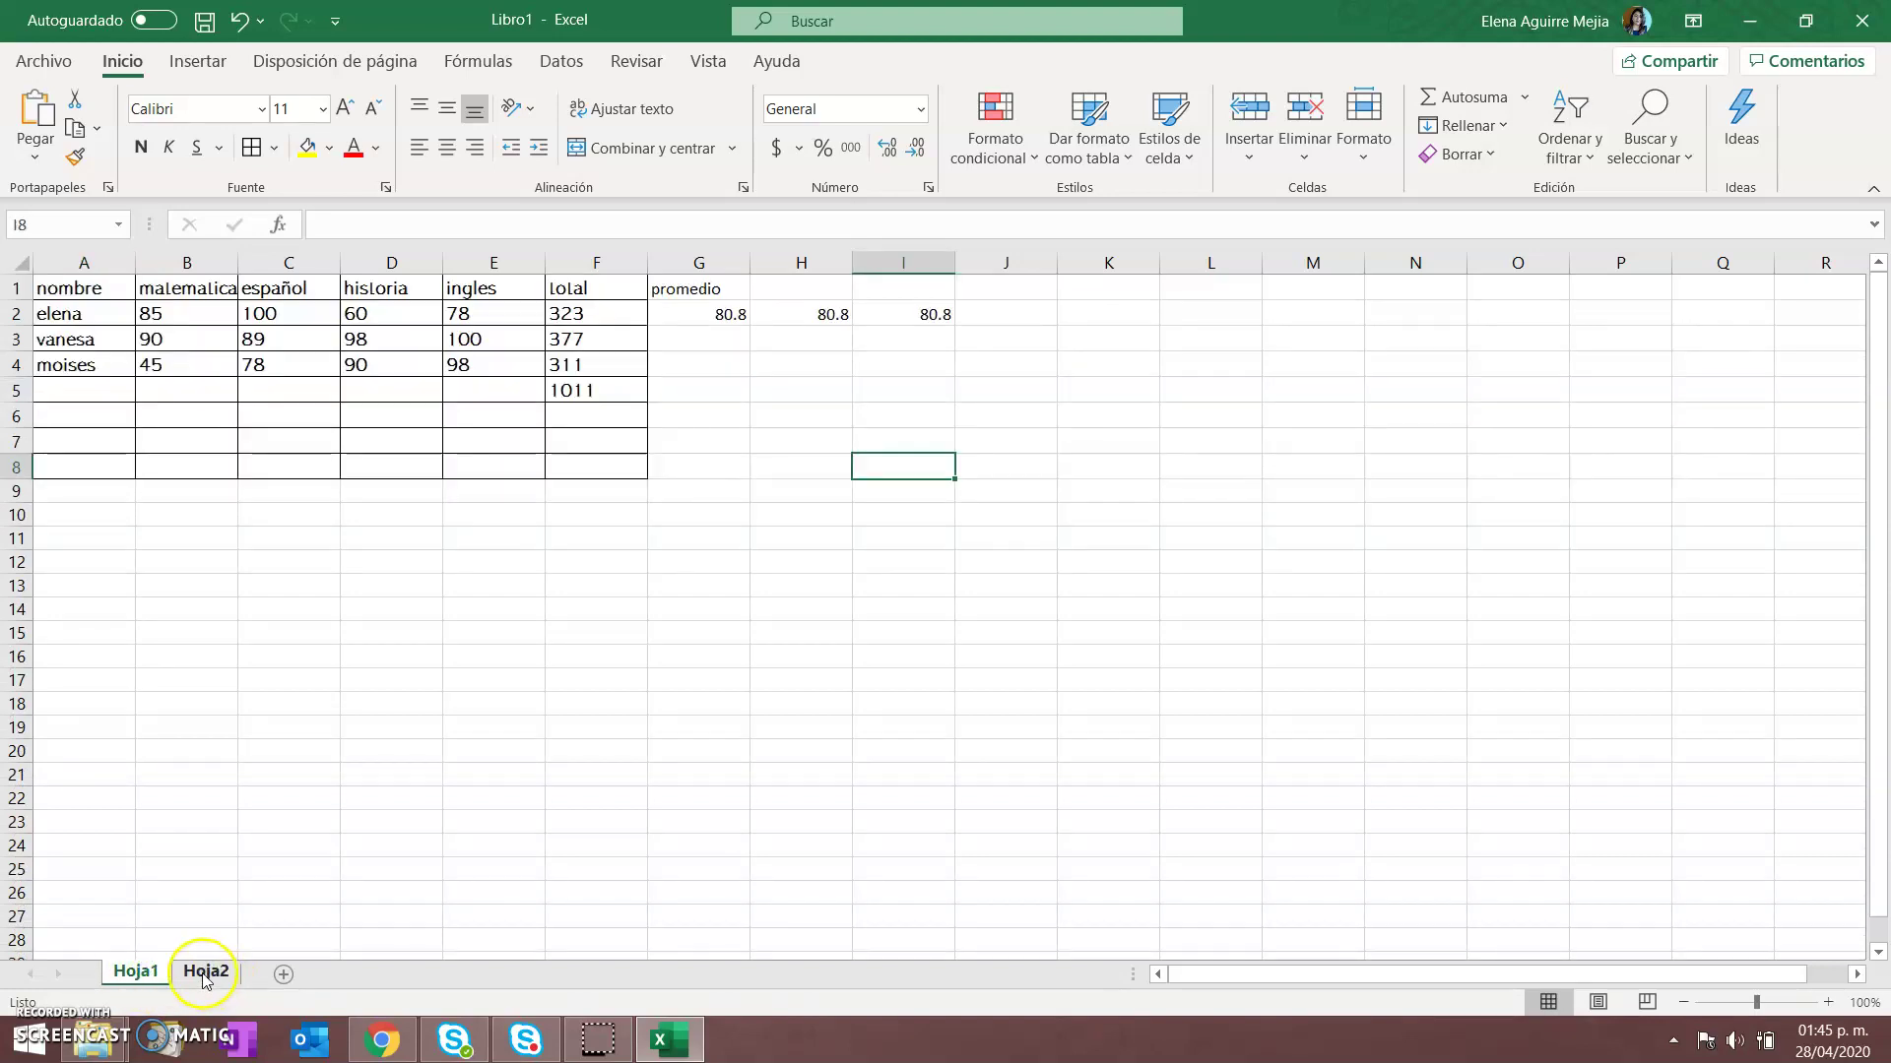
click(206, 973)
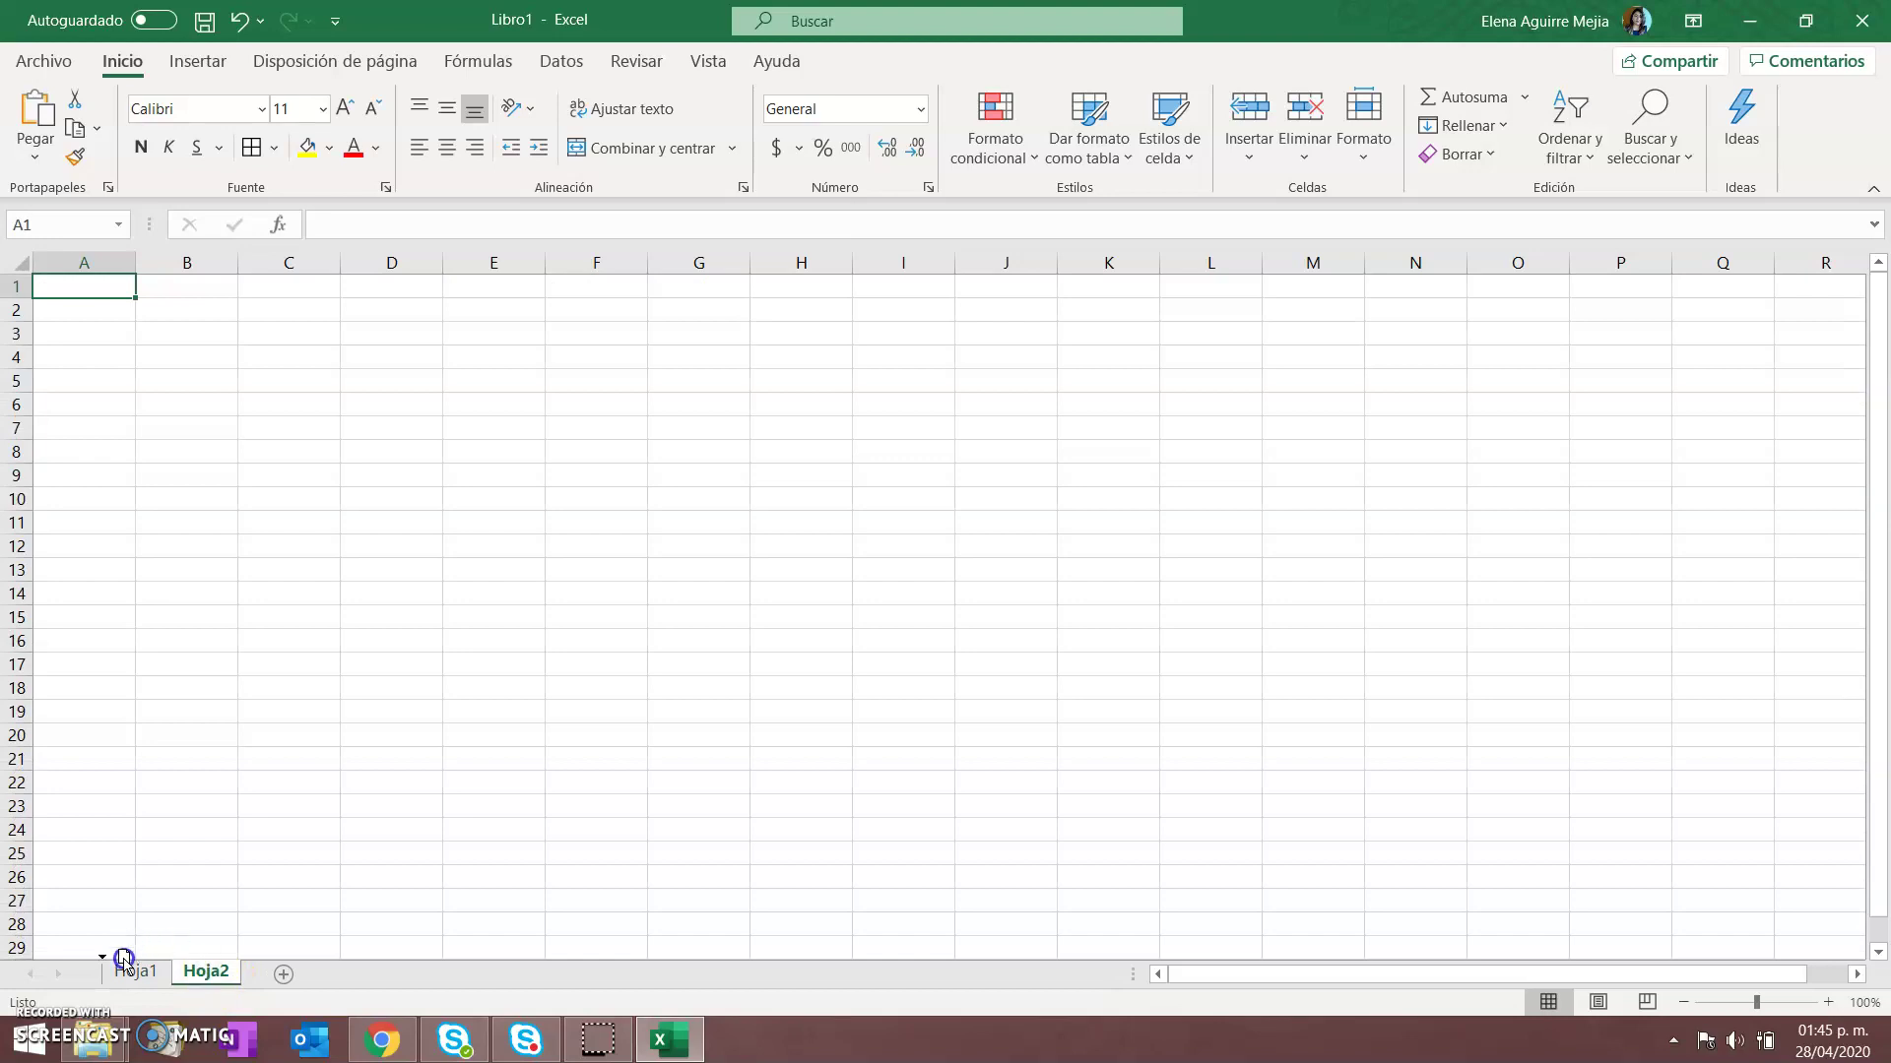
drag(123, 960, 130, 970)
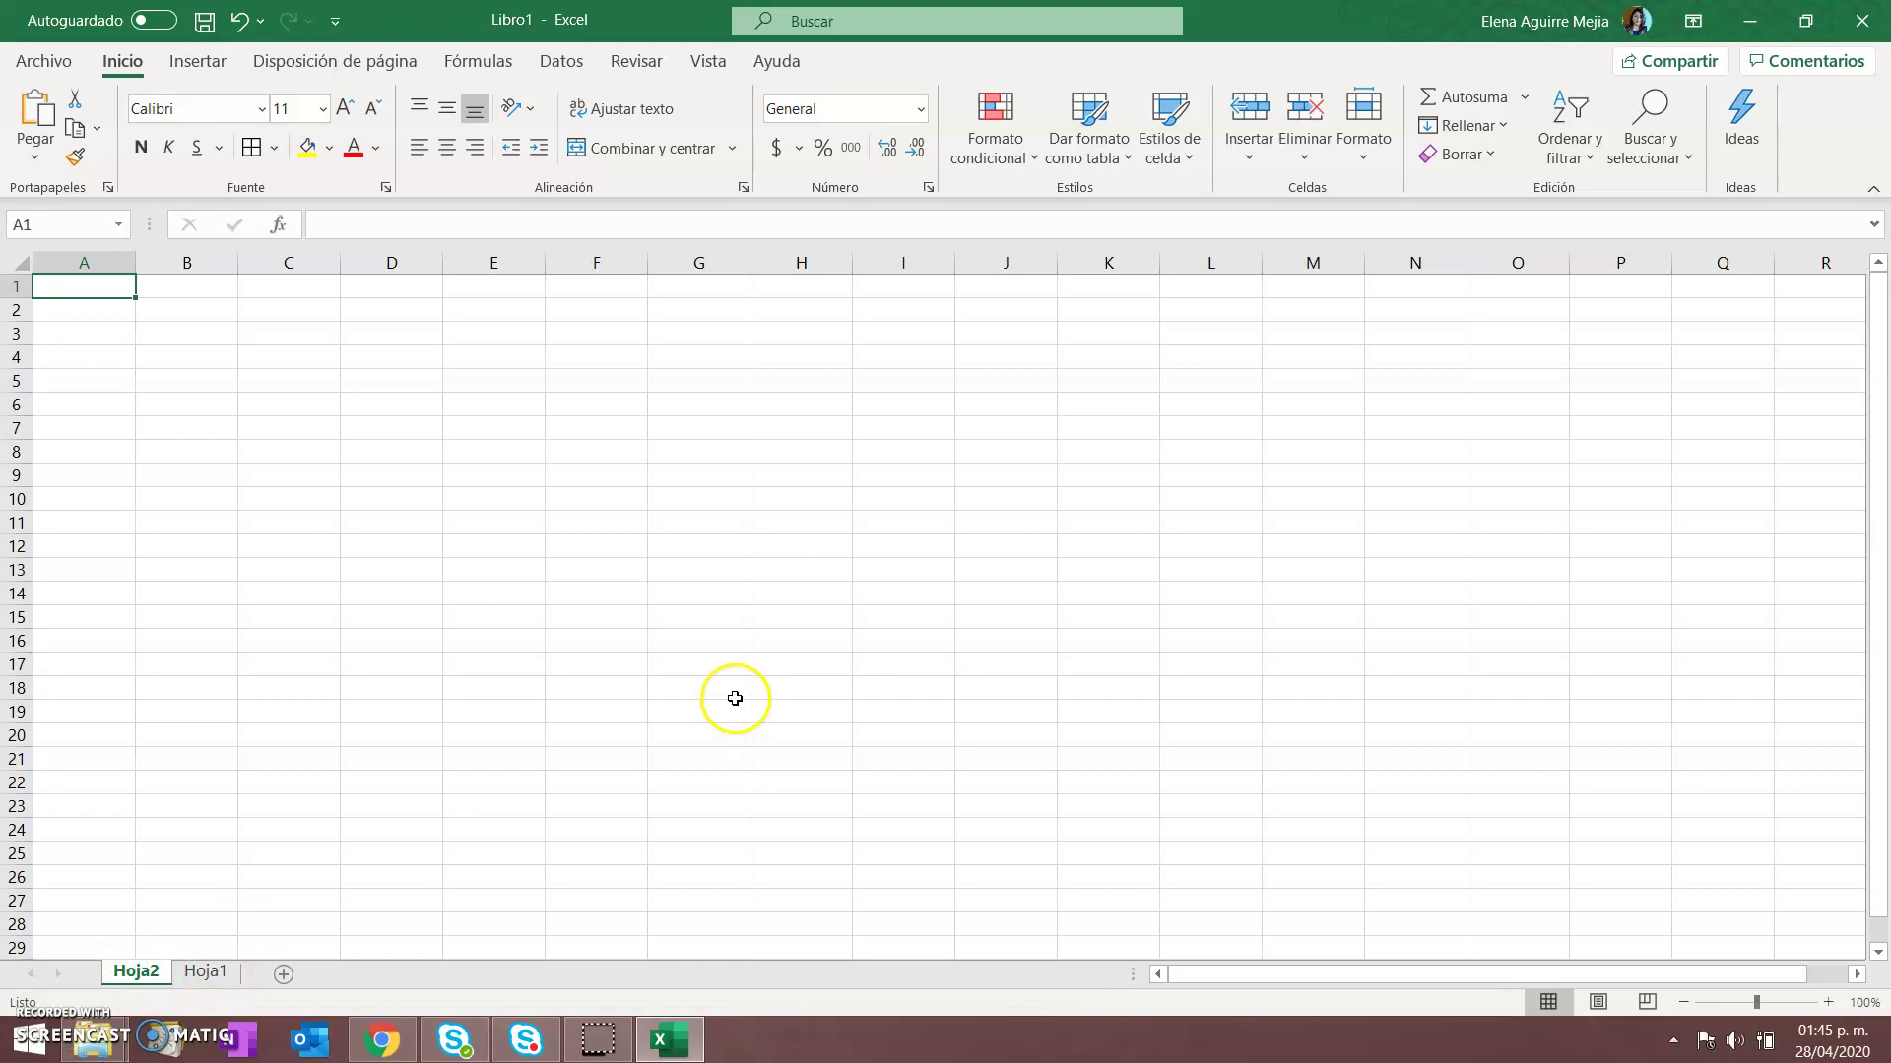
Examine the Save As dialog's file name, type and folder options for the workbook, and close it without saving
click(30, 61)
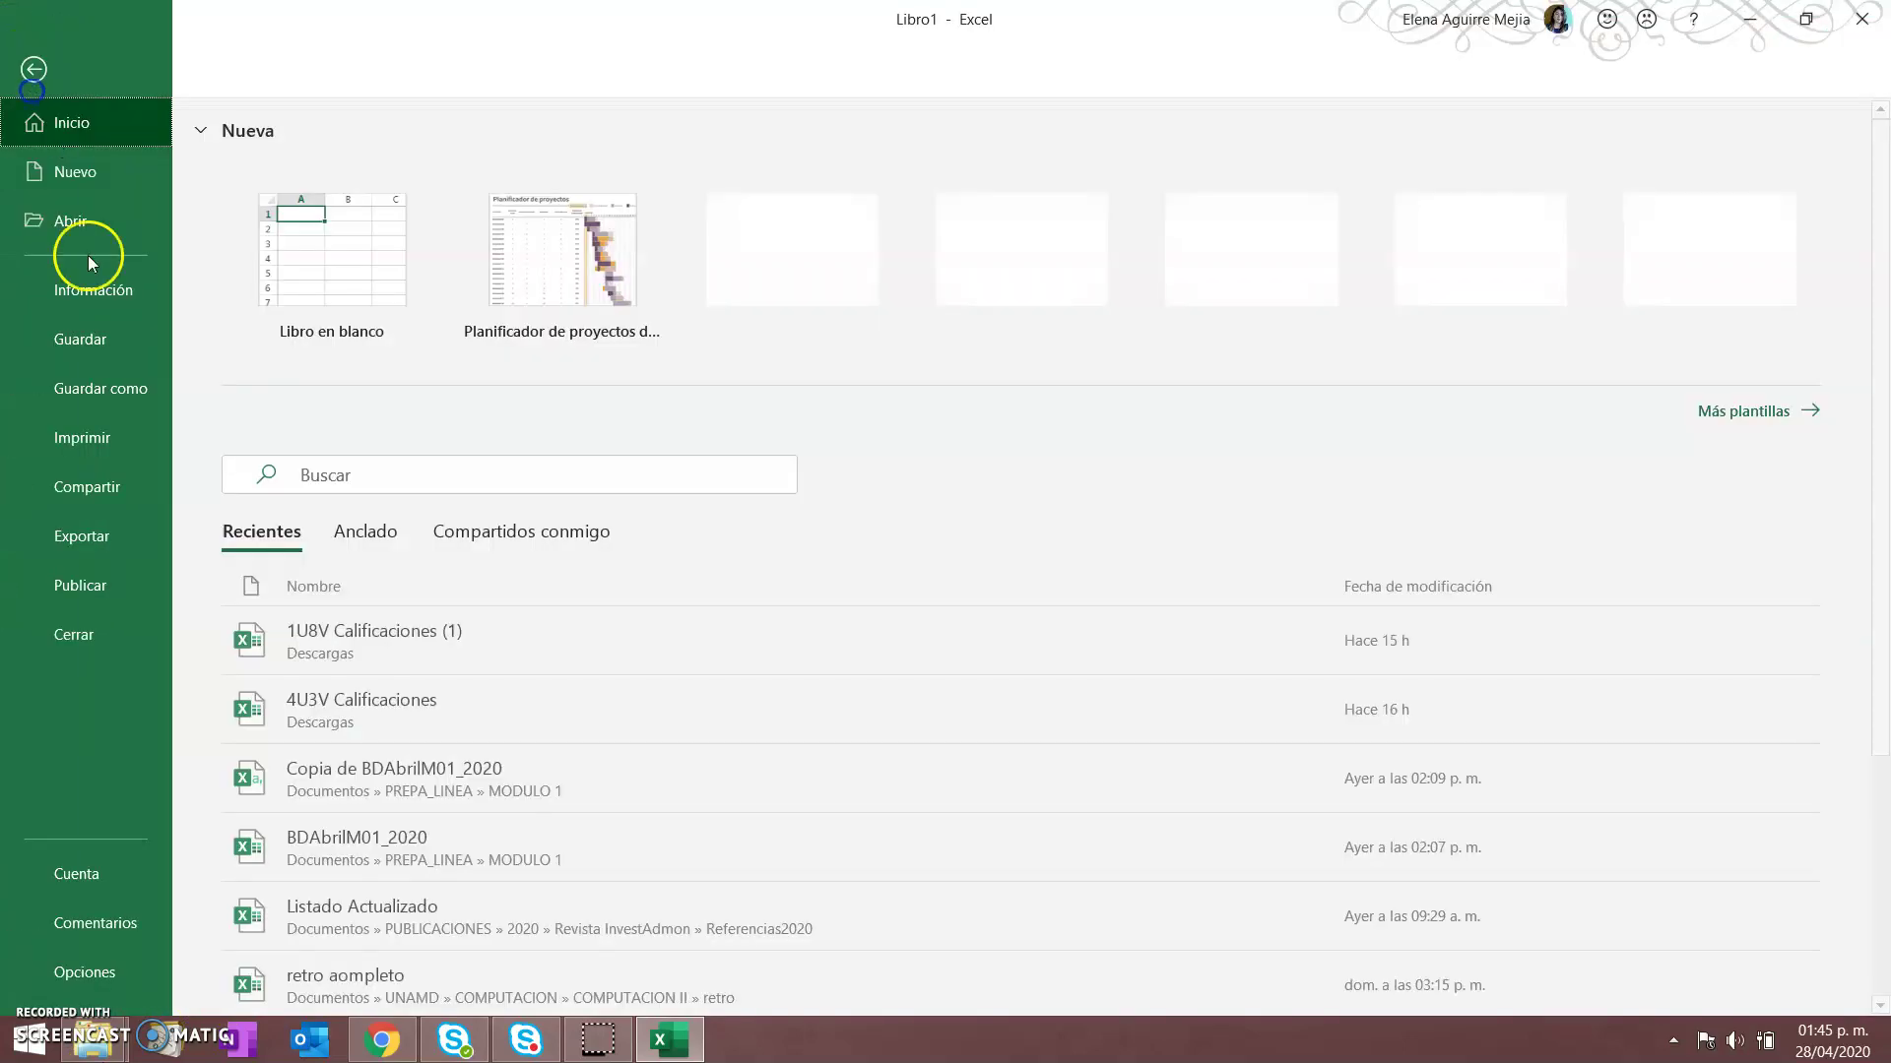
click(120, 386)
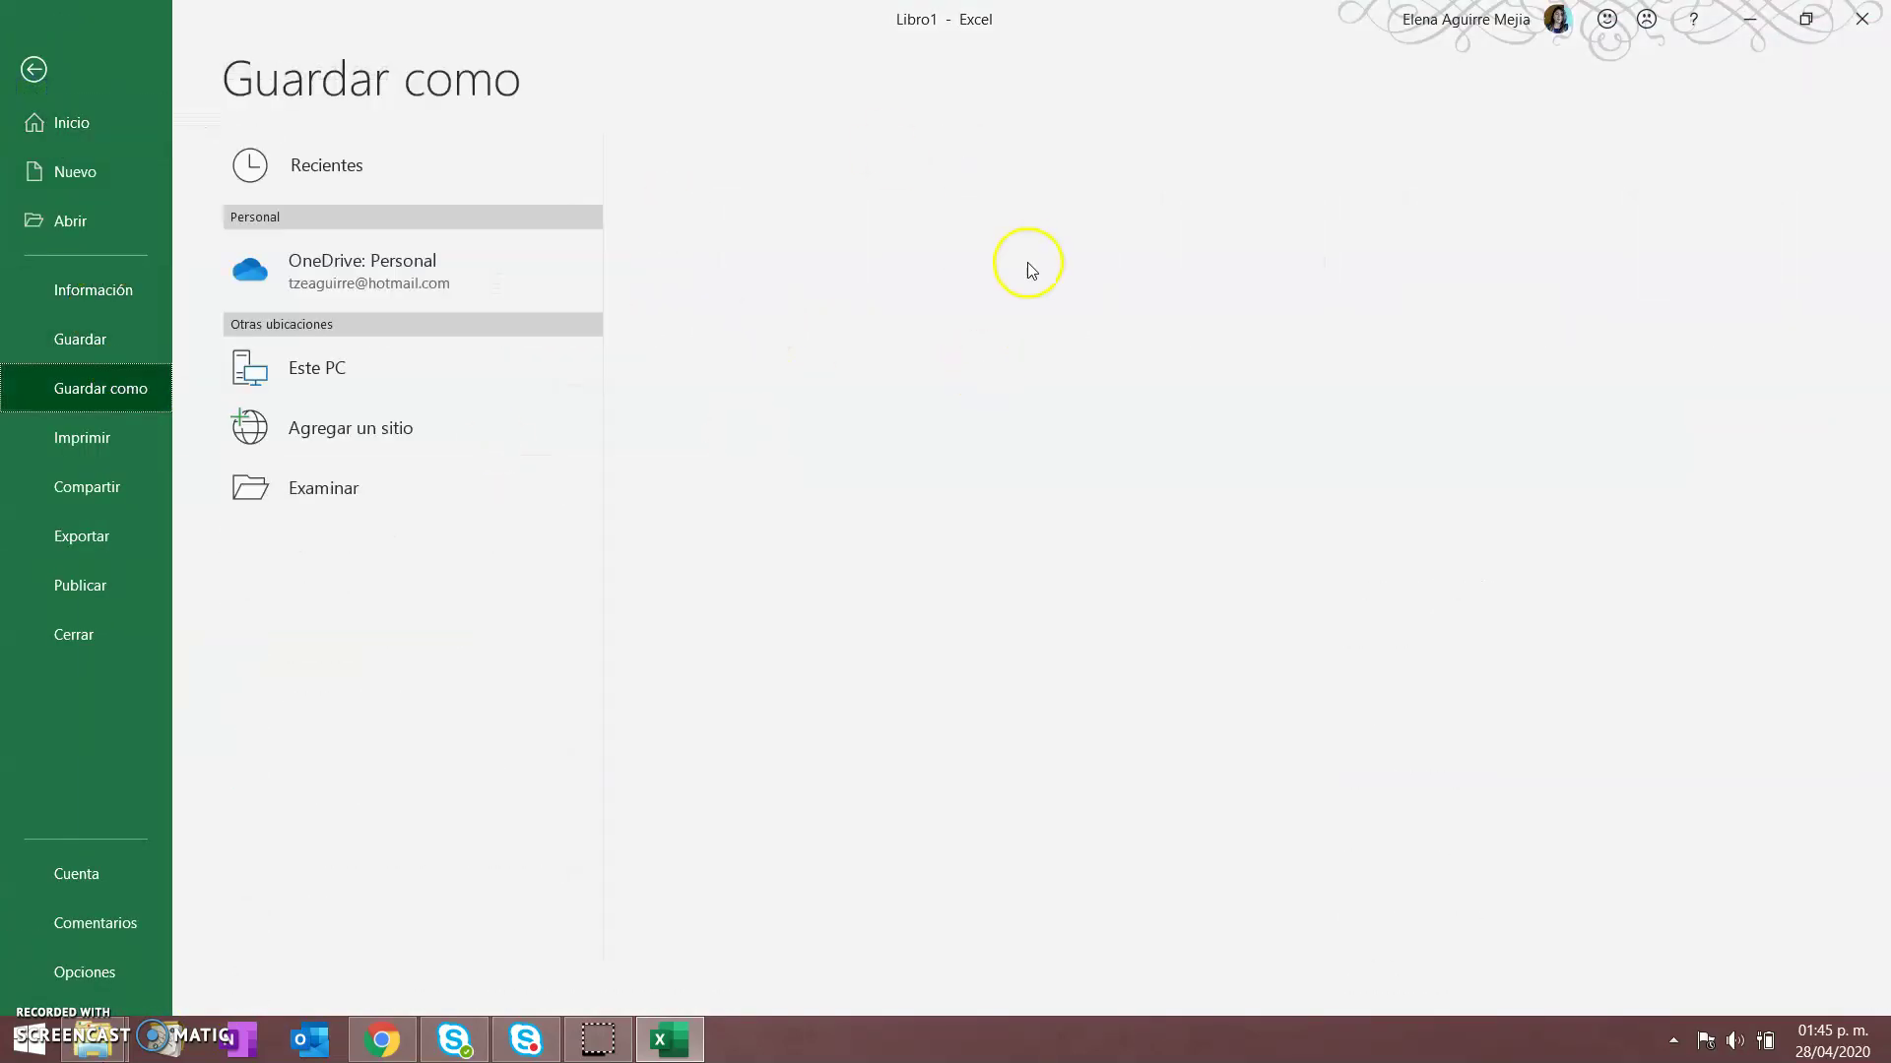
click(322, 489)
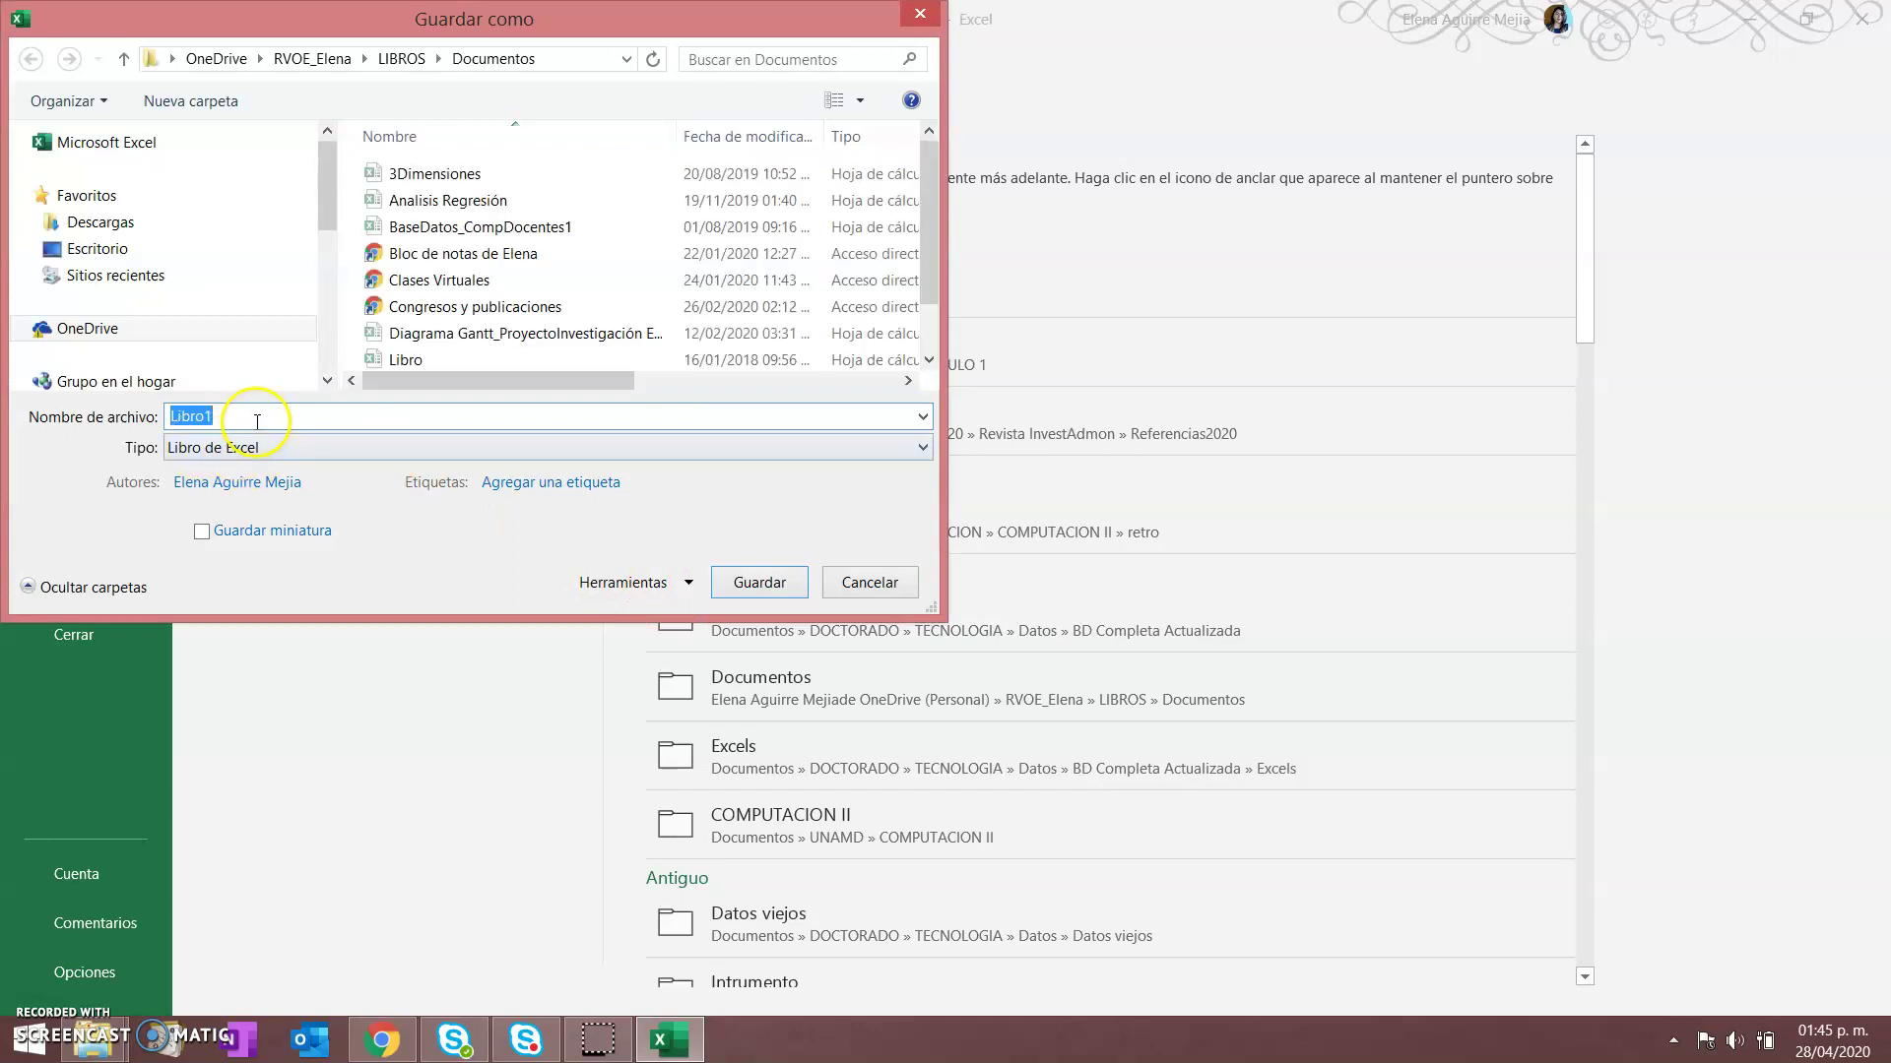
click(863, 584)
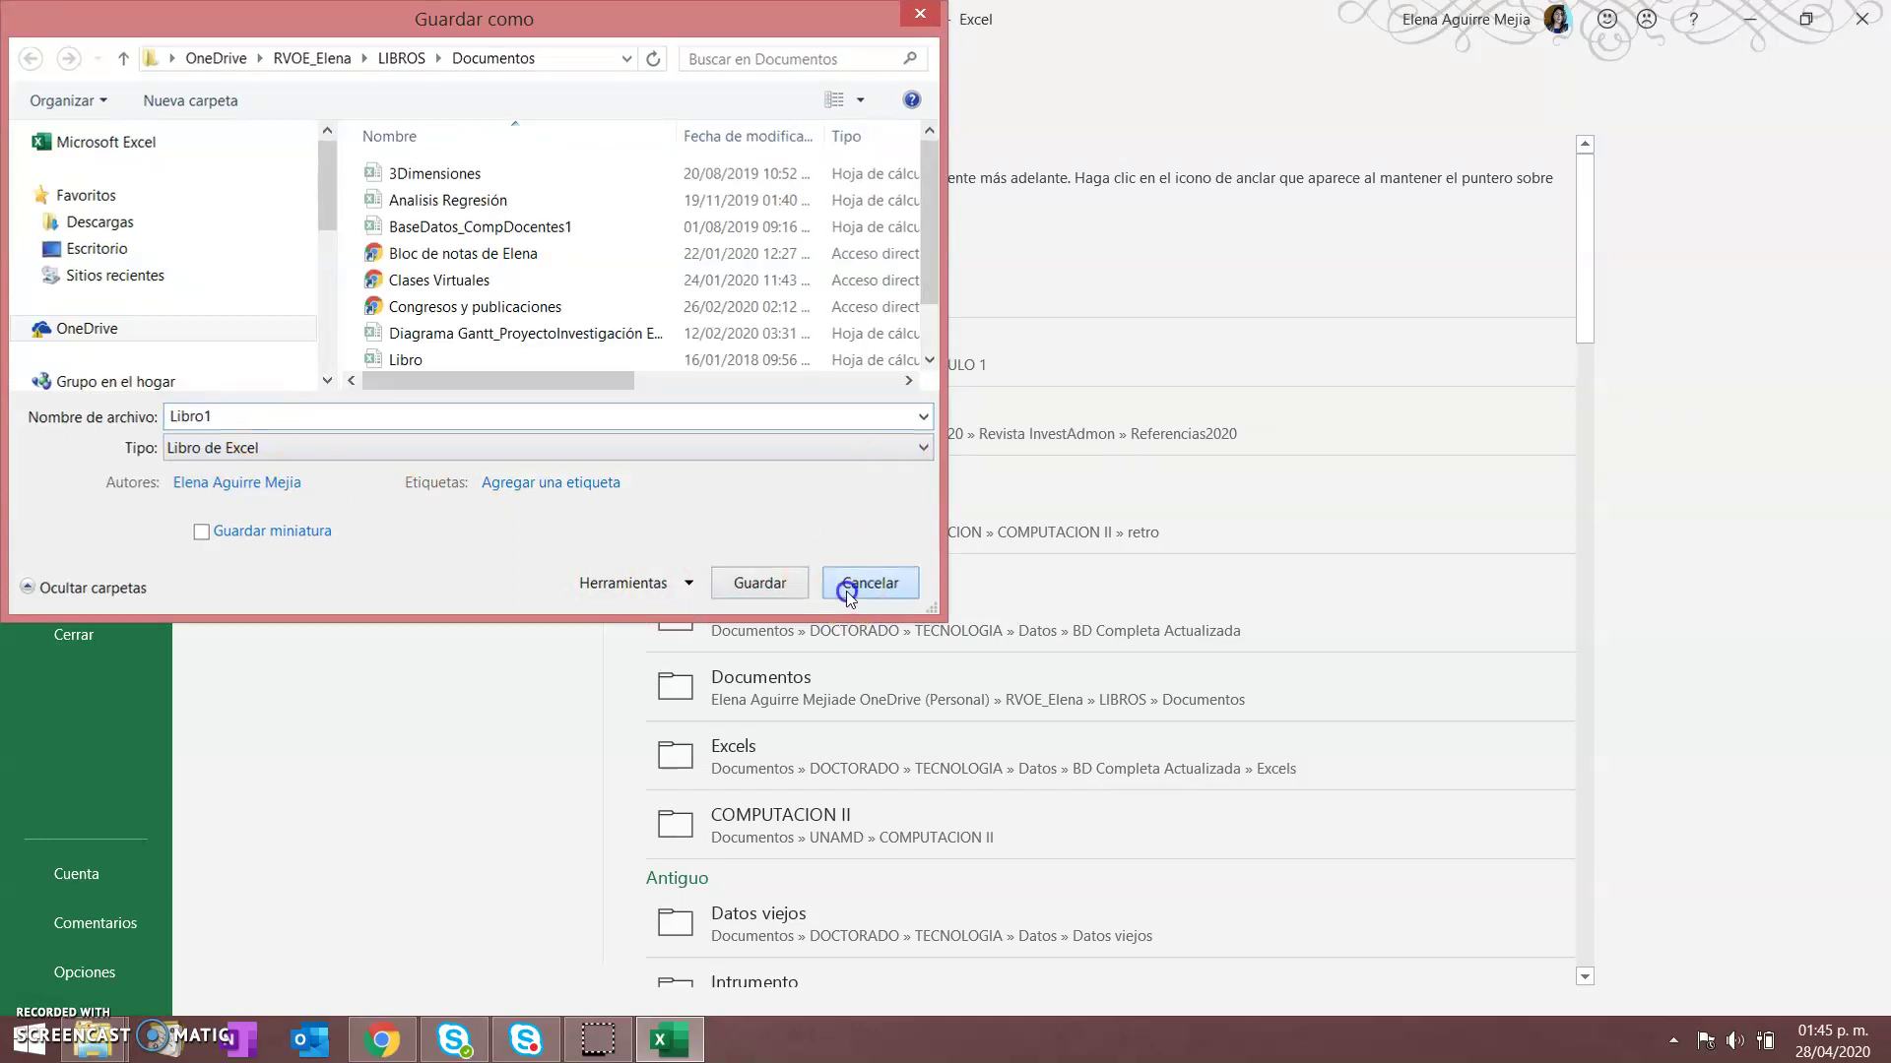
Create a new blank workbook from the Excel start page
click(679, 1052)
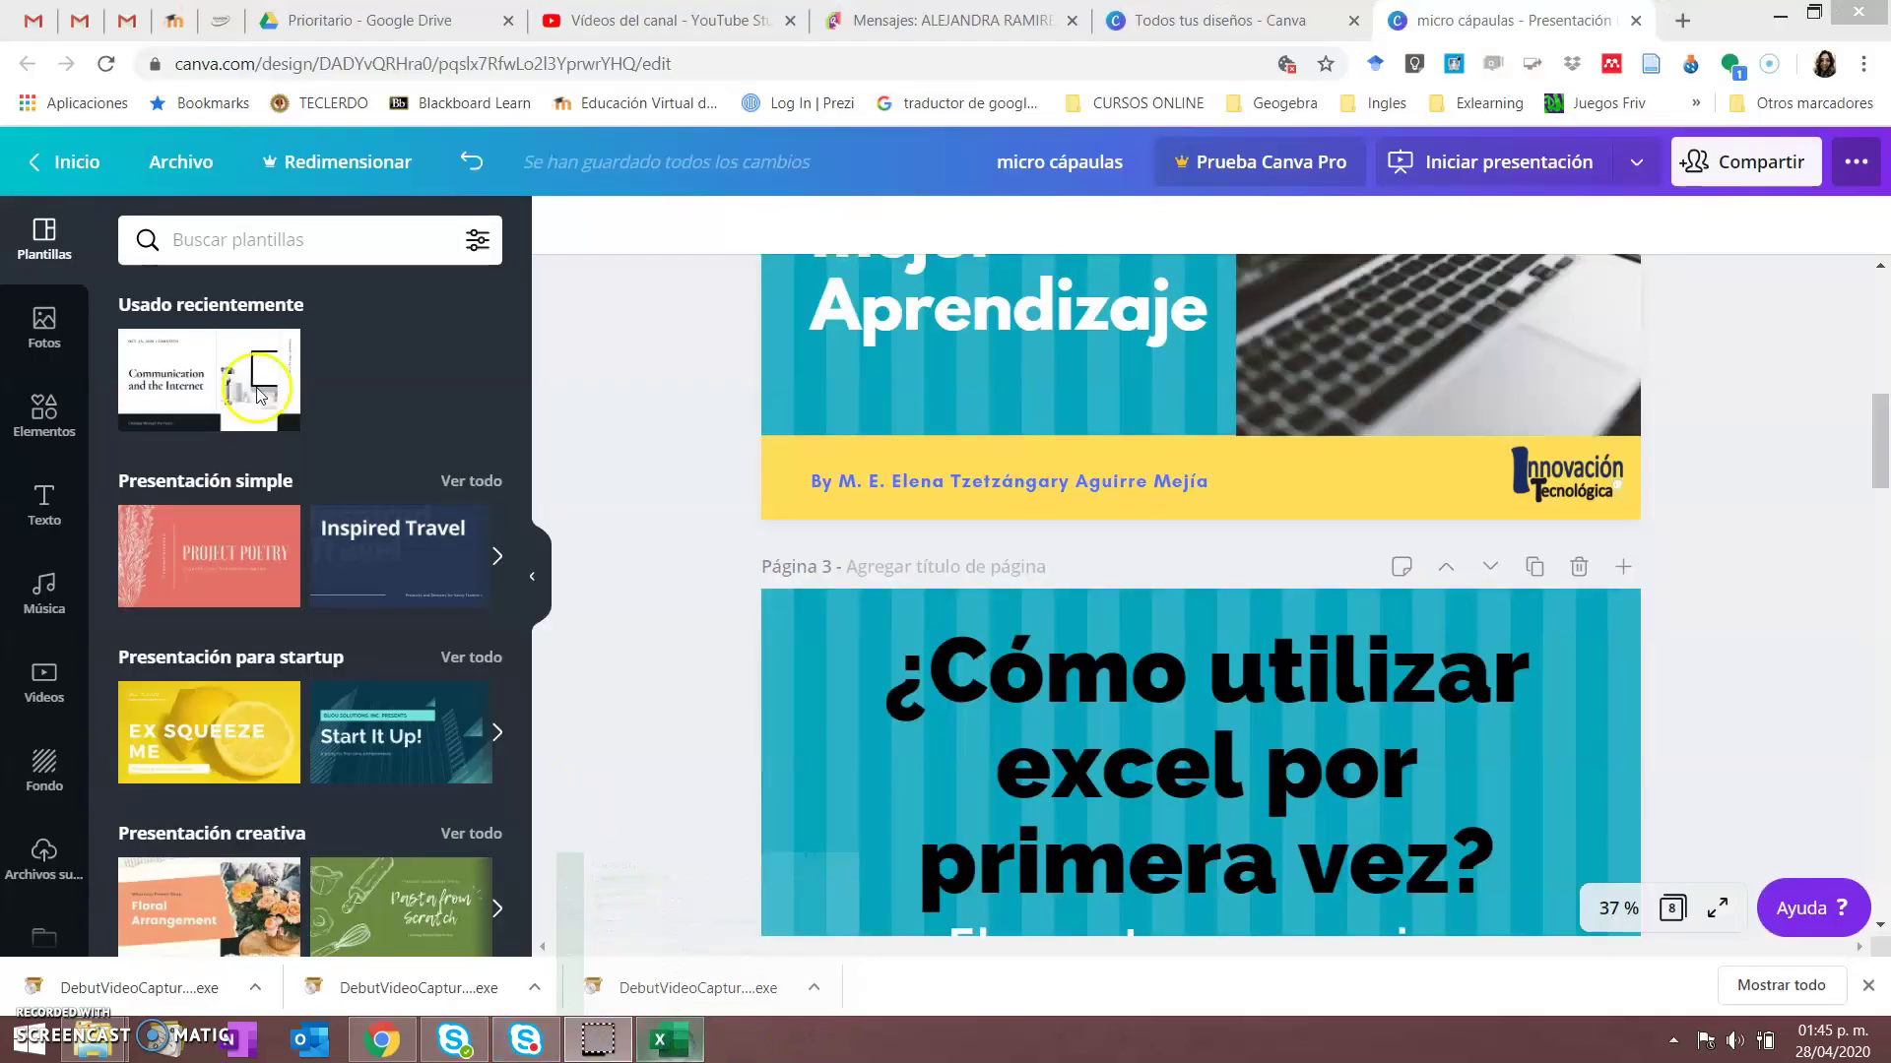
click(679, 1050)
click(54, 130)
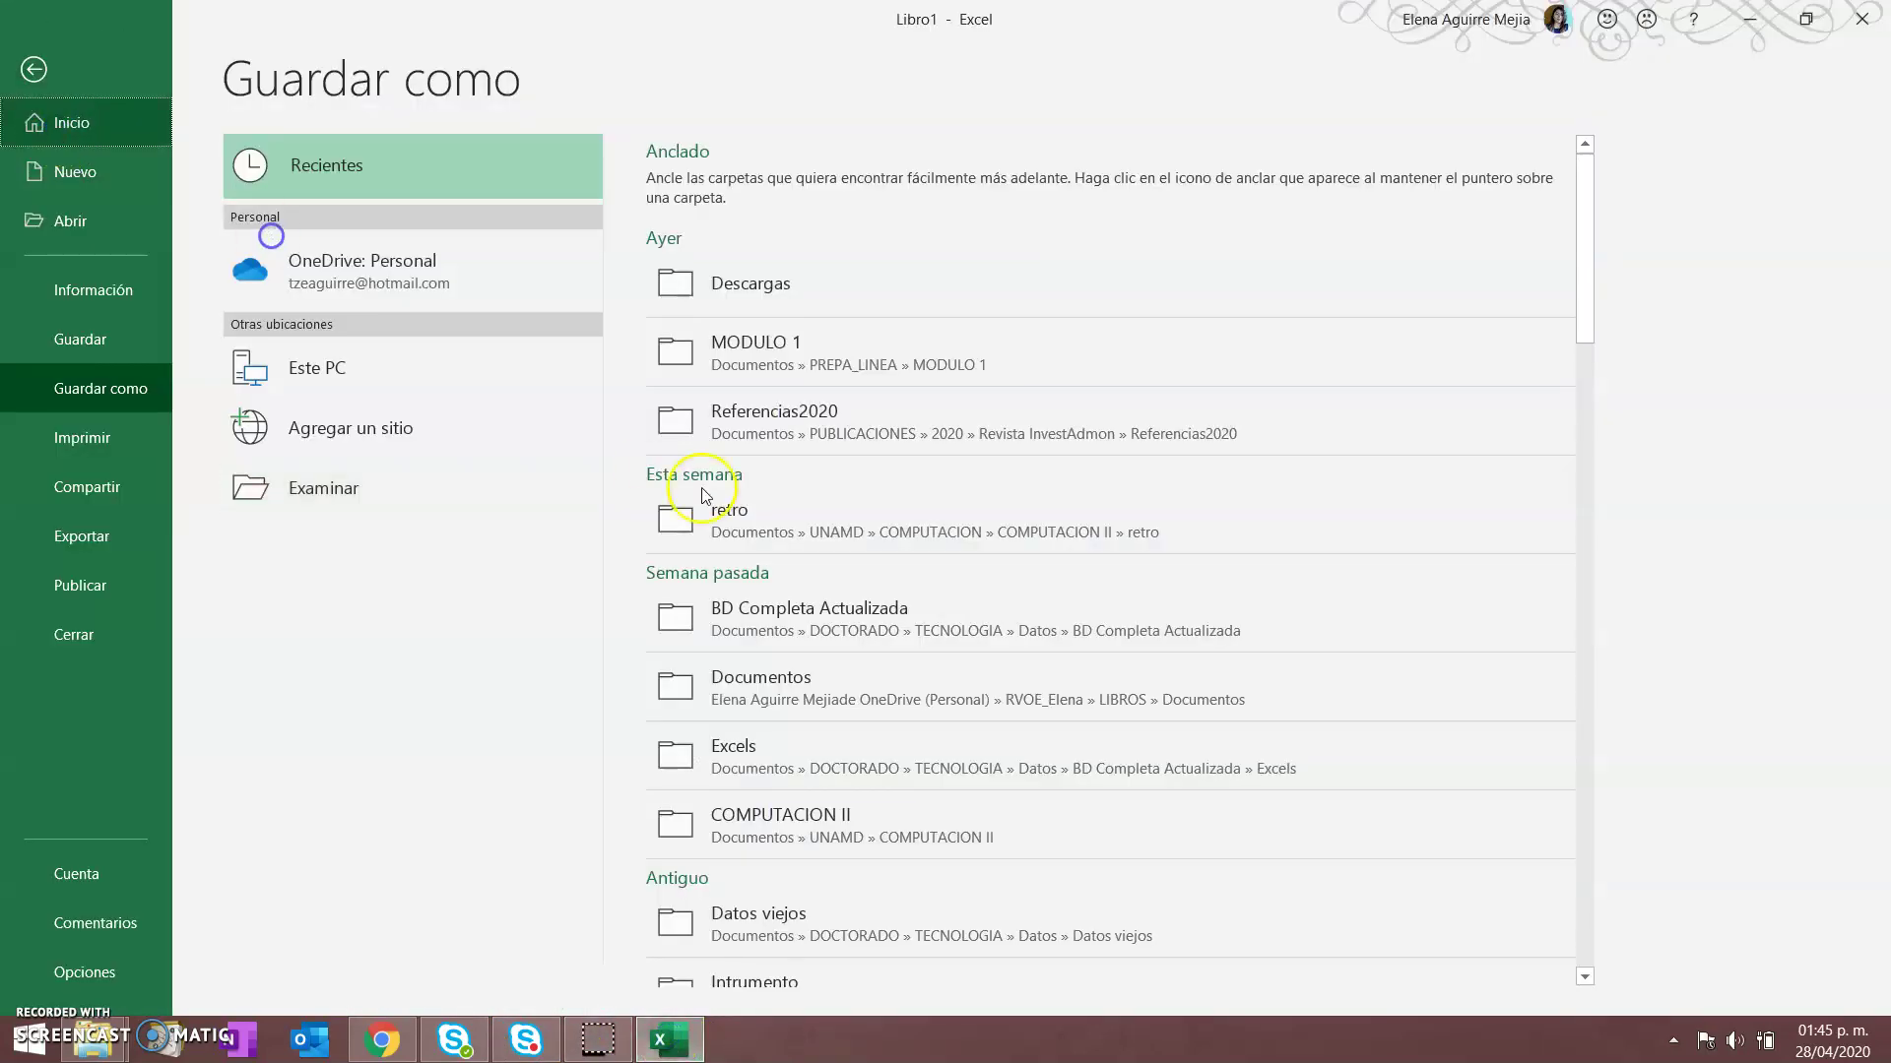
click(304, 294)
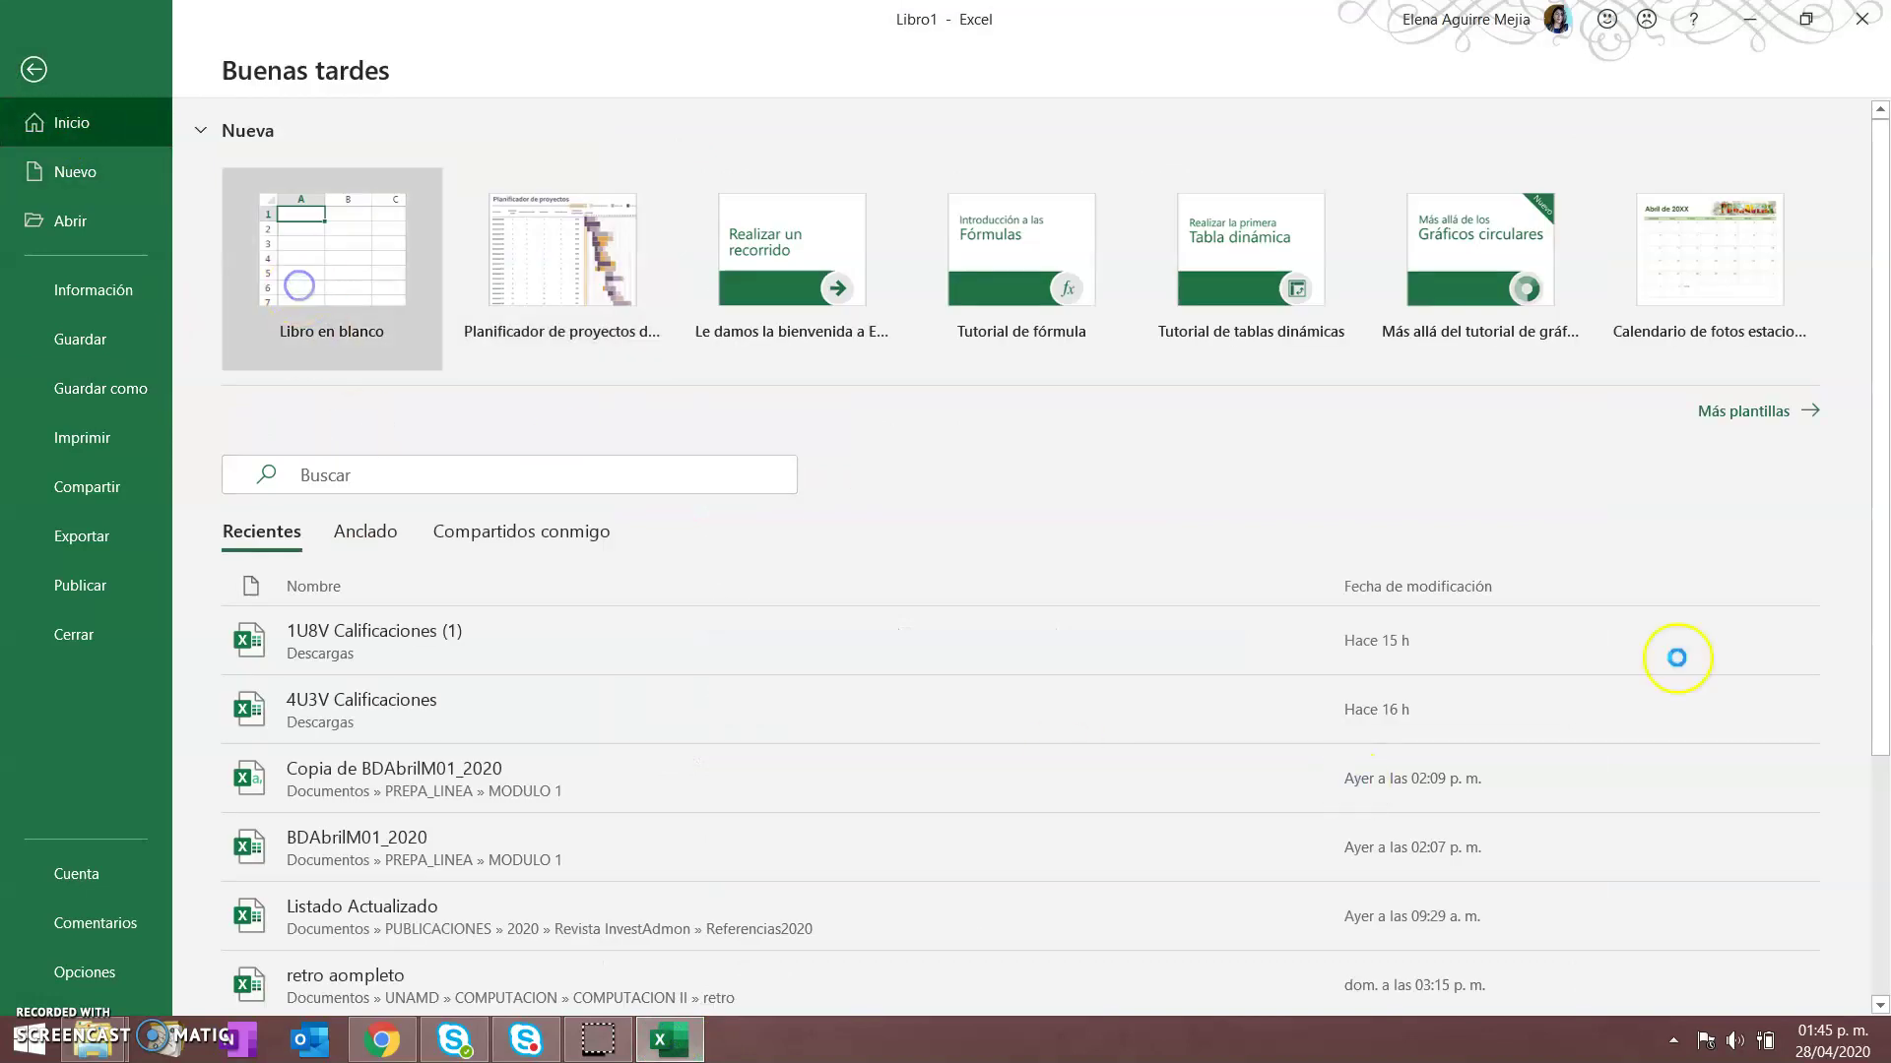